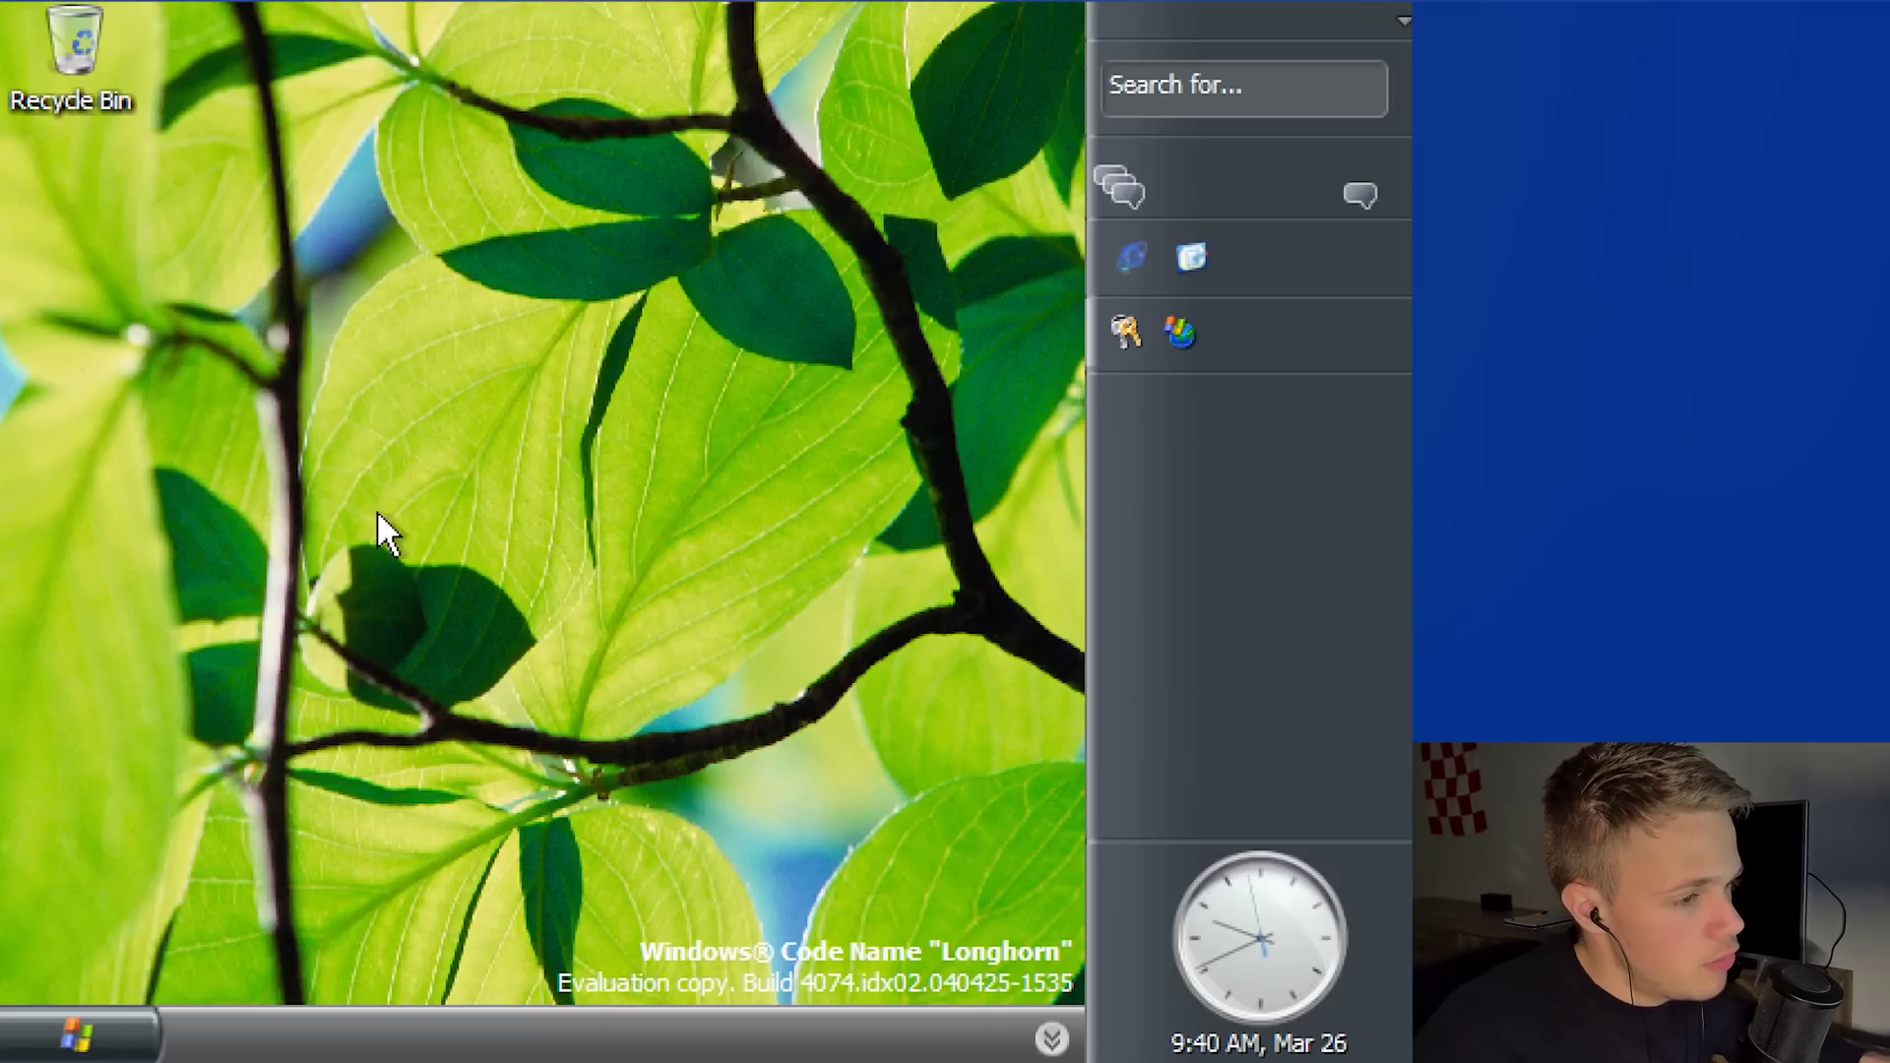
pyautogui.moveTo(94, 163); pyautogui.dragTo(590, 694)
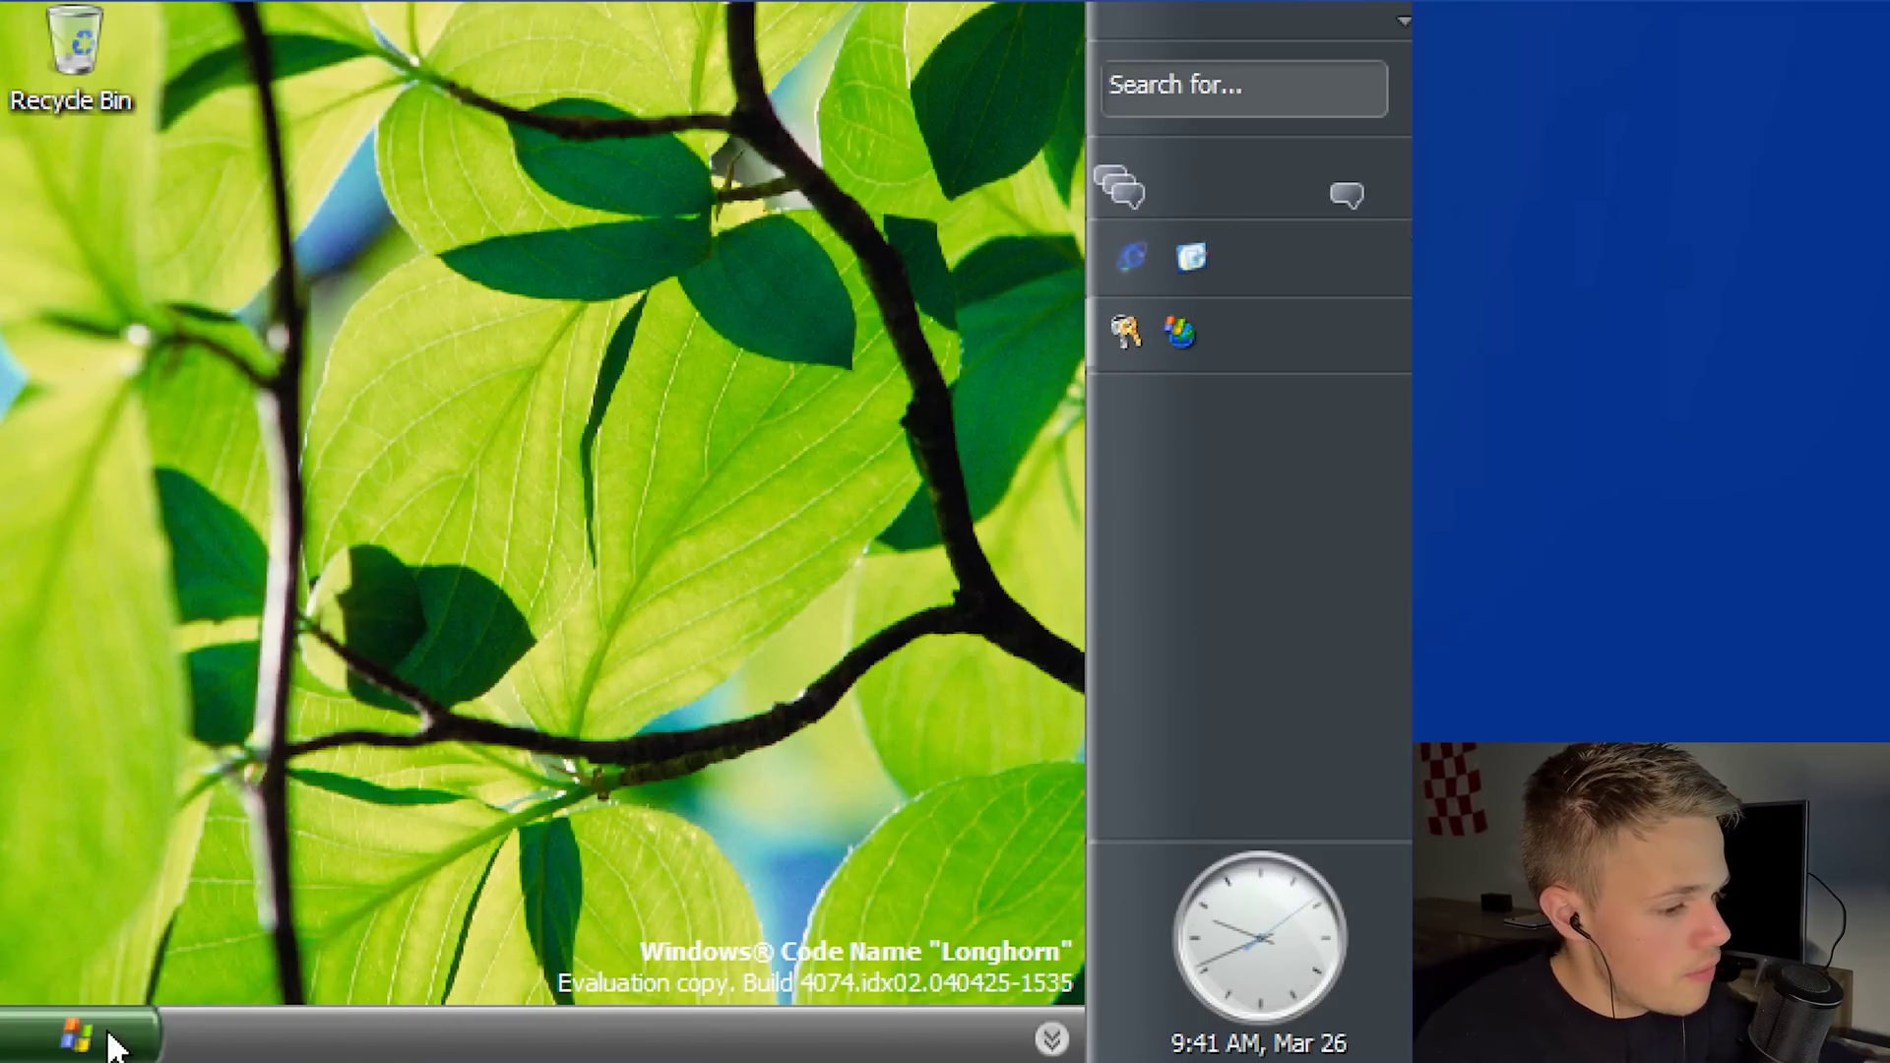
pyautogui.click(77, 1036)
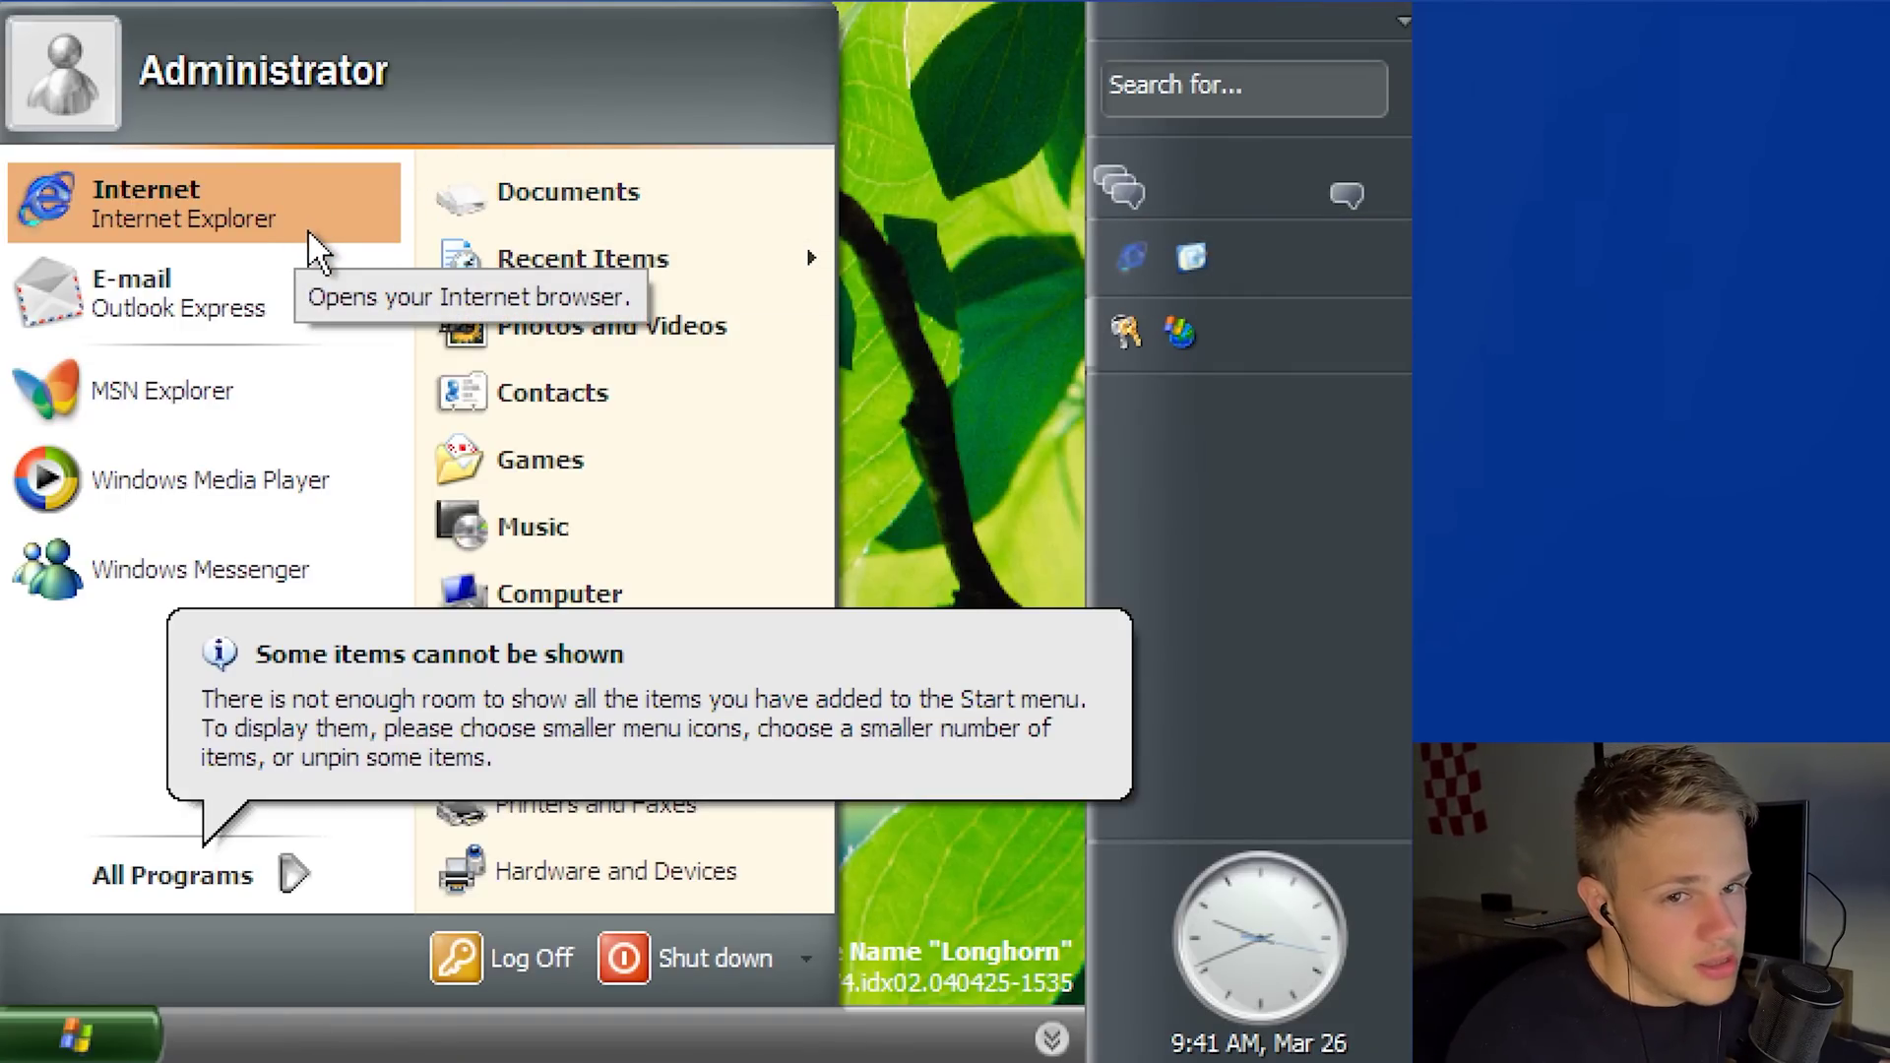
pyautogui.click(198, 857)
pyautogui.click(197, 867)
pyautogui.click(197, 866)
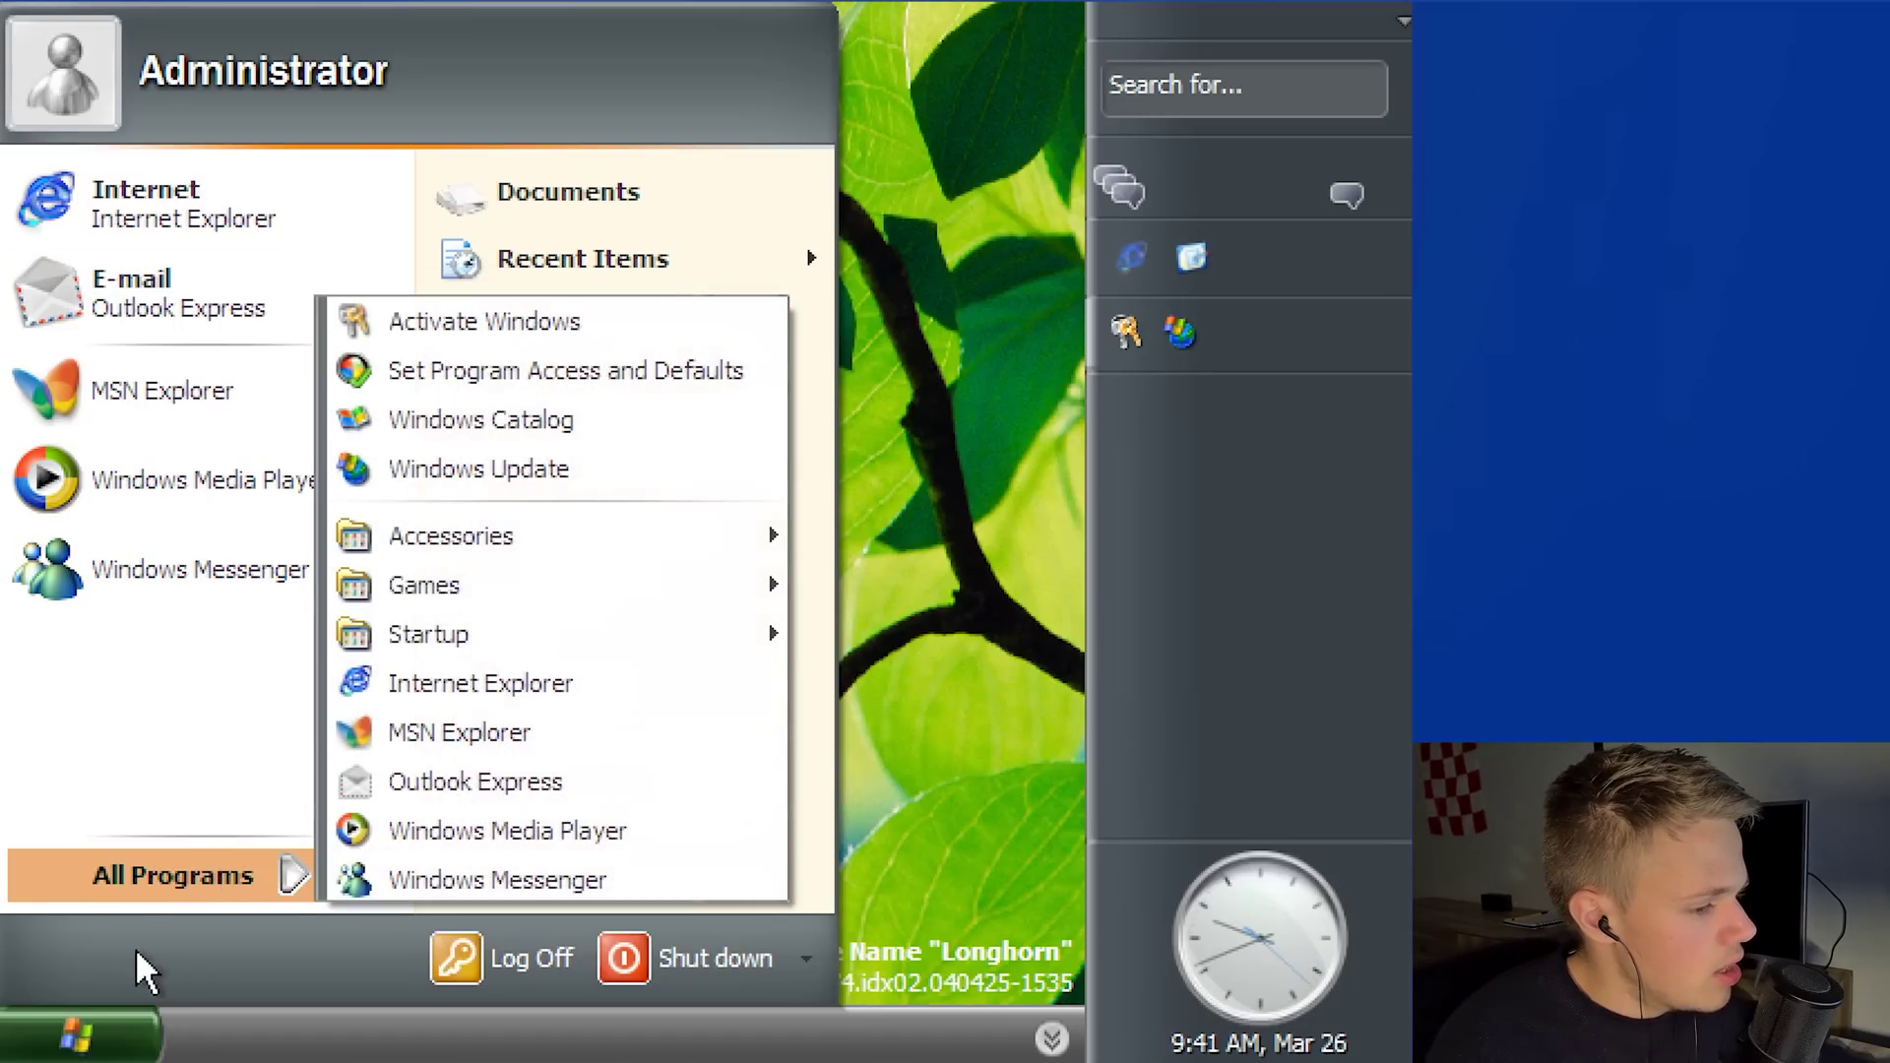
pyautogui.click(123, 1029)
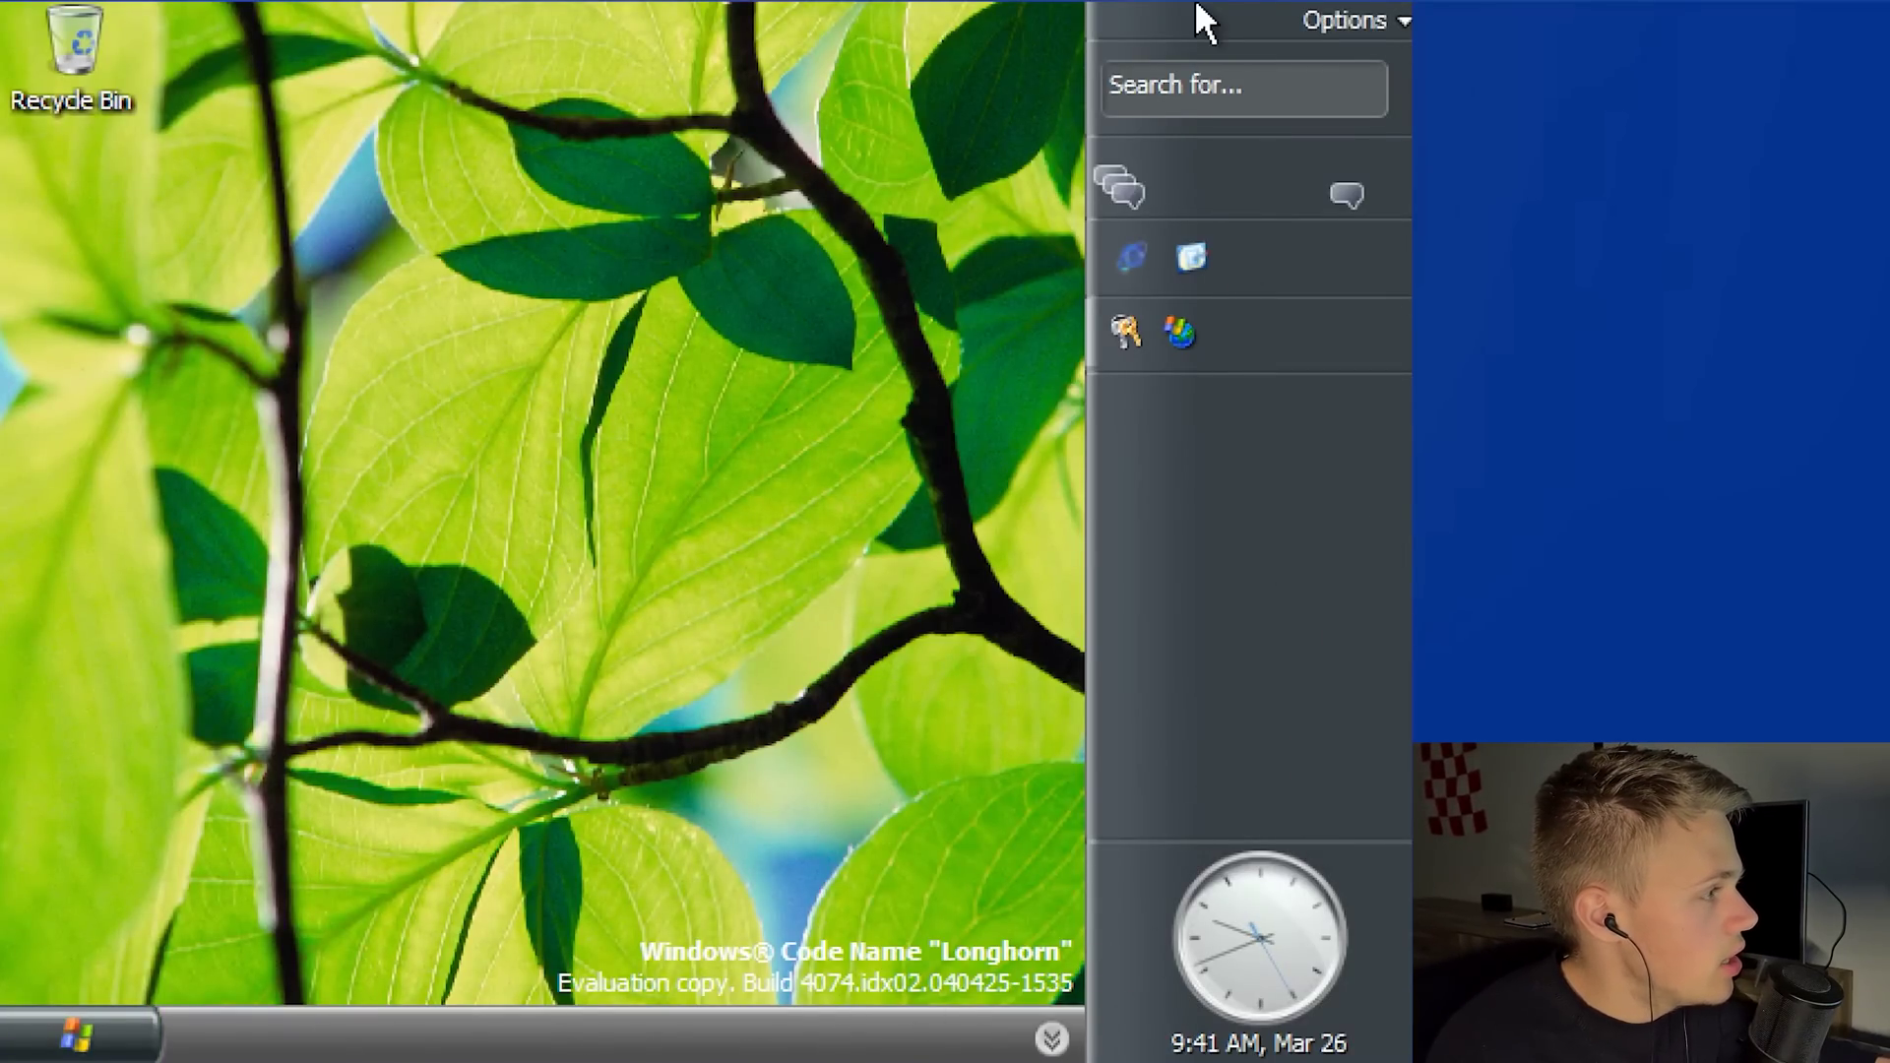
# Minimize the sidebar to the taskbar and glance at the notification history flyout.
pyautogui.click(1349, 22)
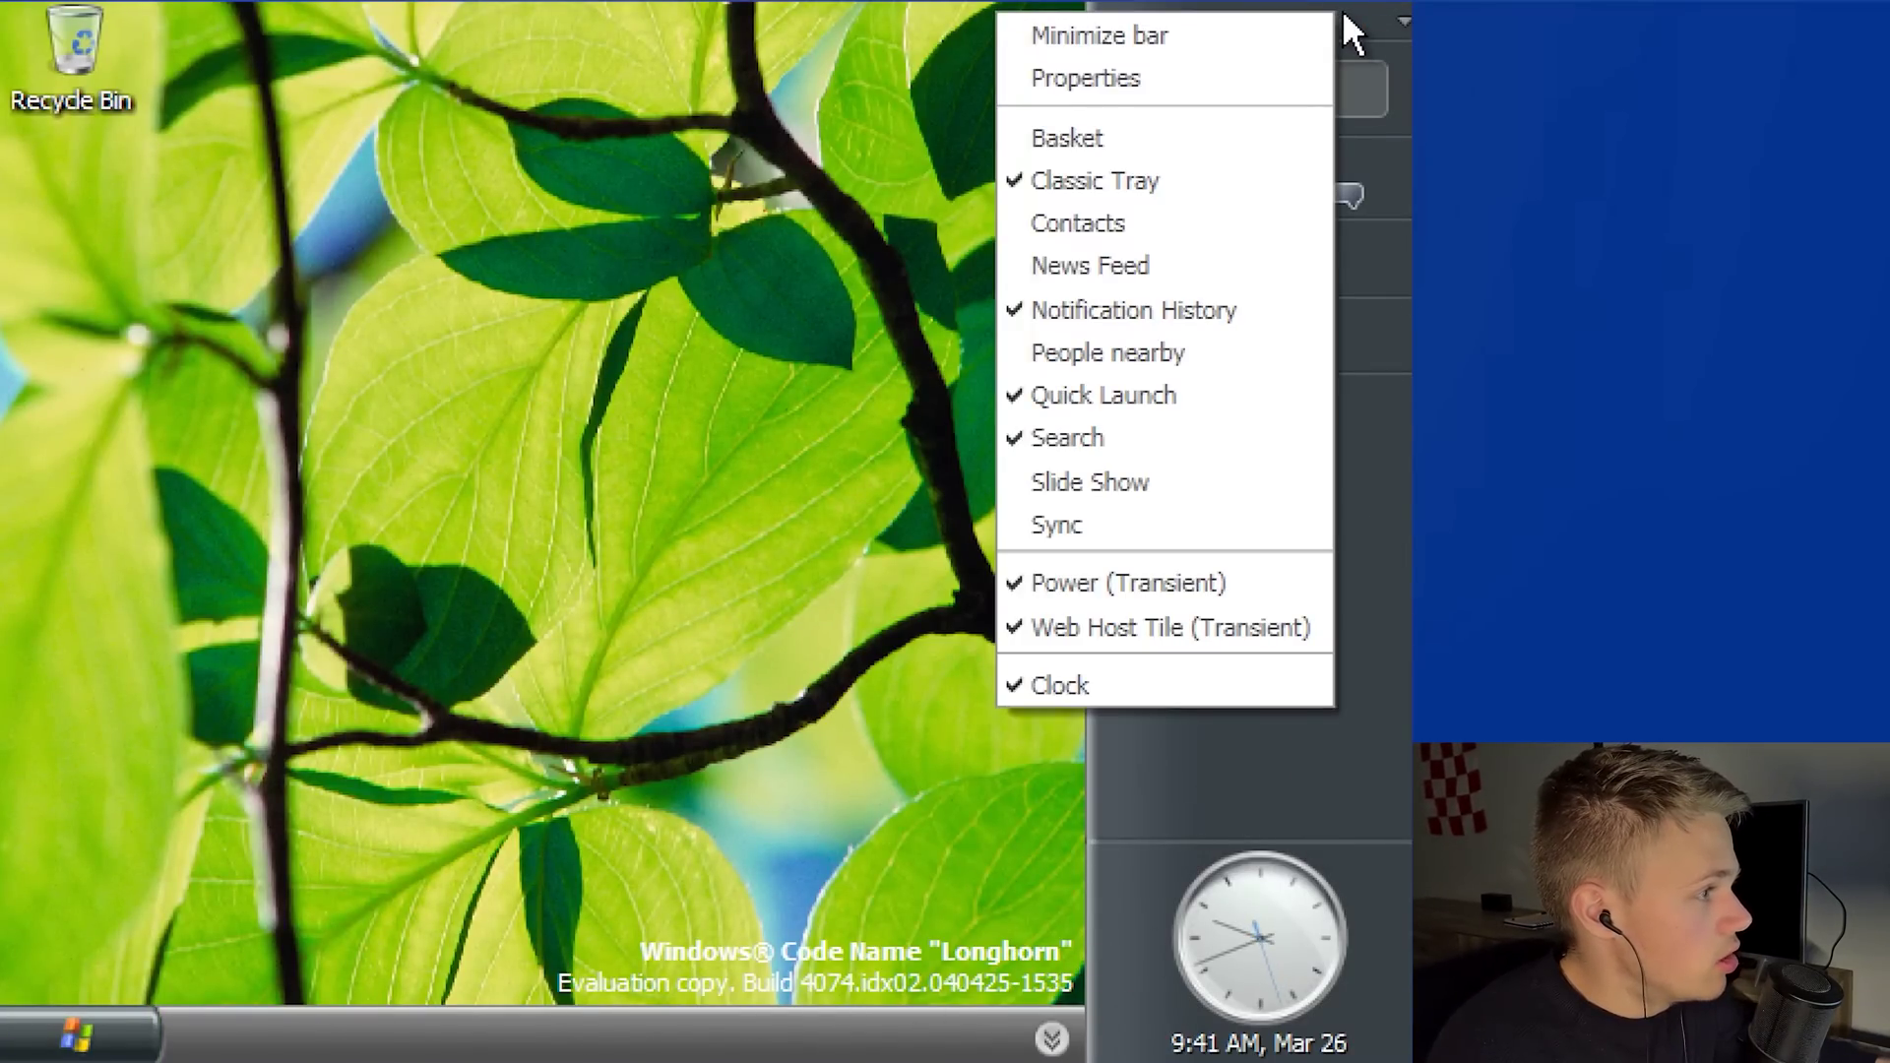
pyautogui.click(1265, 36)
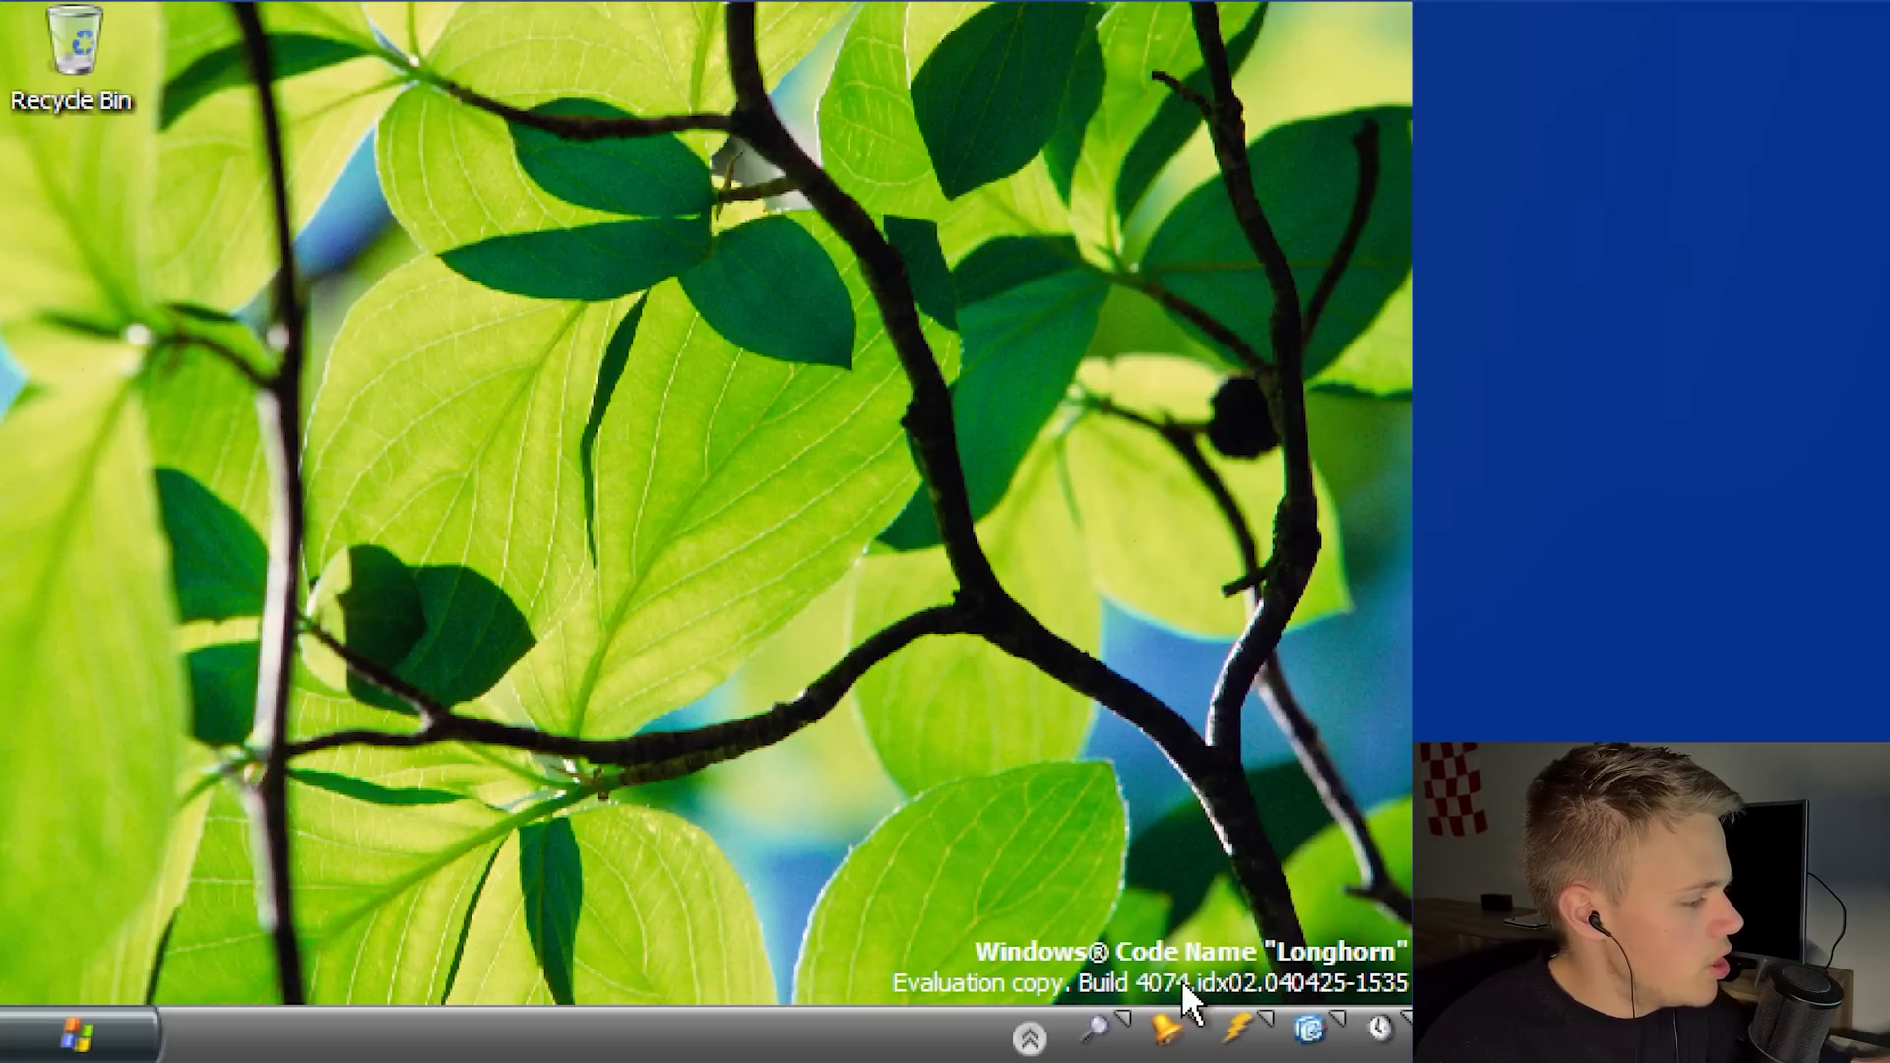
pyautogui.click(1190, 1024)
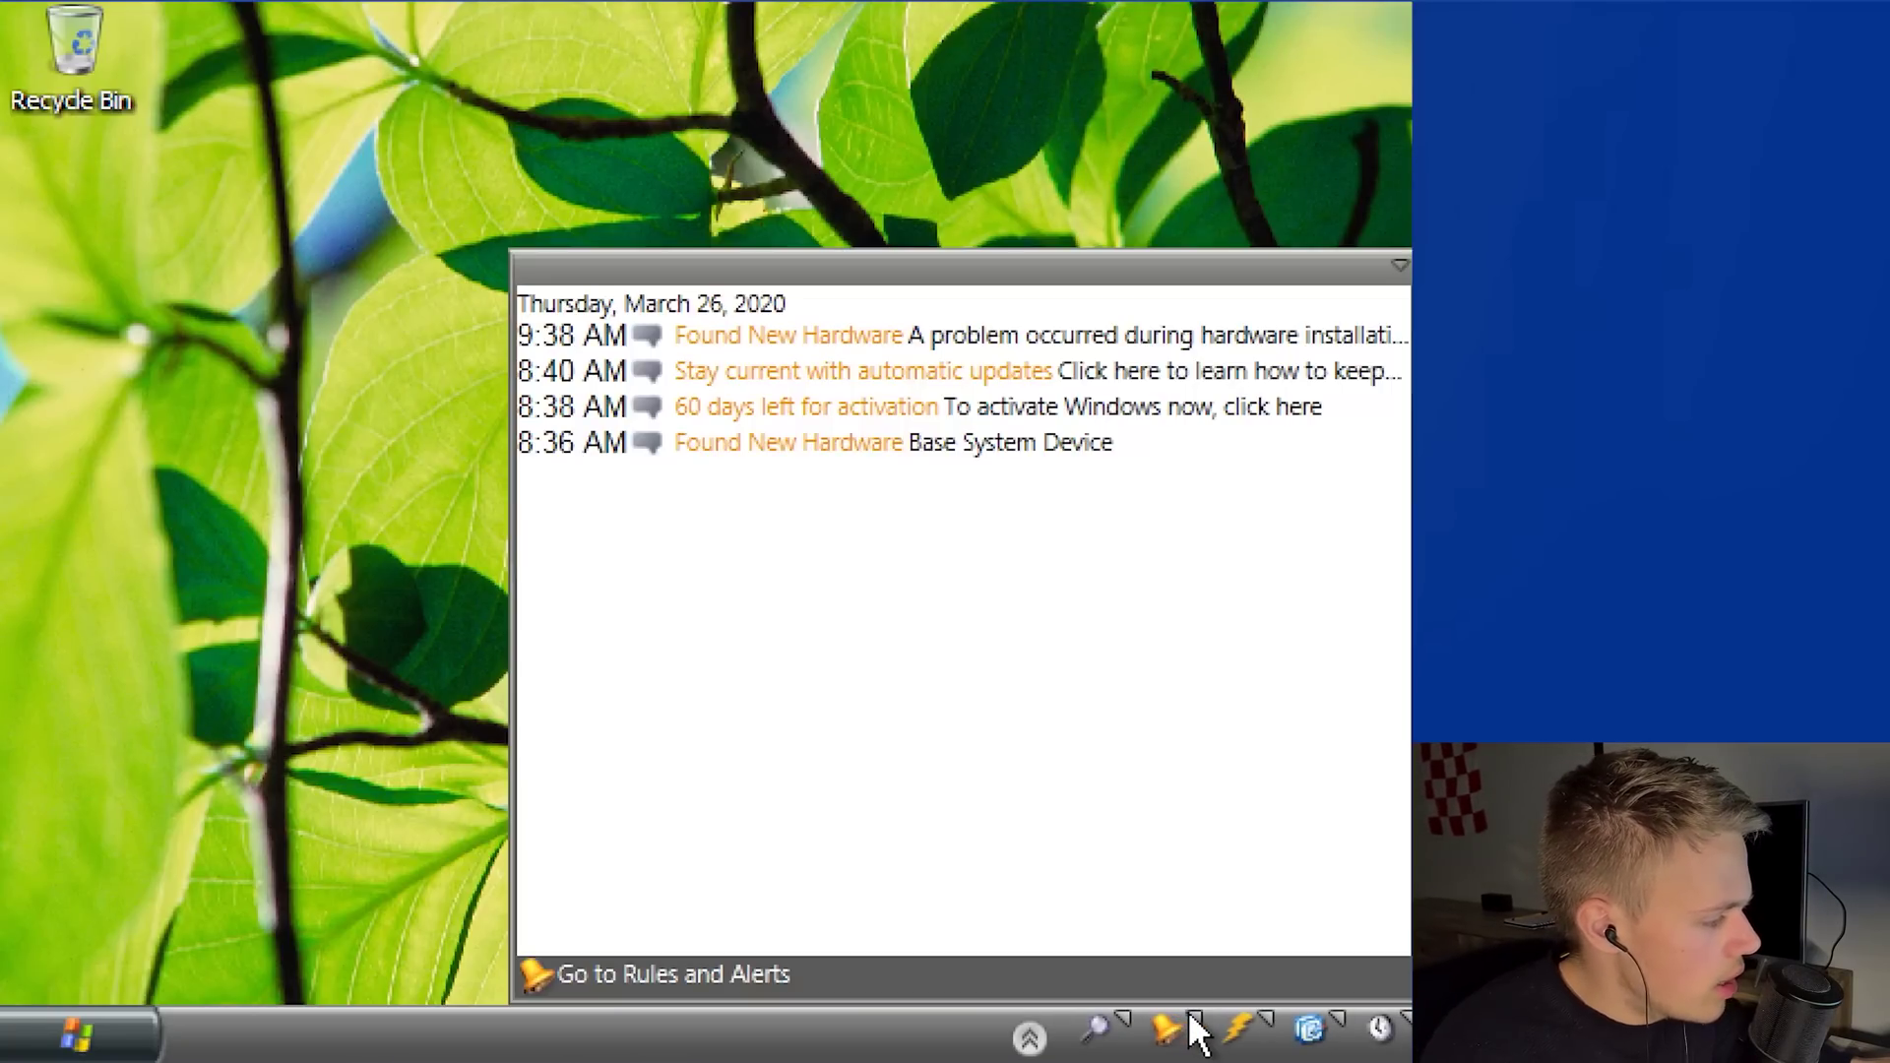
pyautogui.click(1196, 1026)
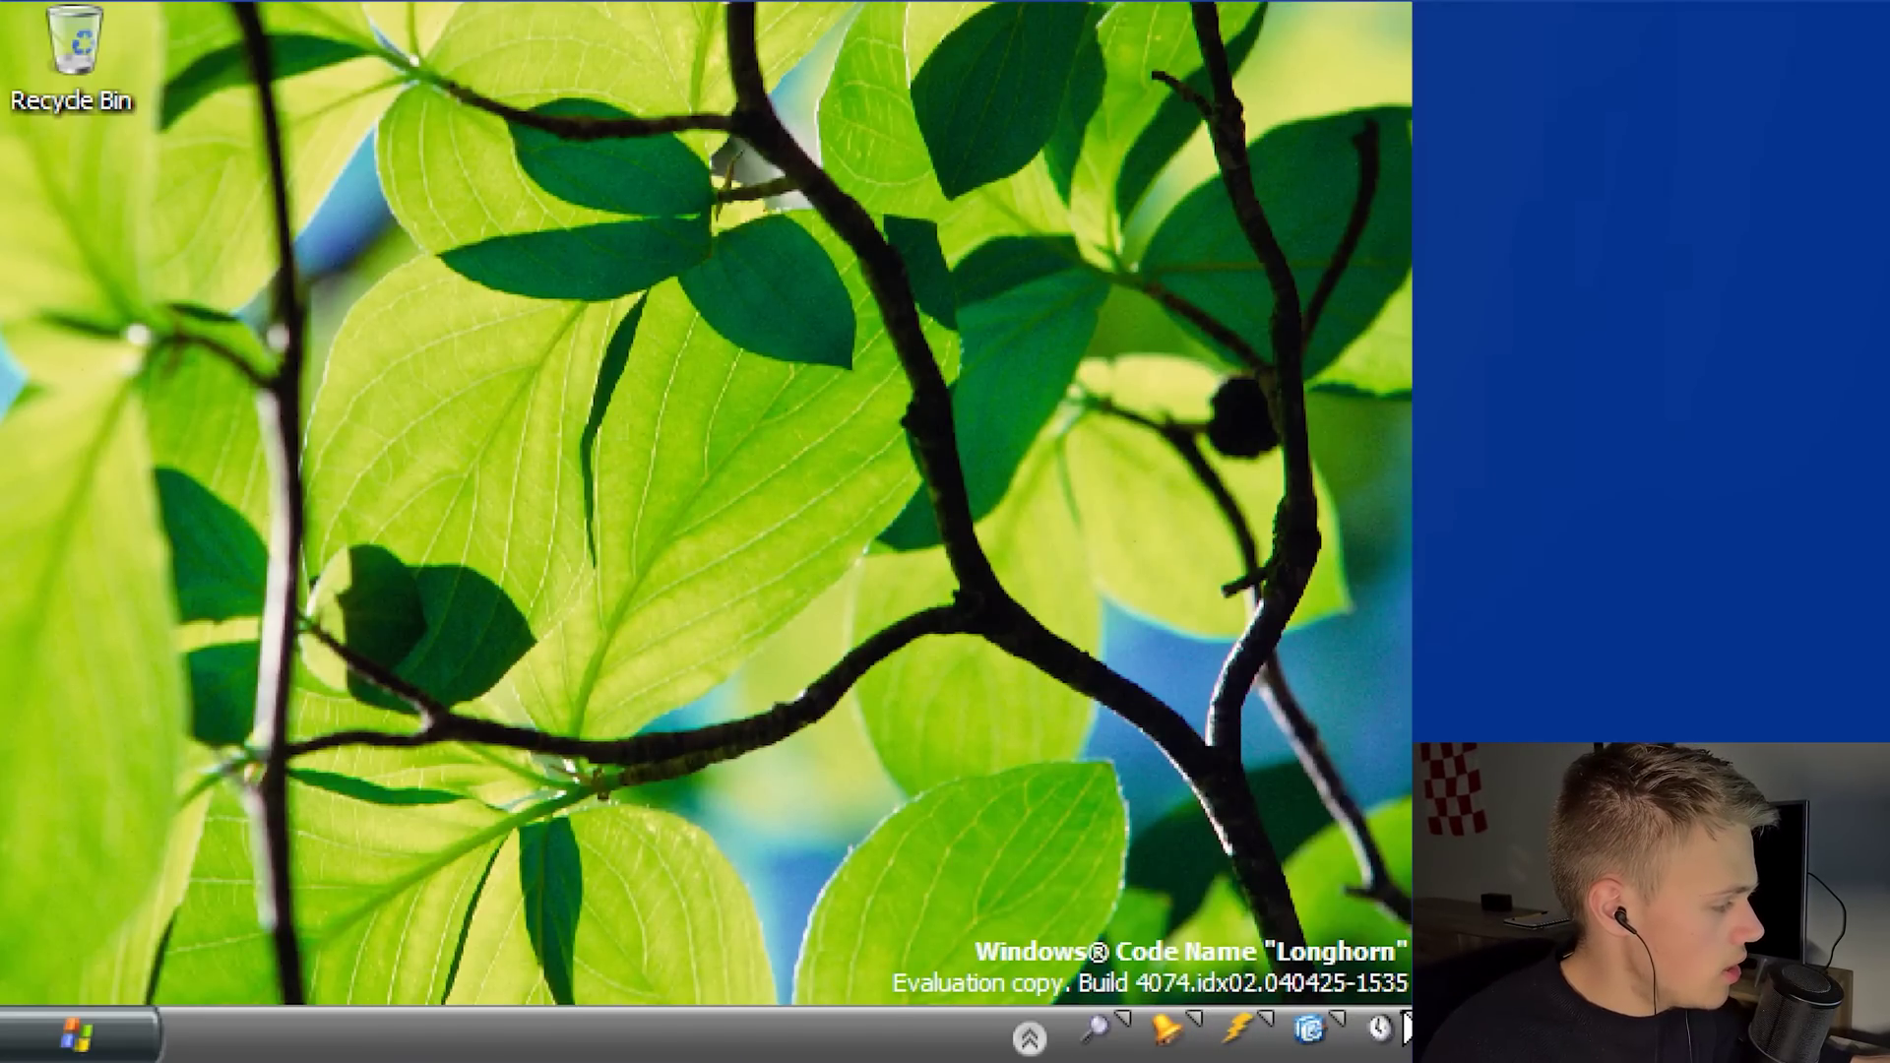
# View the large clock and calendar flyout, then dismiss it.
pyautogui.click(1394, 1014)
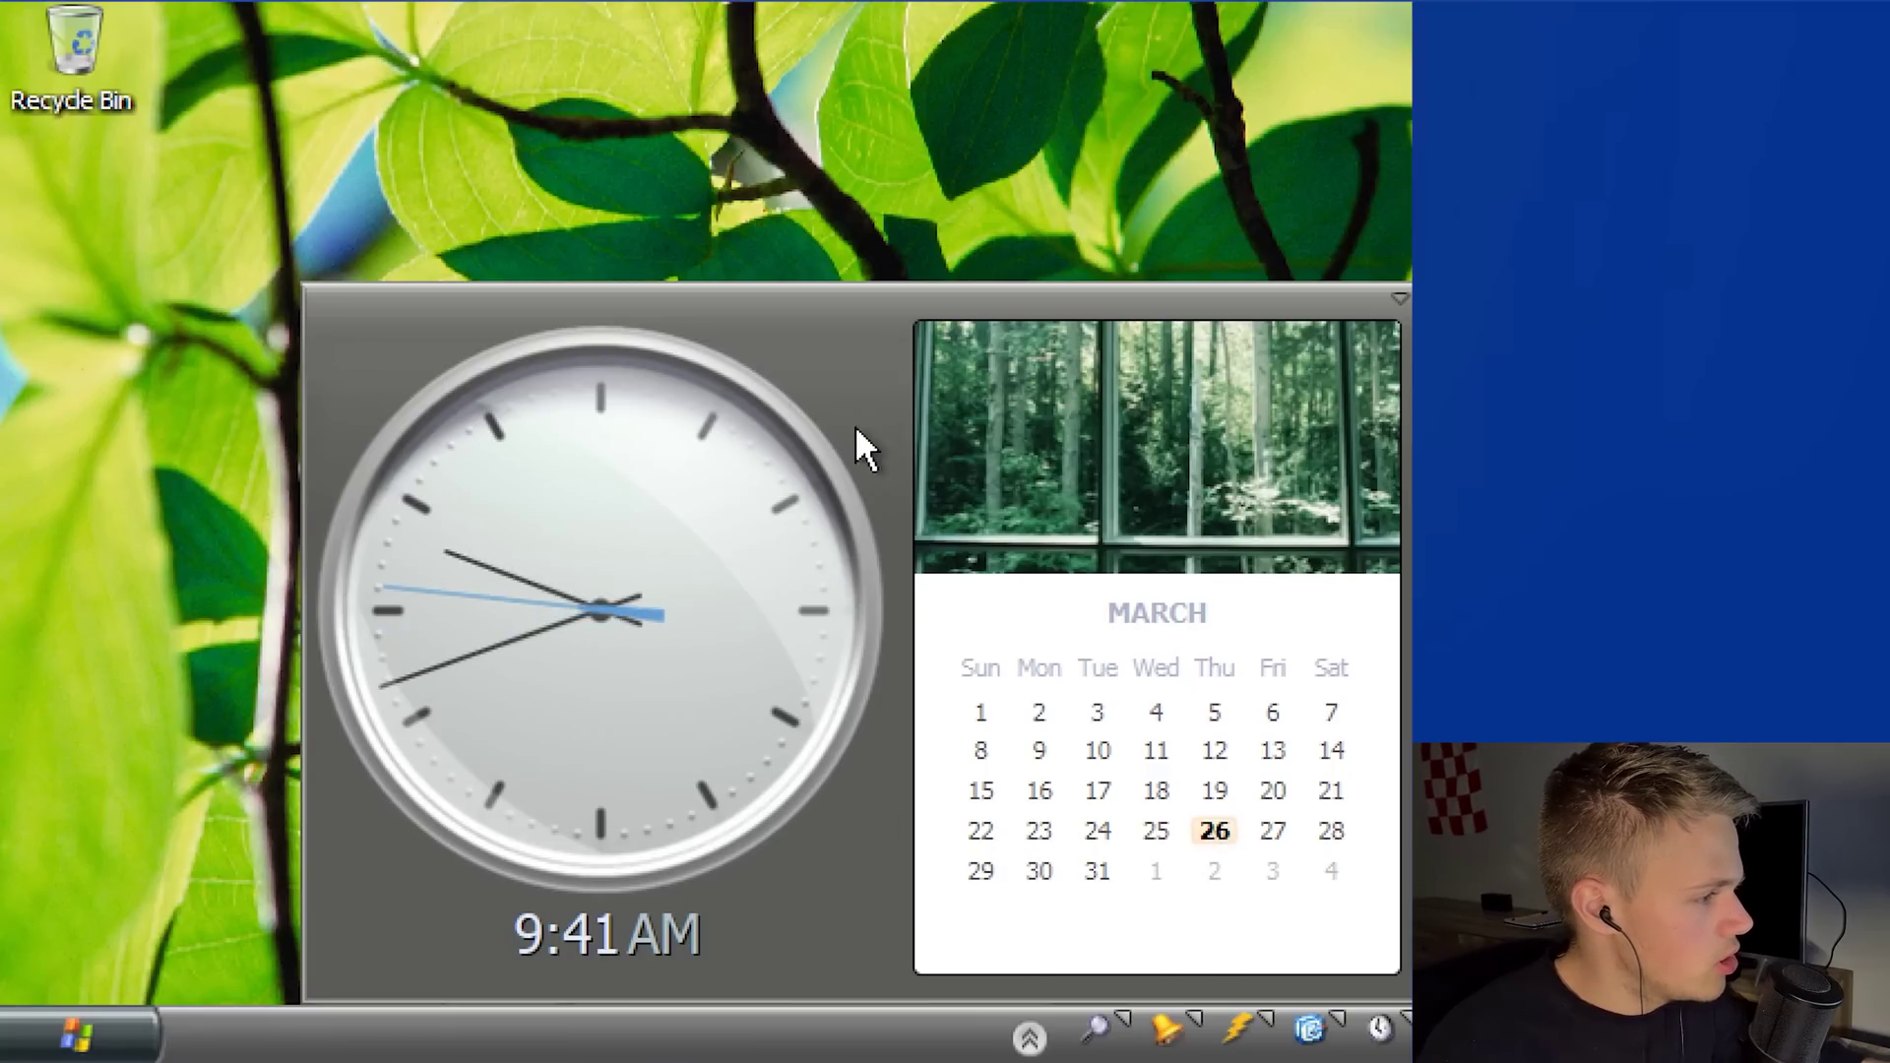
pyautogui.moveTo(650, 545)
pyautogui.click(169, 867)
# Apply the Windows XP theme from Display Properties' Themes list, then open the Start menu.
pyautogui.rightClick(169, 871)
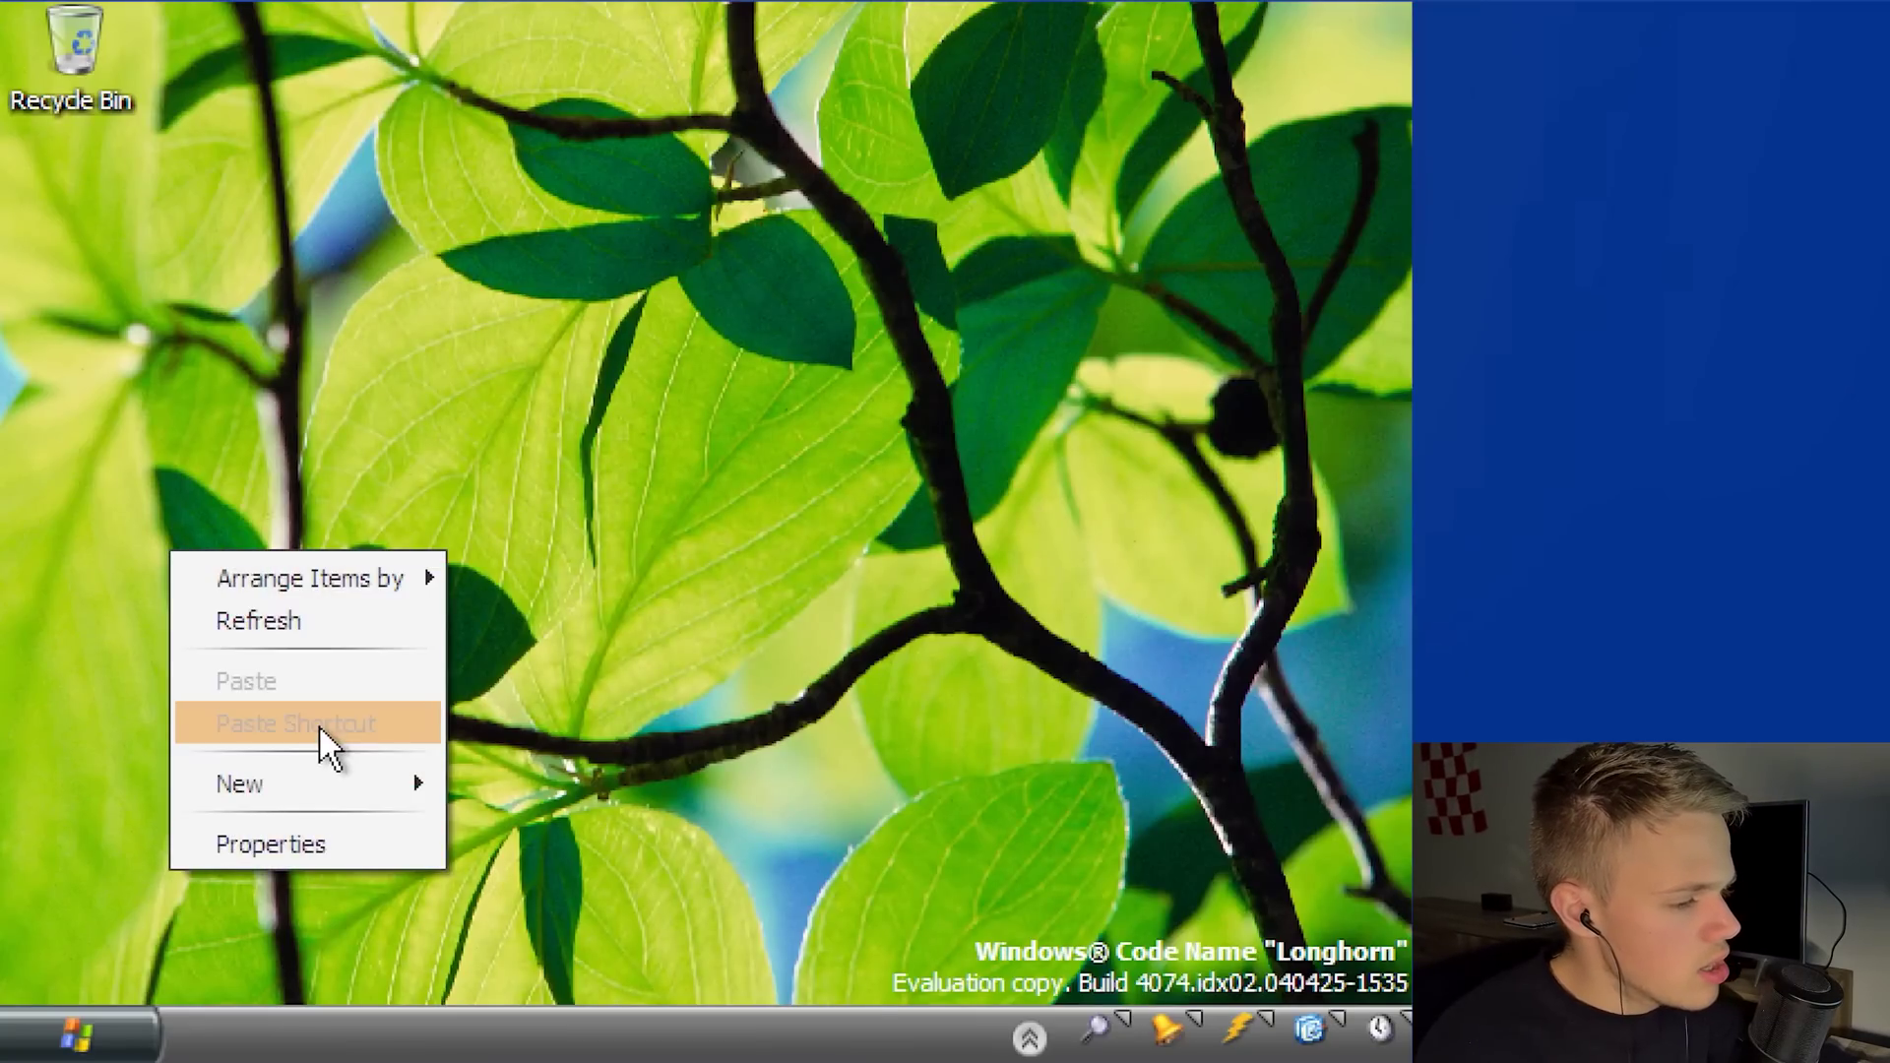
pyautogui.click(315, 836)
pyautogui.click(335, 95)
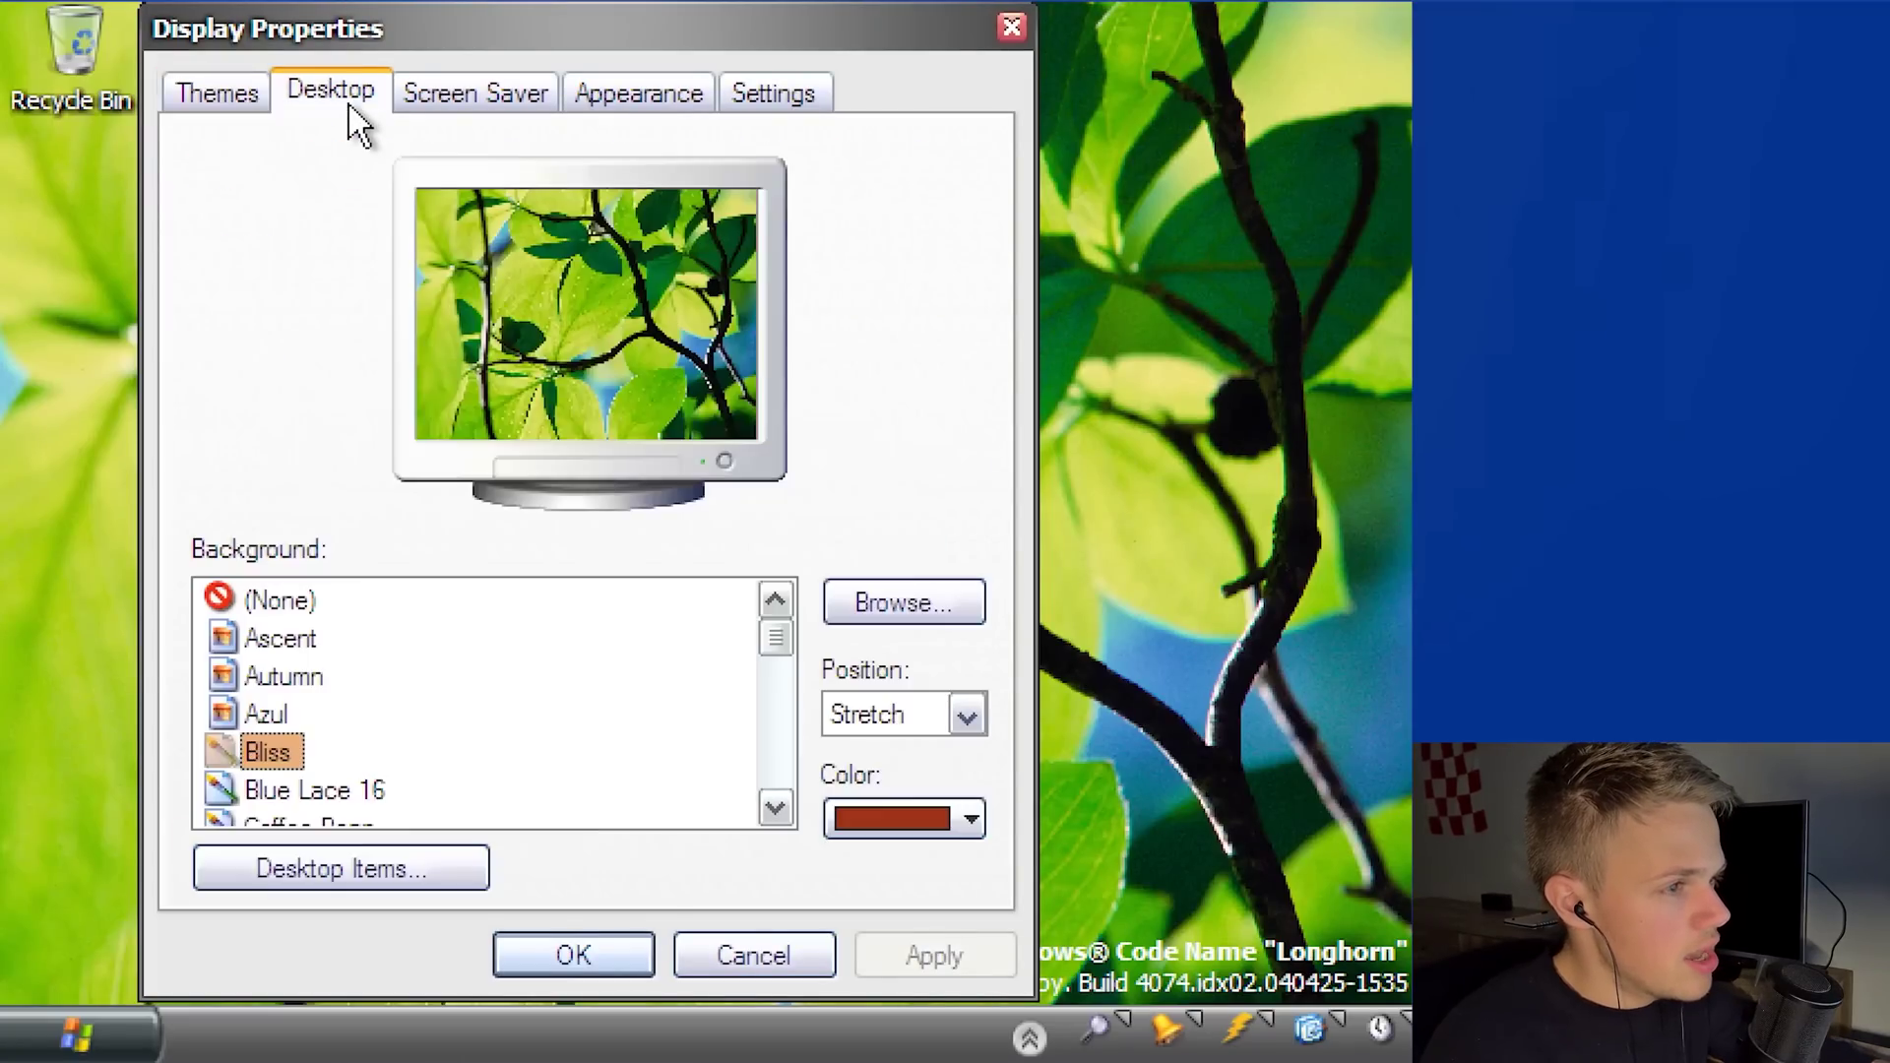
pyautogui.click(258, 94)
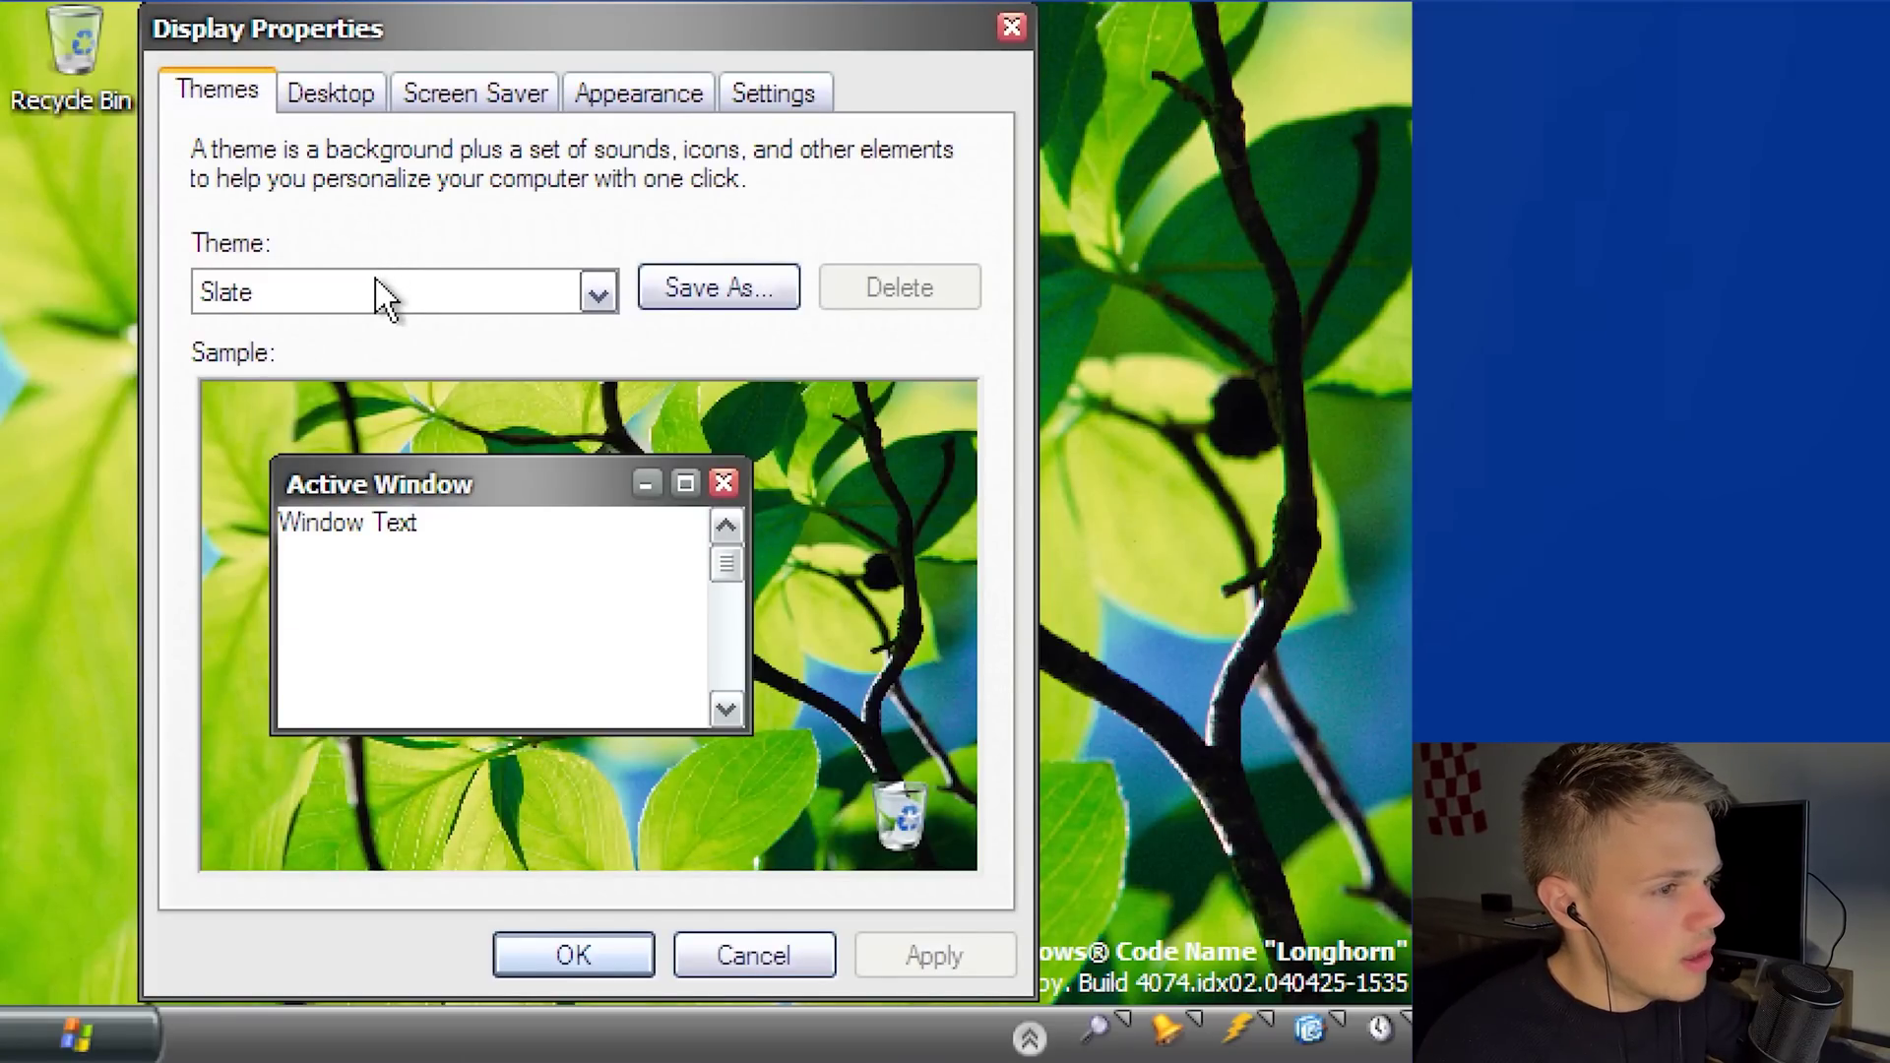
pyautogui.click(384, 299)
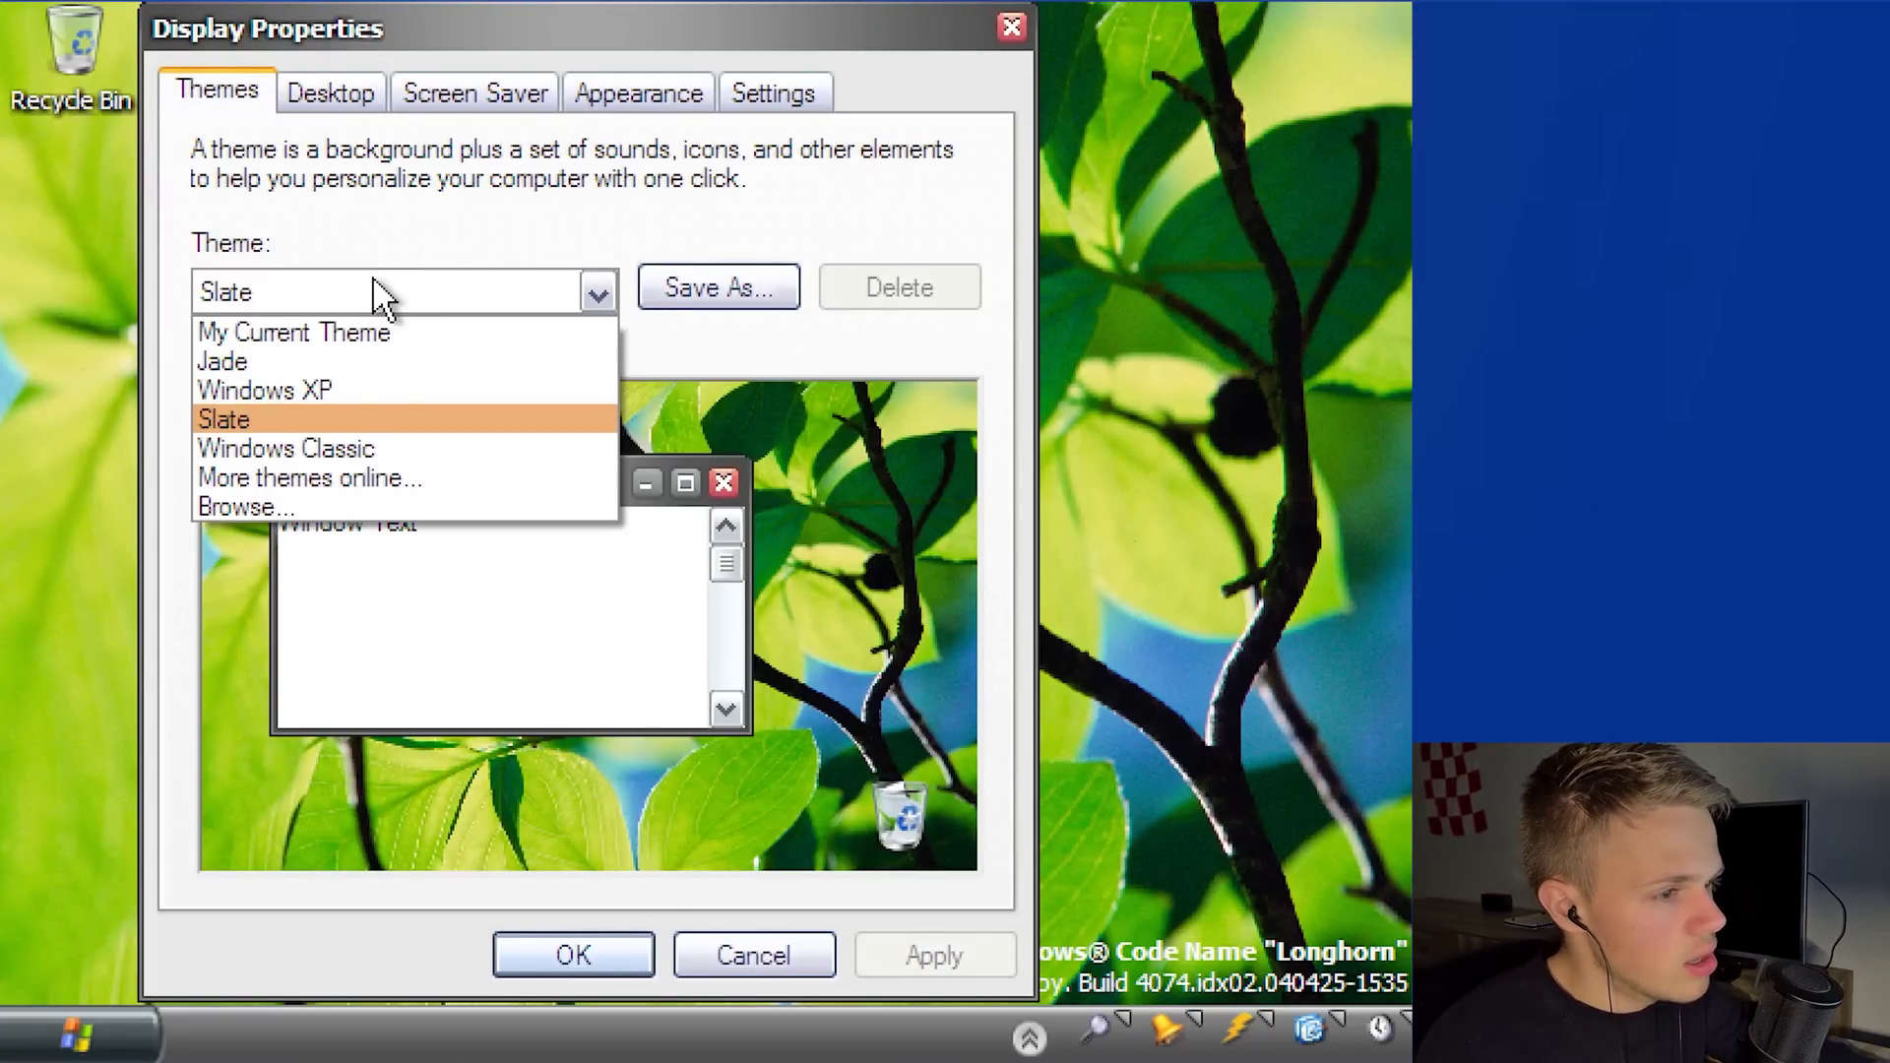
pyautogui.click(338, 390)
pyautogui.click(630, 957)
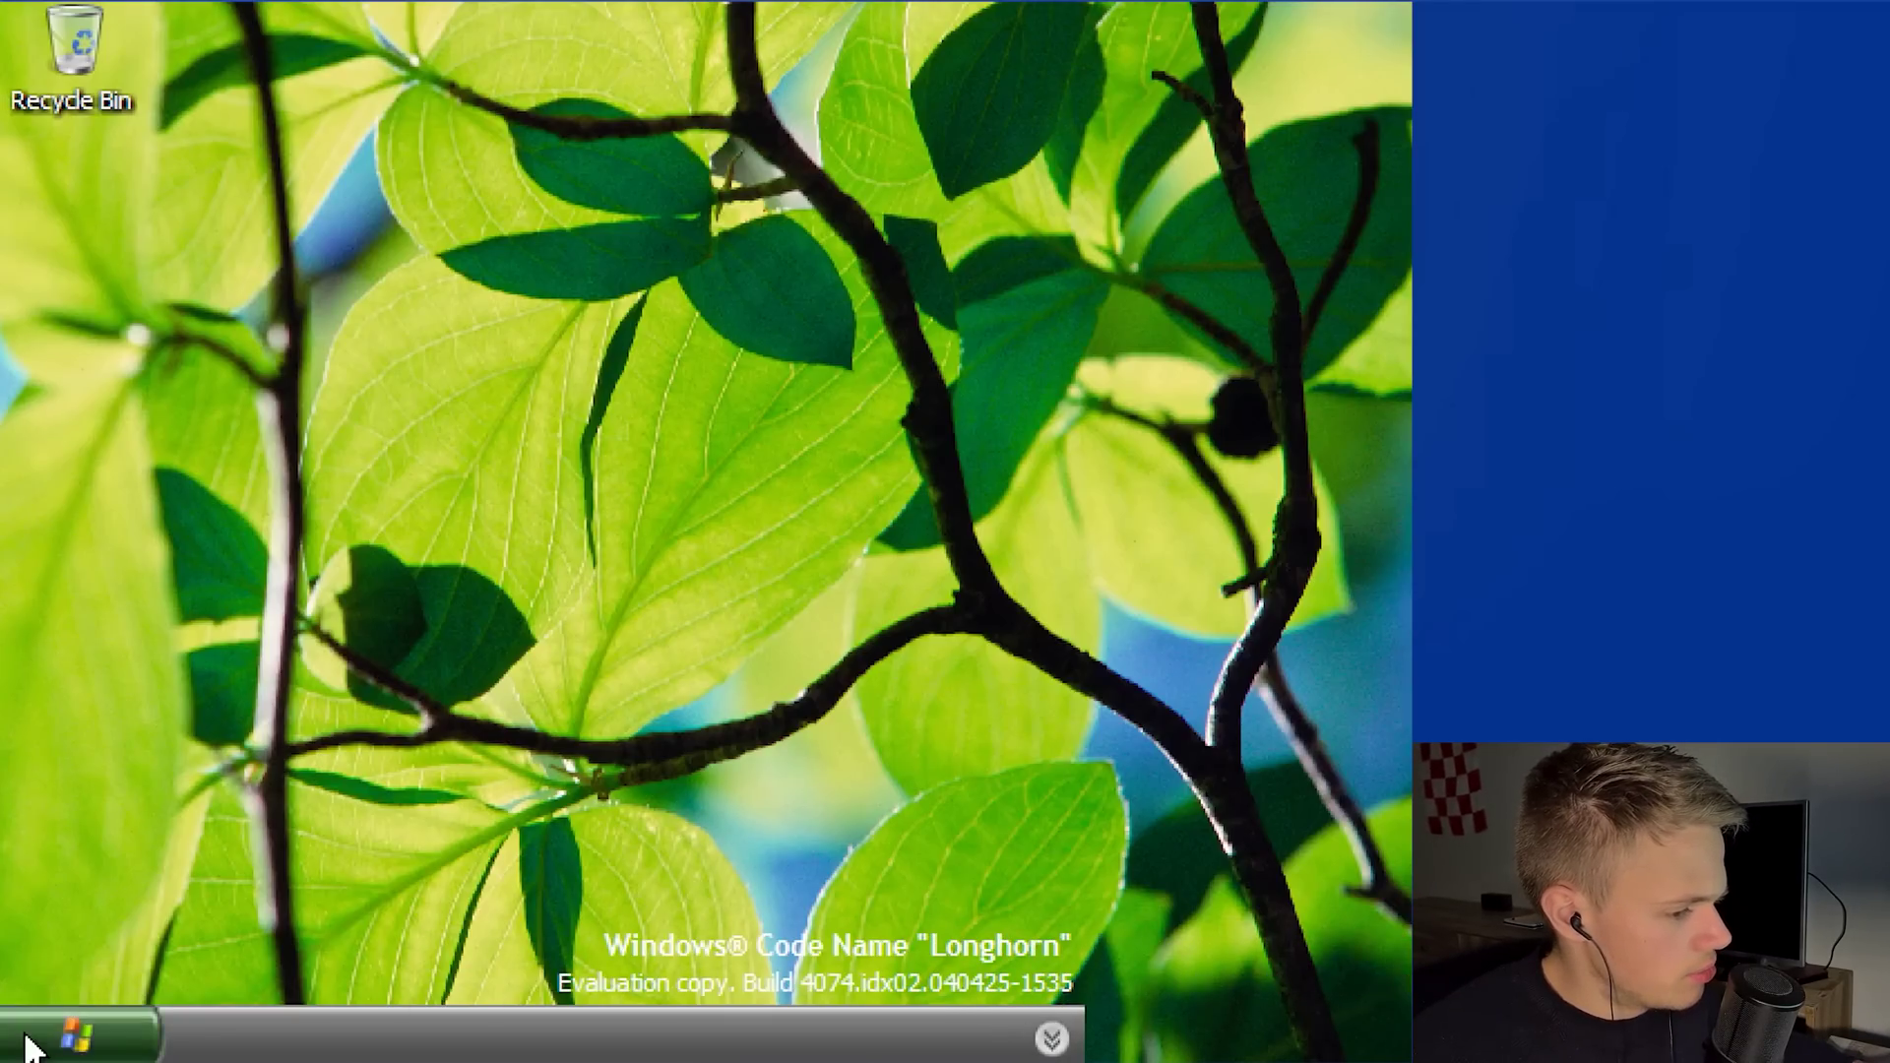
pyautogui.click(35, 1043)
# Close the Start menu and apply the Windows Classic theme from Display Properties.
pyautogui.click(35, 1043)
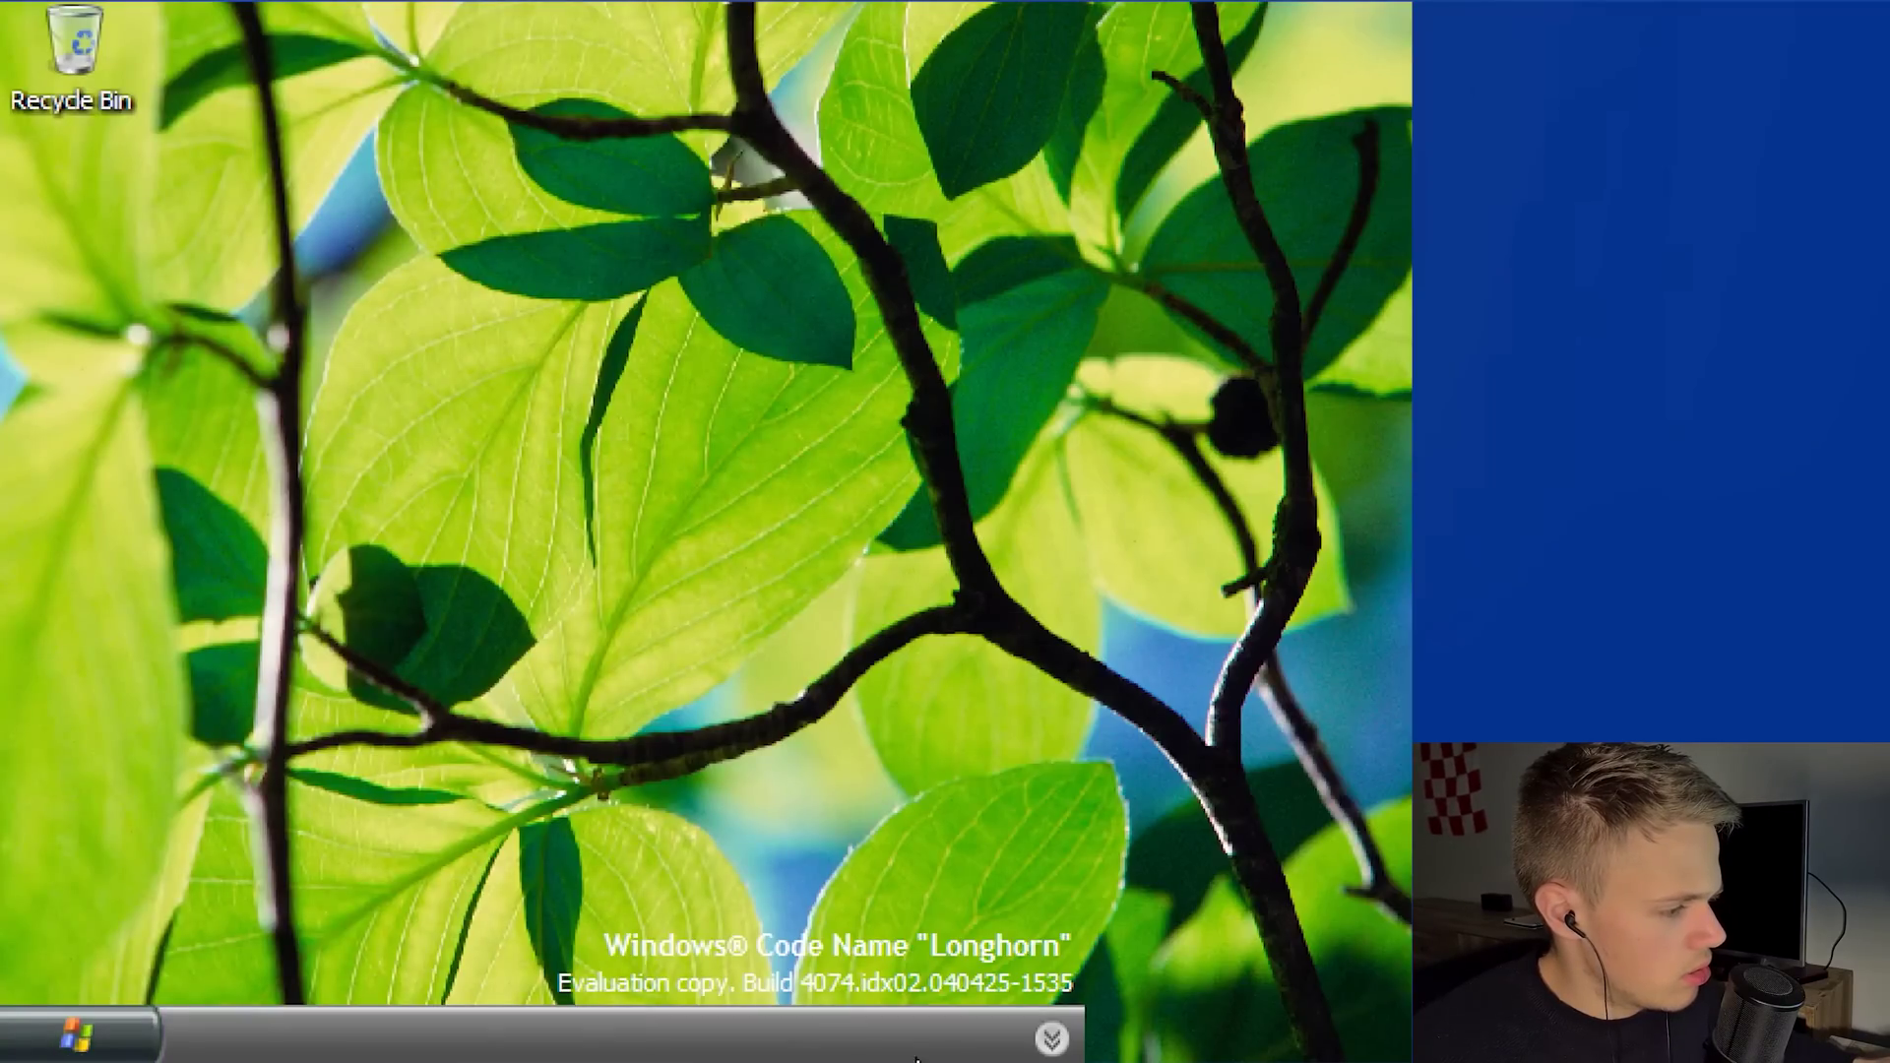
pyautogui.rightClick(652, 677)
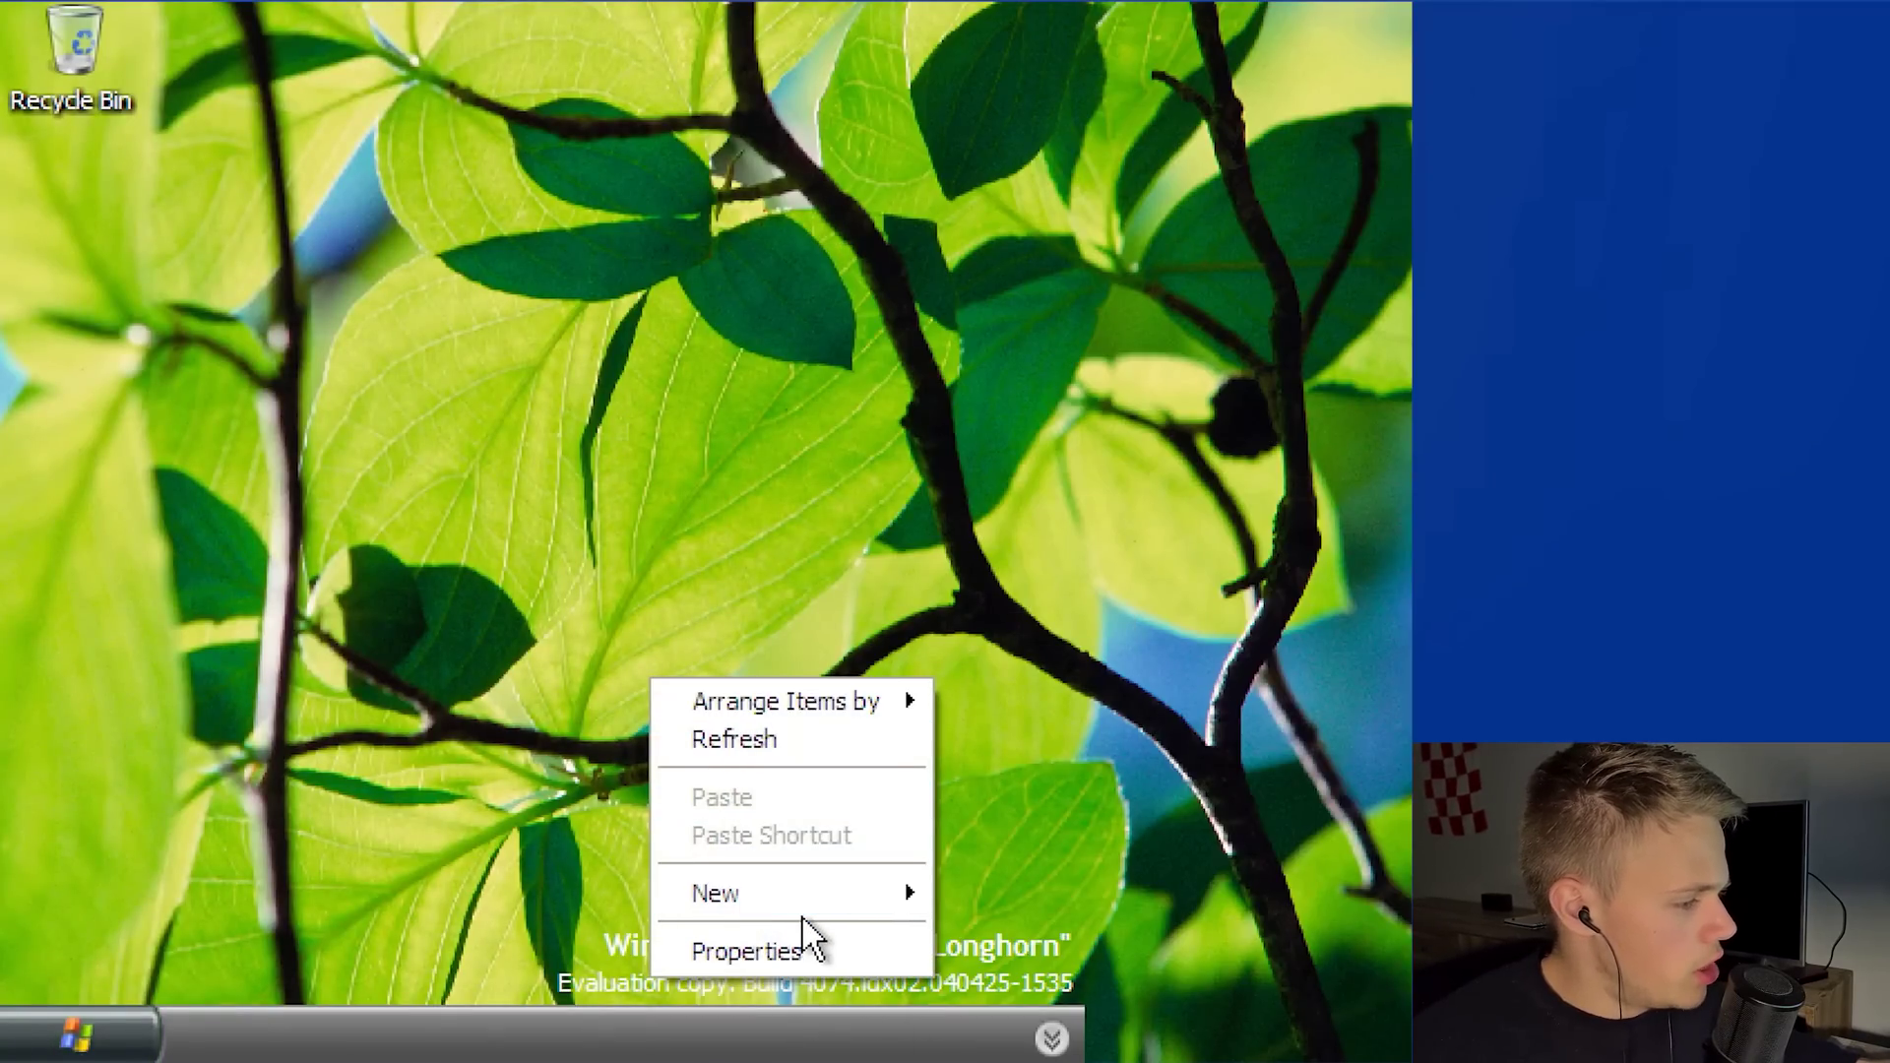
pyautogui.click(804, 944)
pyautogui.click(453, 301)
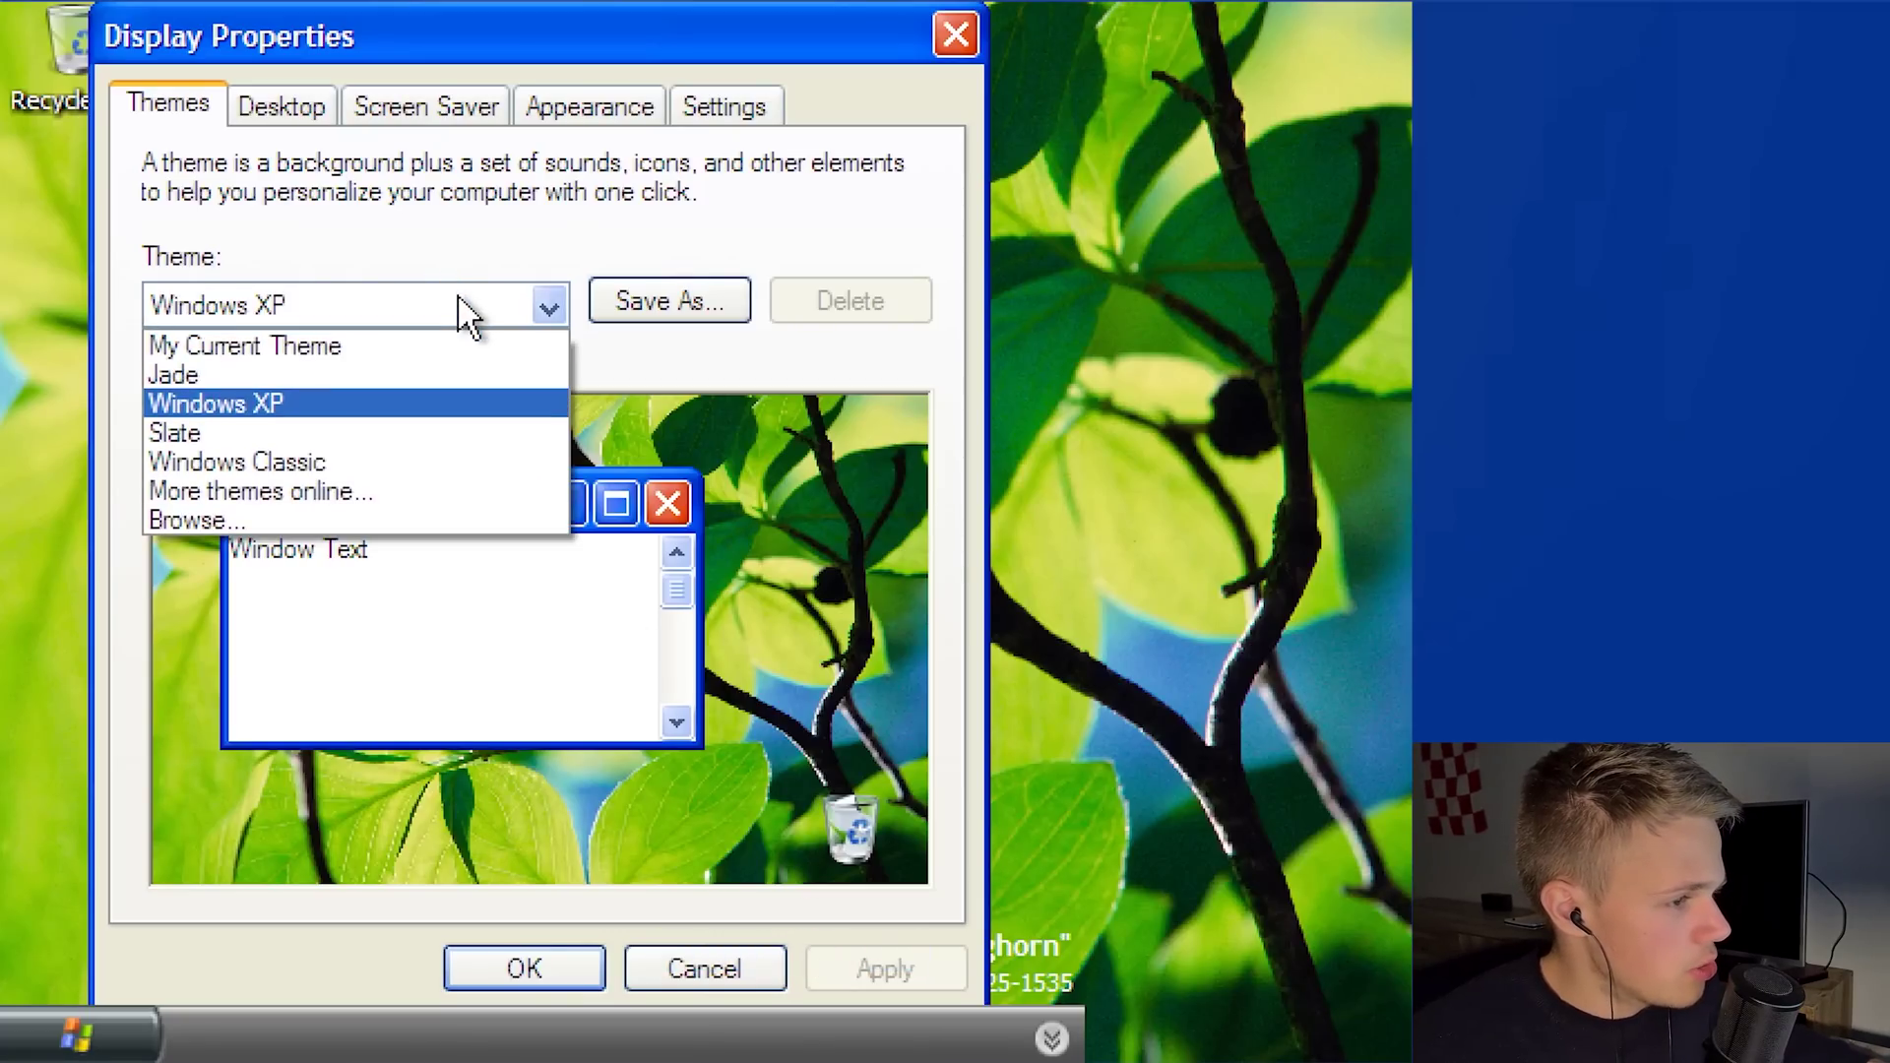
pyautogui.click(423, 462)
pyautogui.click(553, 969)
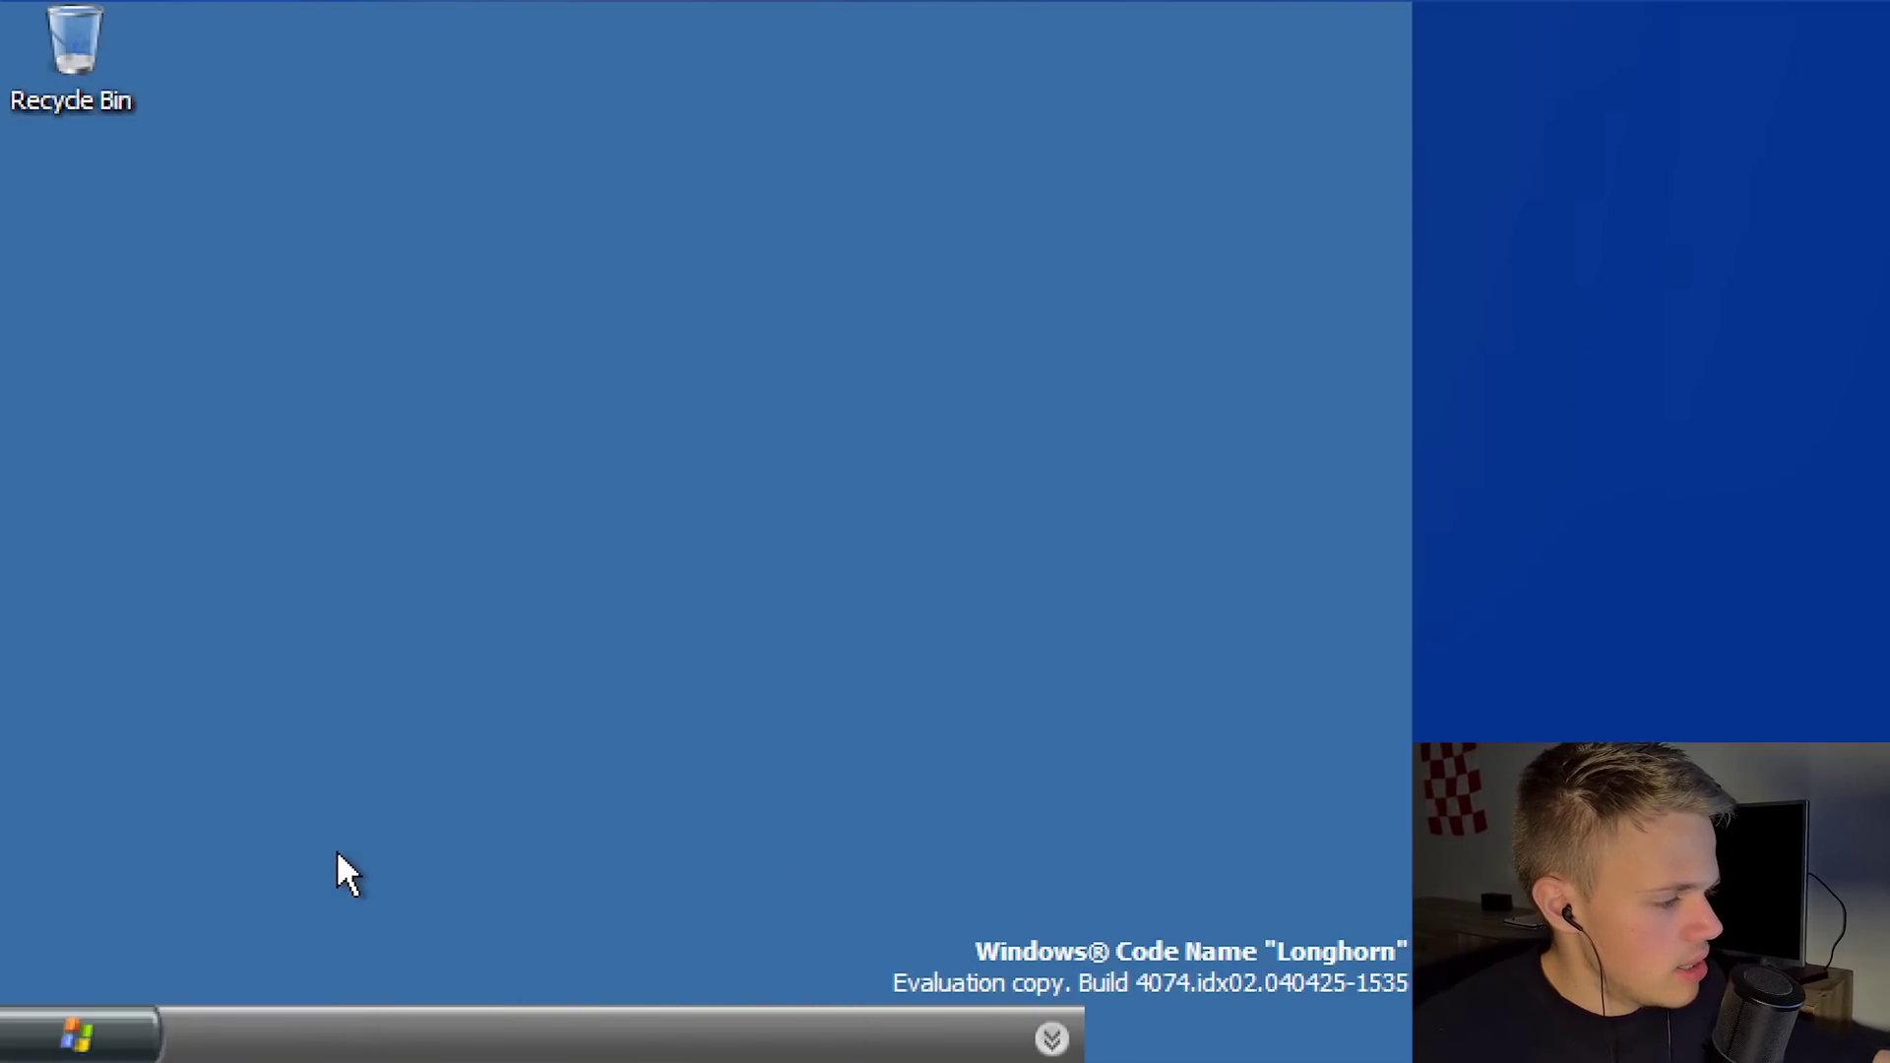
# Reopen Display Properties and switch the theme back to Slate.
pyautogui.rightClick(568, 476)
pyautogui.click(686, 748)
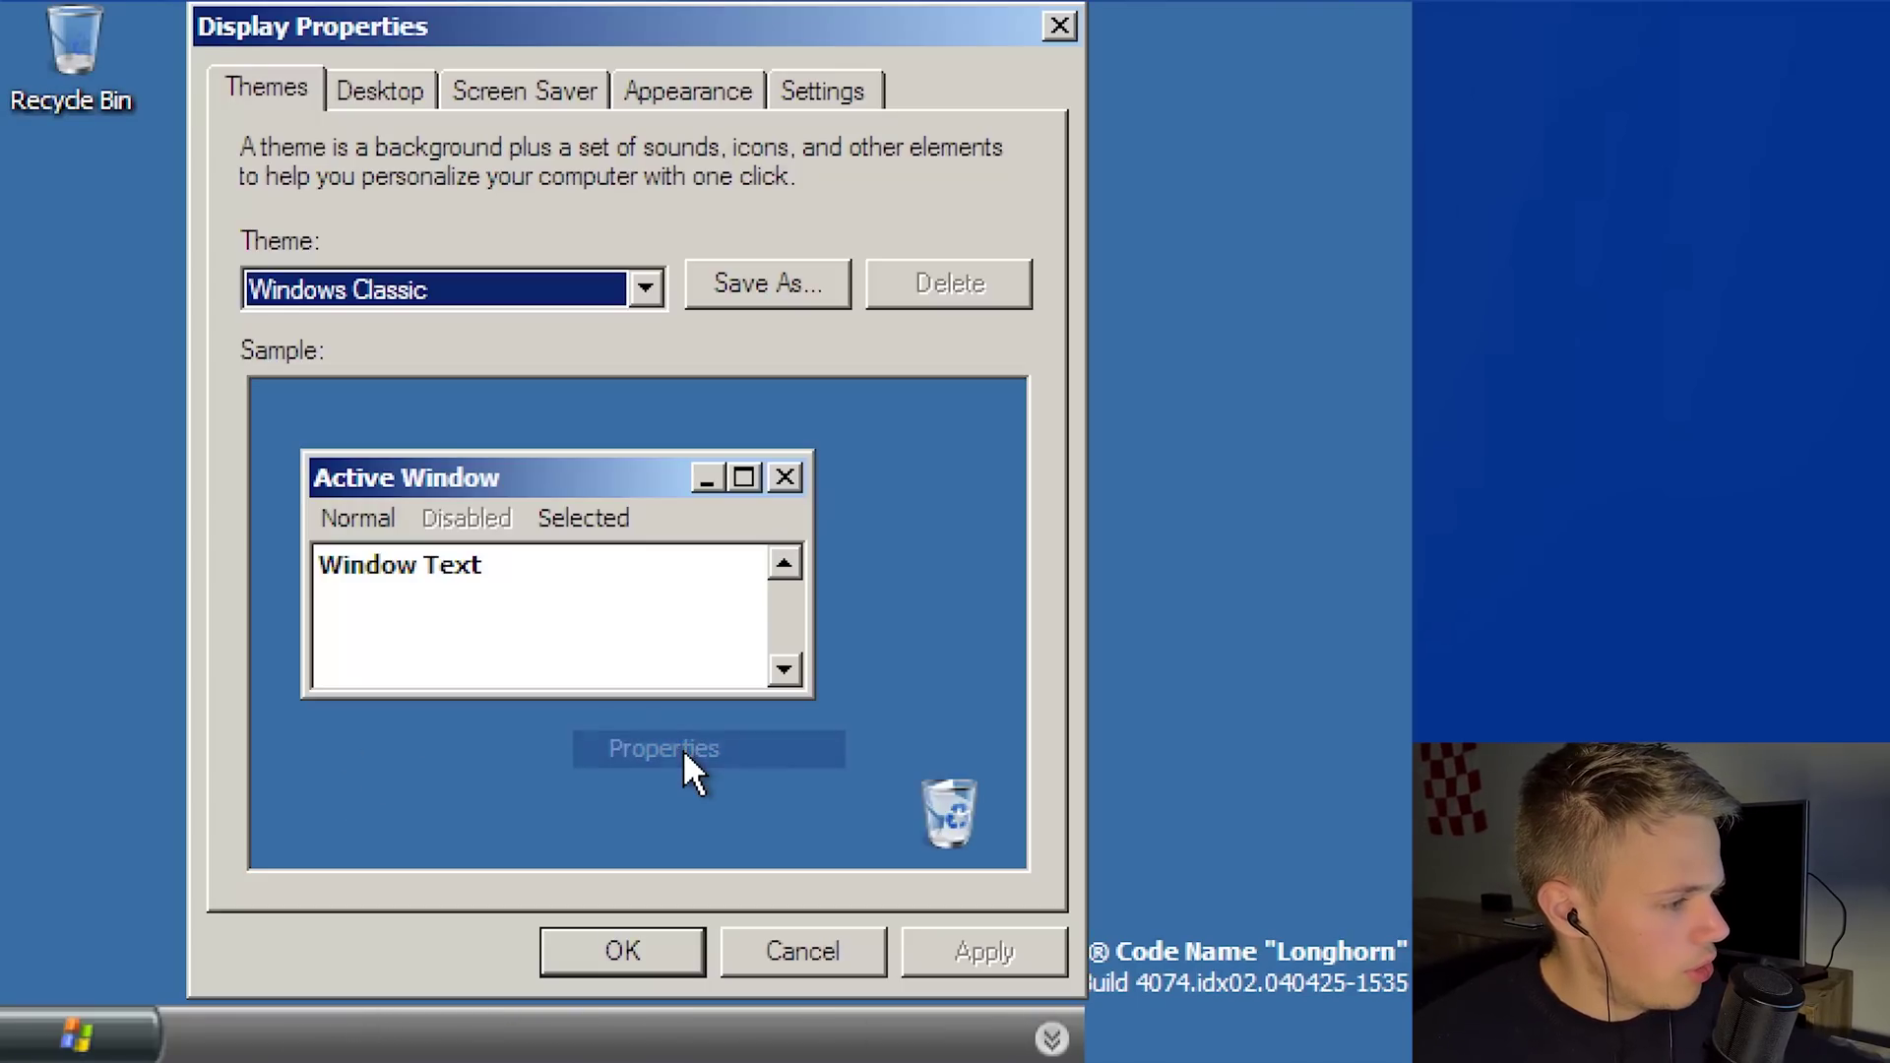
pyautogui.click(540, 296)
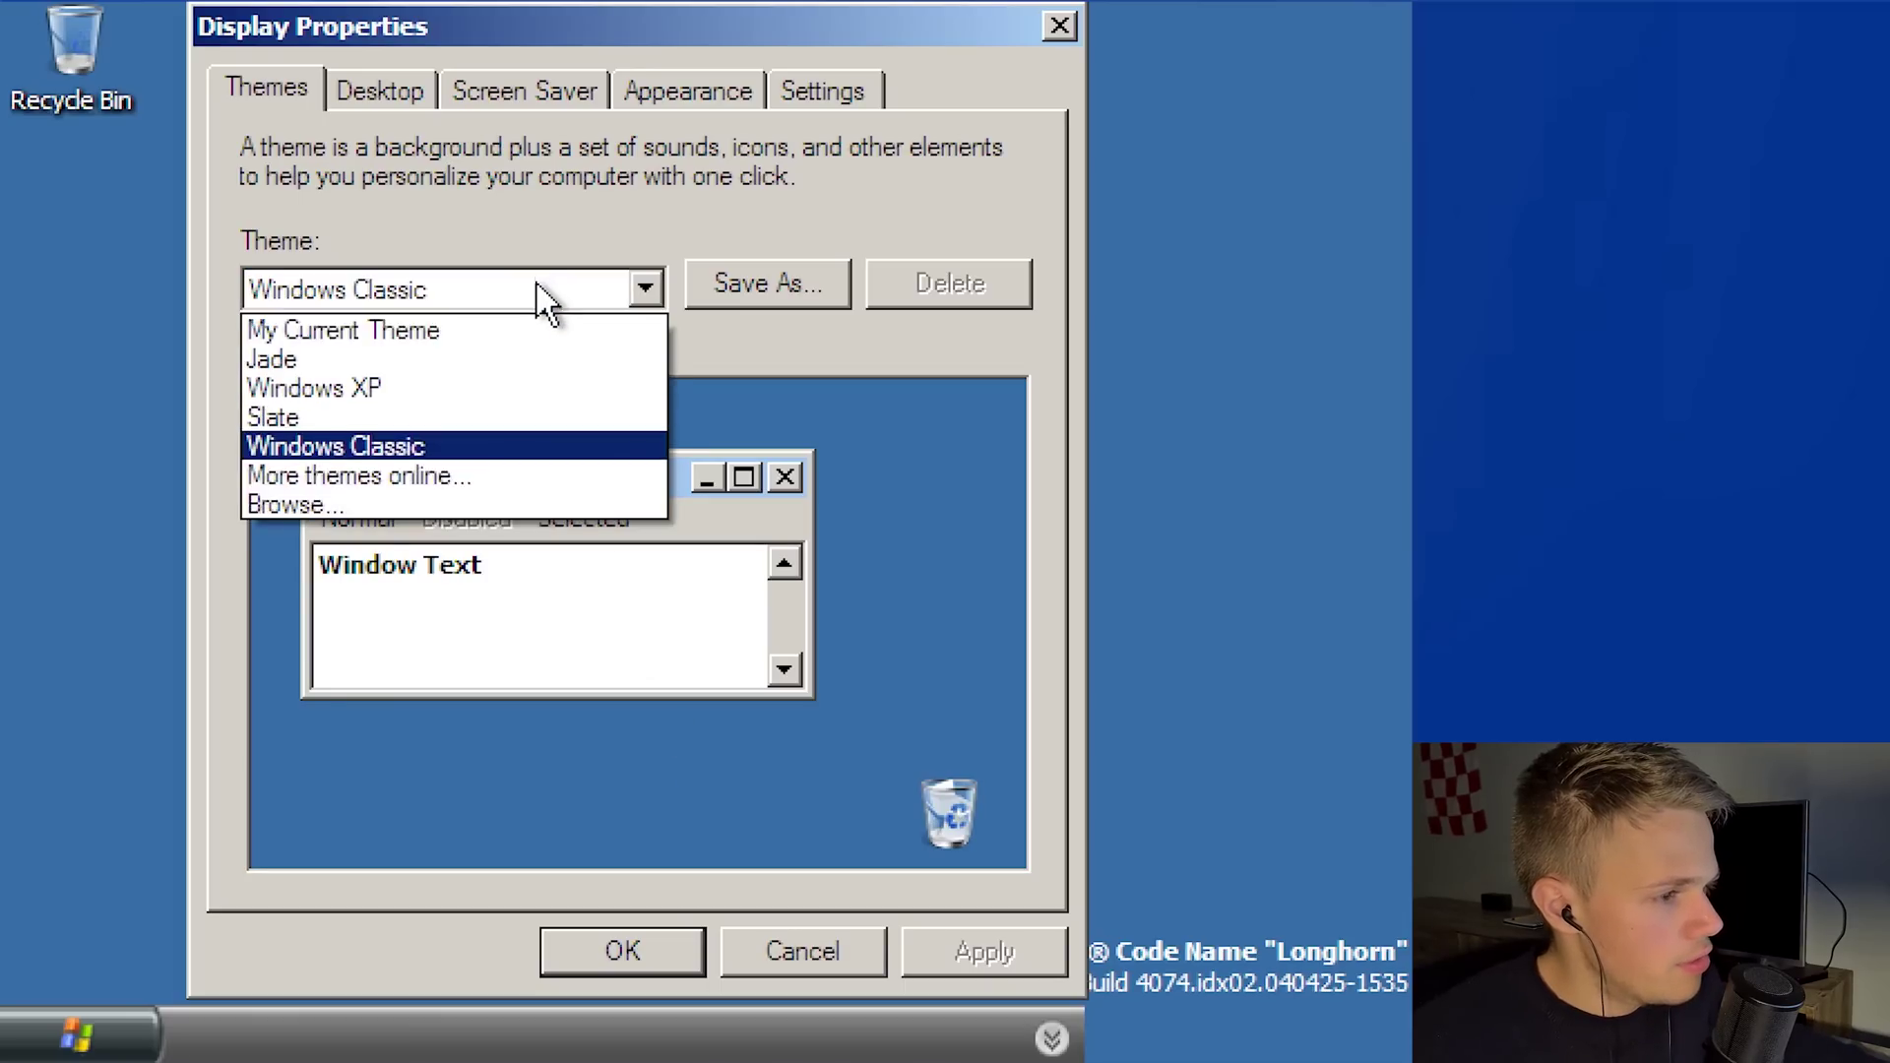
pyautogui.click(454, 418)
pyautogui.click(654, 951)
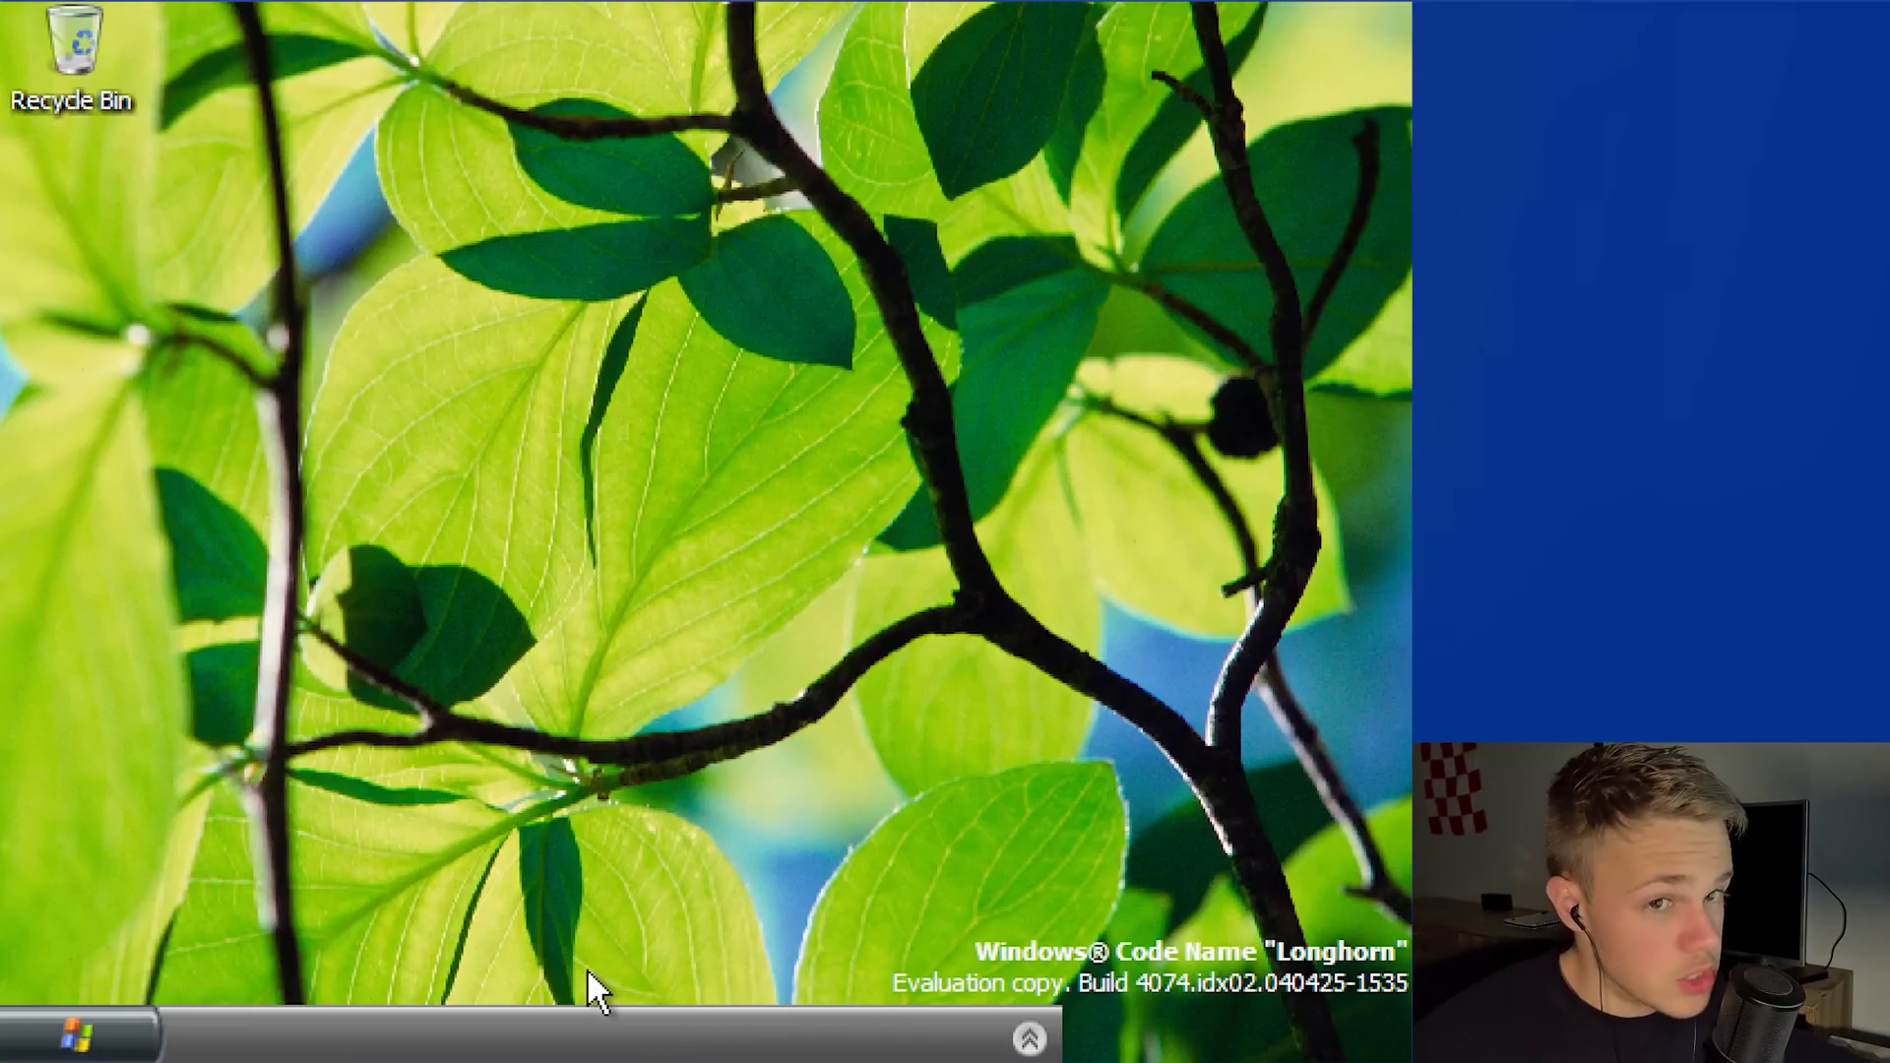
# Cancel the Log Off prompt from the Start menu, then launch Internet Explorer.
pyautogui.click(79, 1036)
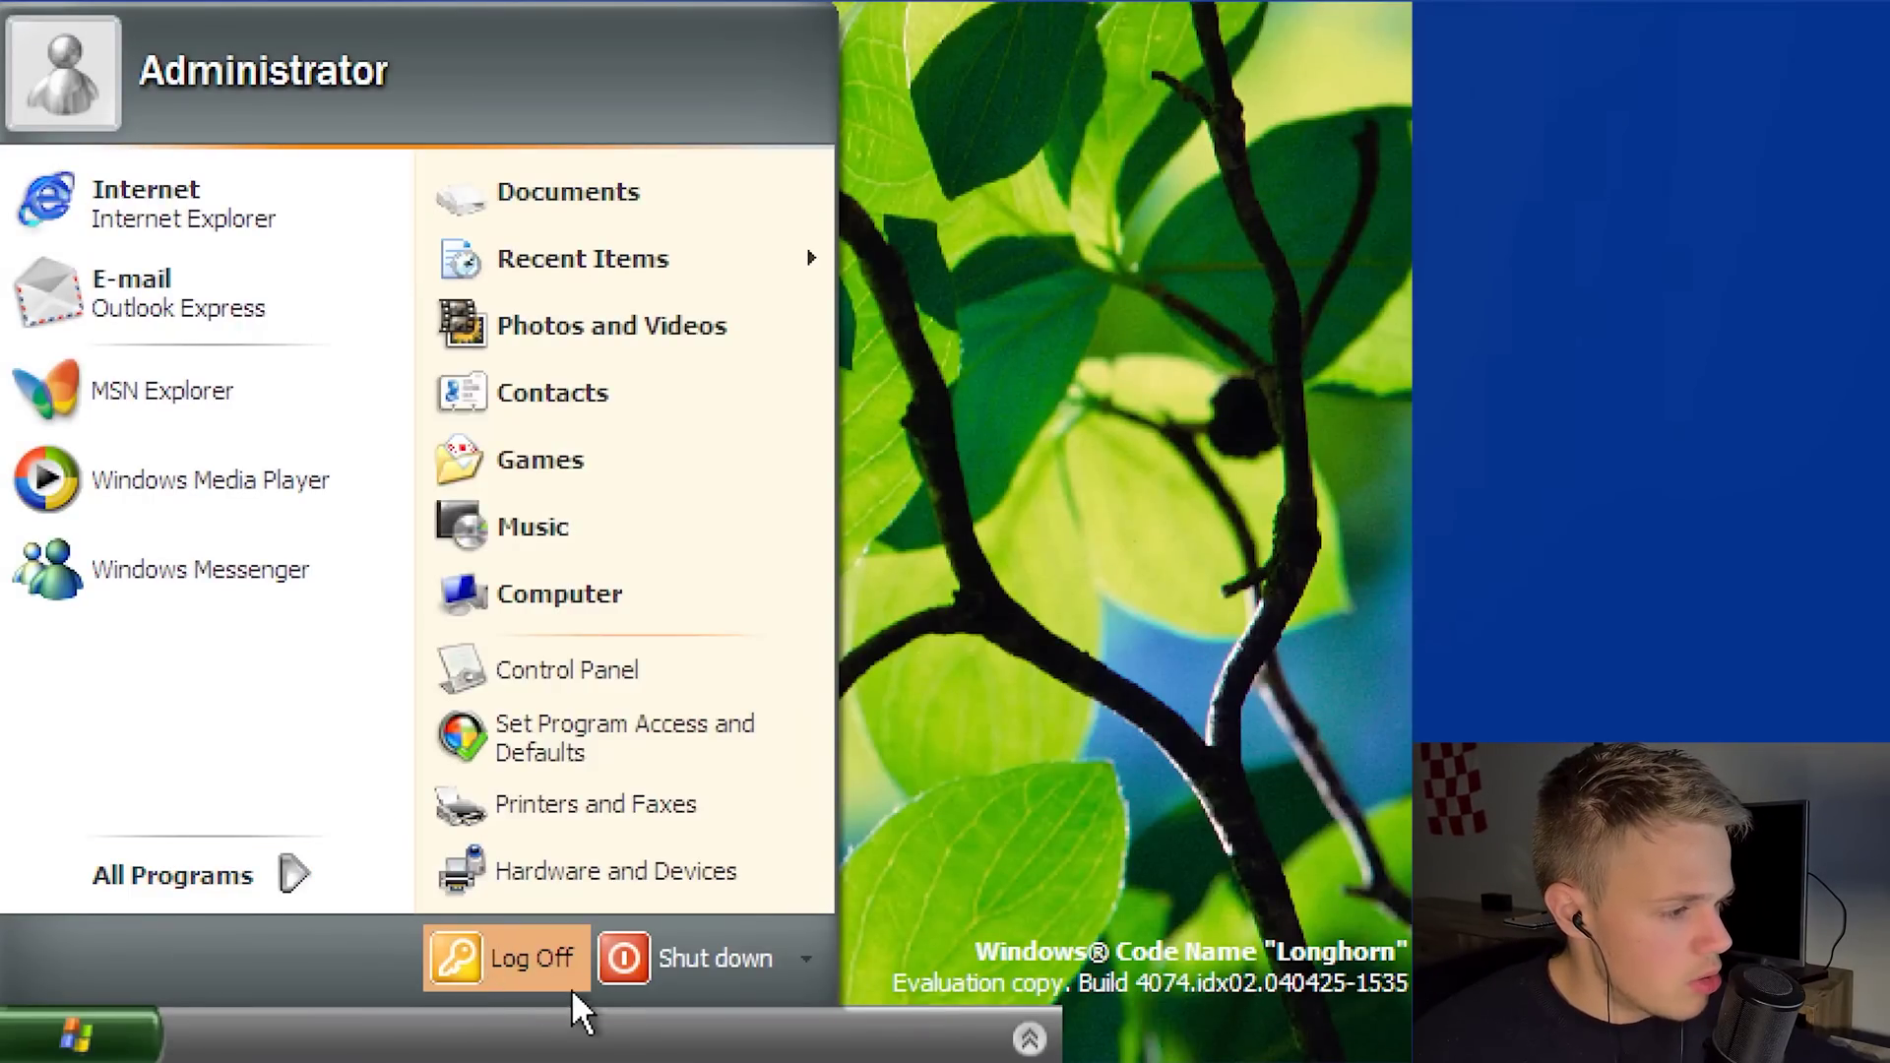
pyautogui.click(559, 960)
pyautogui.press('Escape')
pyautogui.click(99, 1045)
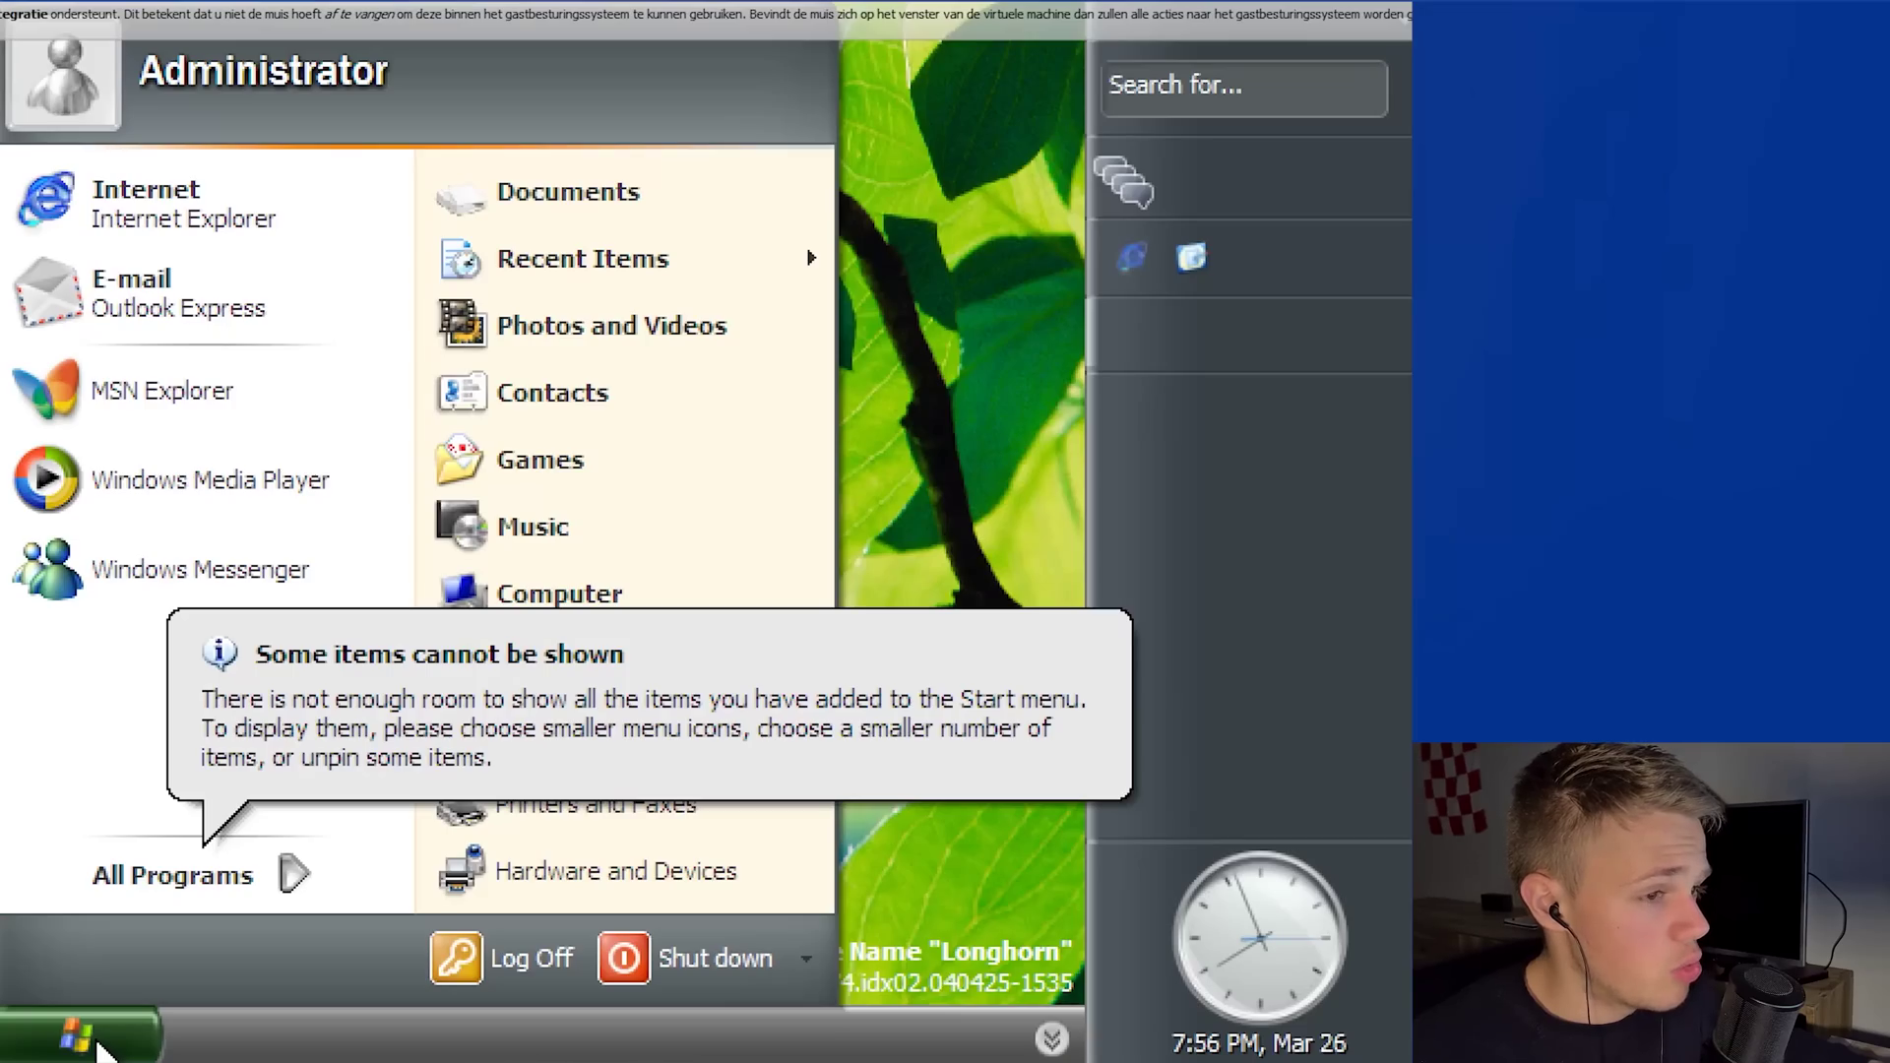
pyautogui.click(187, 228)
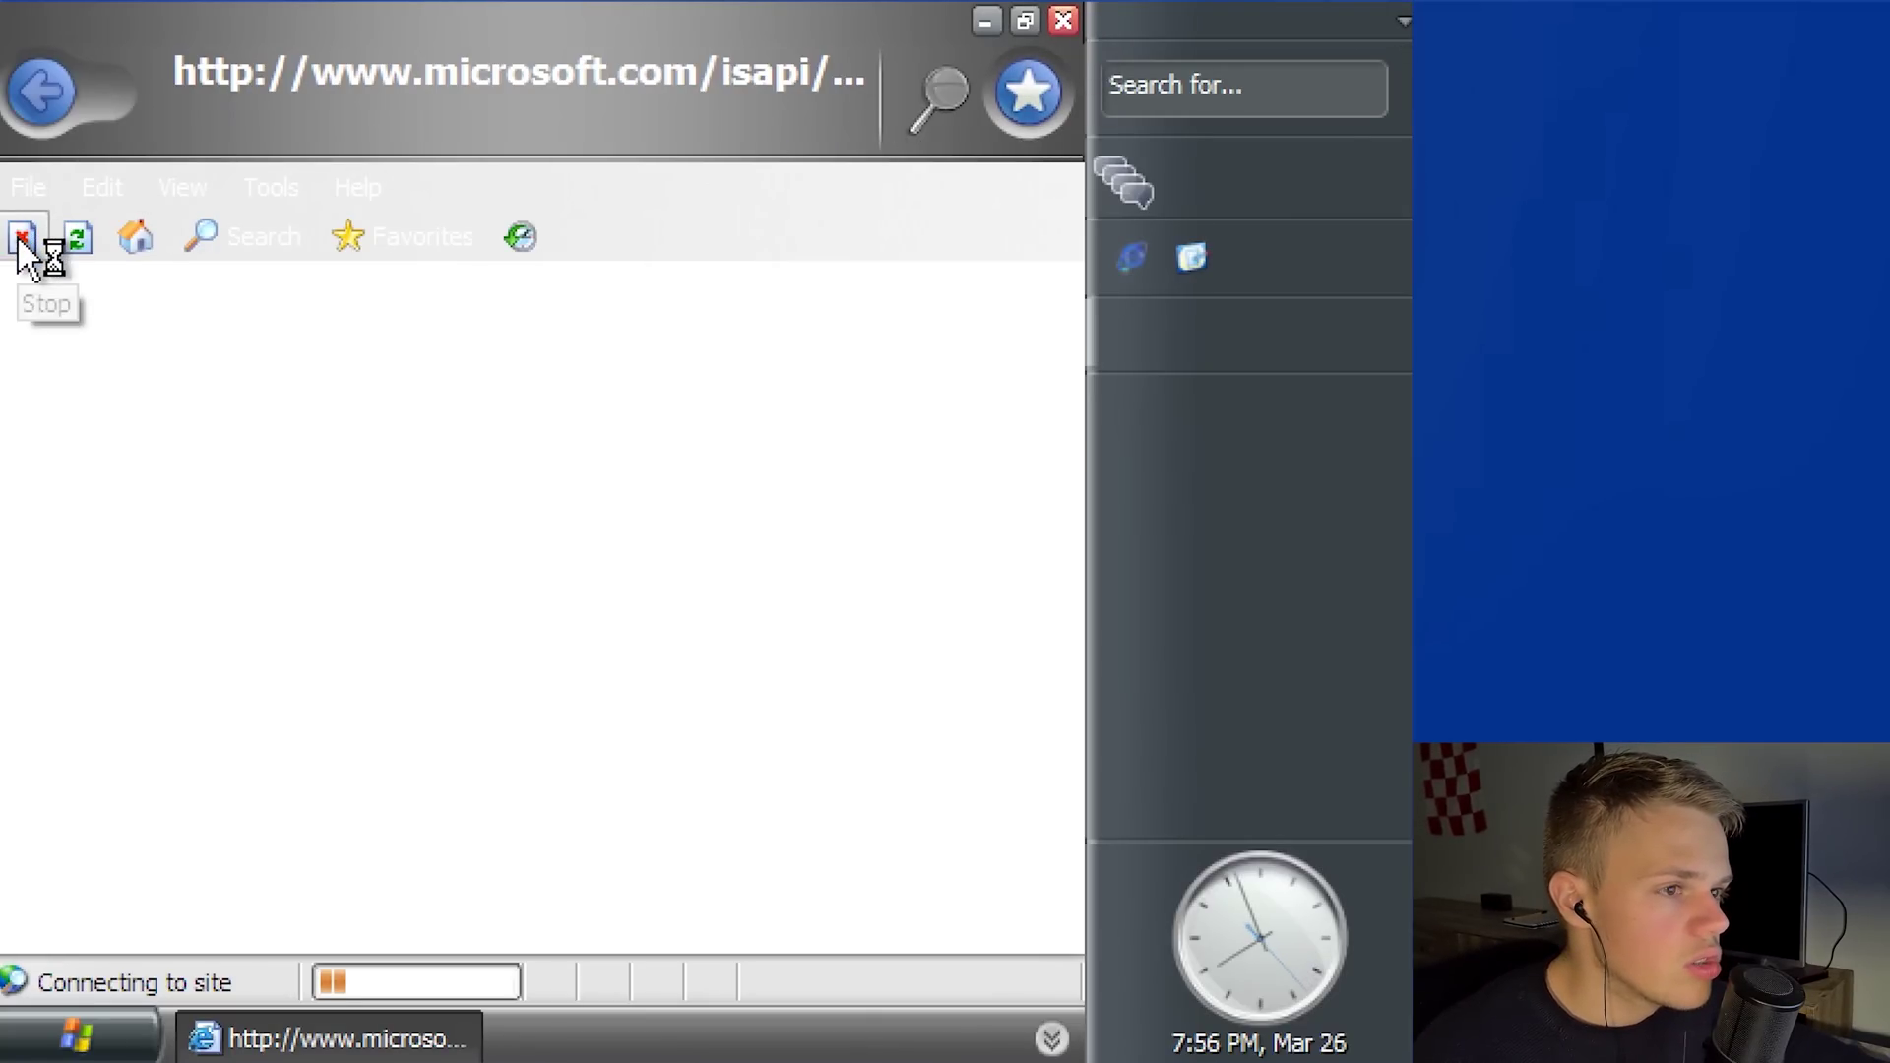
# Look through Internet Explorer's File menu and the address box's history list.
pyautogui.click(24, 194)
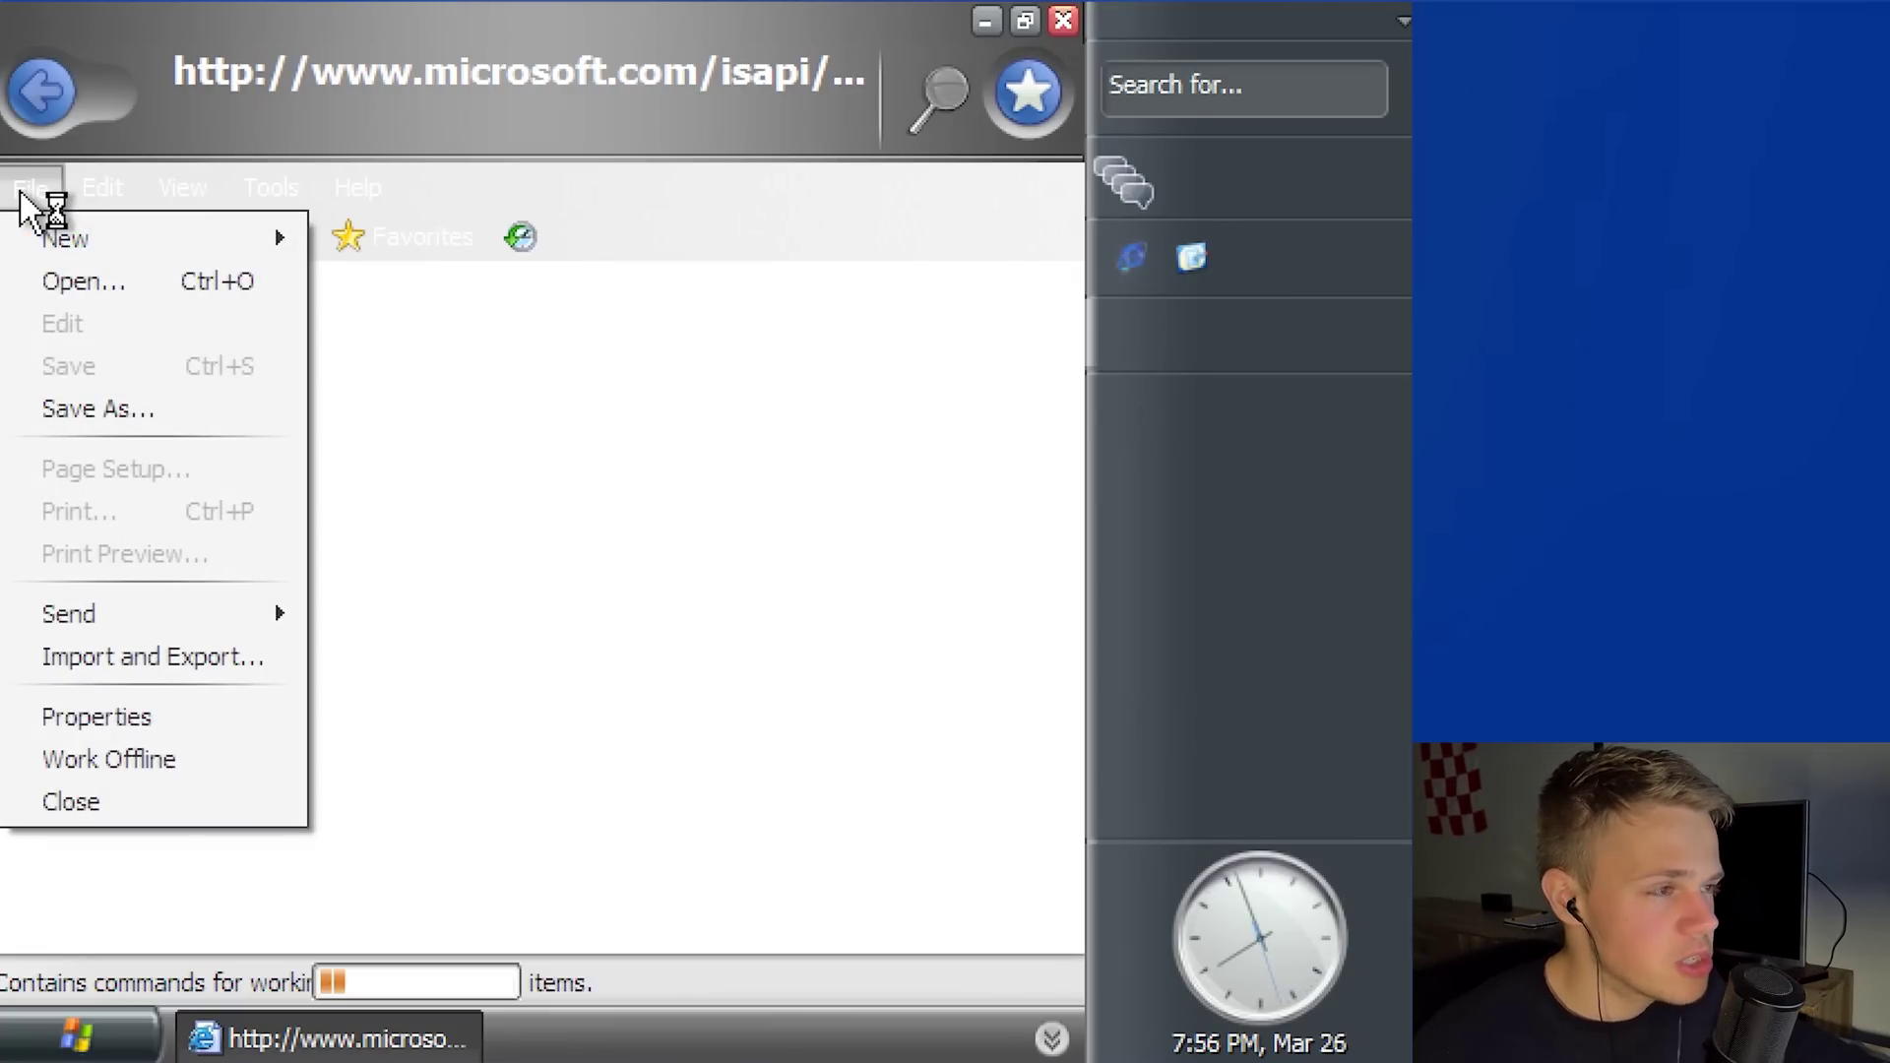
pyautogui.click(22, 189)
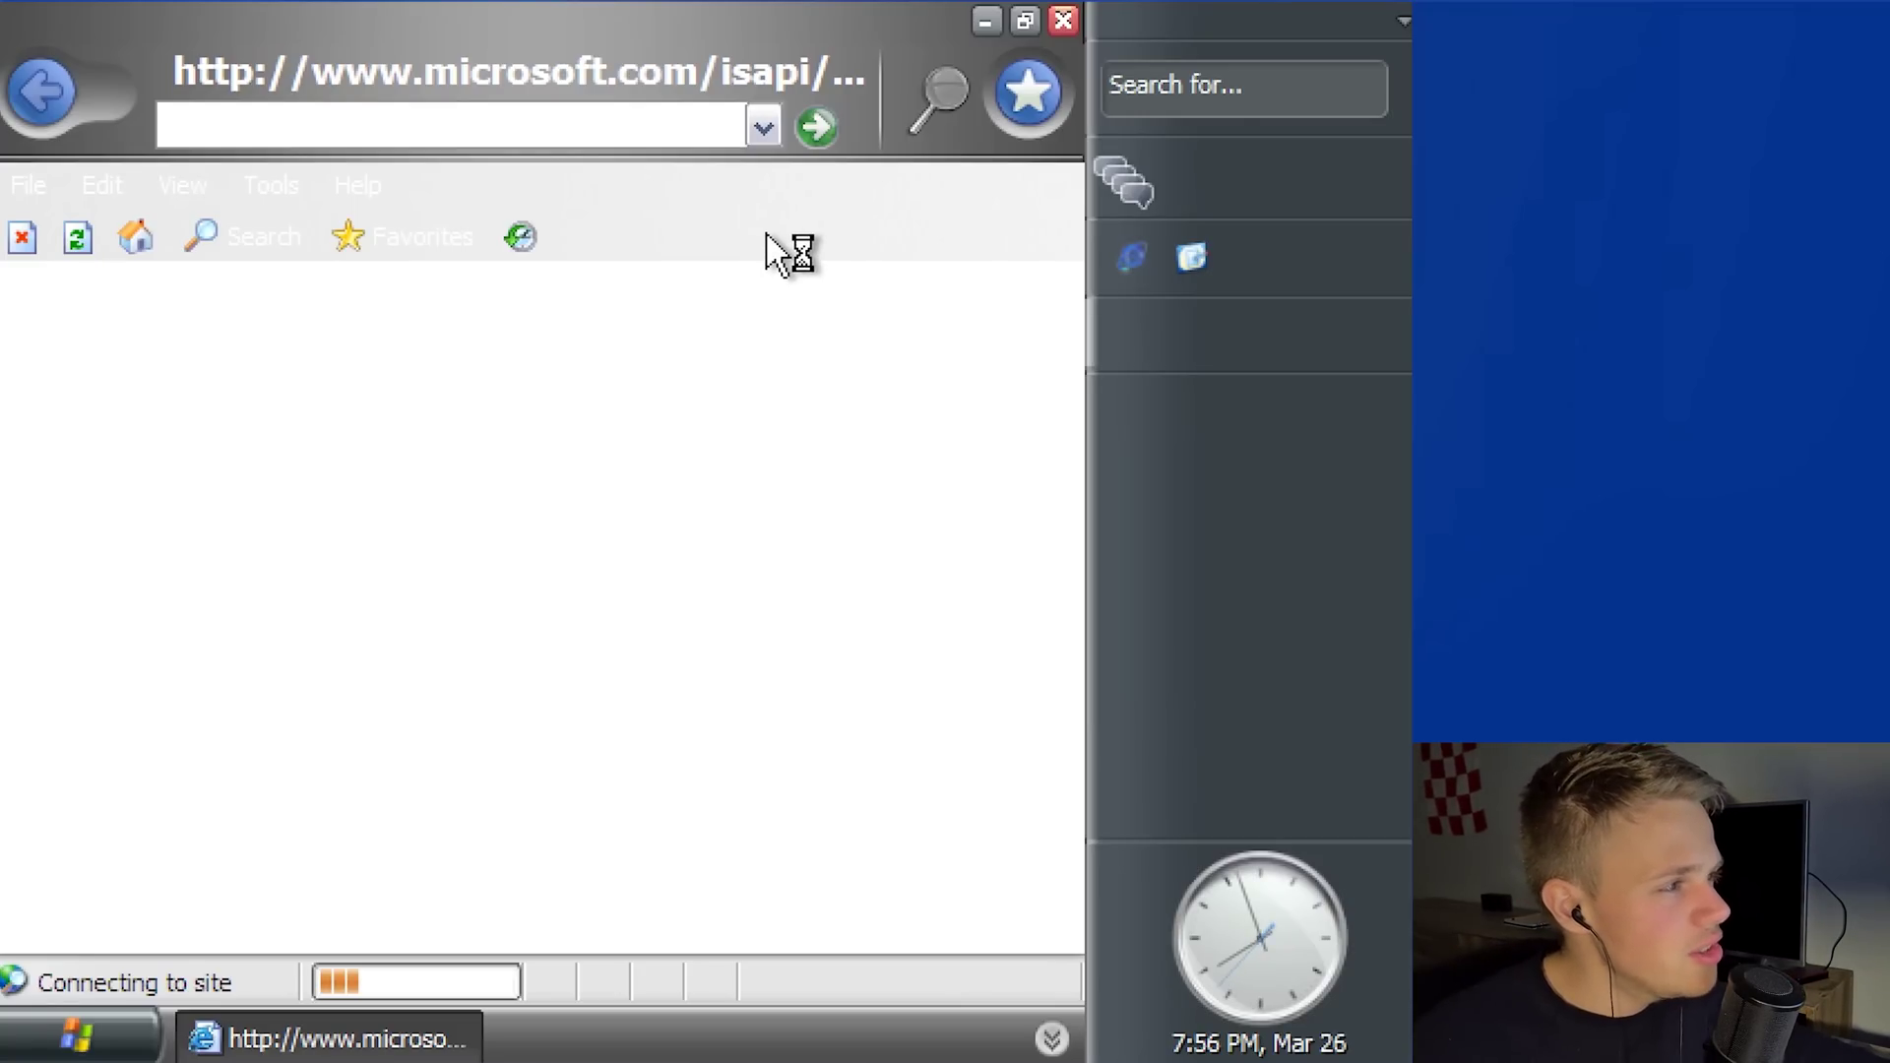
pyautogui.click(760, 132)
pyautogui.click(756, 134)
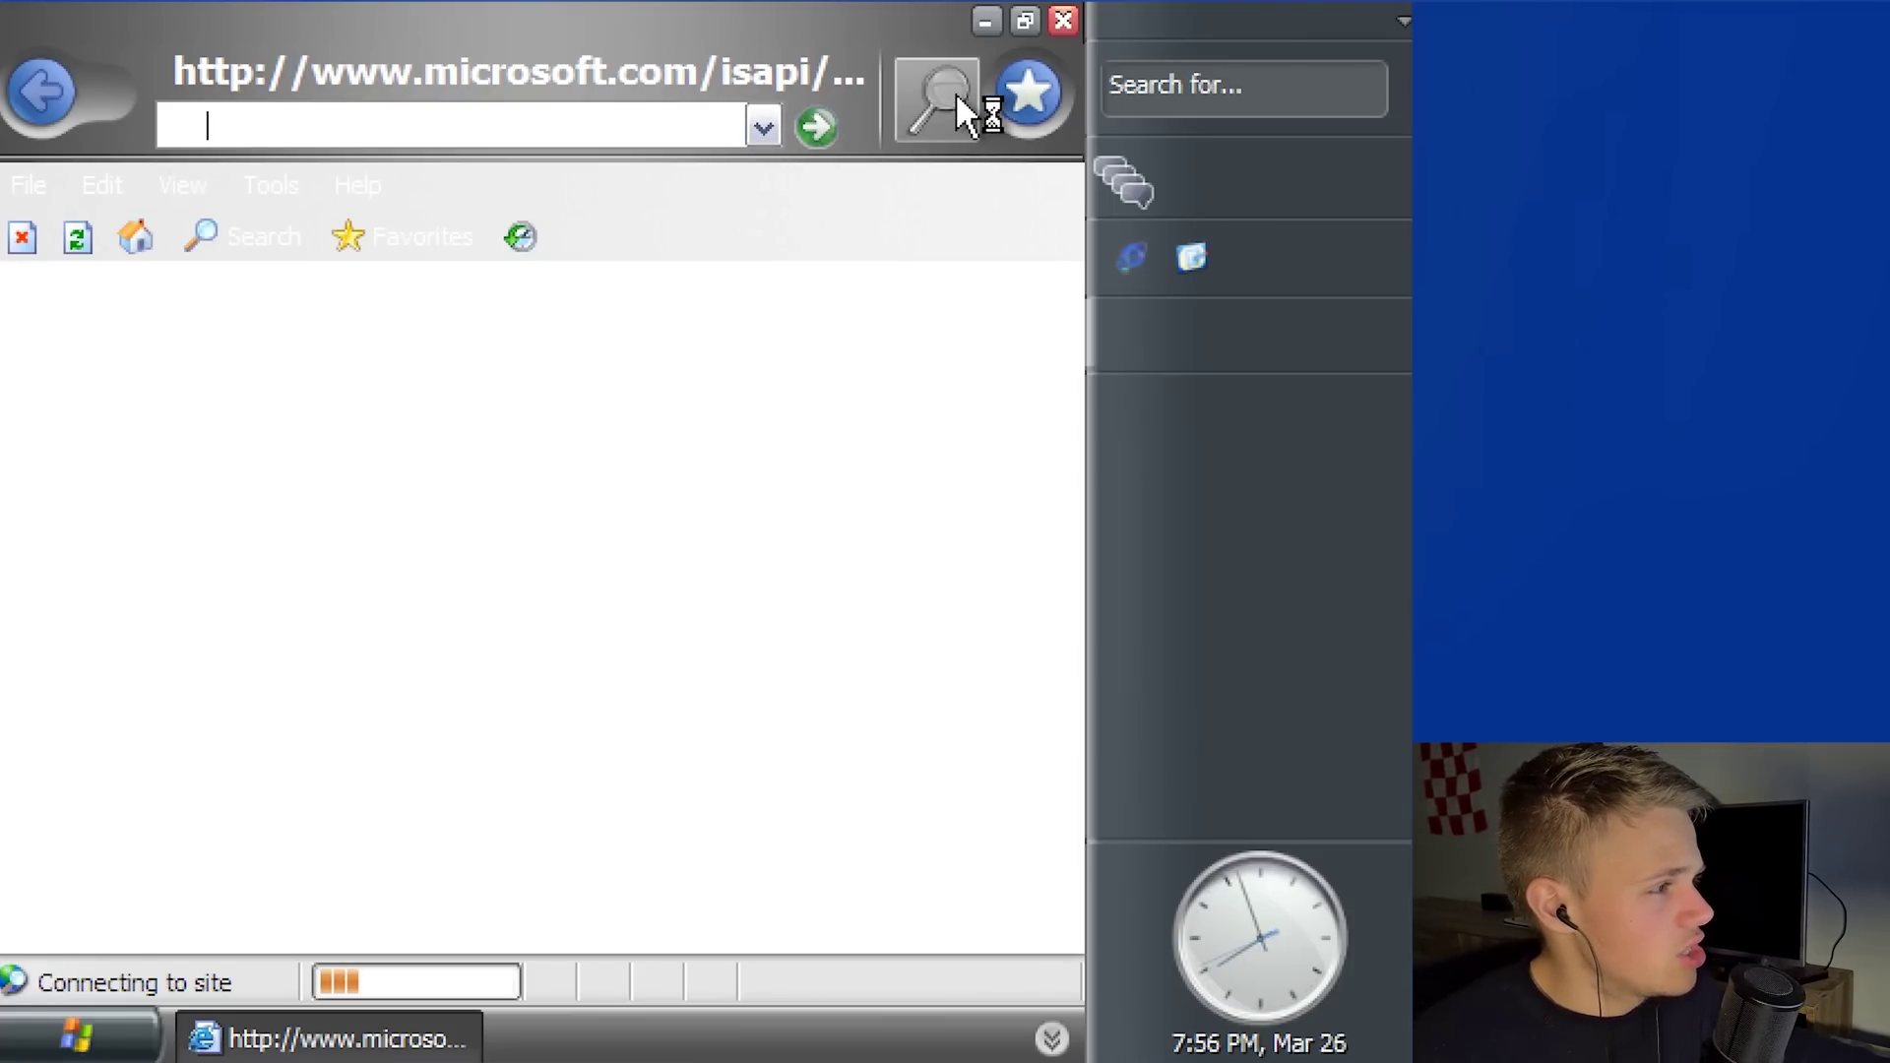
# Open Favorites, stop the MSN home page loading, and close the browser.
pyautogui.click(375, 236)
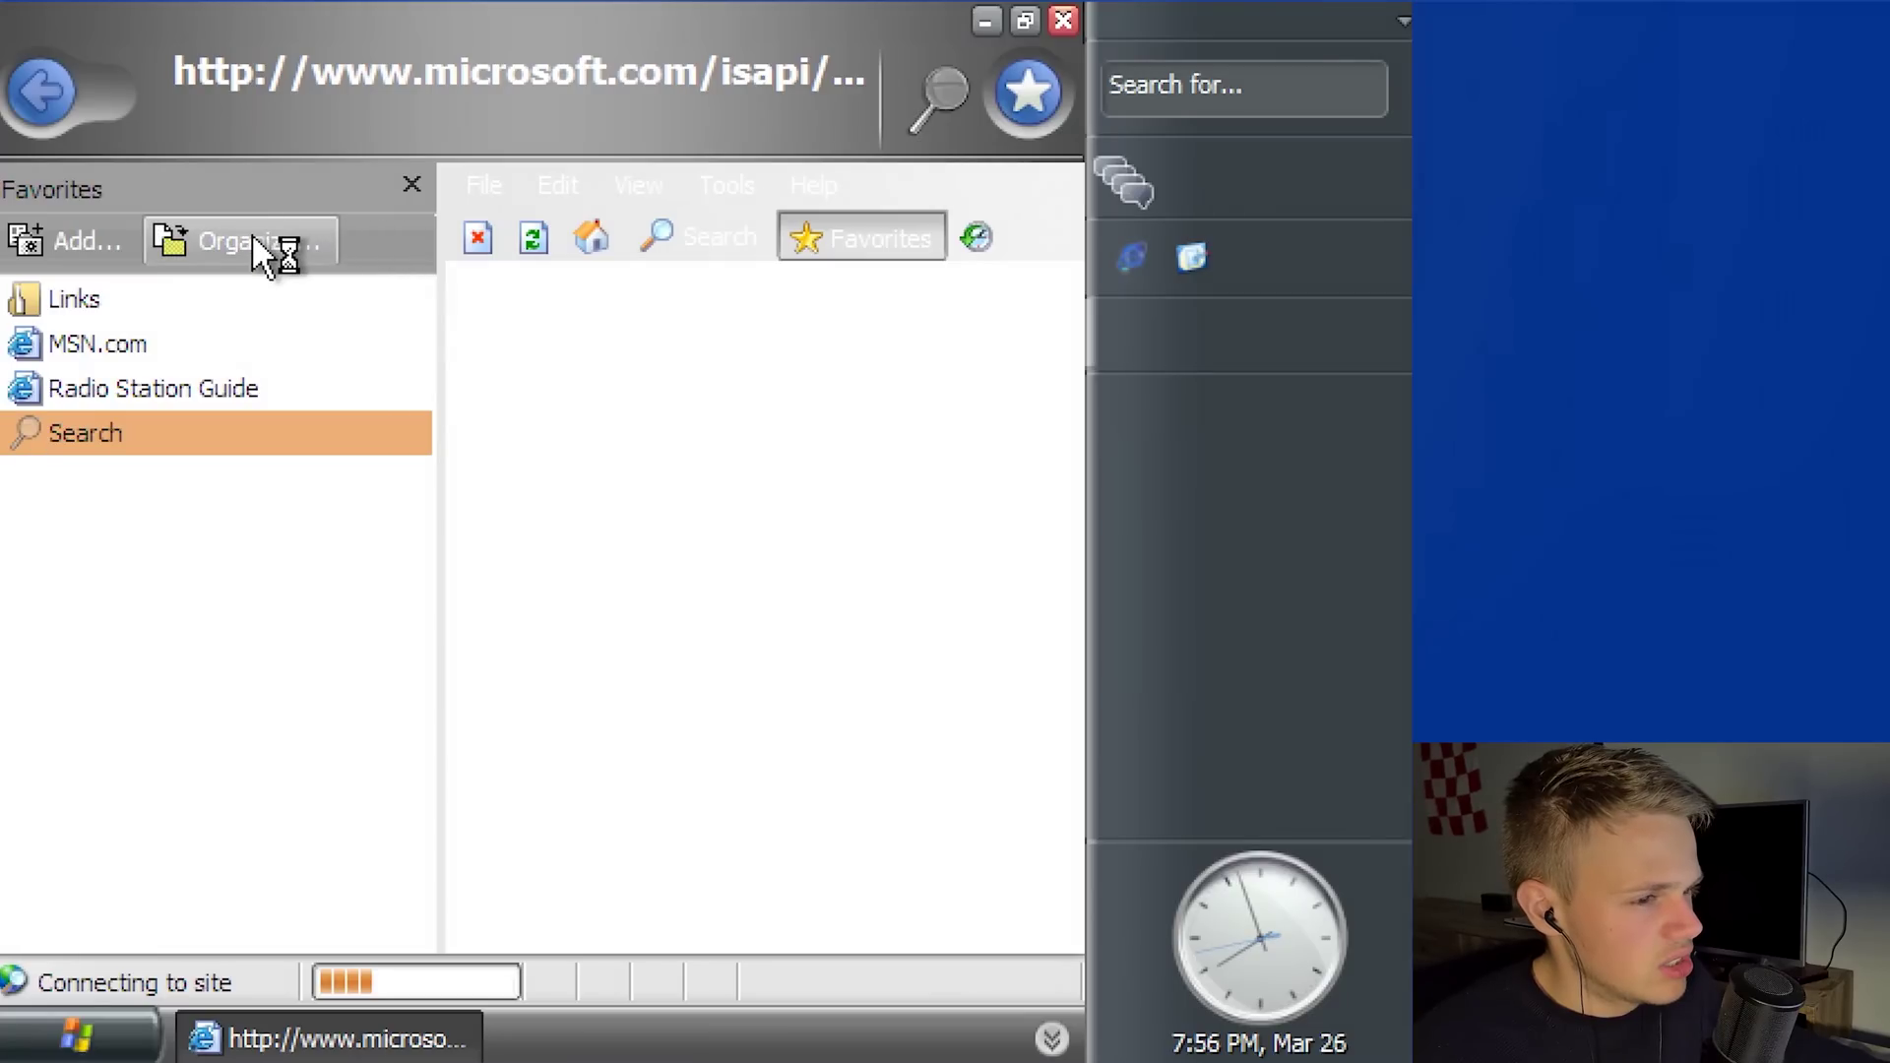
pyautogui.click(483, 233)
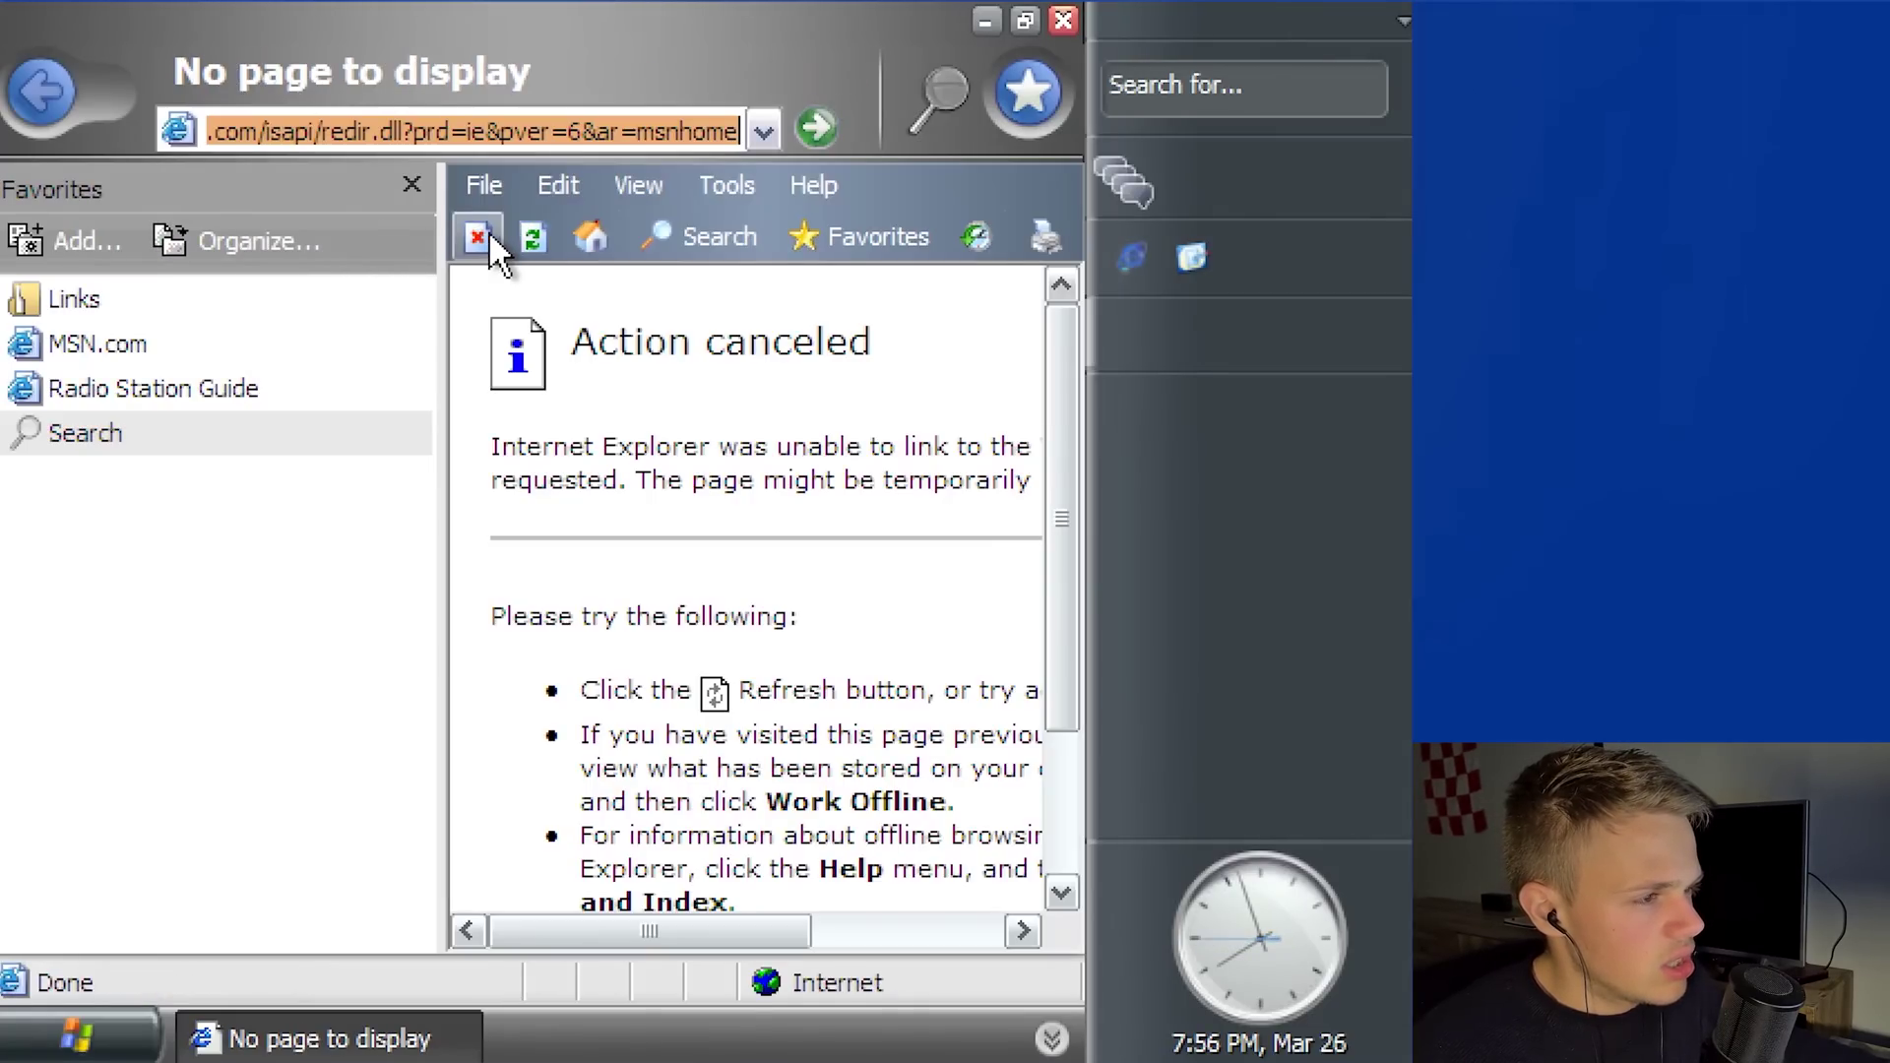
pyautogui.click(583, 238)
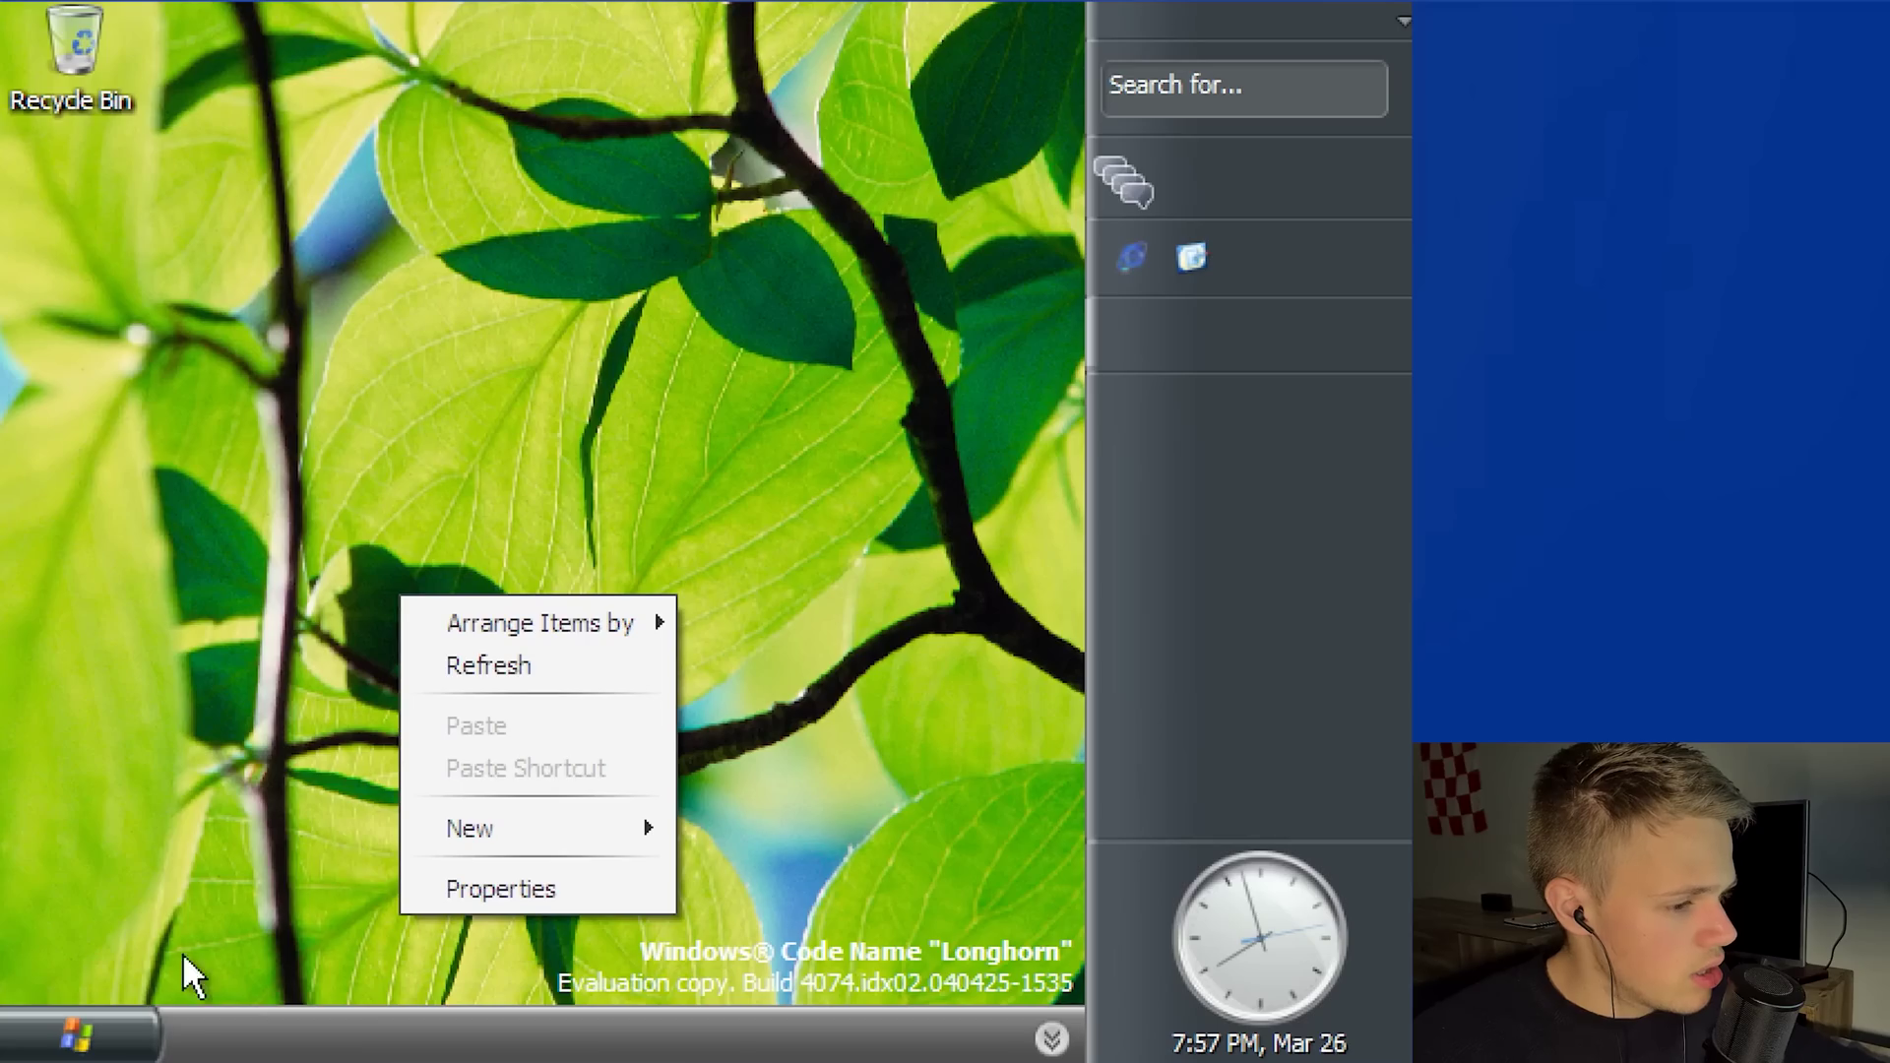
# Launch three Paint windows from the Start menu.
pyautogui.click(99, 1038)
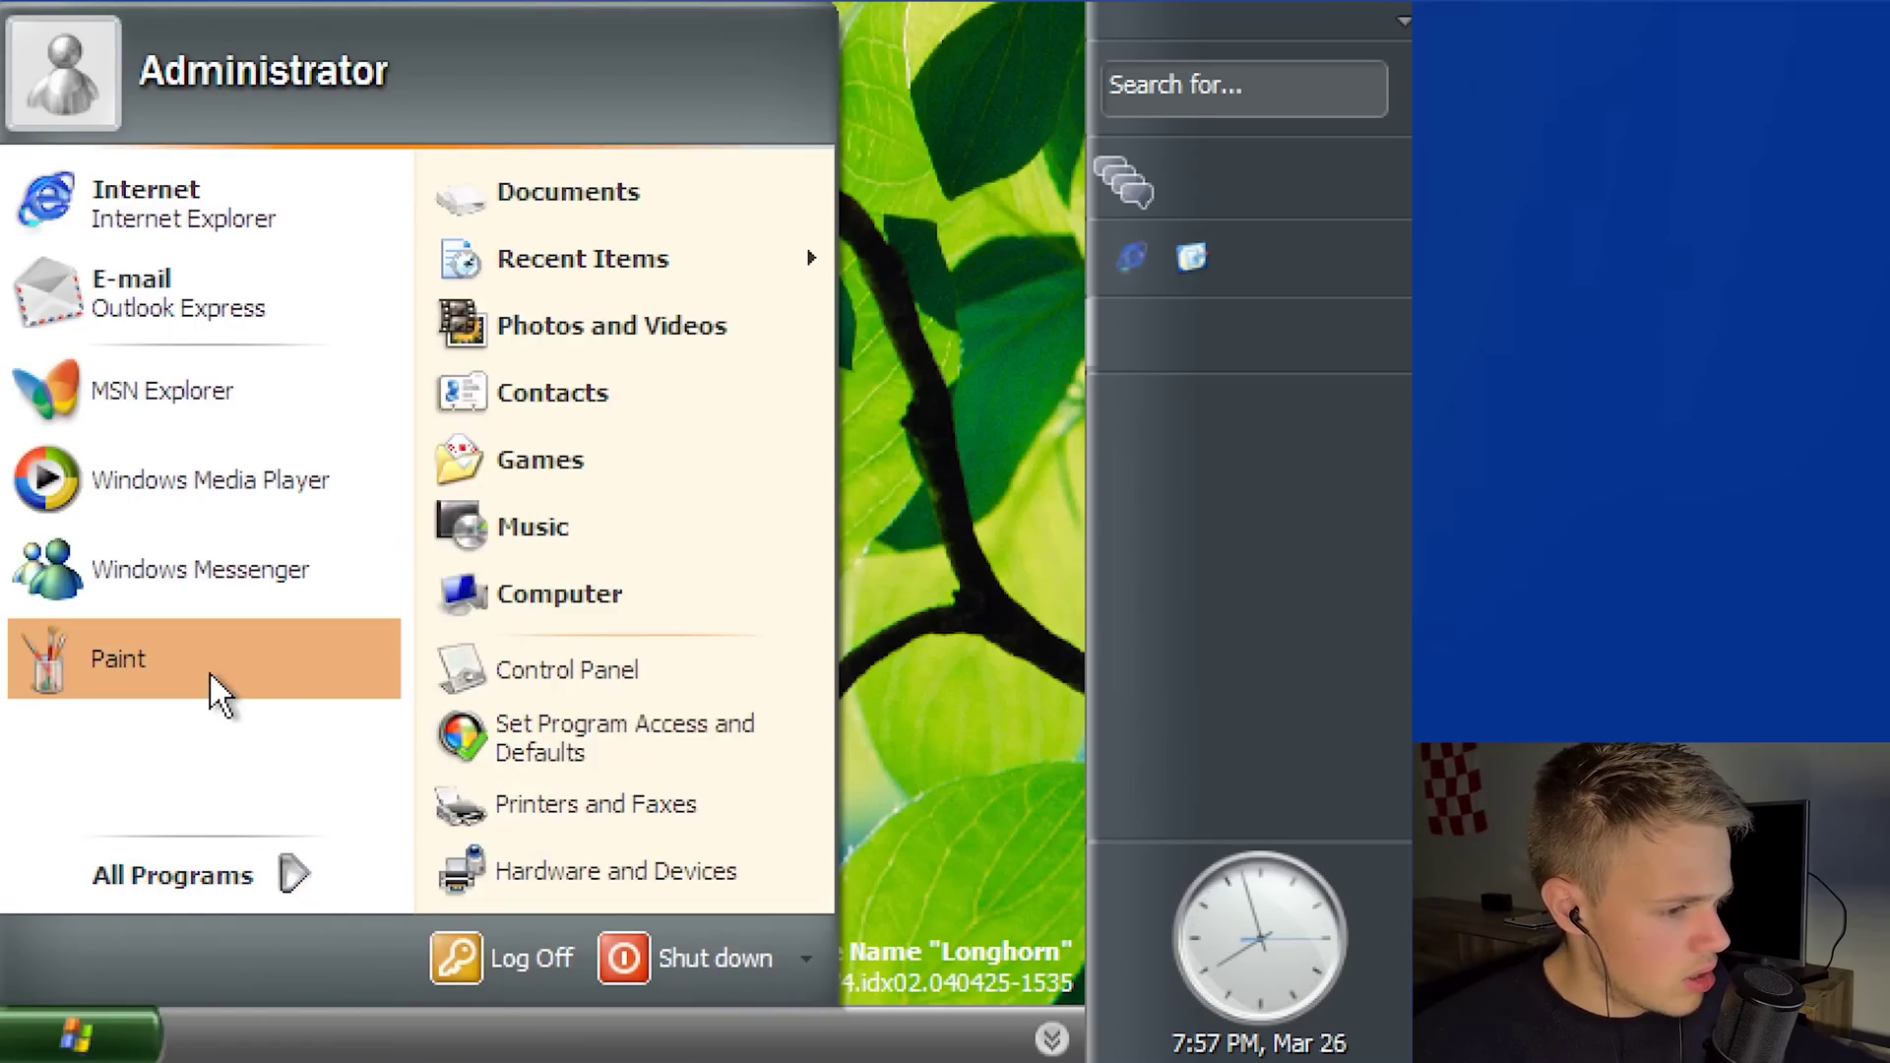
pyautogui.click(209, 671)
pyautogui.click(108, 1039)
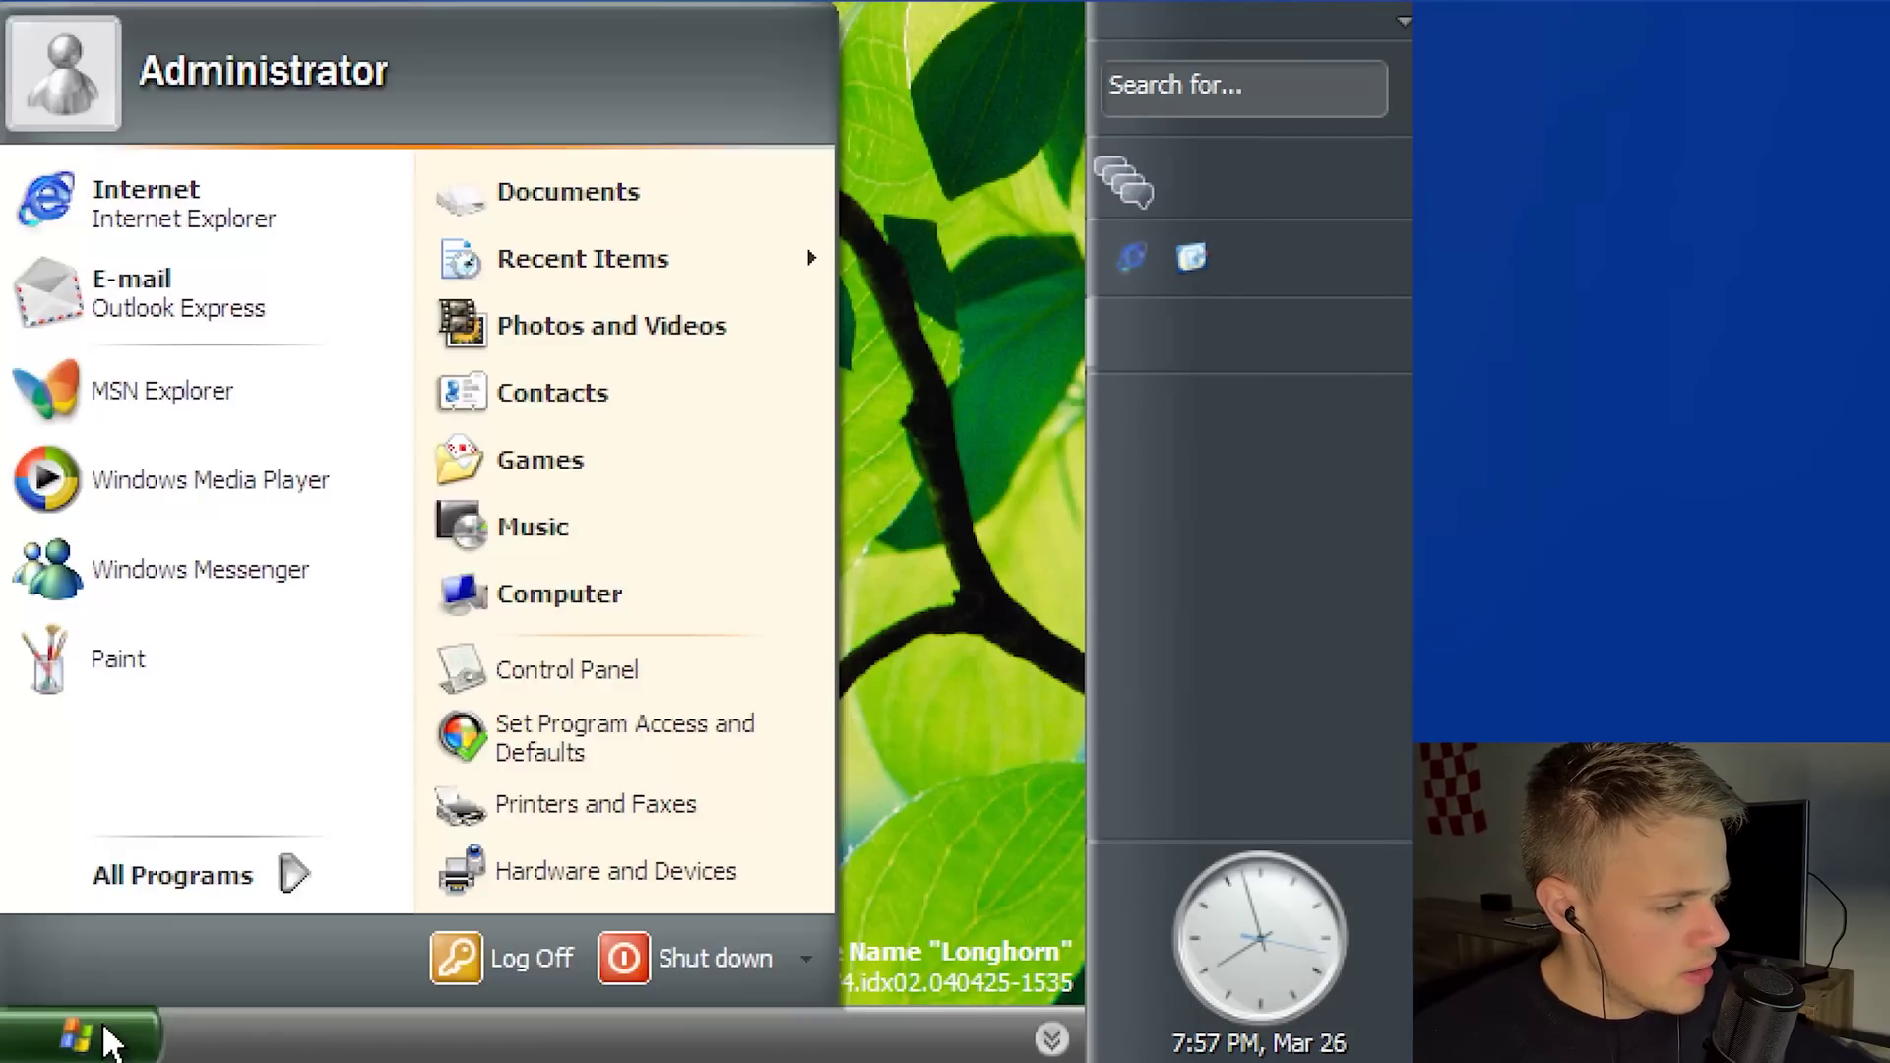
pyautogui.click(118, 659)
pyautogui.click(120, 1034)
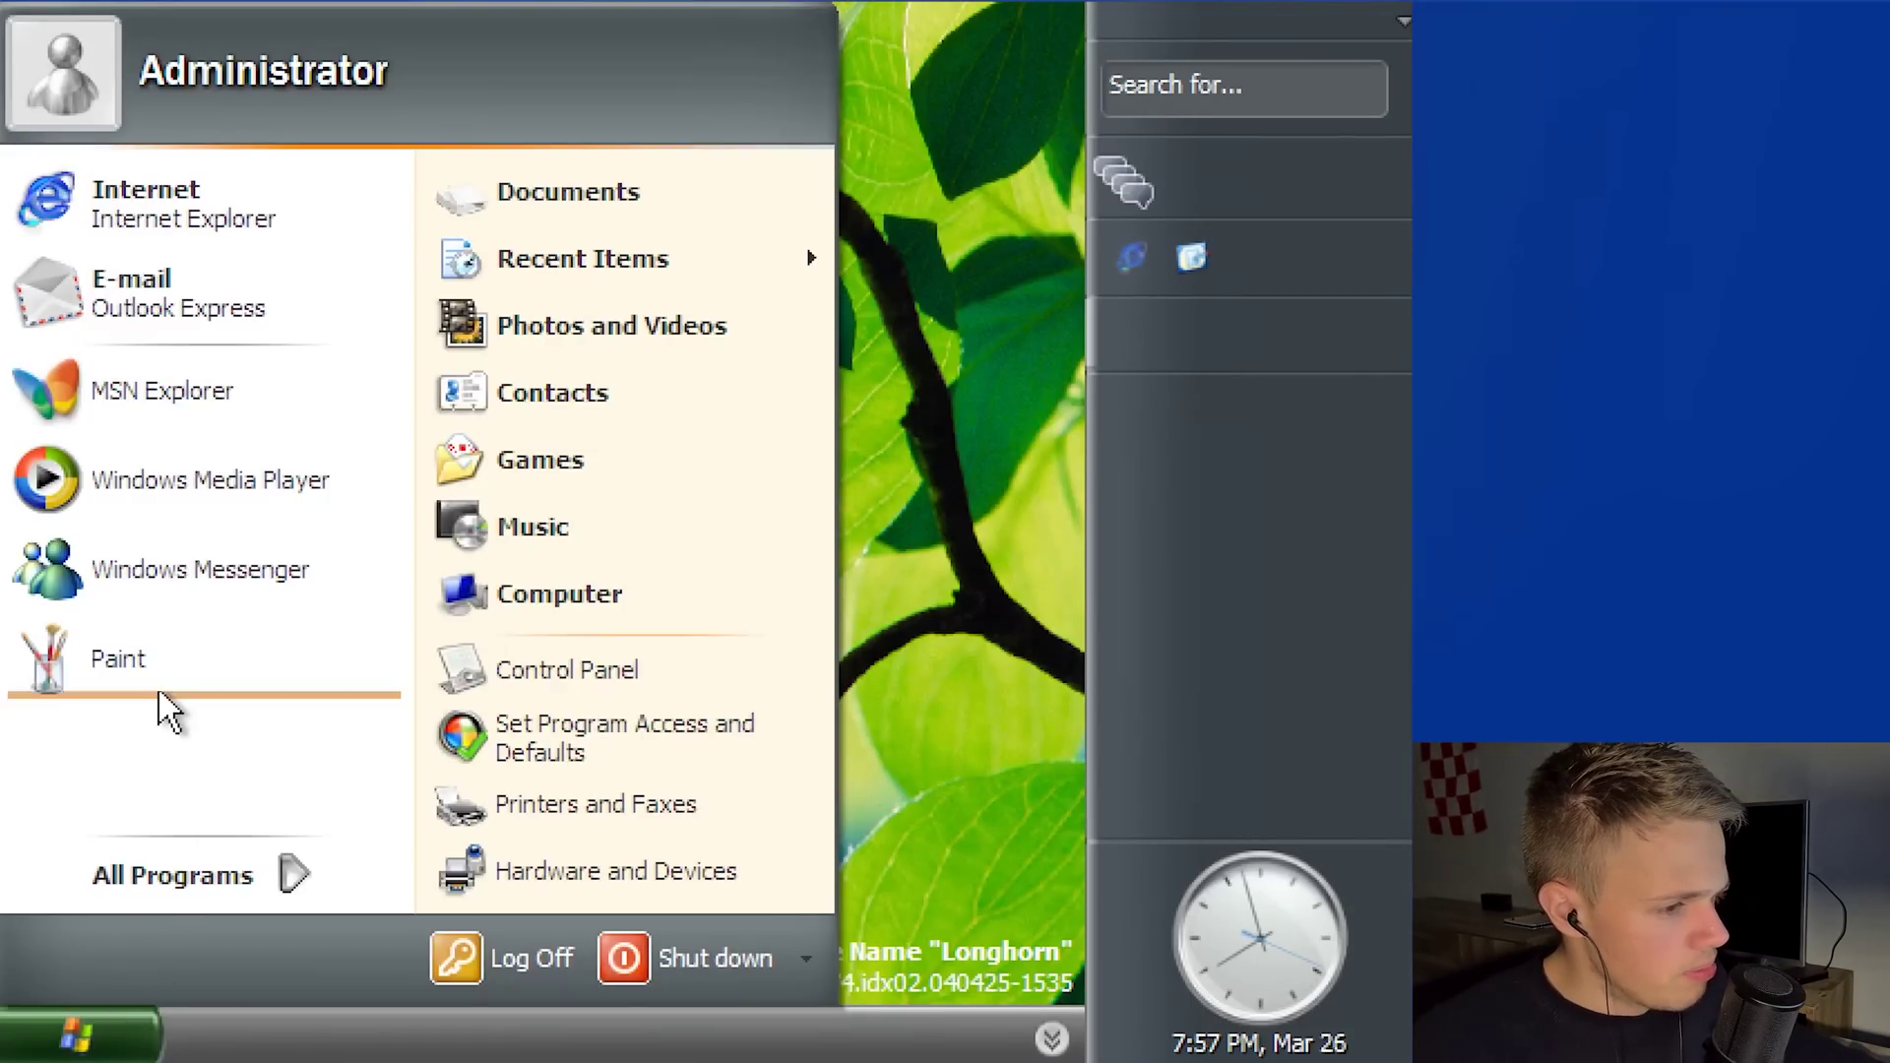
pyautogui.click(155, 675)
# Launch Pinball from All Programs > Games, move its window aside, and close it.
pyautogui.click(111, 1053)
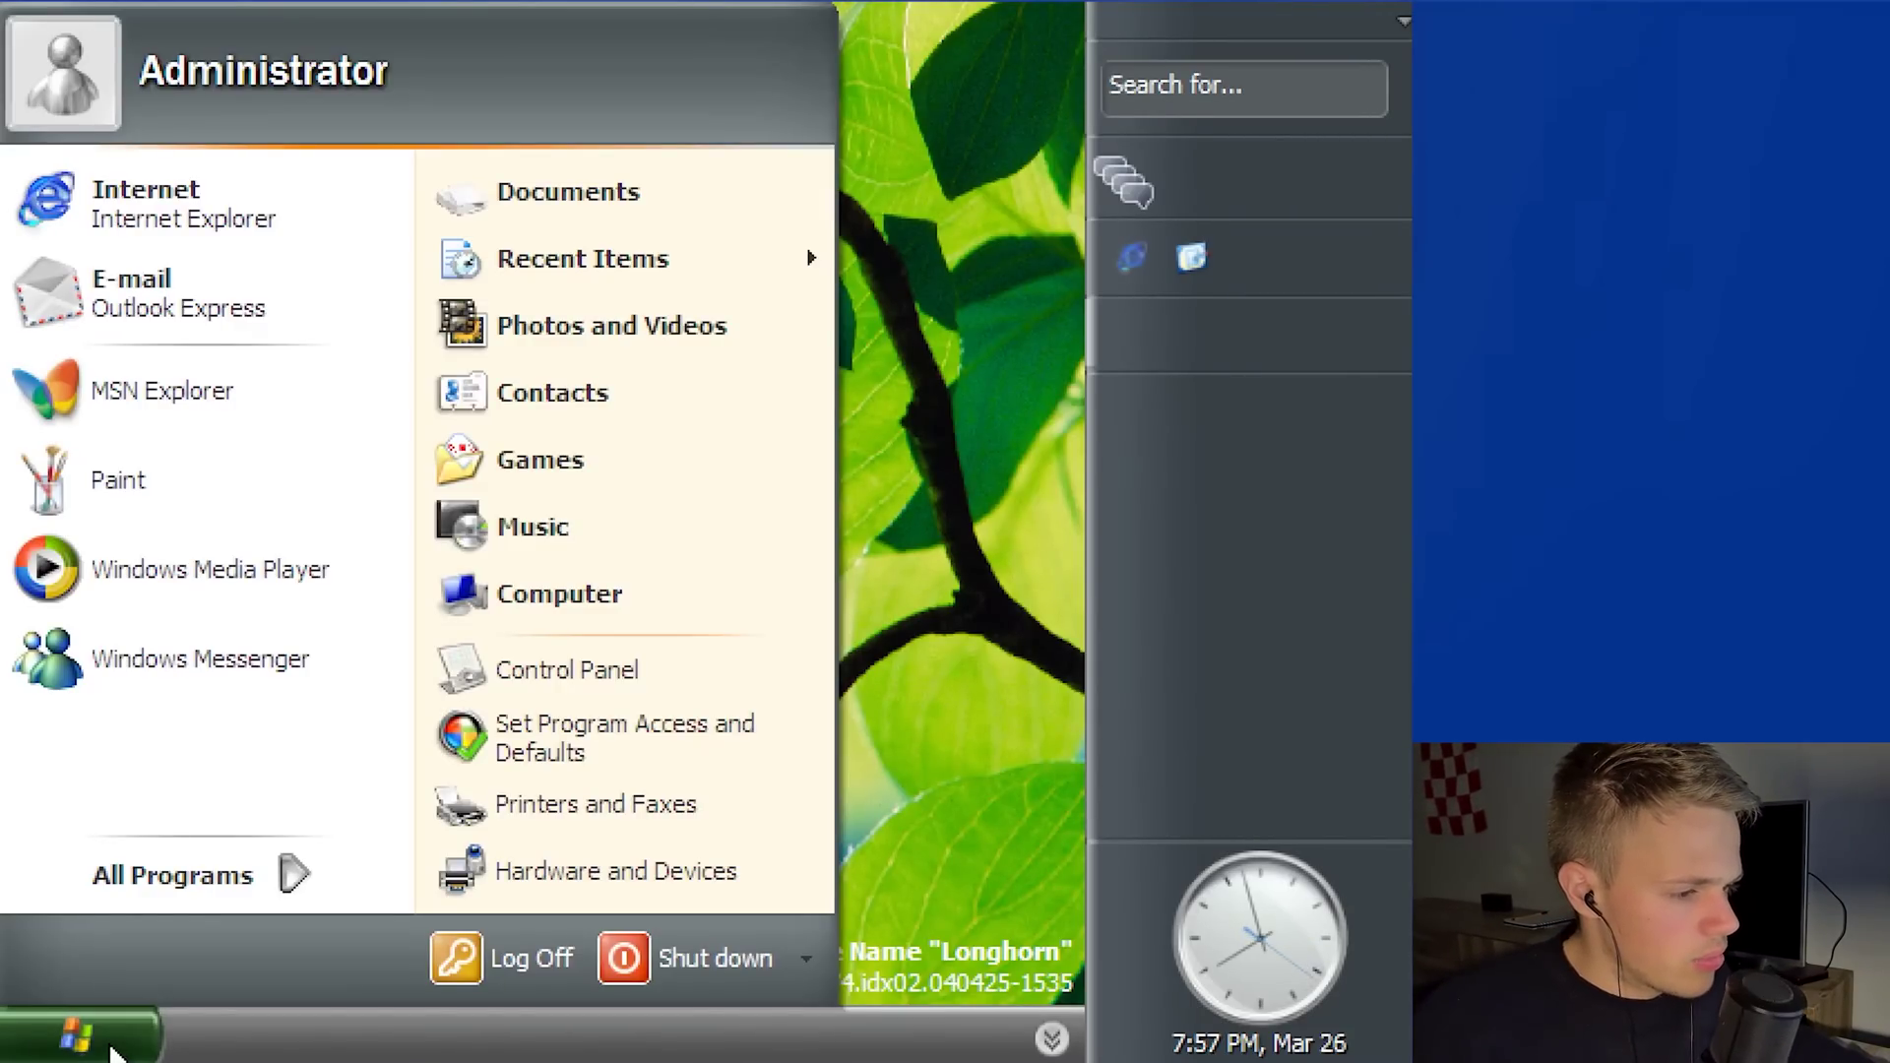
pyautogui.click(207, 883)
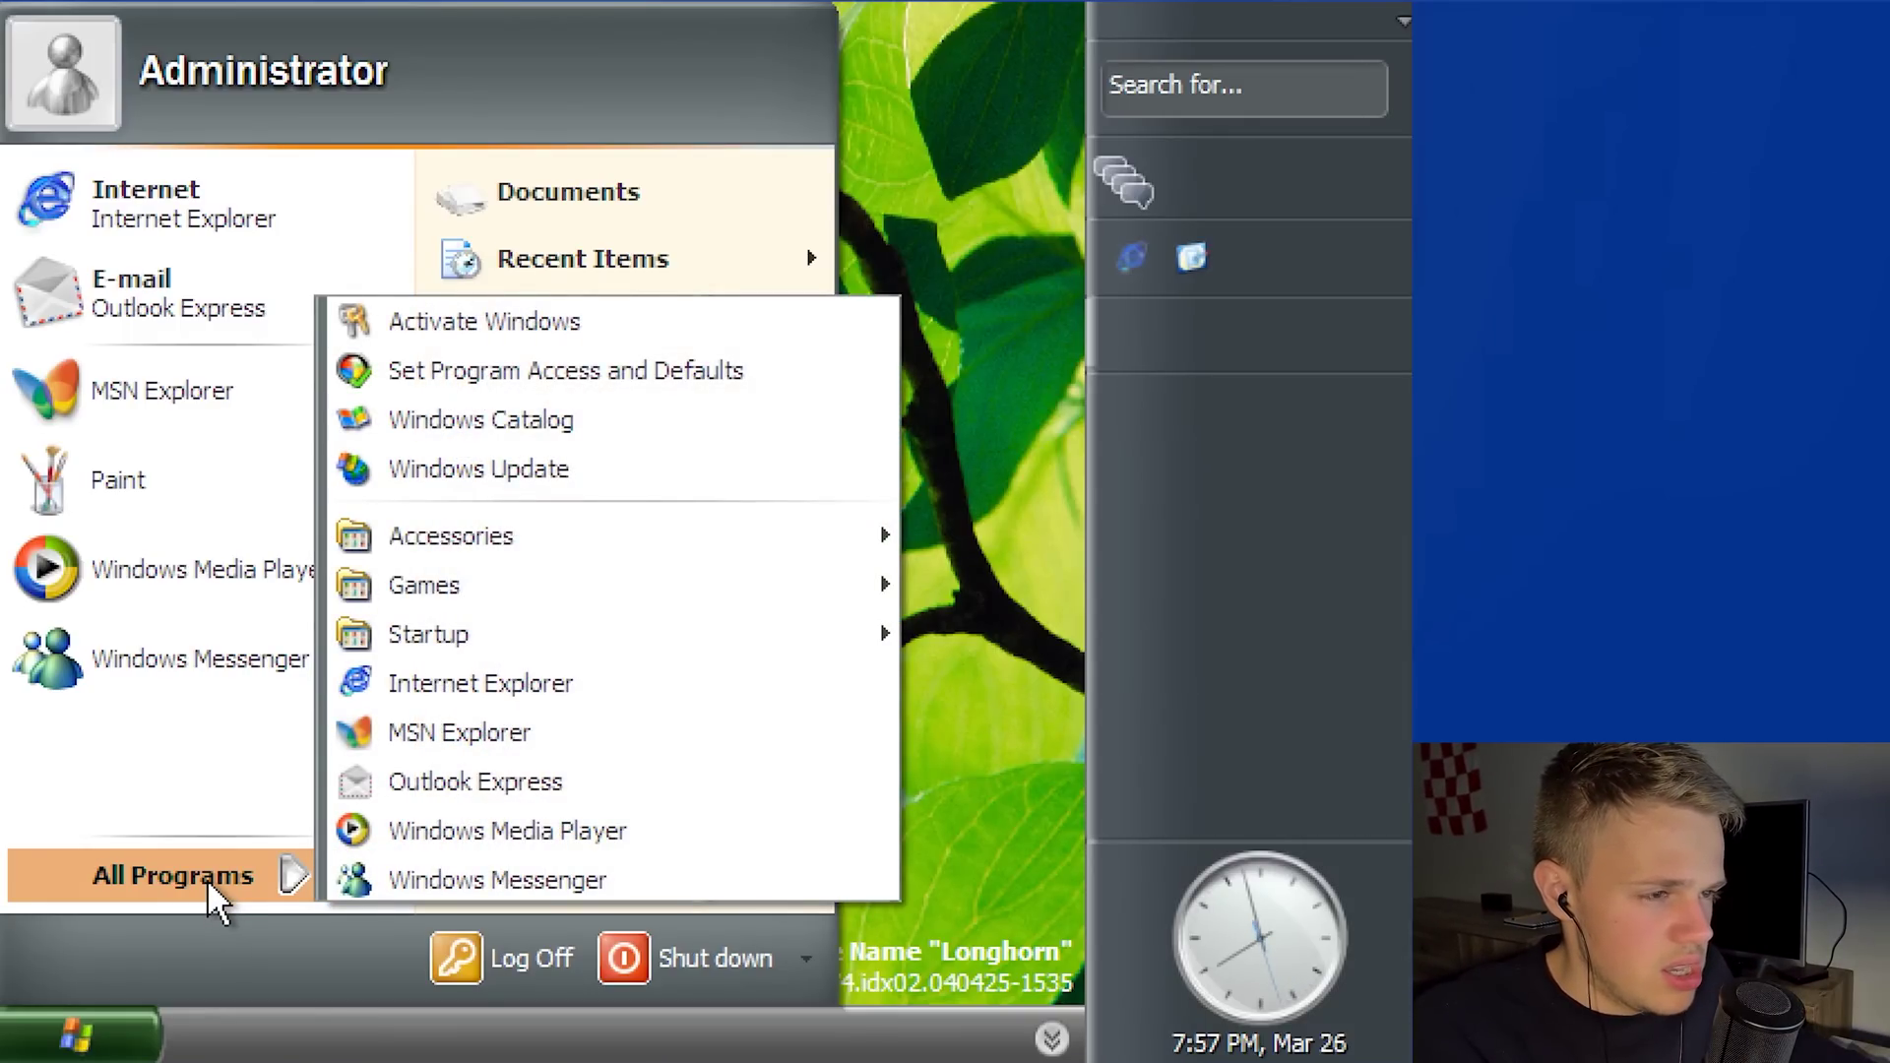
pyautogui.moveTo(799, 577)
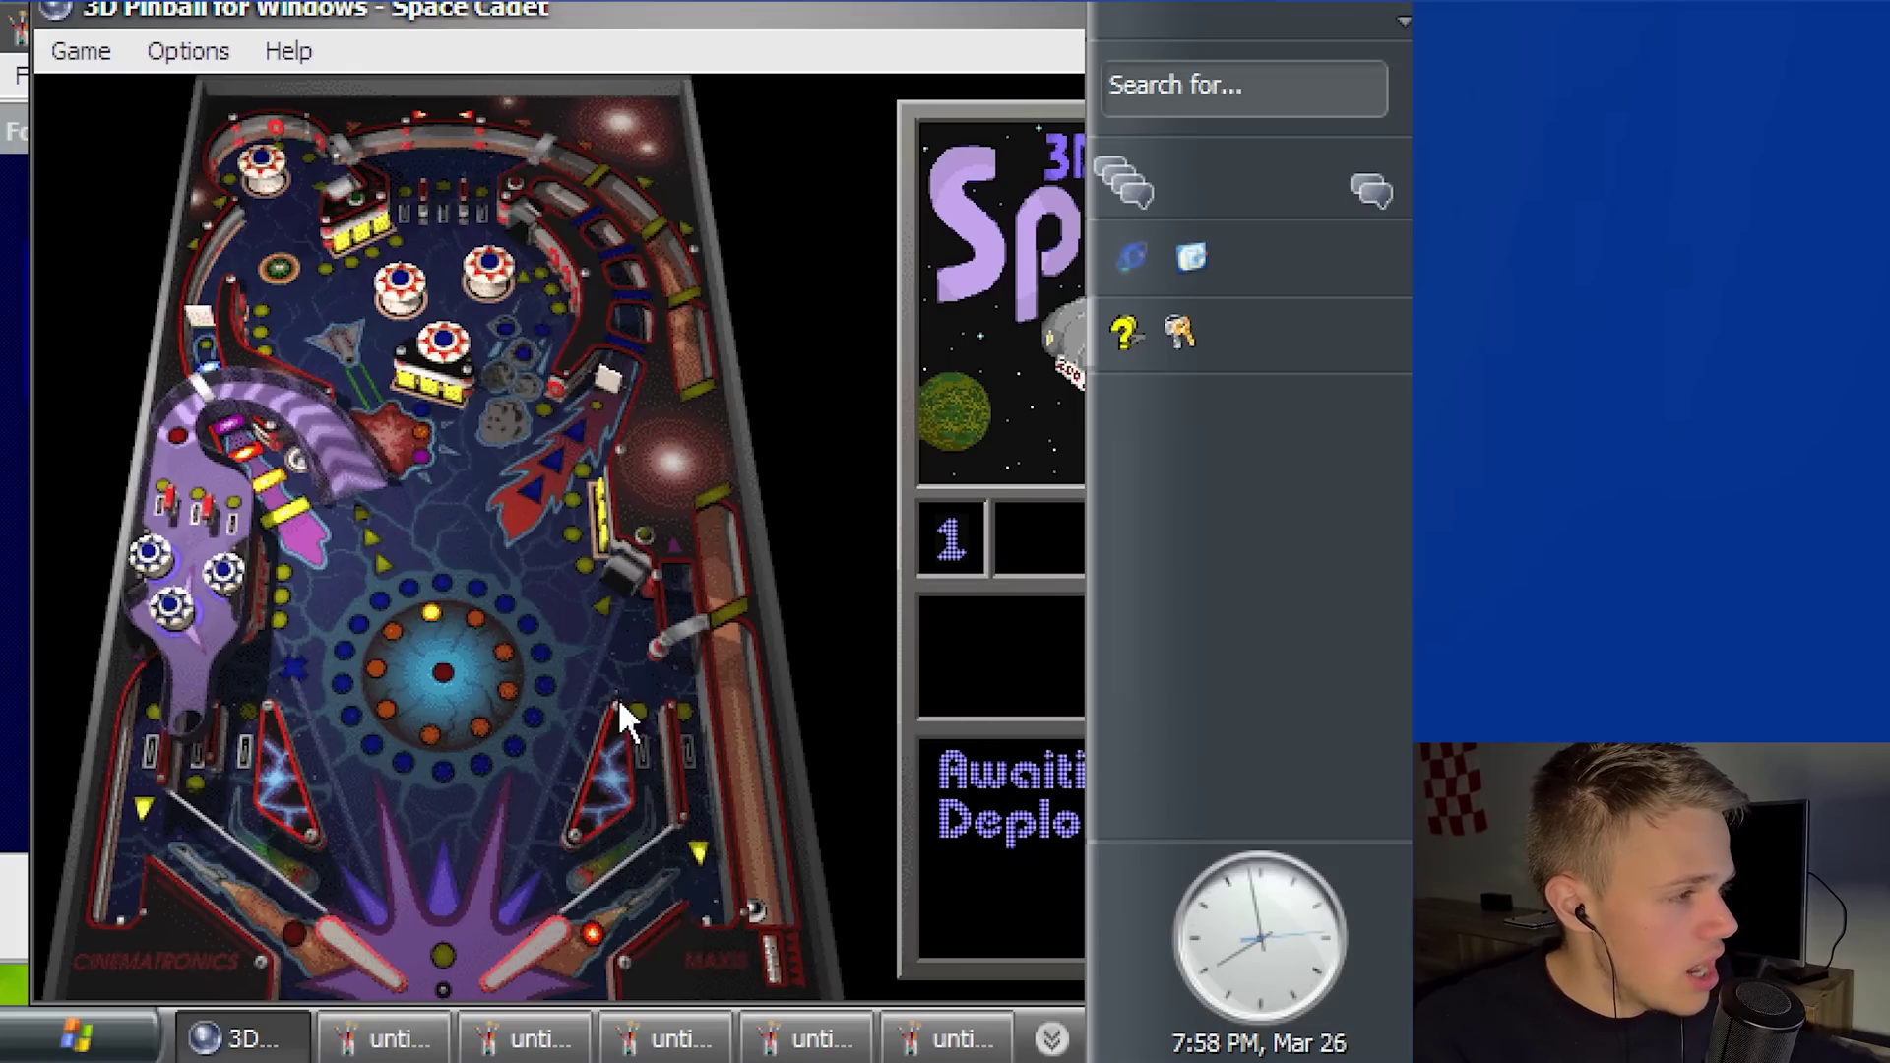
pyautogui.moveTo(985, 17)
pyautogui.mouseDown()
pyautogui.moveTo(837, 187)
pyautogui.moveTo(436, 272)
pyautogui.mouseUp()
pyautogui.click(792, 251)
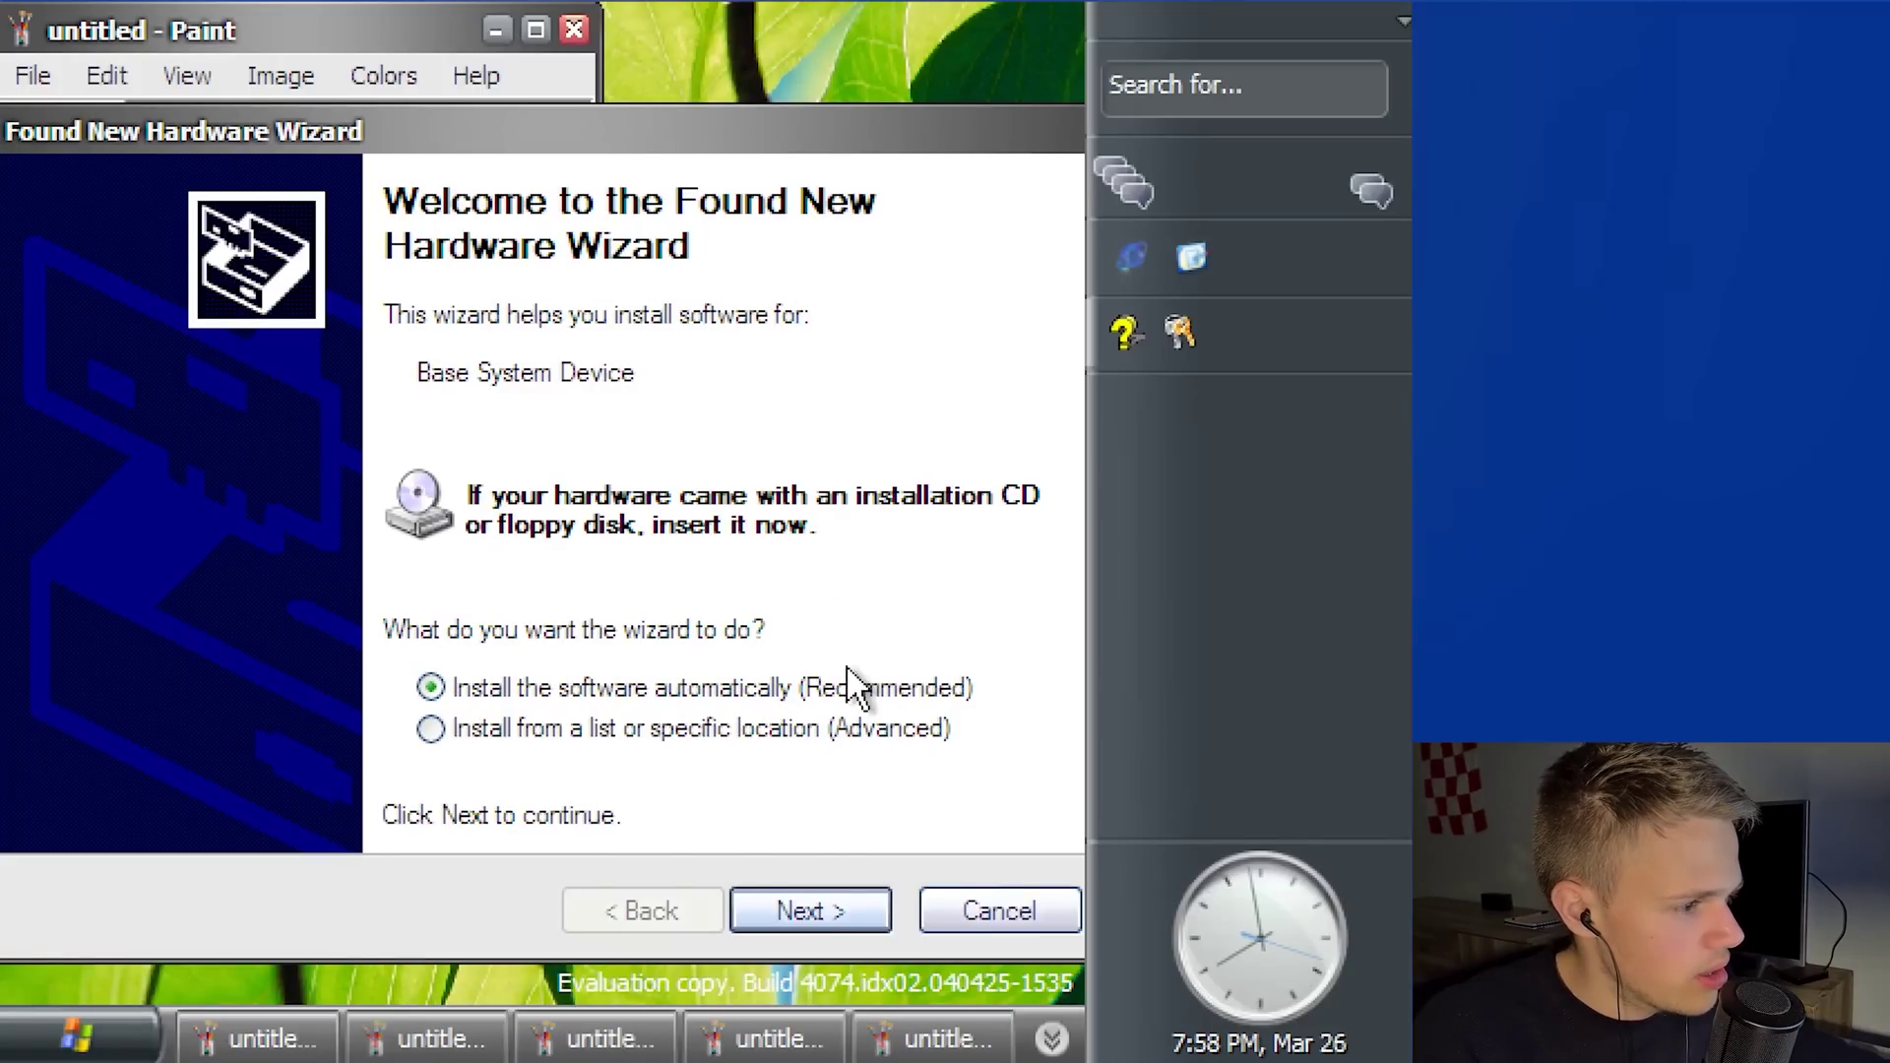
# Dismiss the new hardware wizard and notification, and maximize Paint.
pyautogui.click(972, 908)
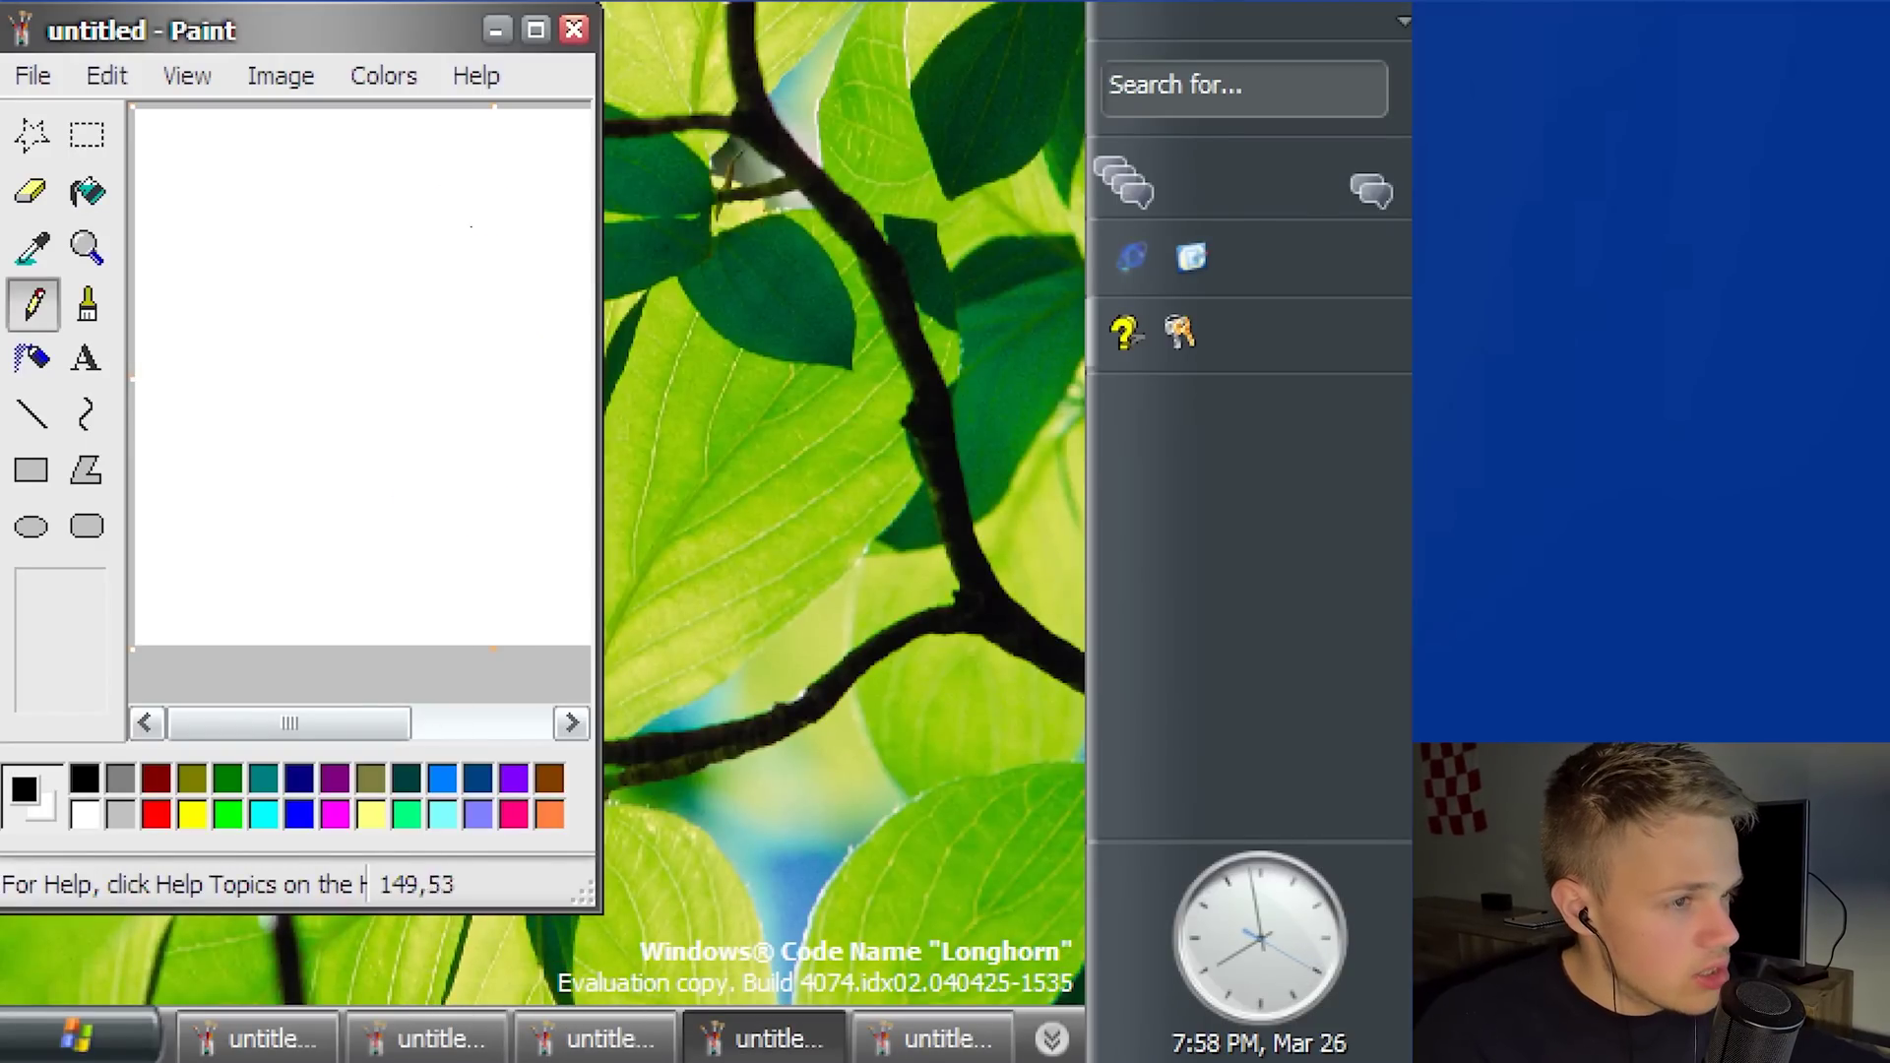
pyautogui.click(536, 29)
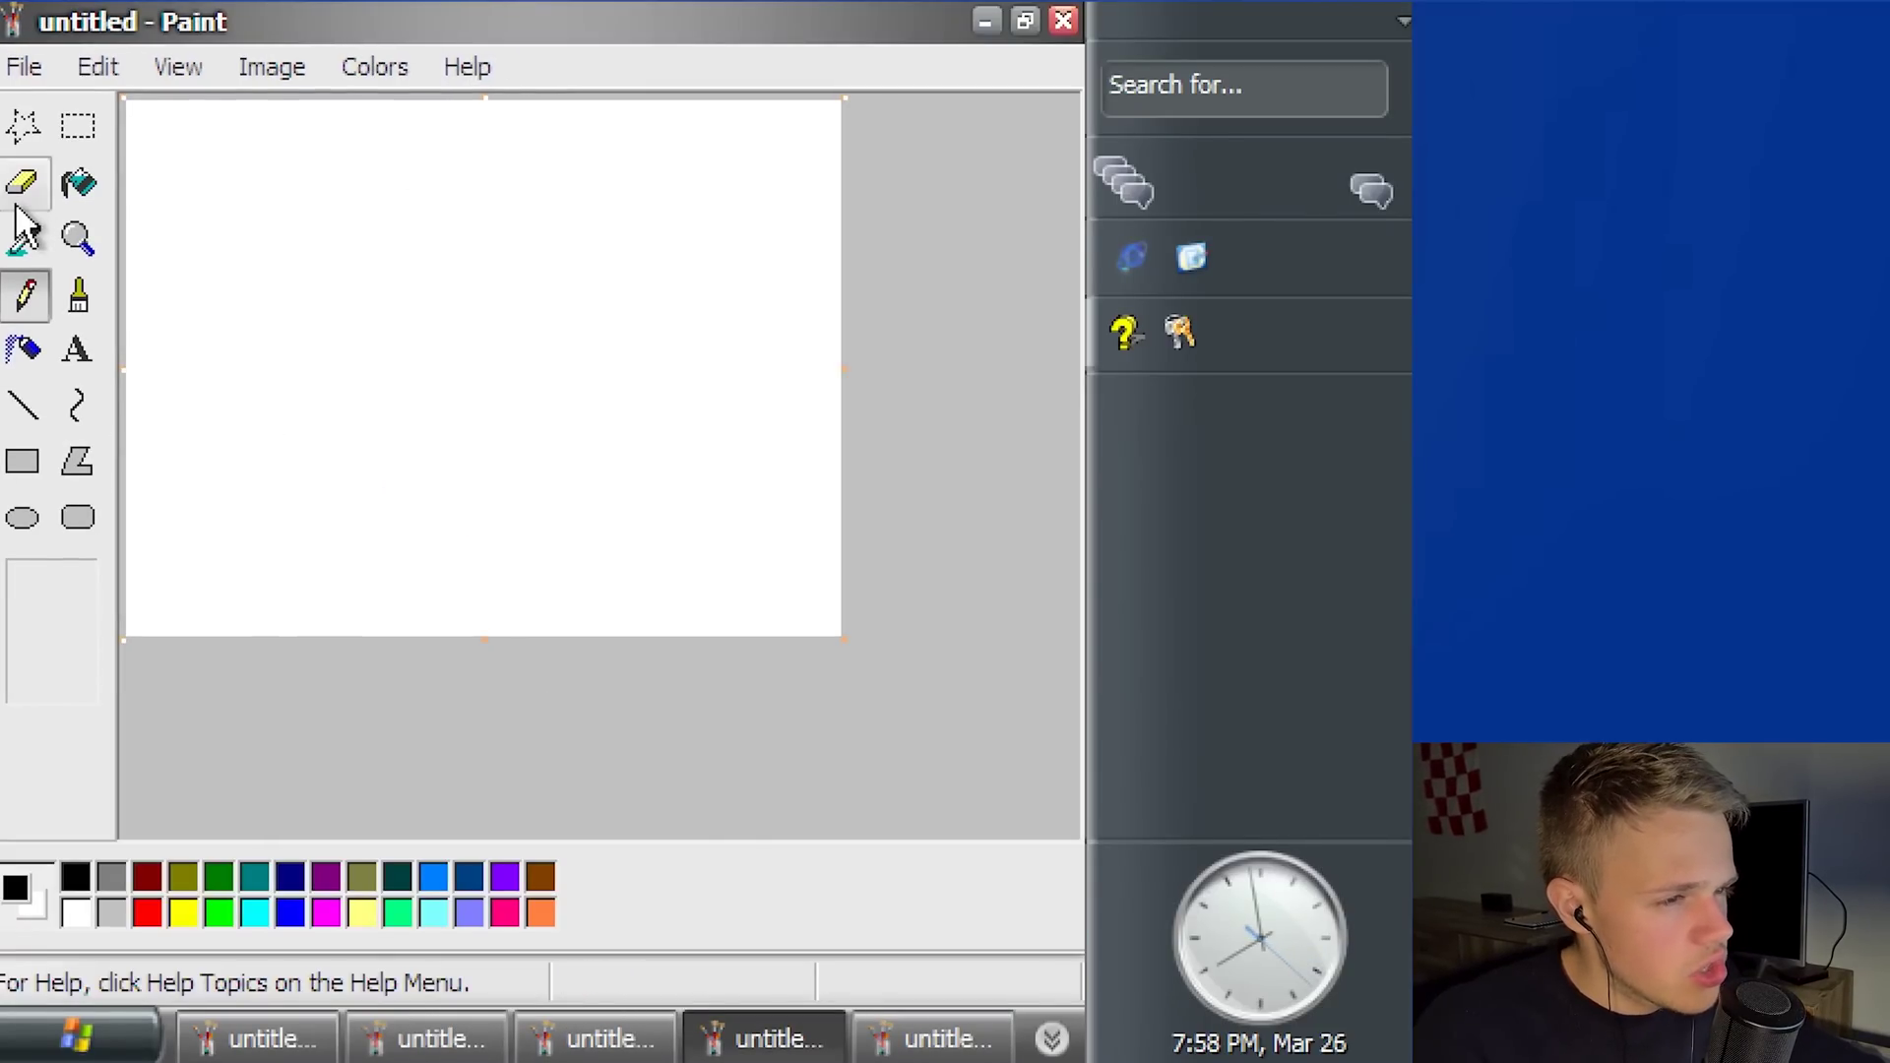
pyautogui.moveTo(970, 866)
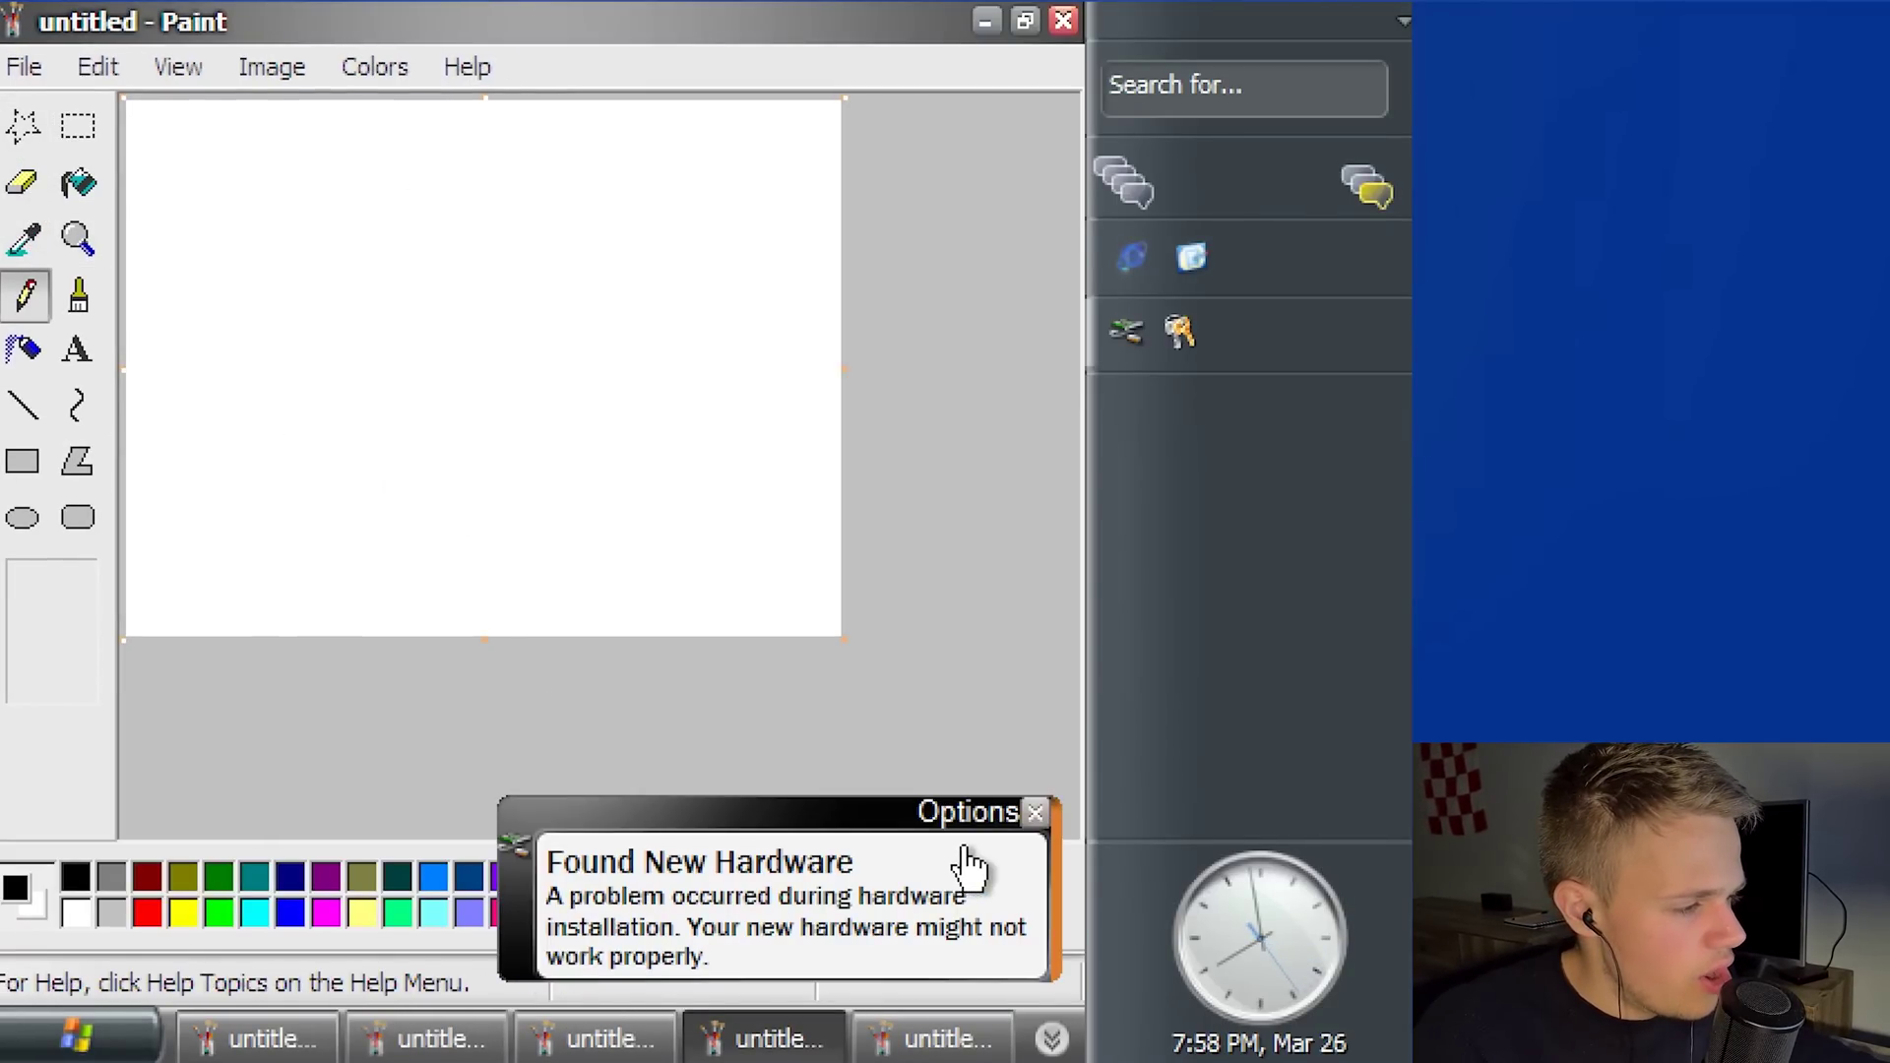
pyautogui.click(1036, 813)
# Draw a rectangle in Paint and fill its interior with black.
pyautogui.click(23, 463)
pyautogui.moveTo(165, 311); pyautogui.dragTo(568, 575)
pyautogui.click(25, 349)
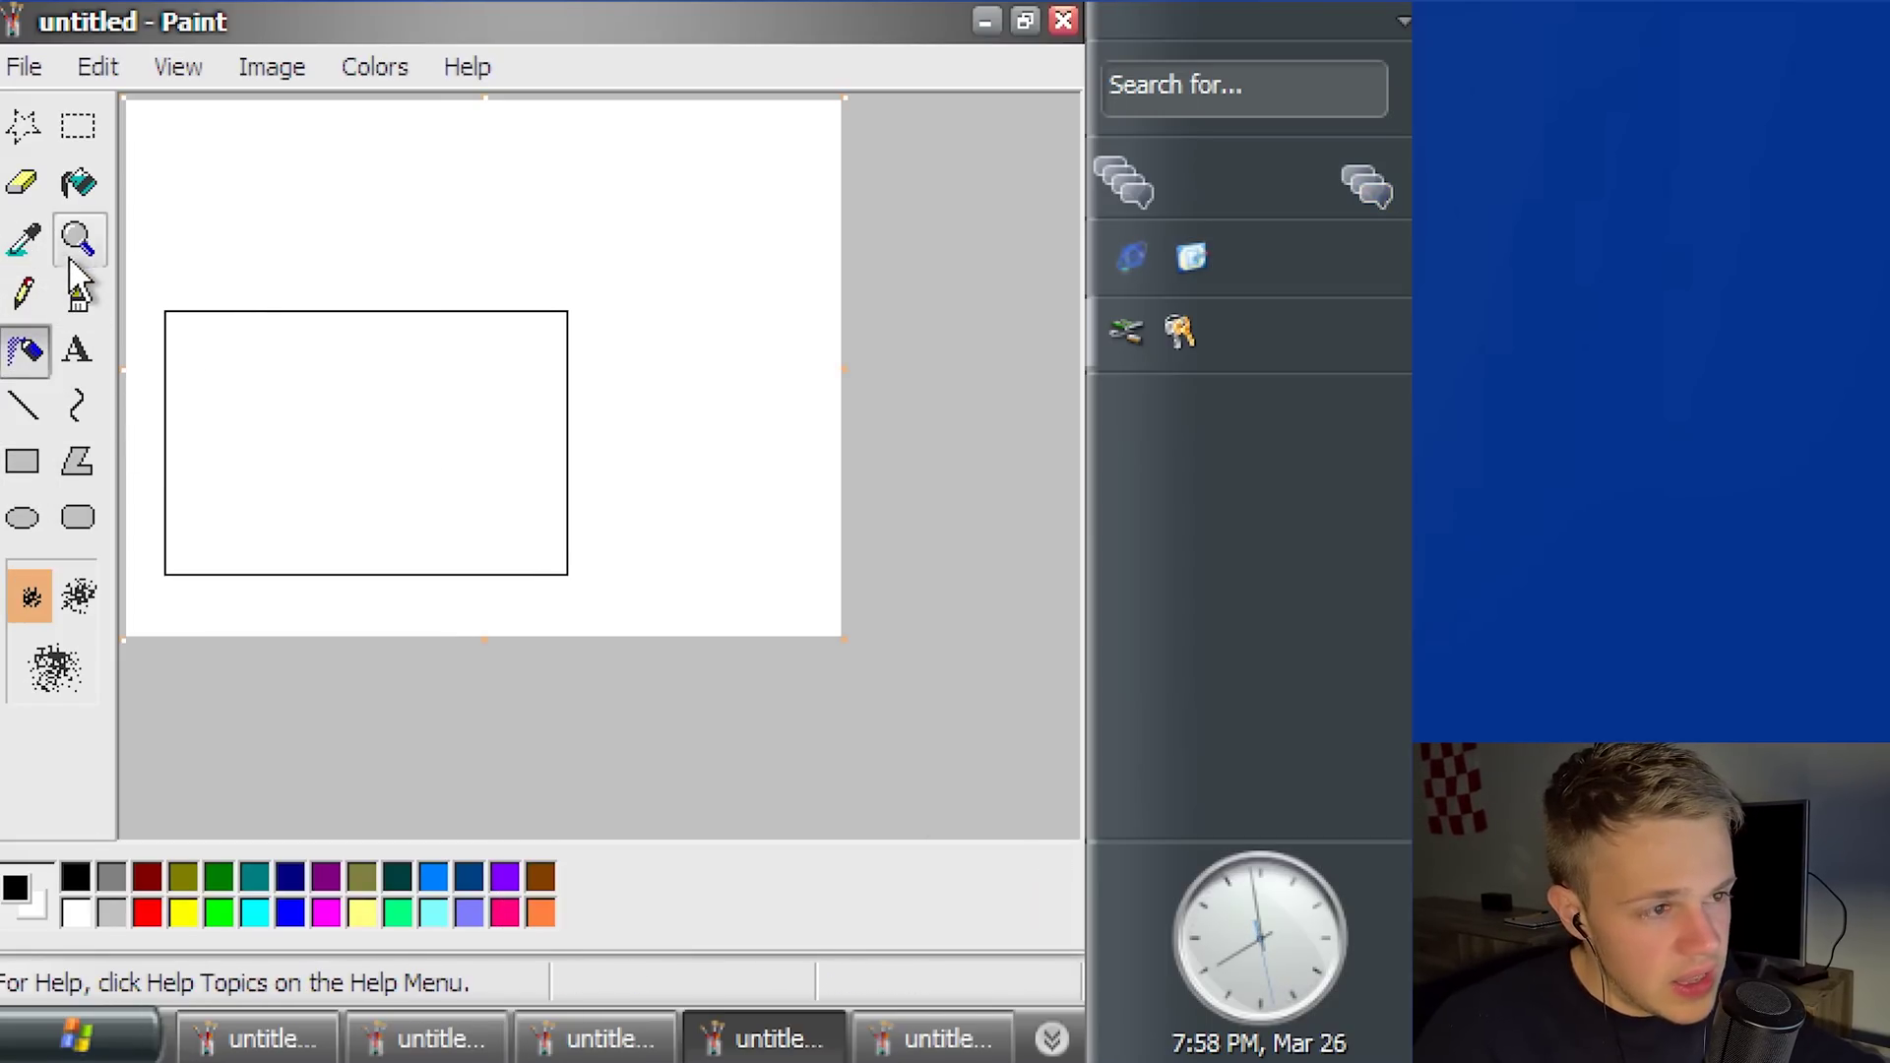
pyautogui.click(78, 183)
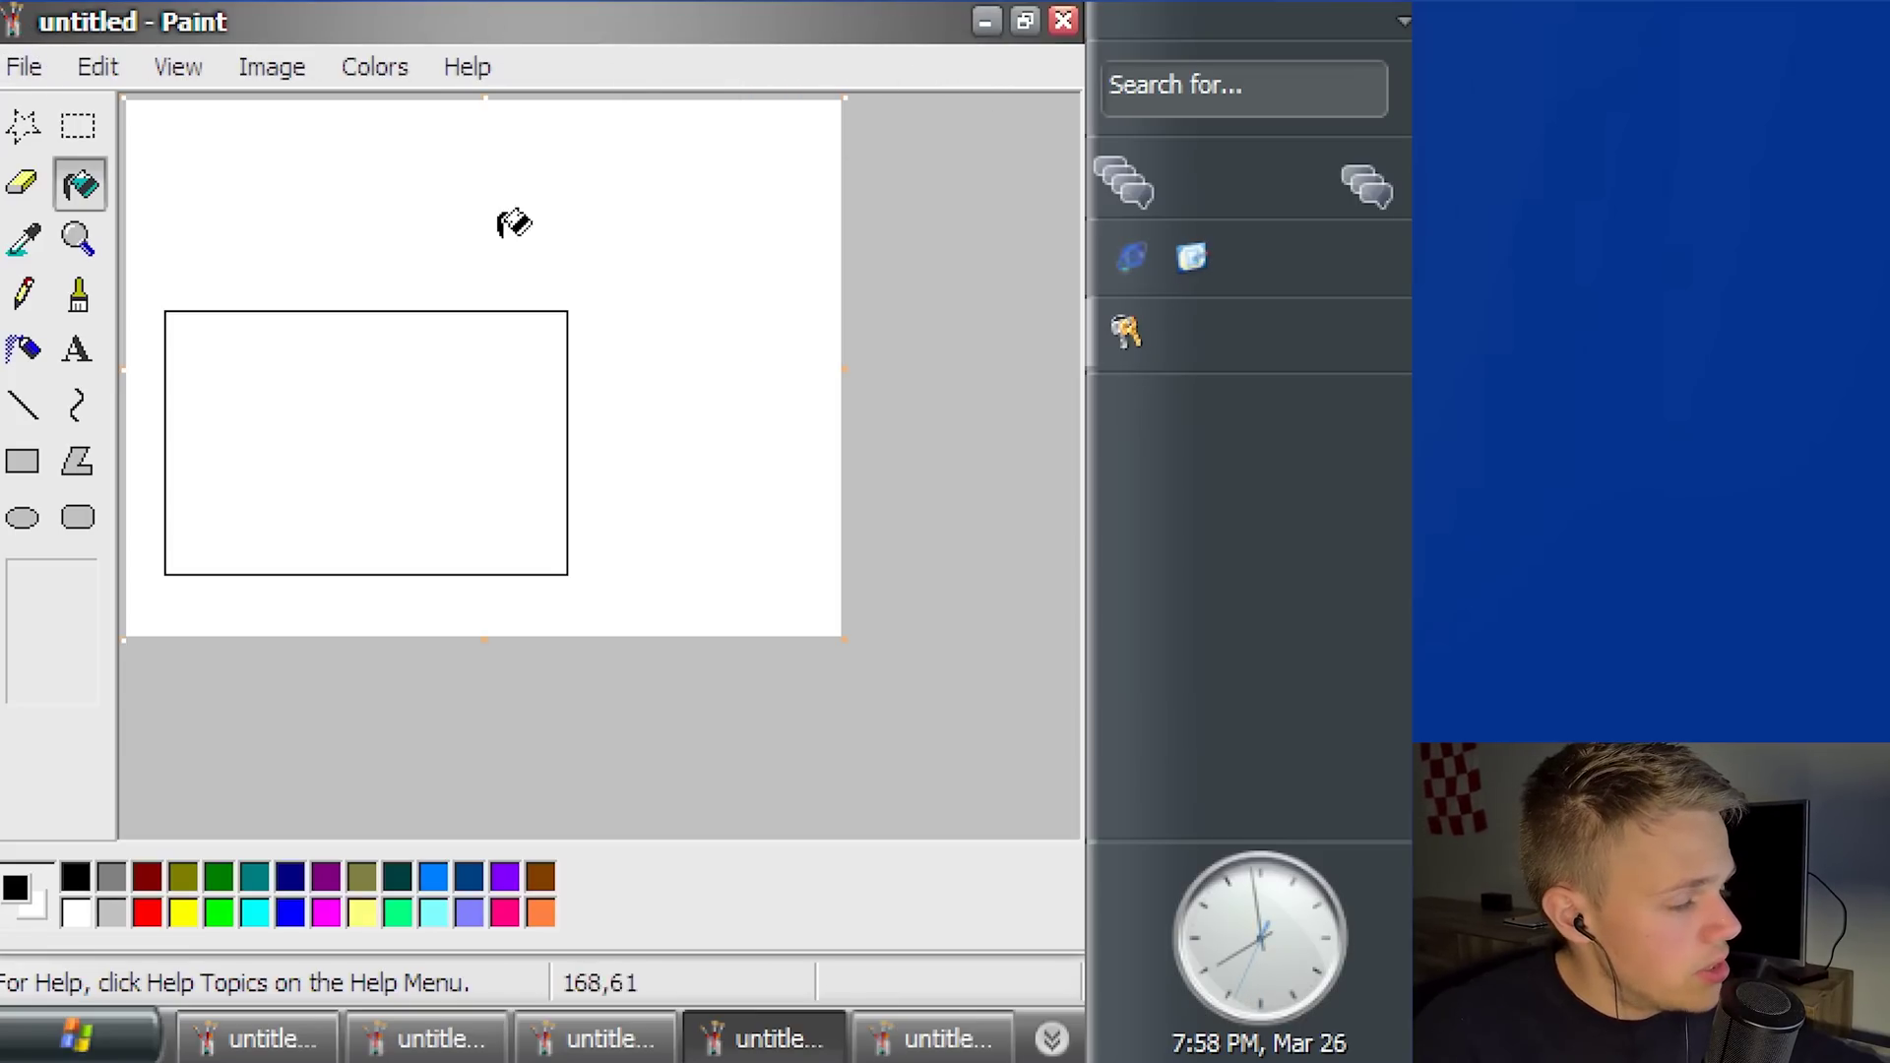
pyautogui.click(384, 512)
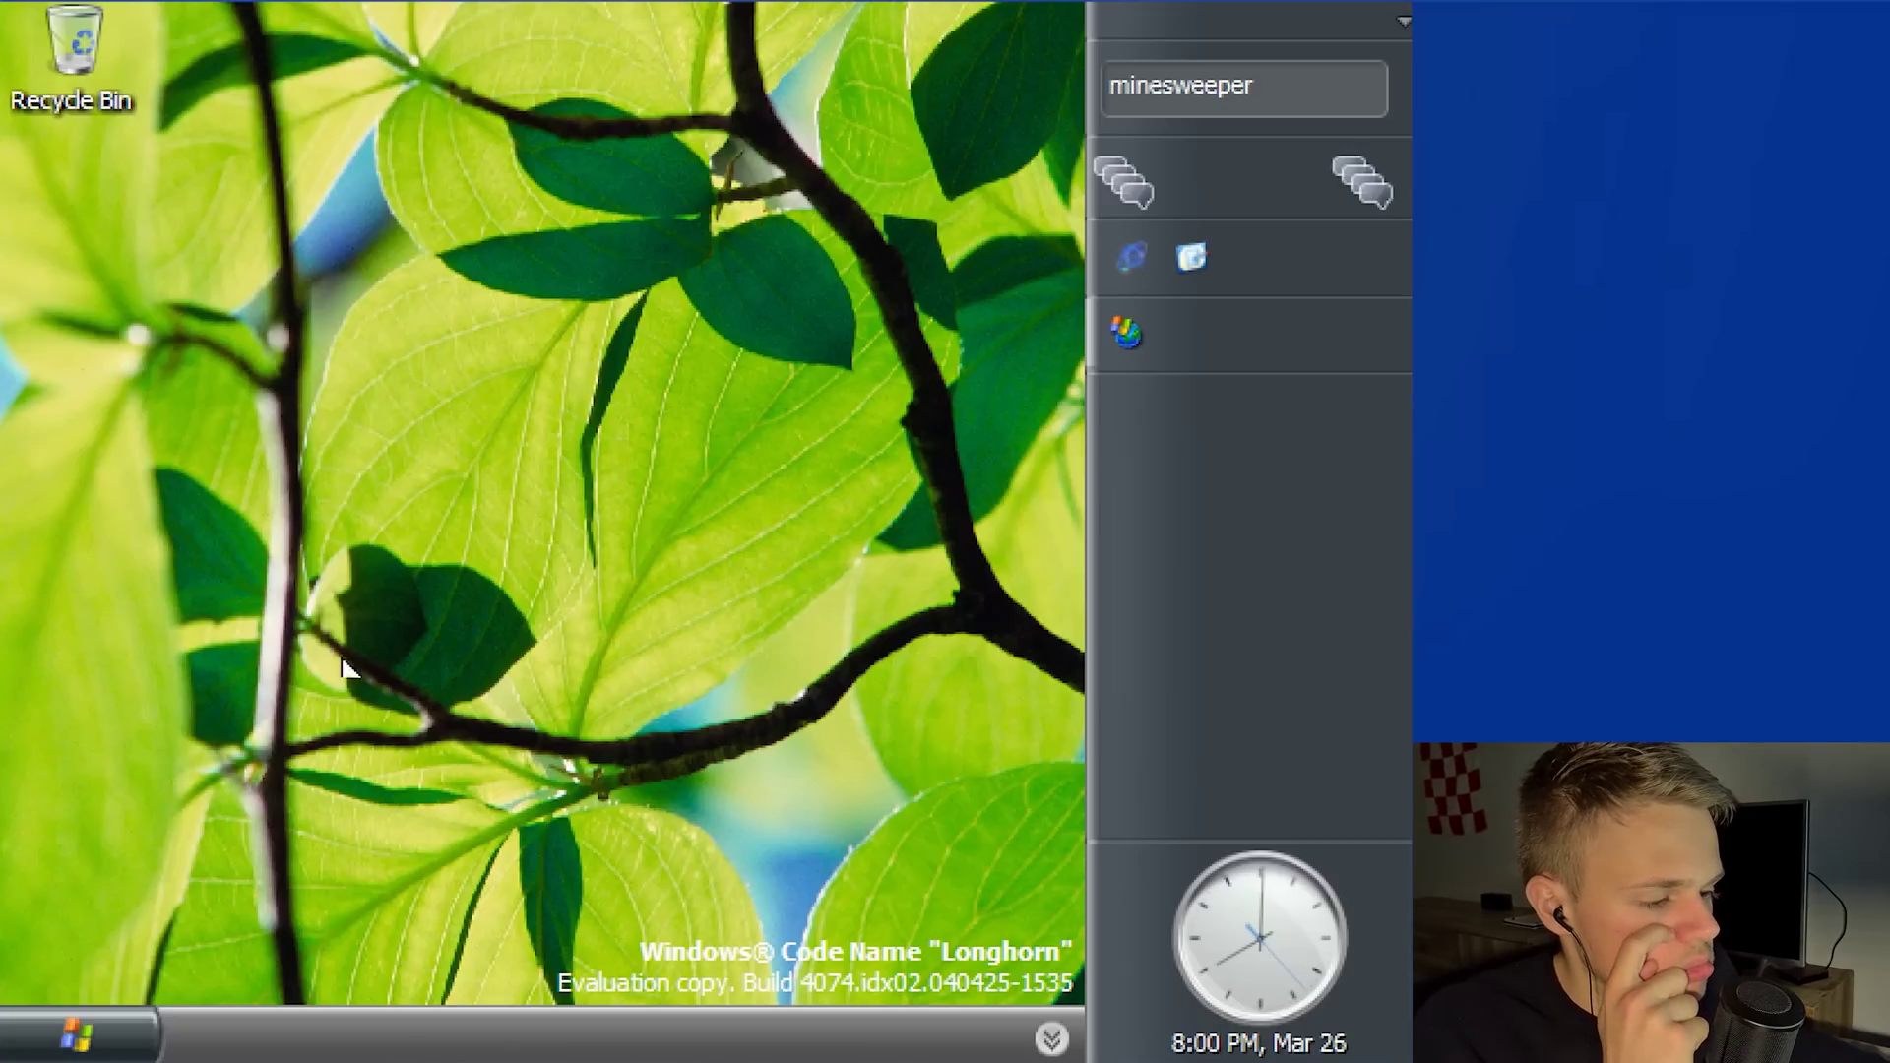
# Open the Sounds tab of Sounds and Audio Devices via Control Panel.
pyautogui.click(142, 1030)
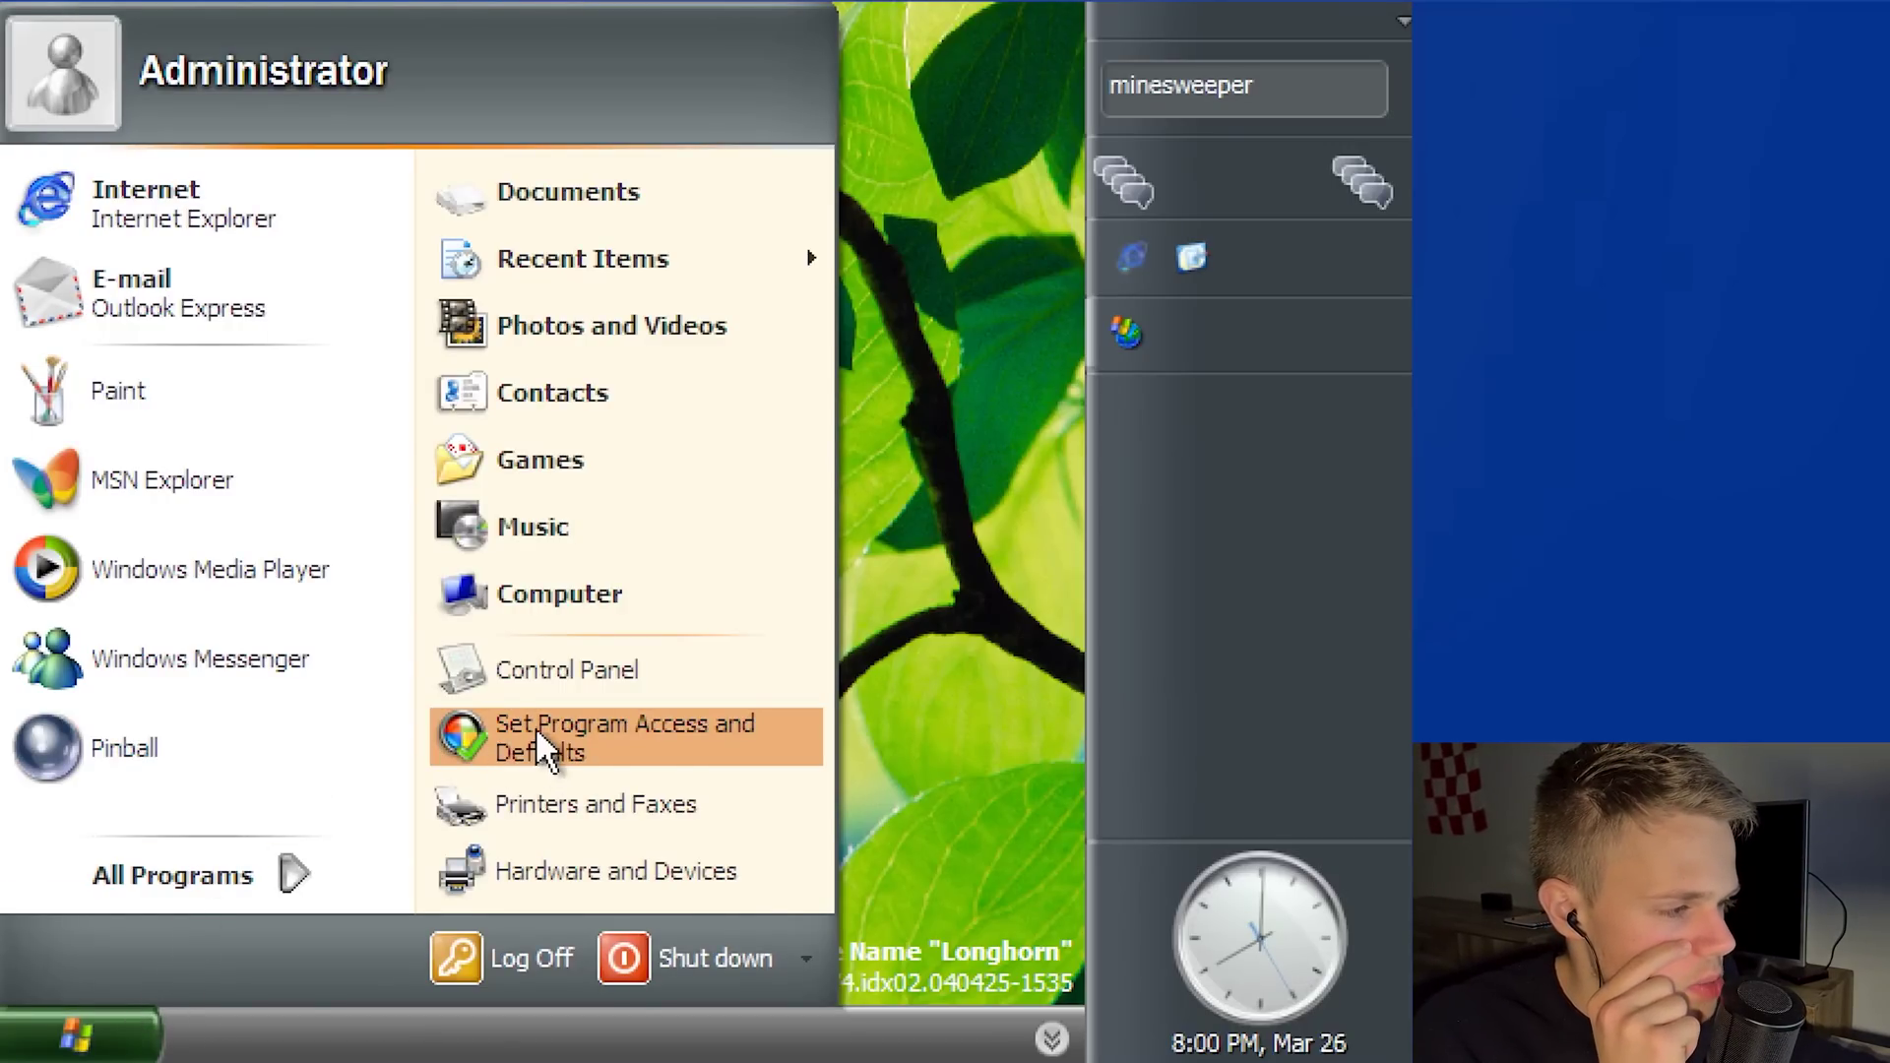
pyautogui.click(604, 676)
pyautogui.click(620, 796)
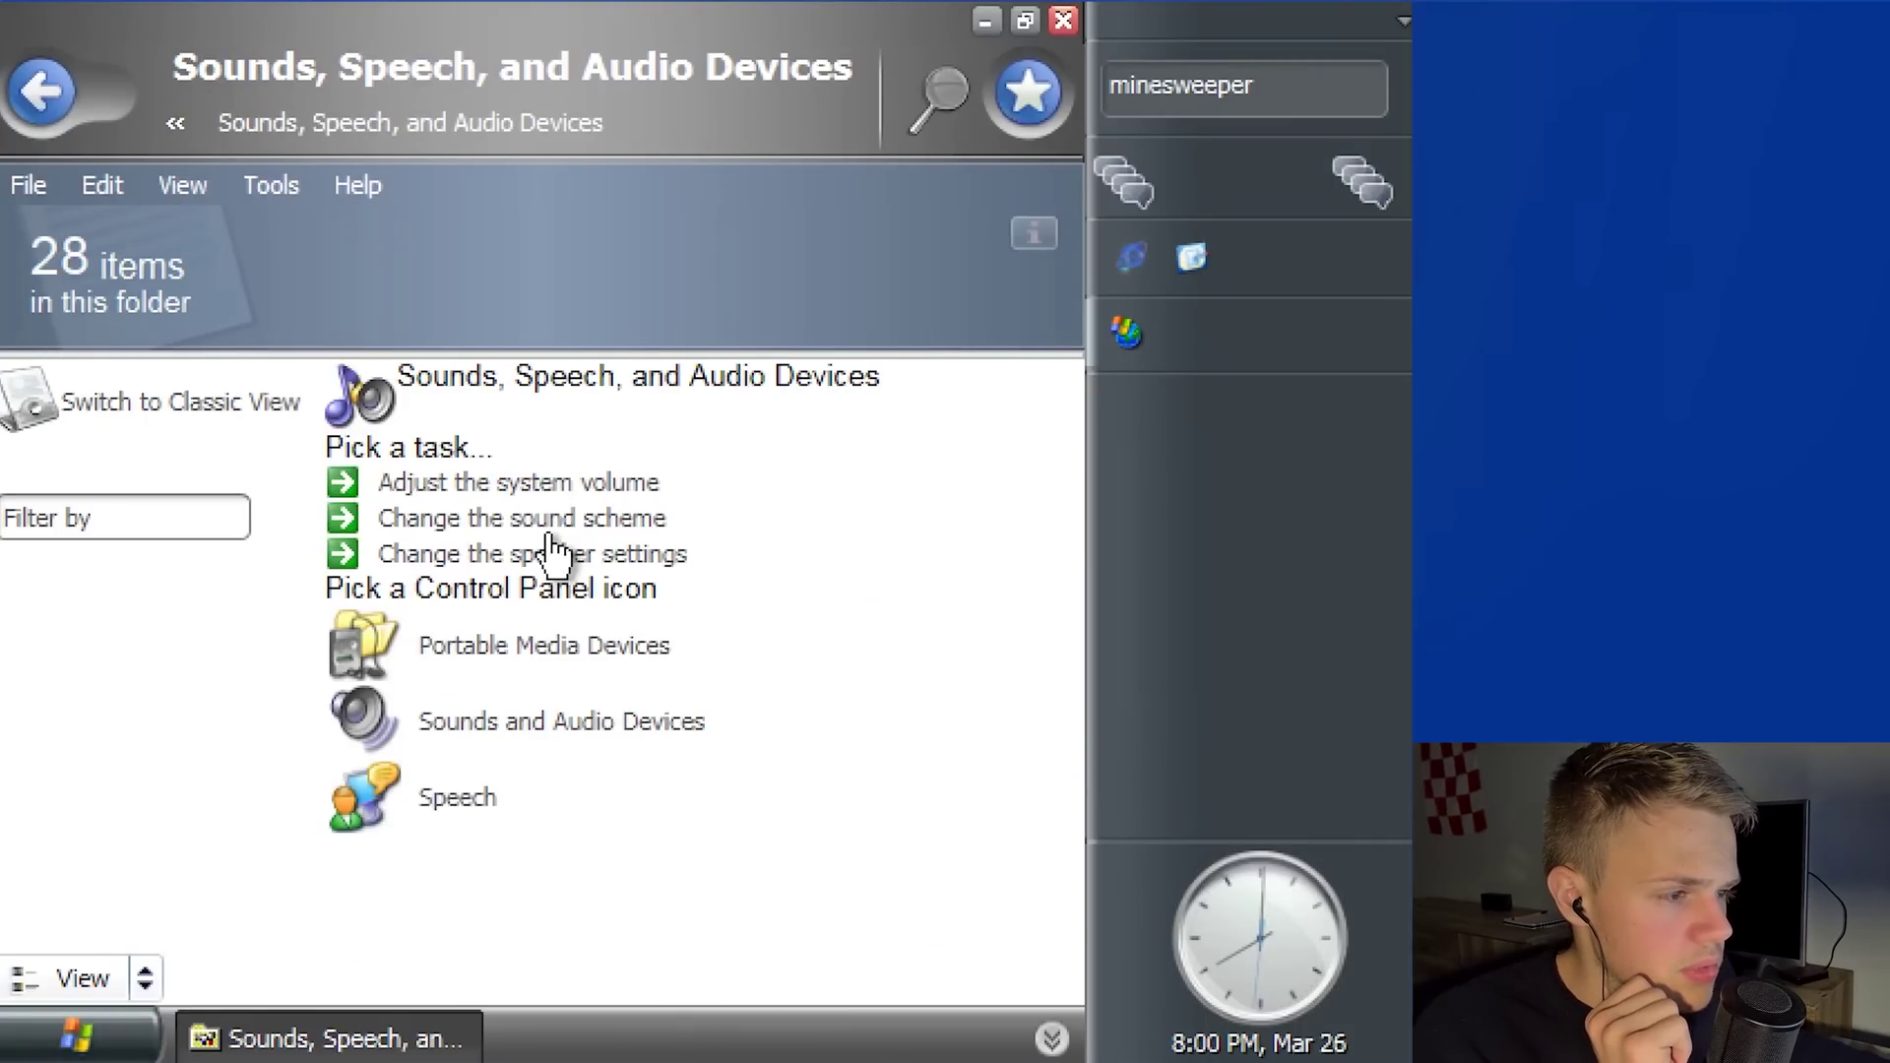
pyautogui.click(514, 724)
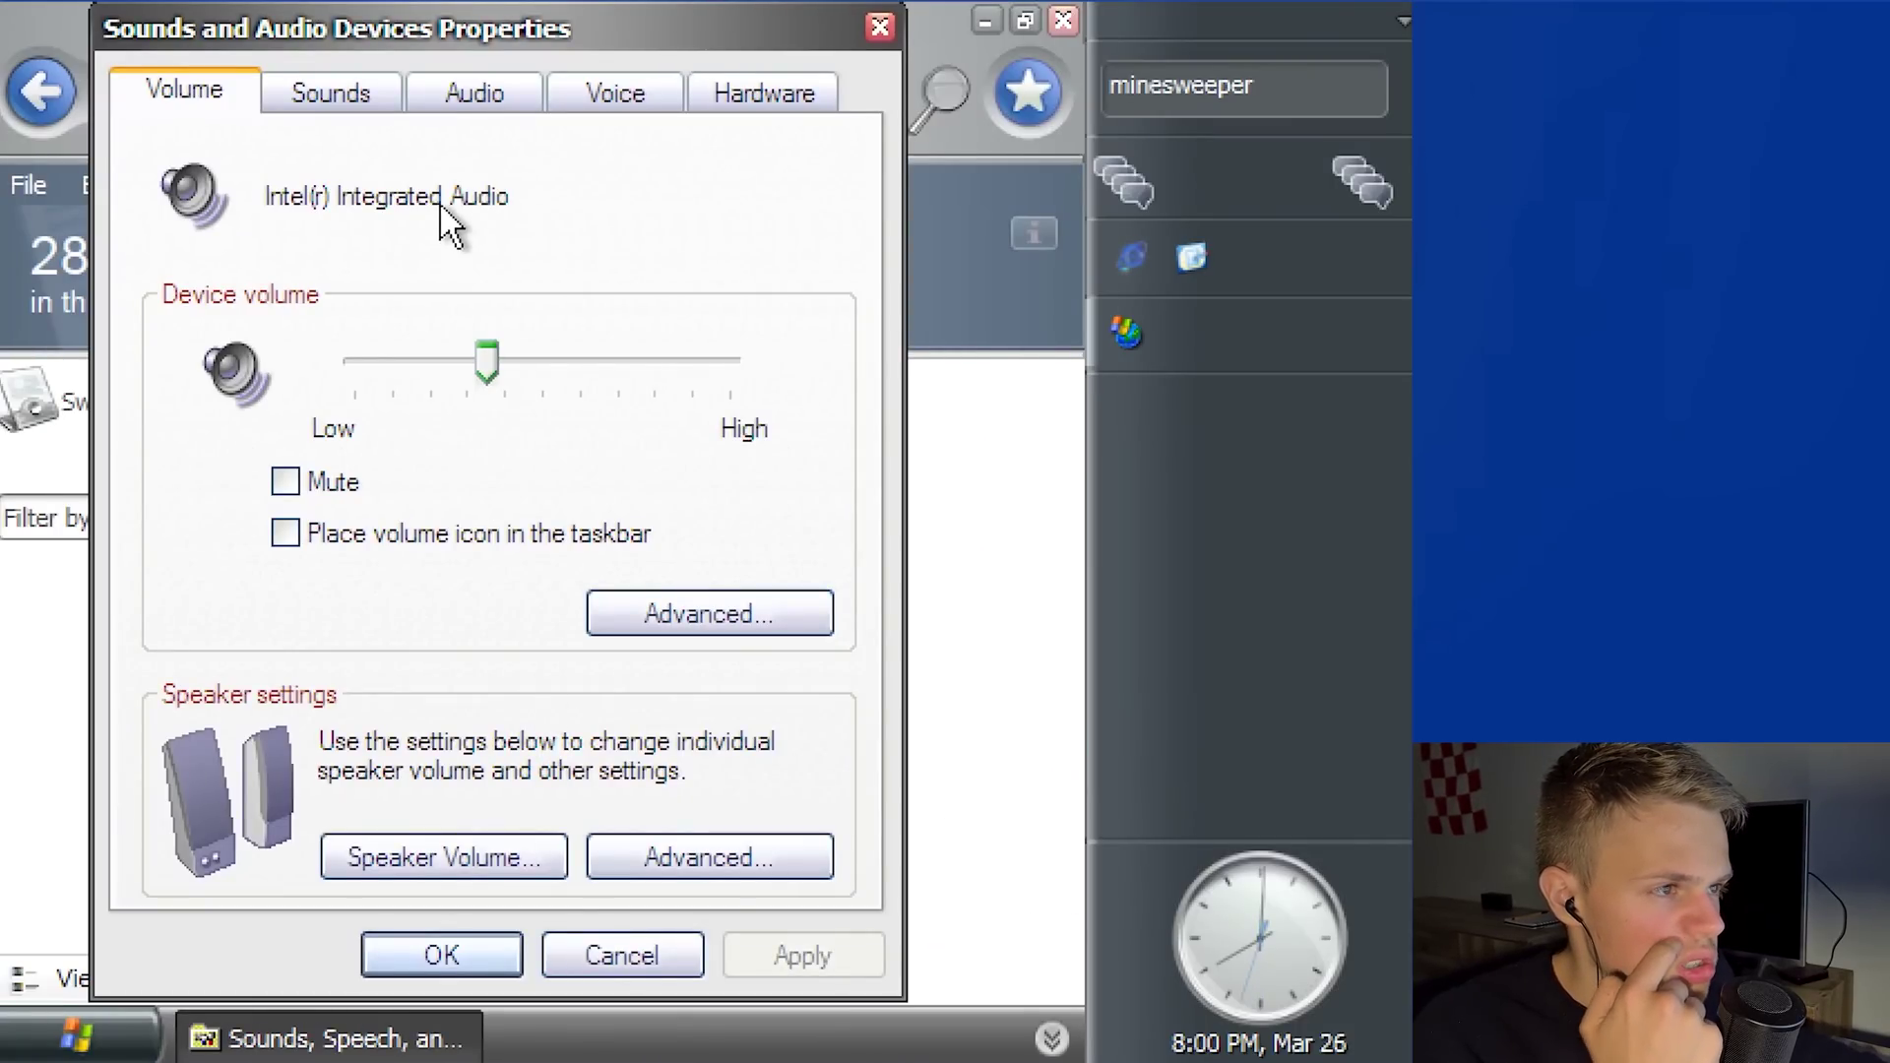
pyautogui.click(376, 98)
# Play the Asterisk and Critical Stop sounds, then return to Control Panel categories.
pyautogui.click(288, 605)
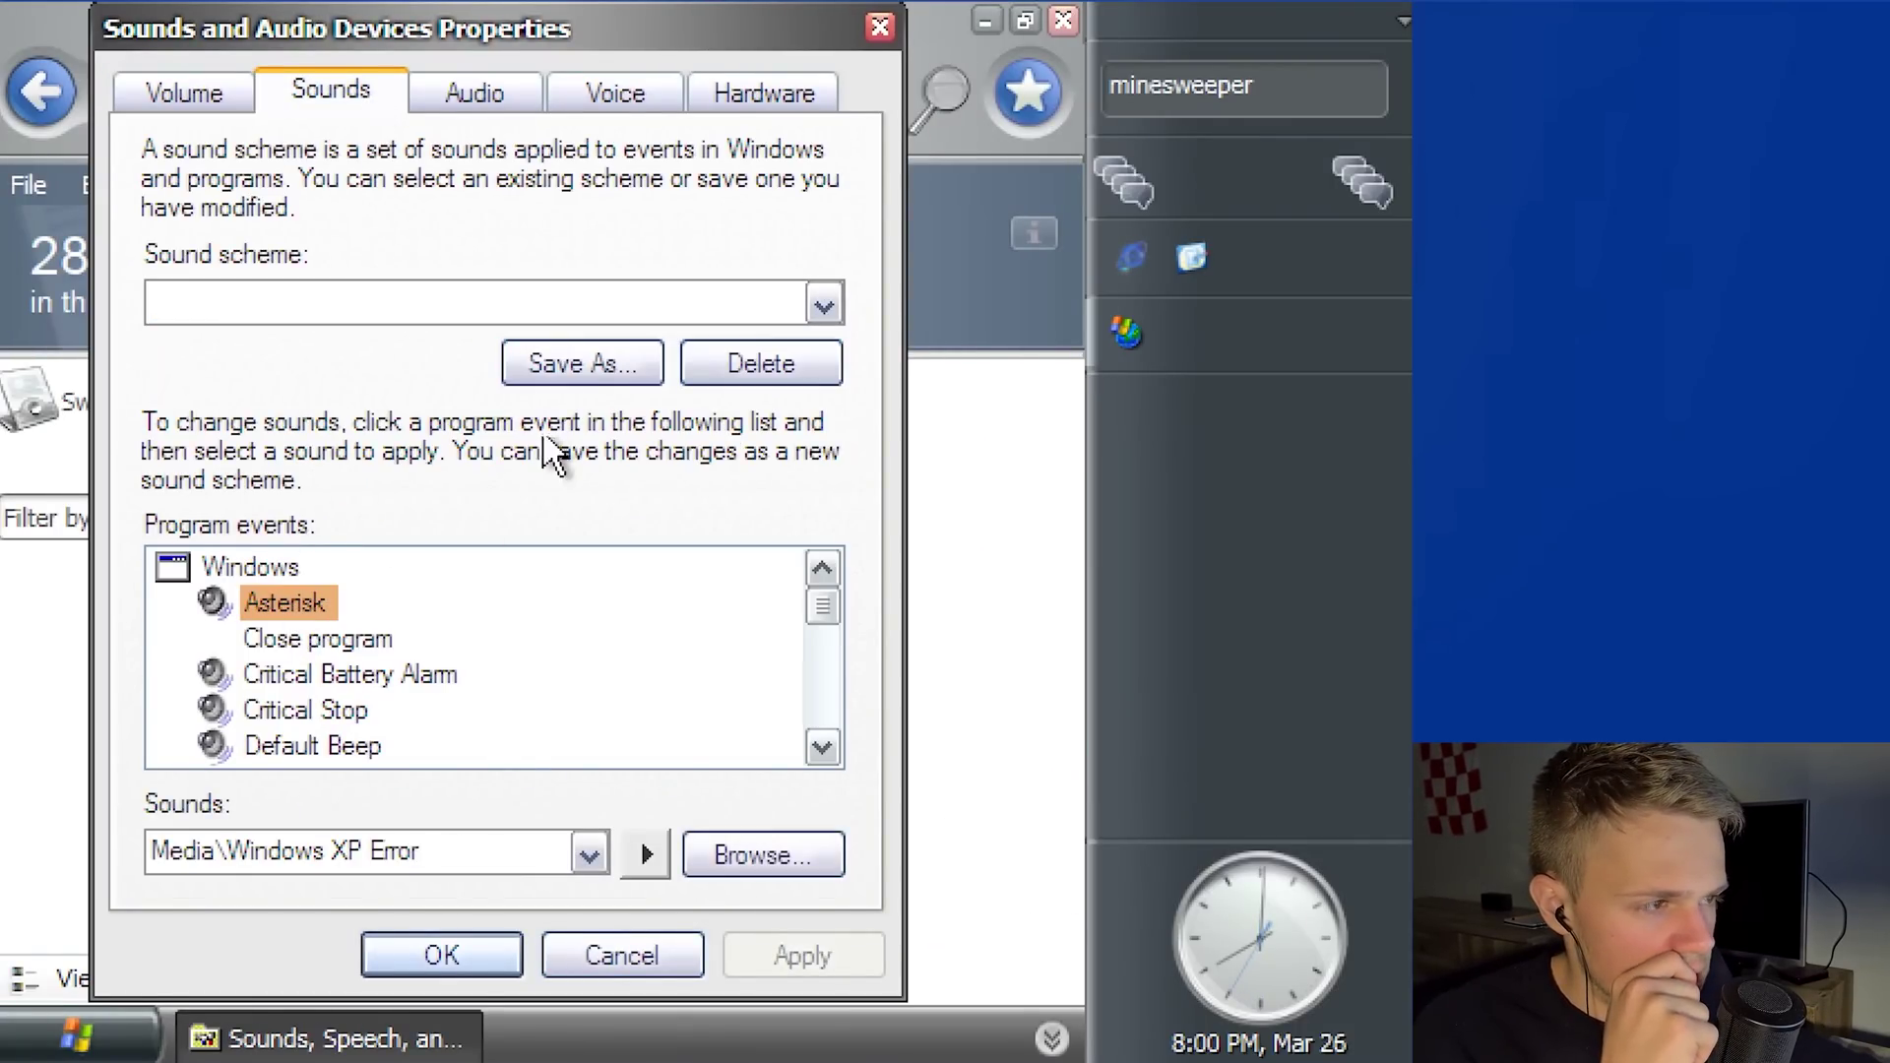
pyautogui.click(647, 855)
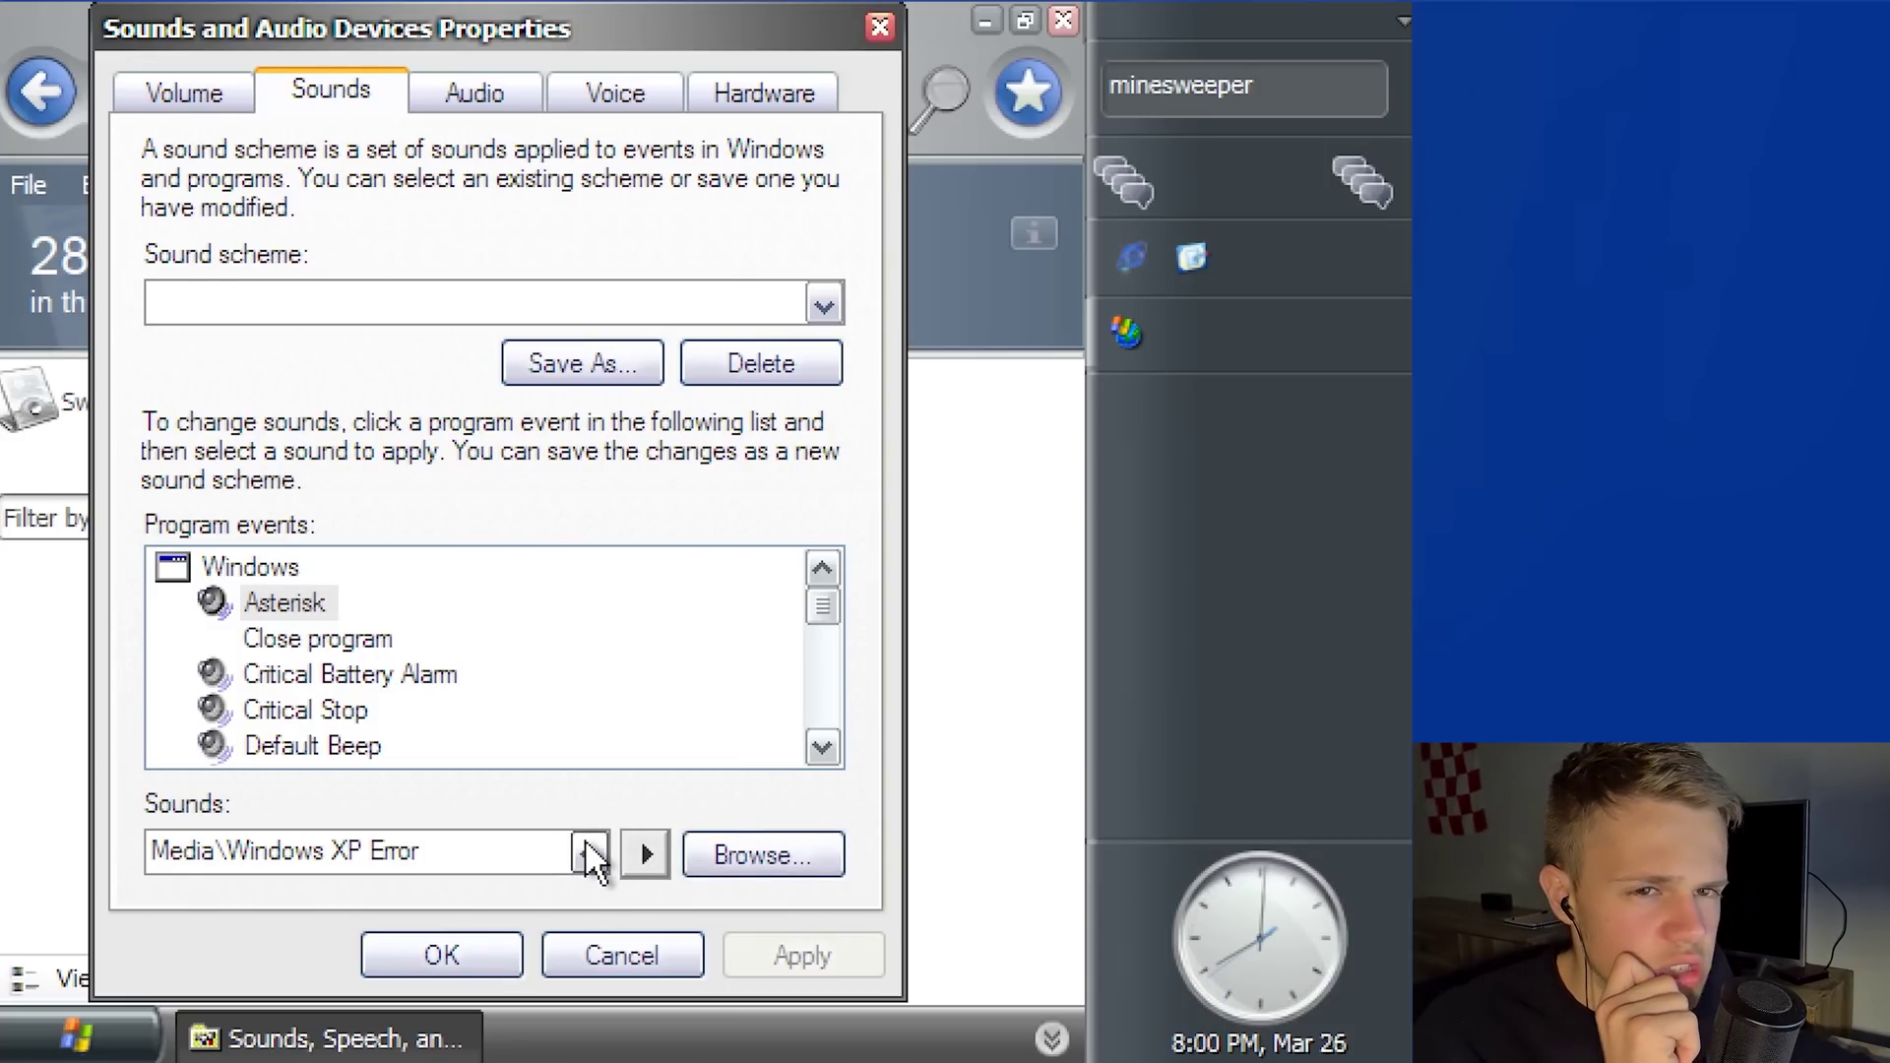
pyautogui.click(350, 709)
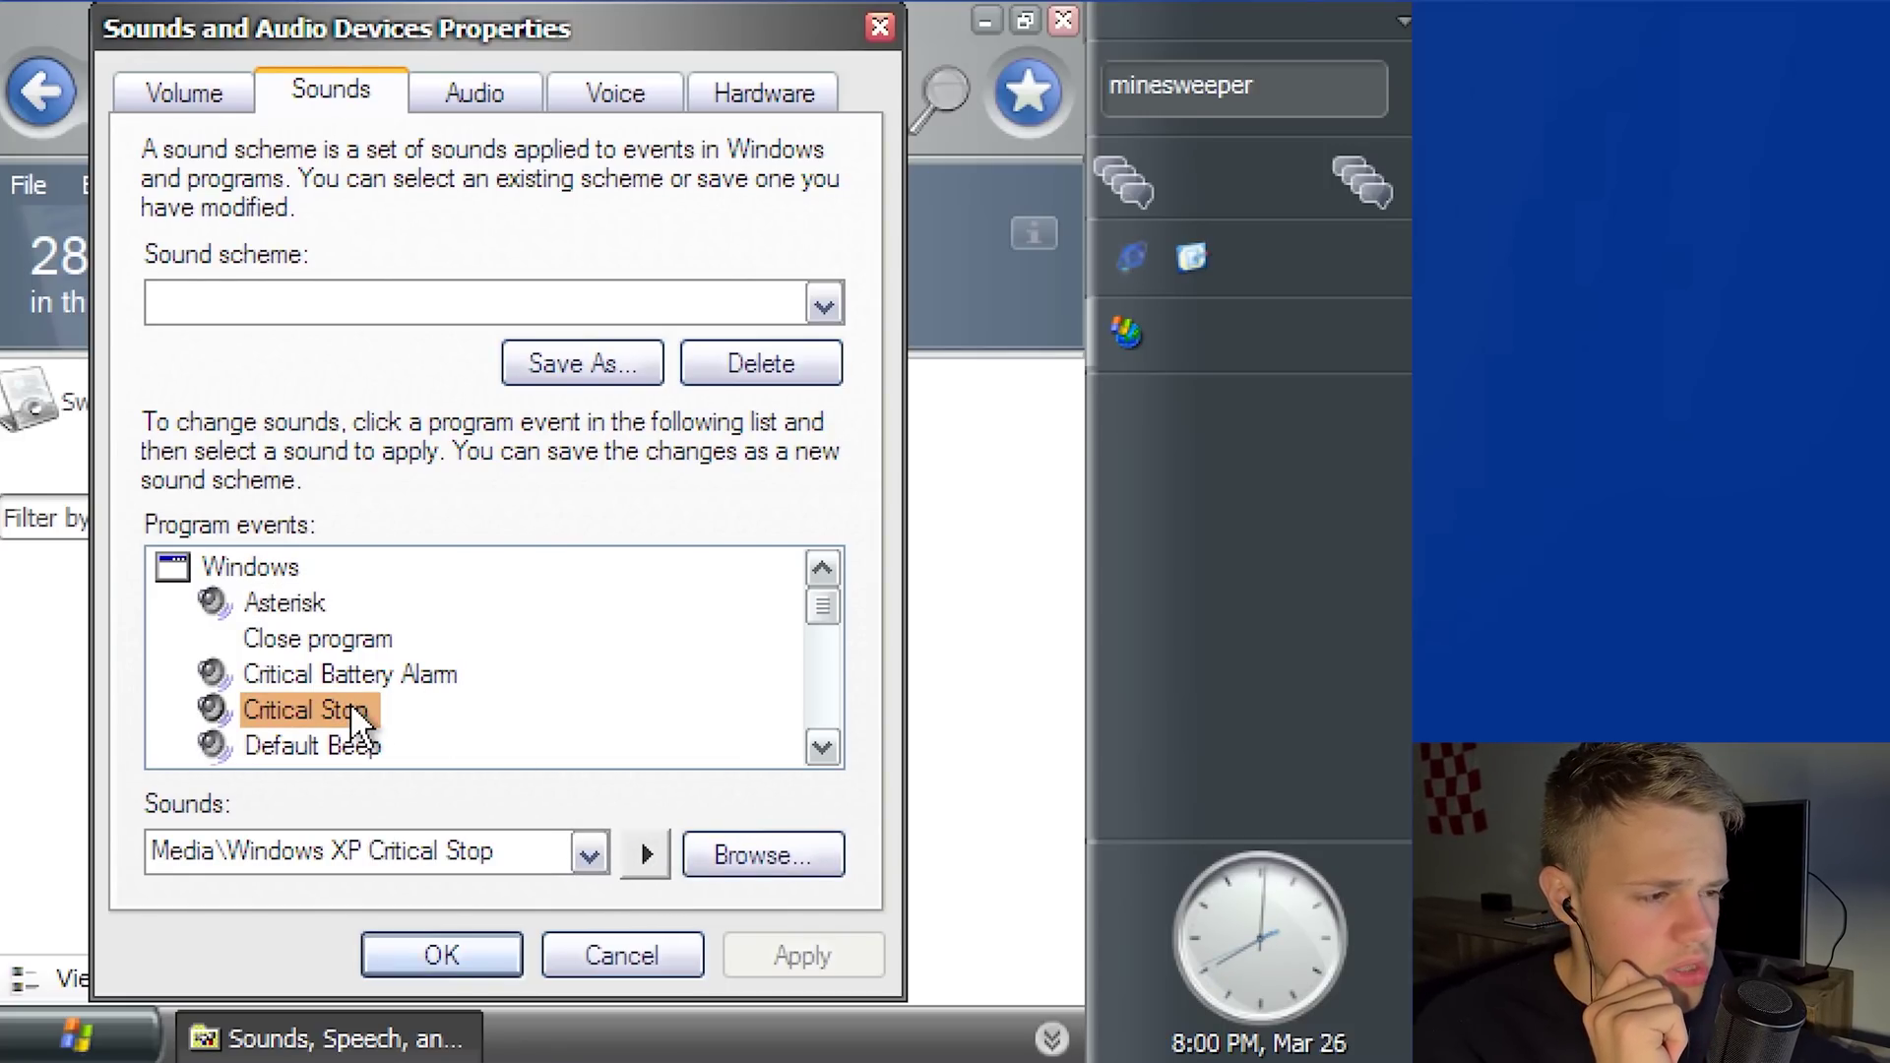
pyautogui.click(645, 854)
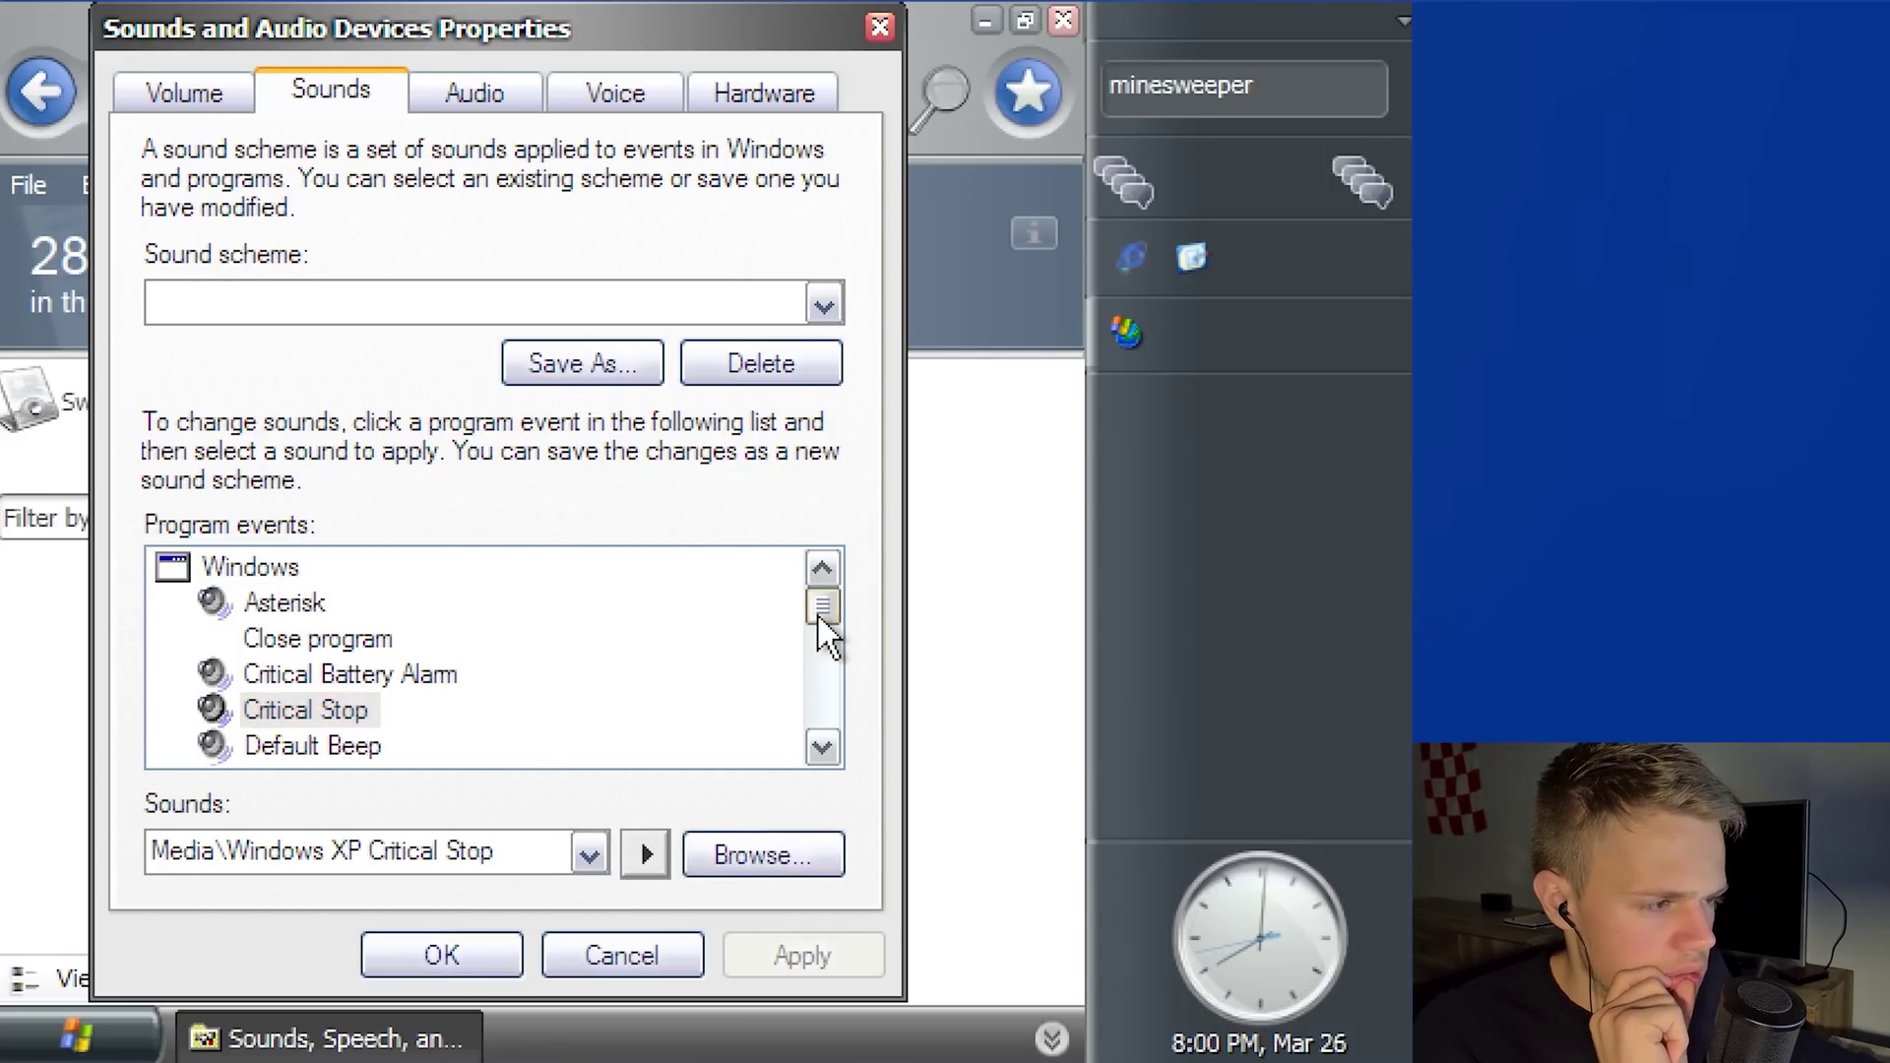
pyautogui.moveTo(823, 610); pyautogui.dragTo(839, 682)
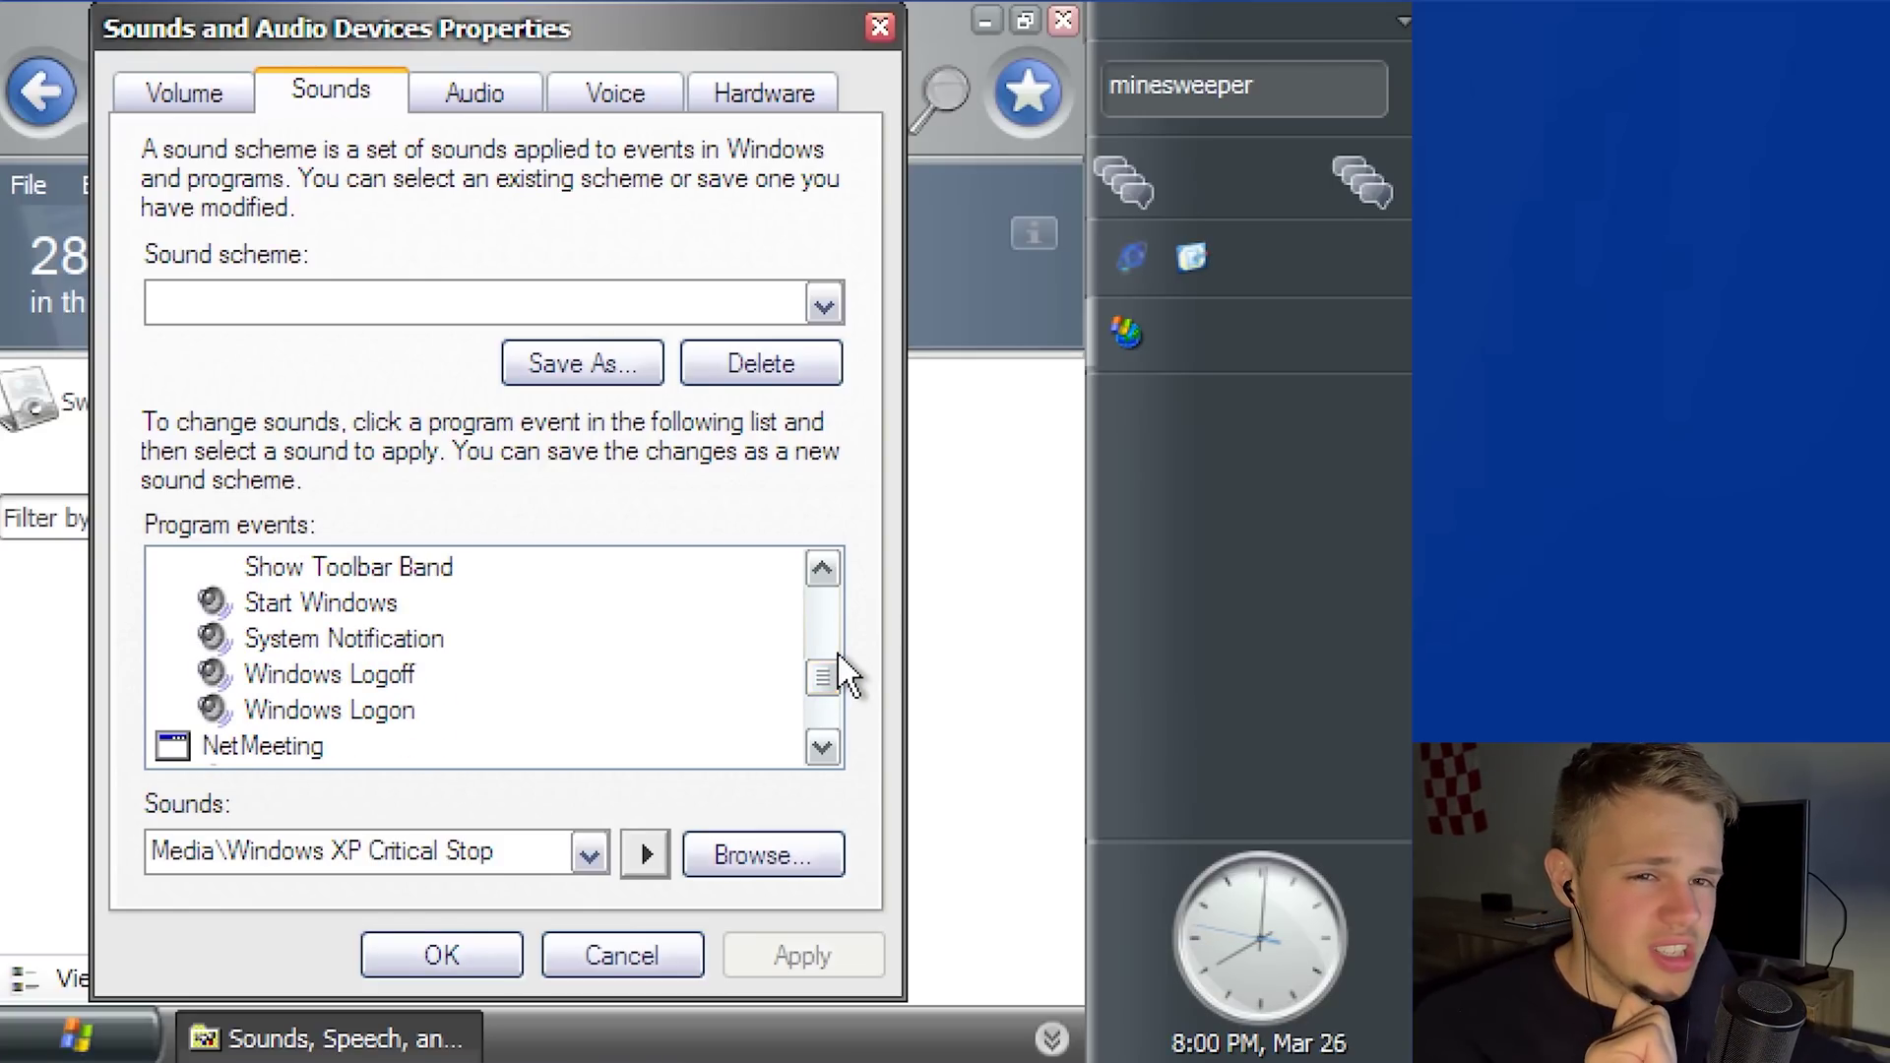
pyautogui.moveTo(840, 670)
pyautogui.mouseDown()
pyautogui.moveTo(833, 720)
pyautogui.moveTo(830, 655)
pyautogui.mouseUp()
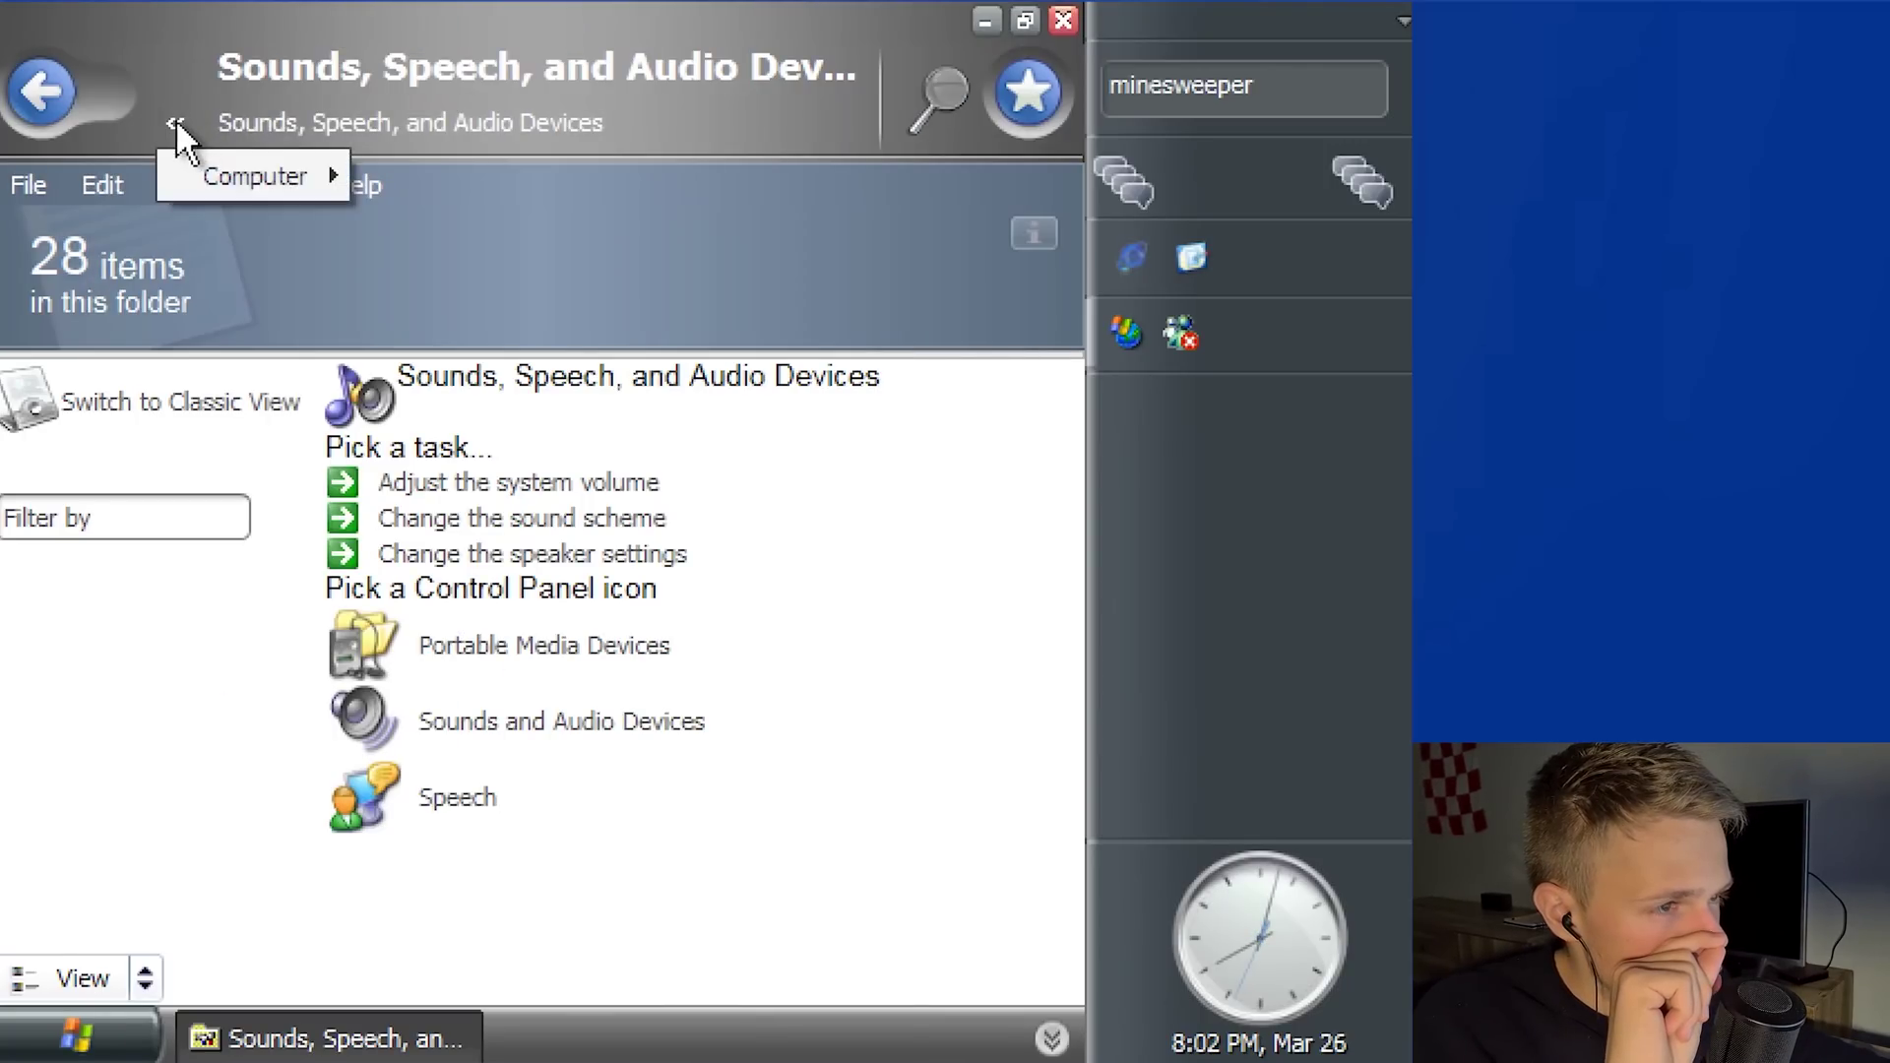
pyautogui.click(51, 92)
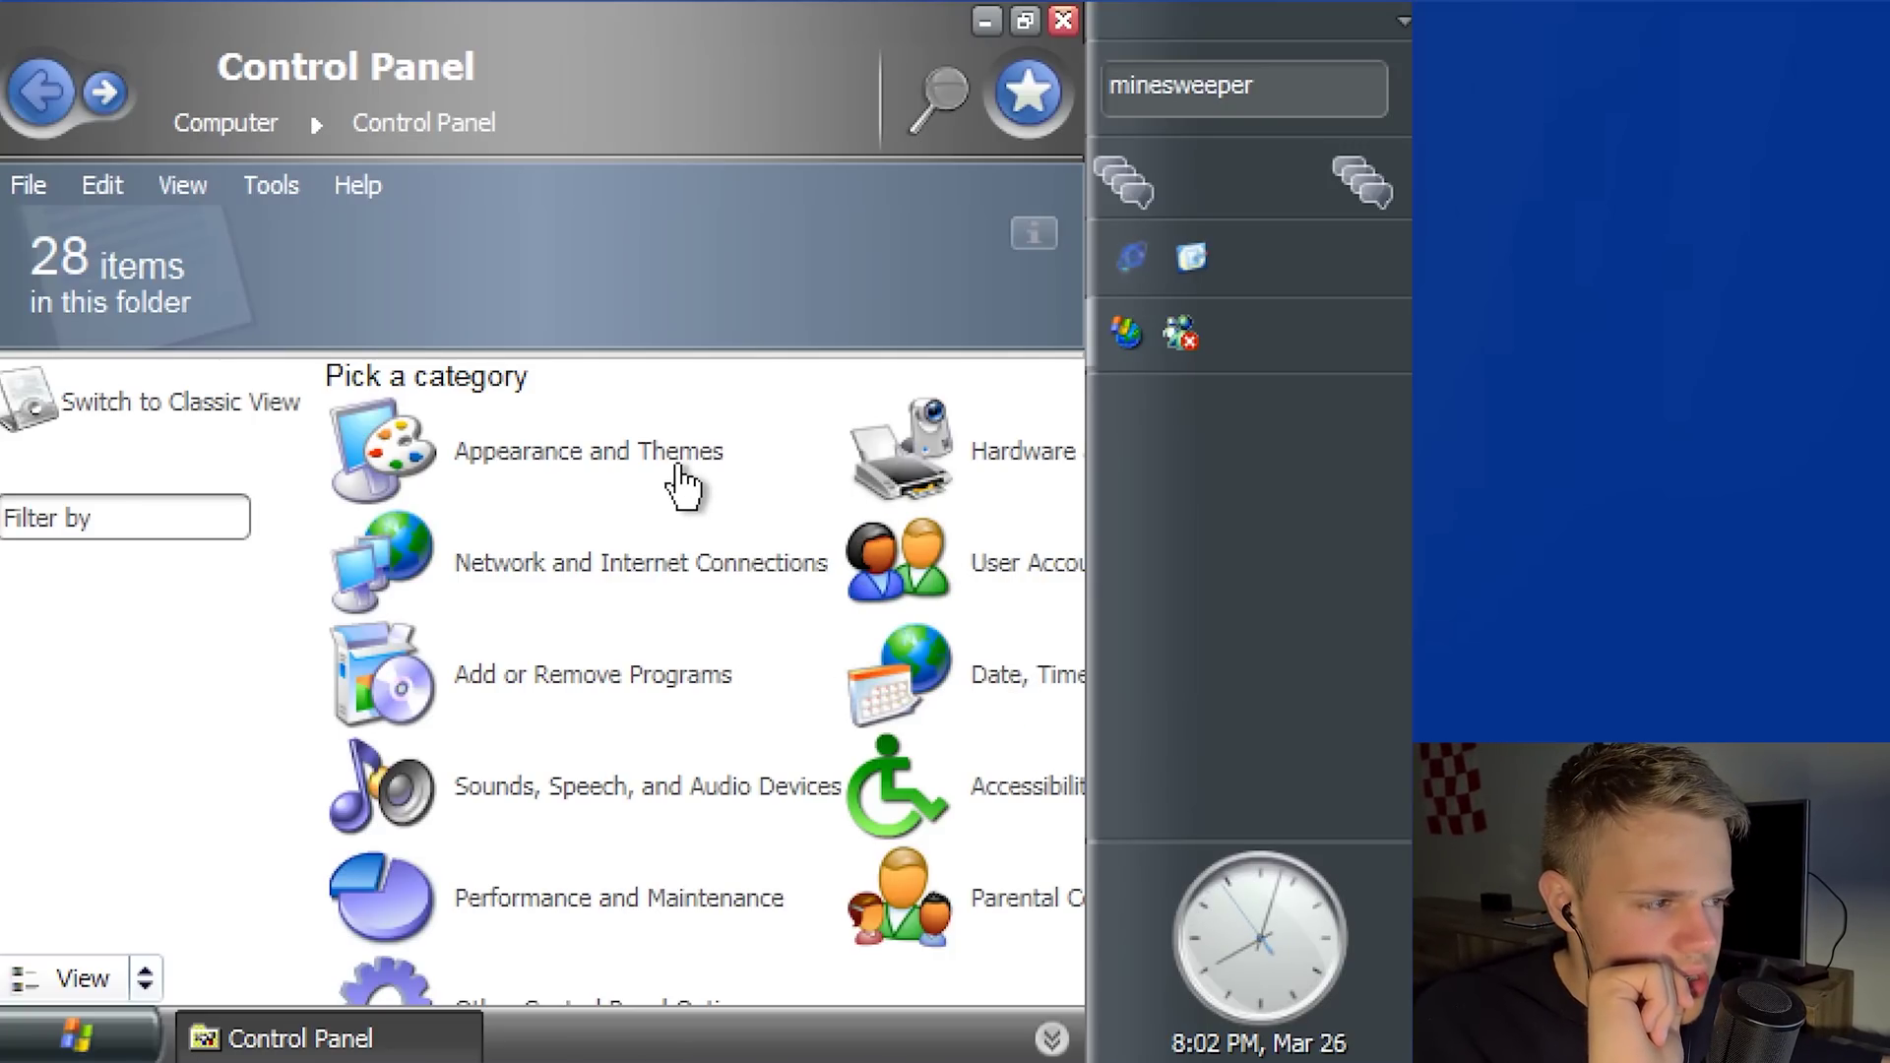
# Open Display Properties' Desktop tab and preview the Autumn and Ascent backgrounds.
pyautogui.click(674, 461)
pyautogui.click(471, 690)
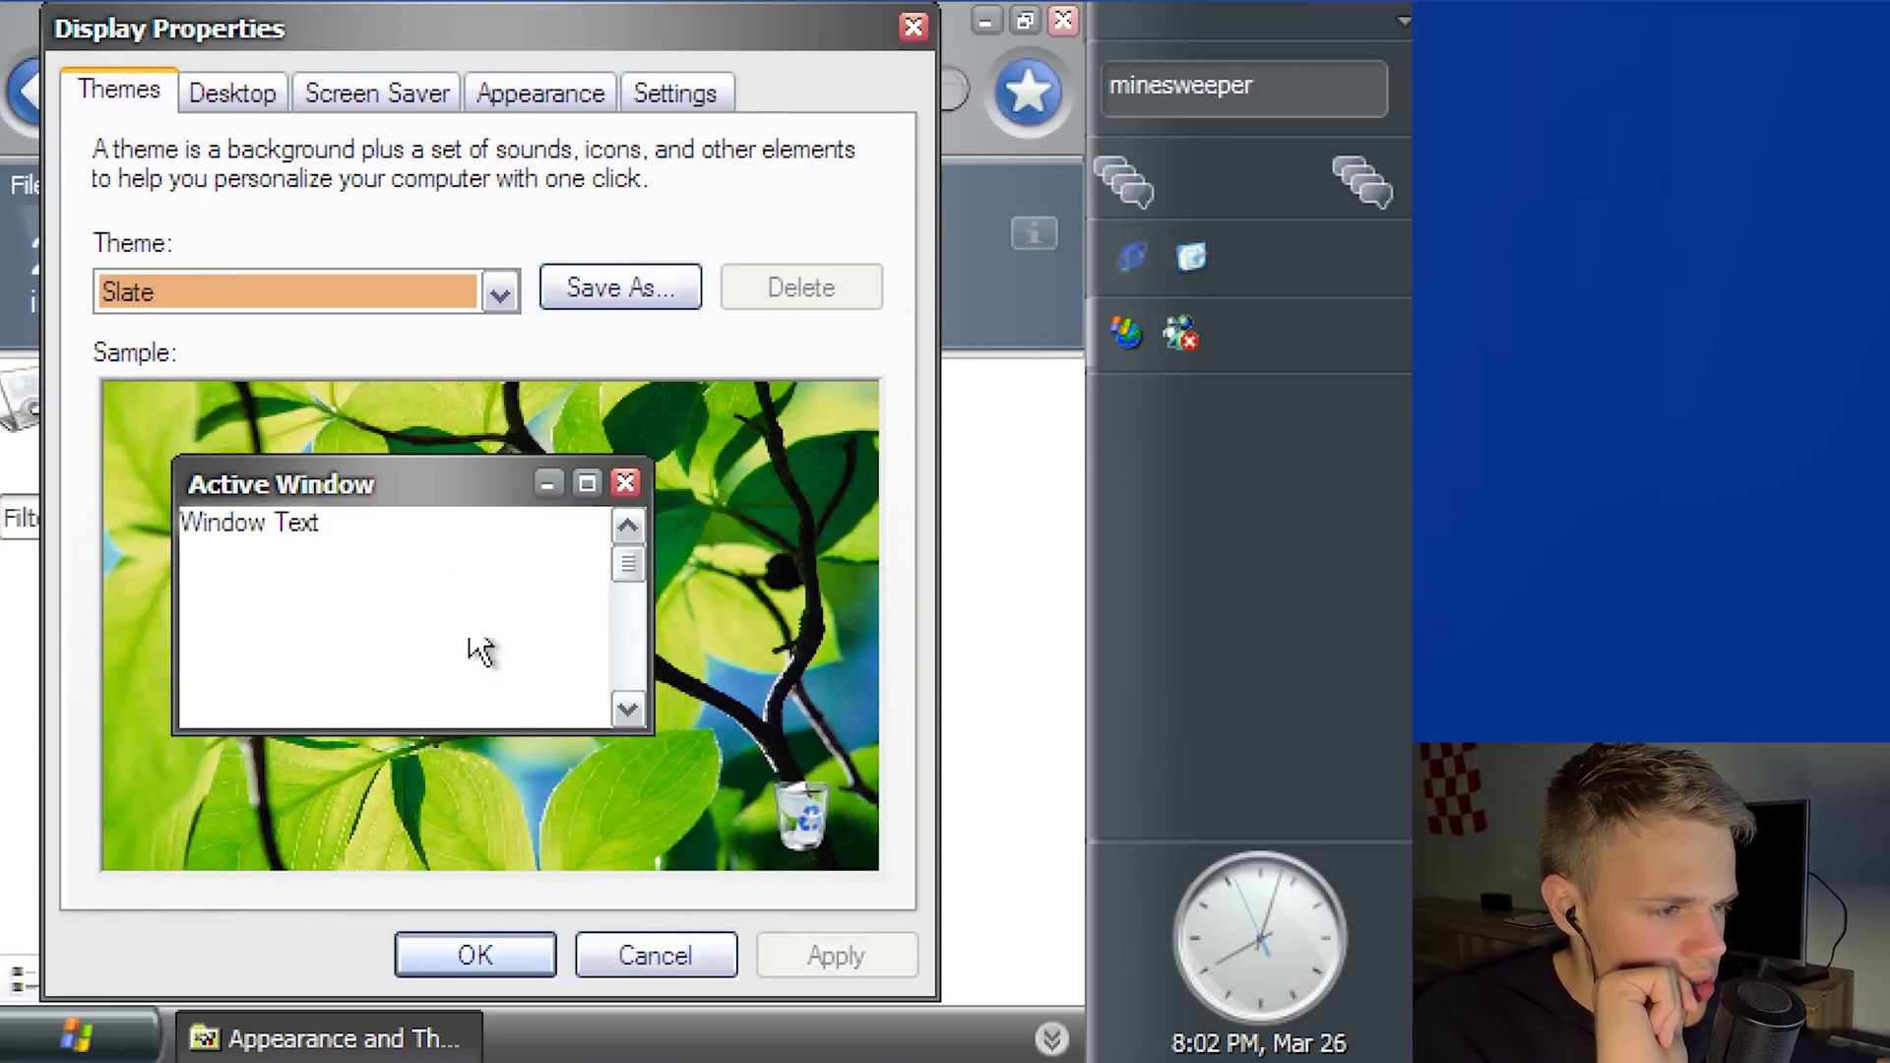
pyautogui.click(451, 296)
pyautogui.click(261, 84)
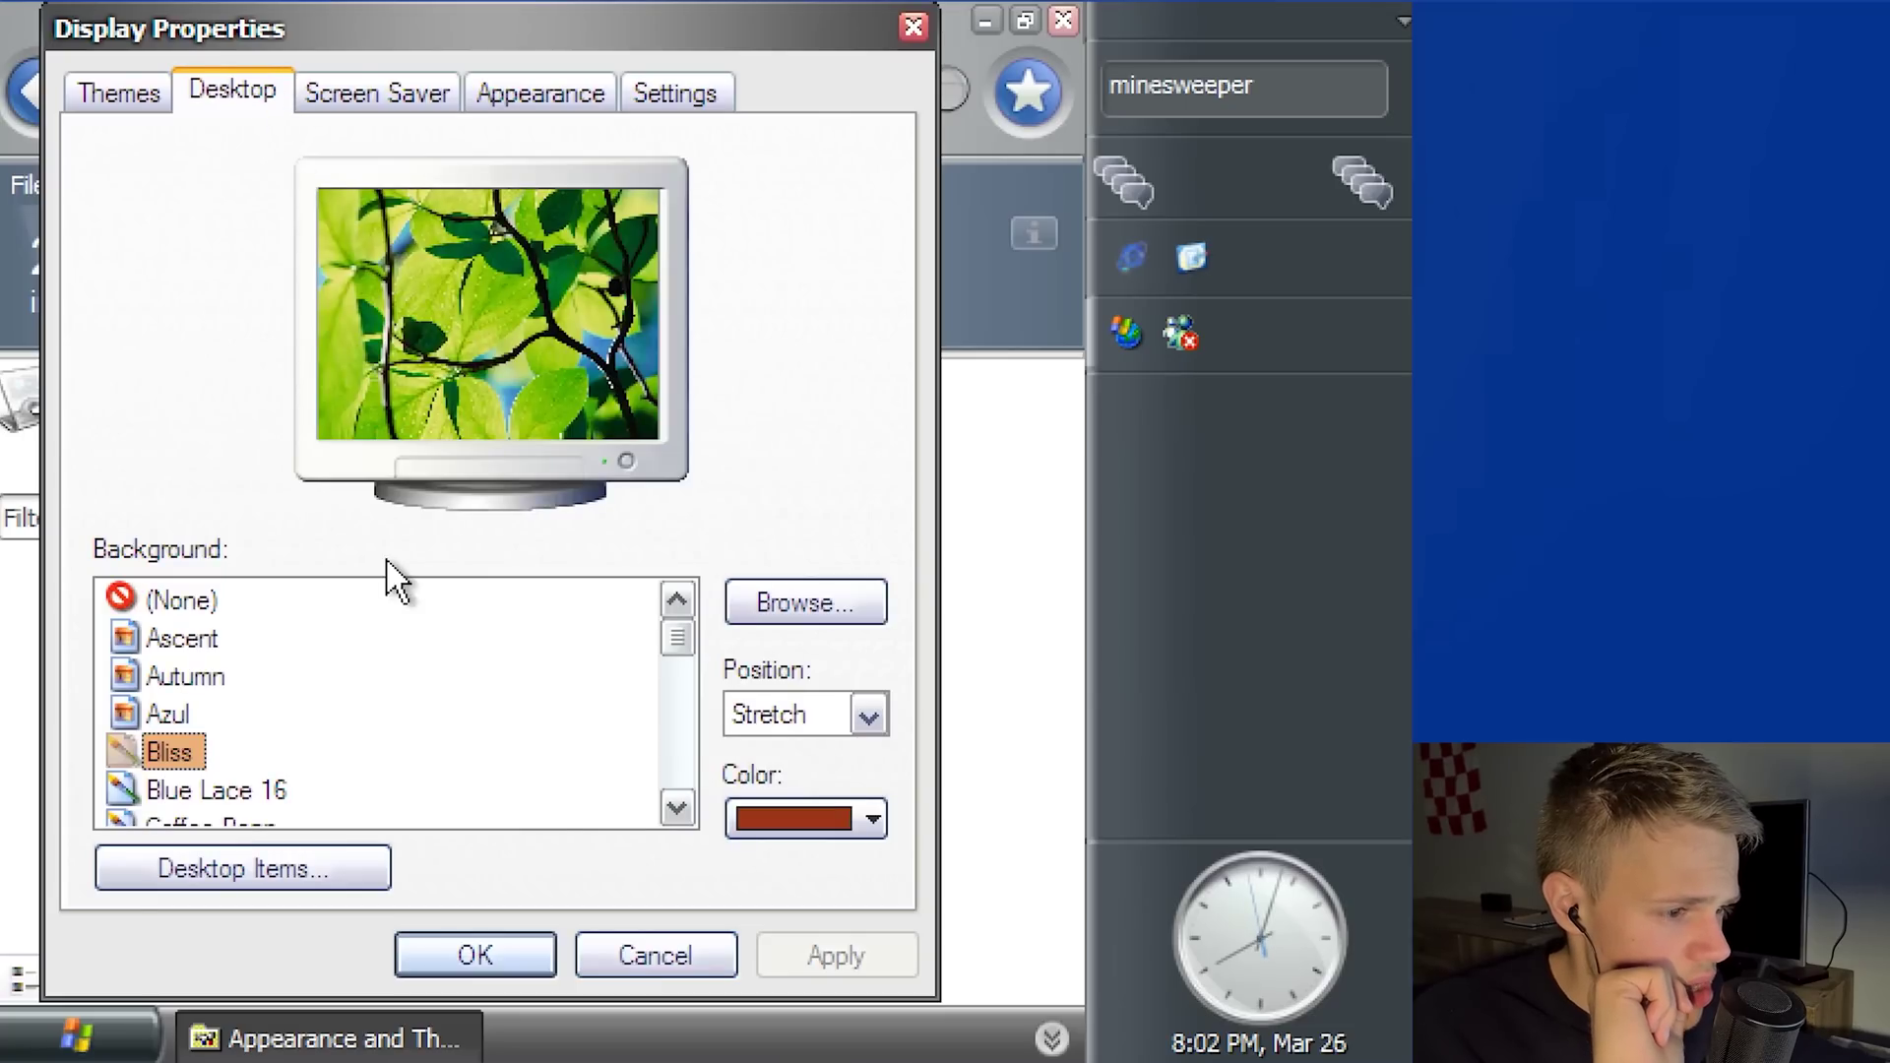
pyautogui.click(204, 678)
pyautogui.click(189, 640)
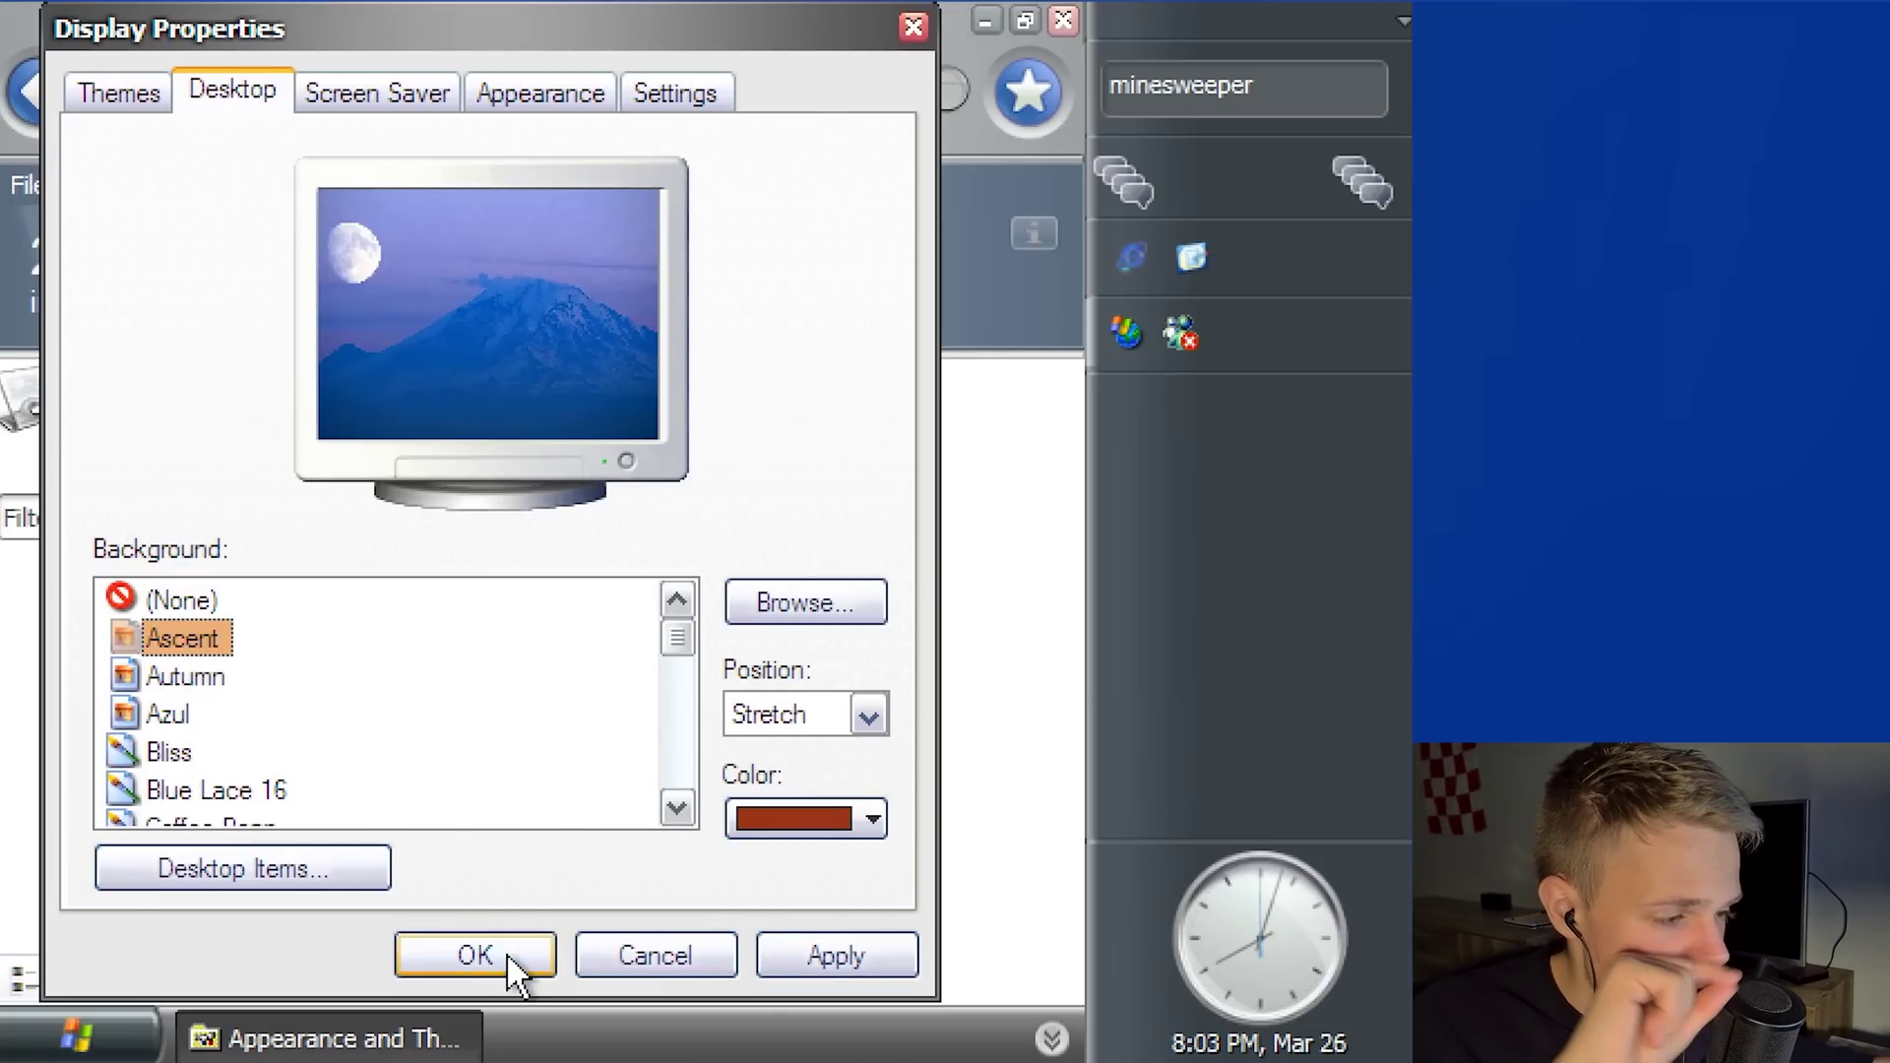
# Preview Stonehenge, River Sumida and Santa Fe Stucco, apply tiled Soap Bubbles, and minimize Appearance and Themes.
pyautogui.scroll(-7, 363, 752)
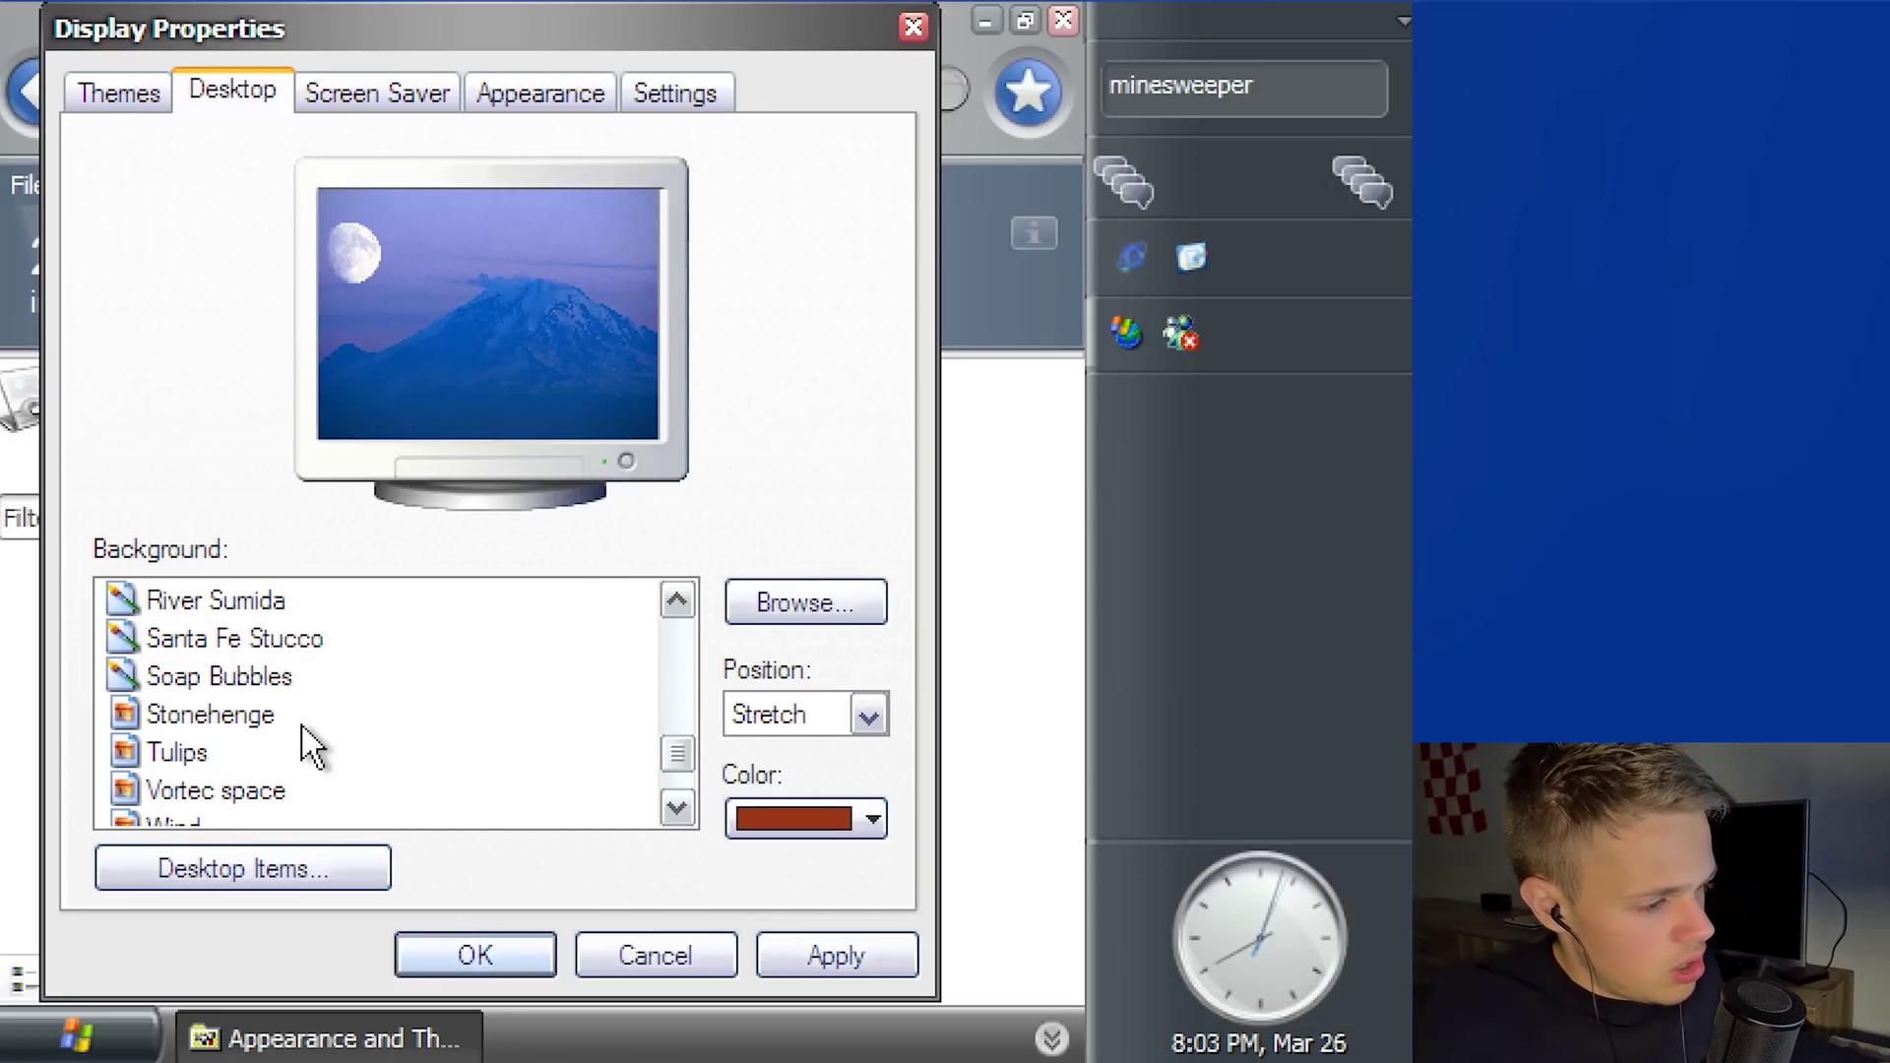
pyautogui.click(254, 717)
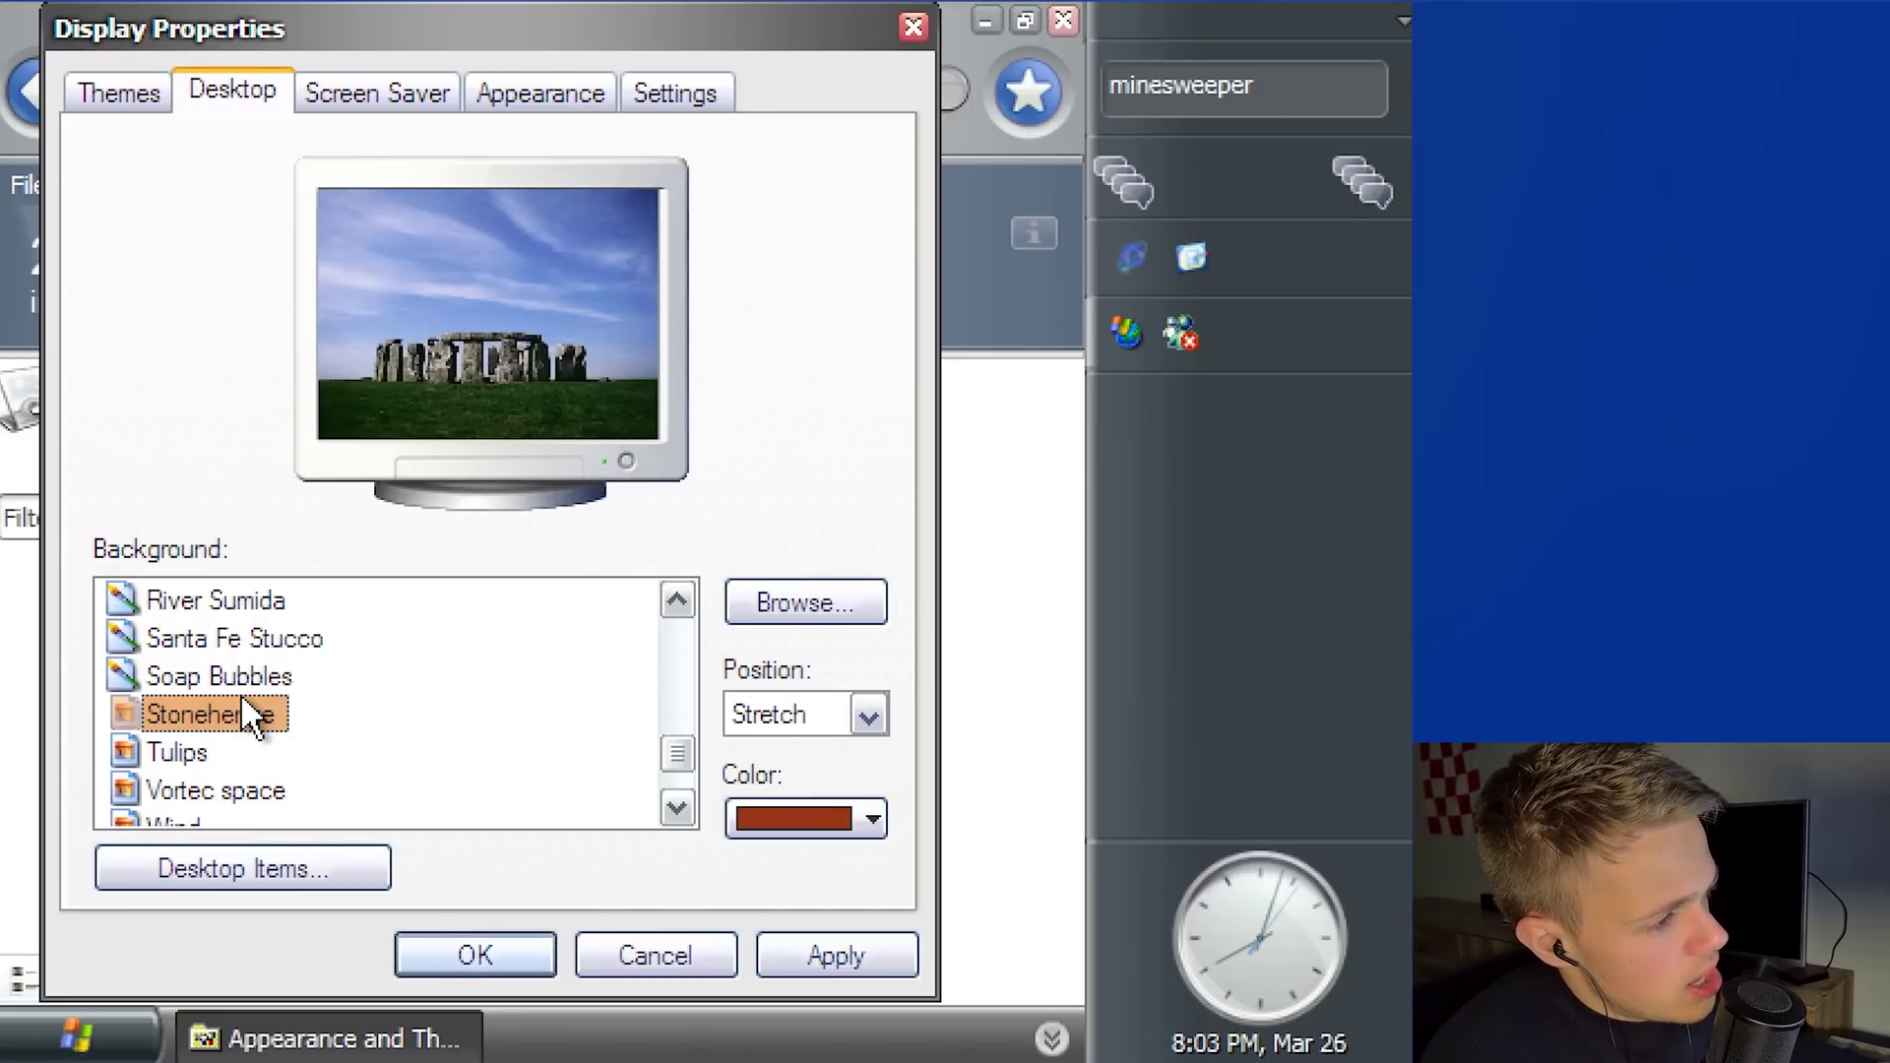
pyautogui.click(236, 684)
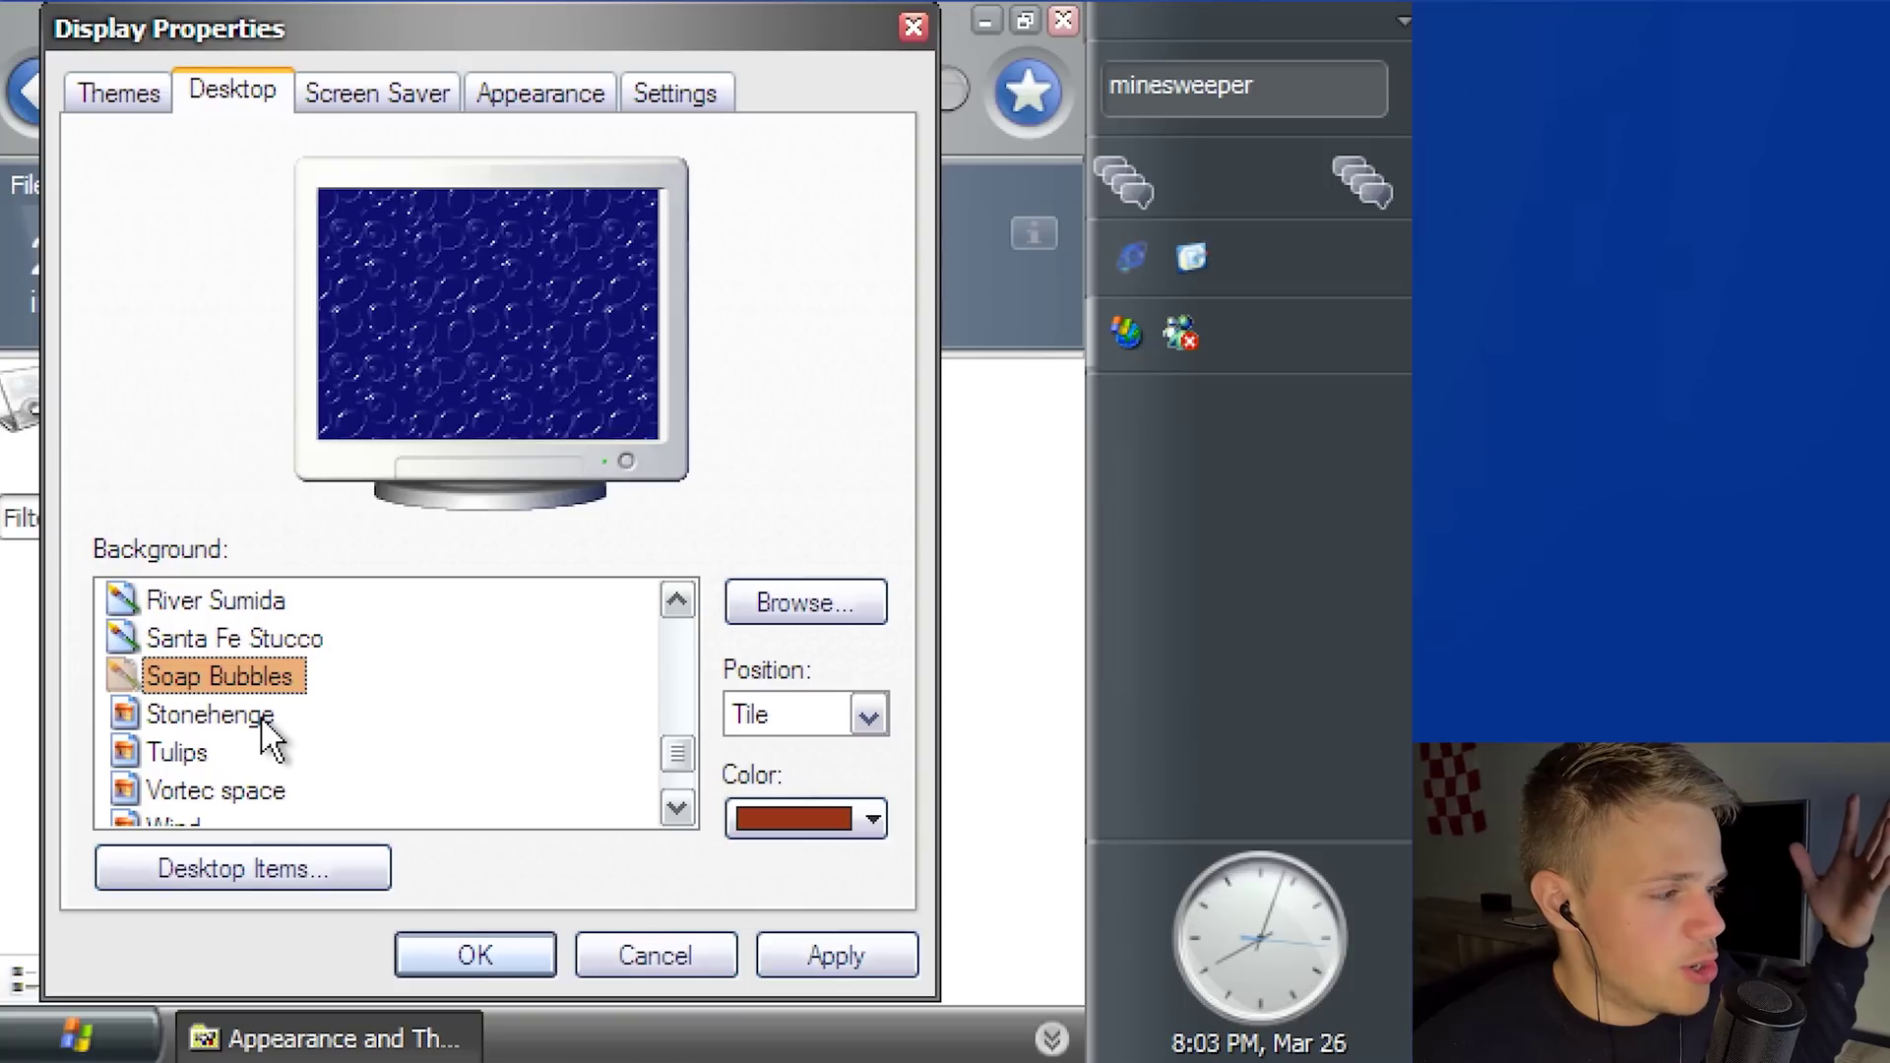
pyautogui.click(240, 596)
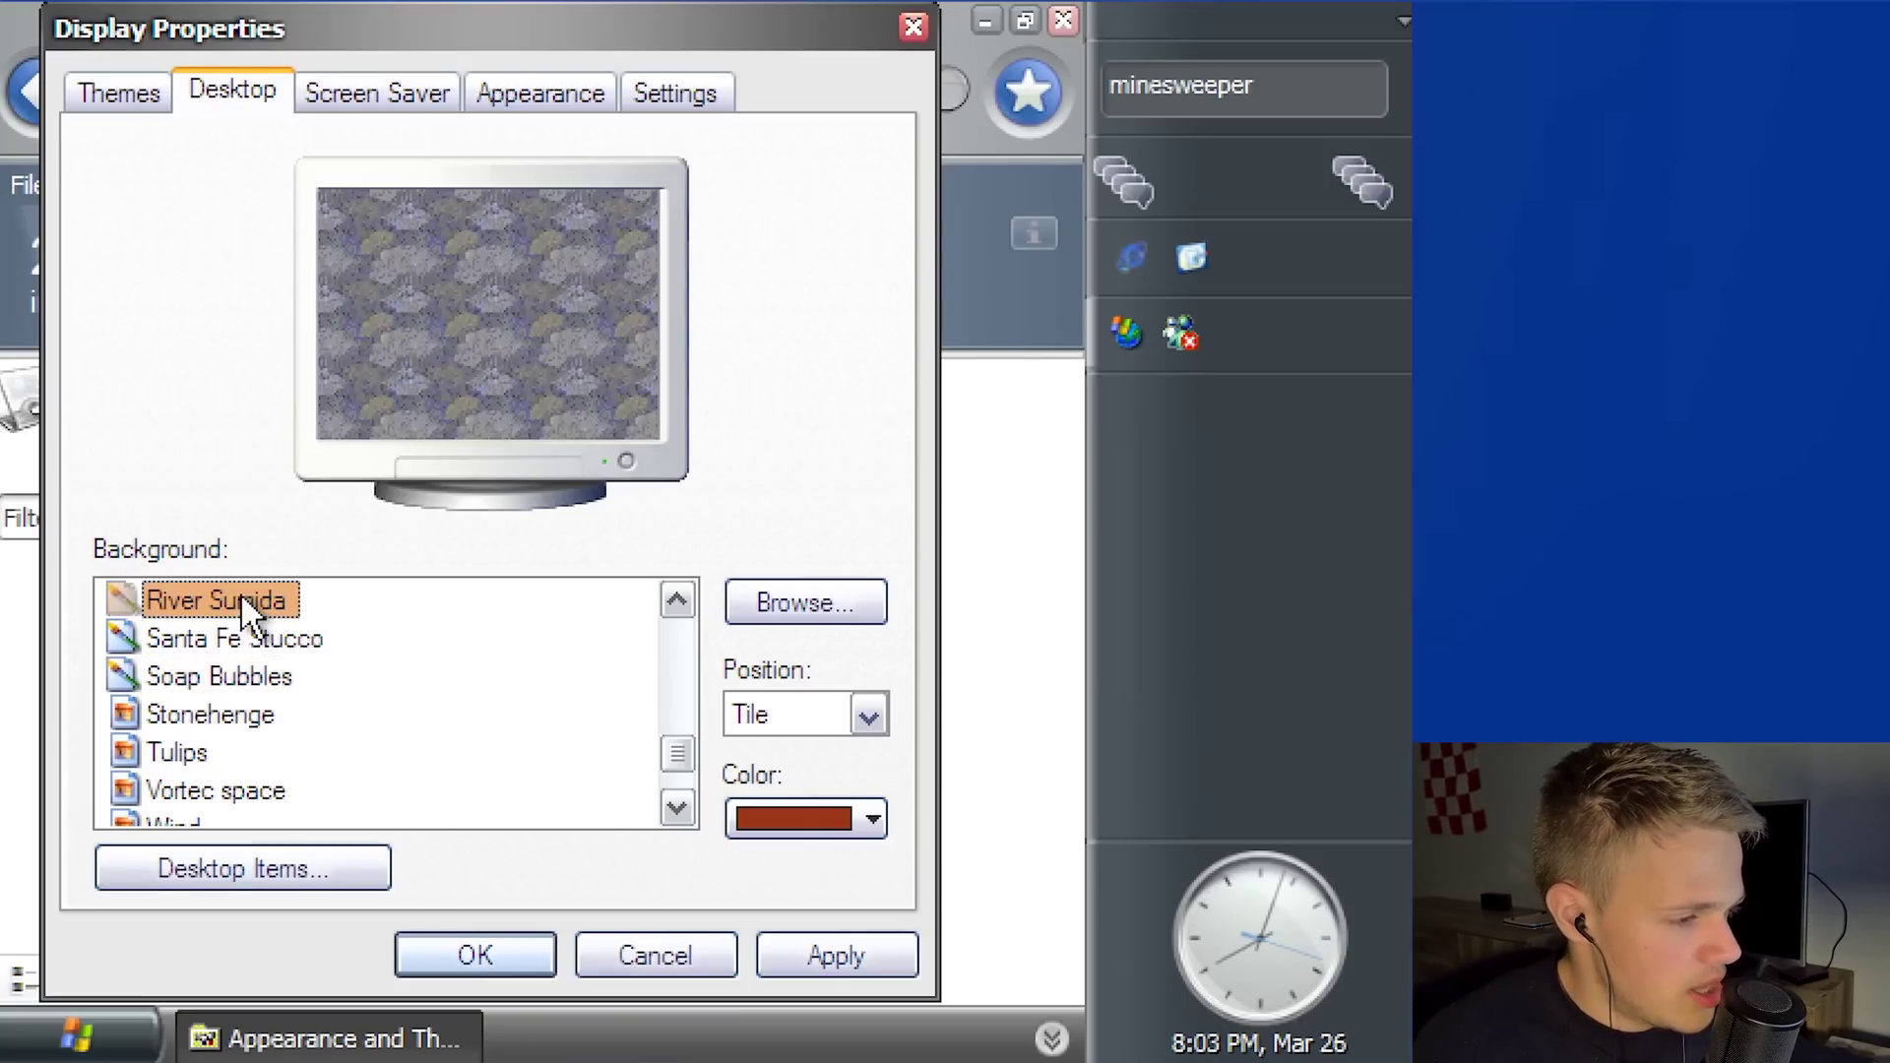
pyautogui.click(258, 638)
pyautogui.click(251, 678)
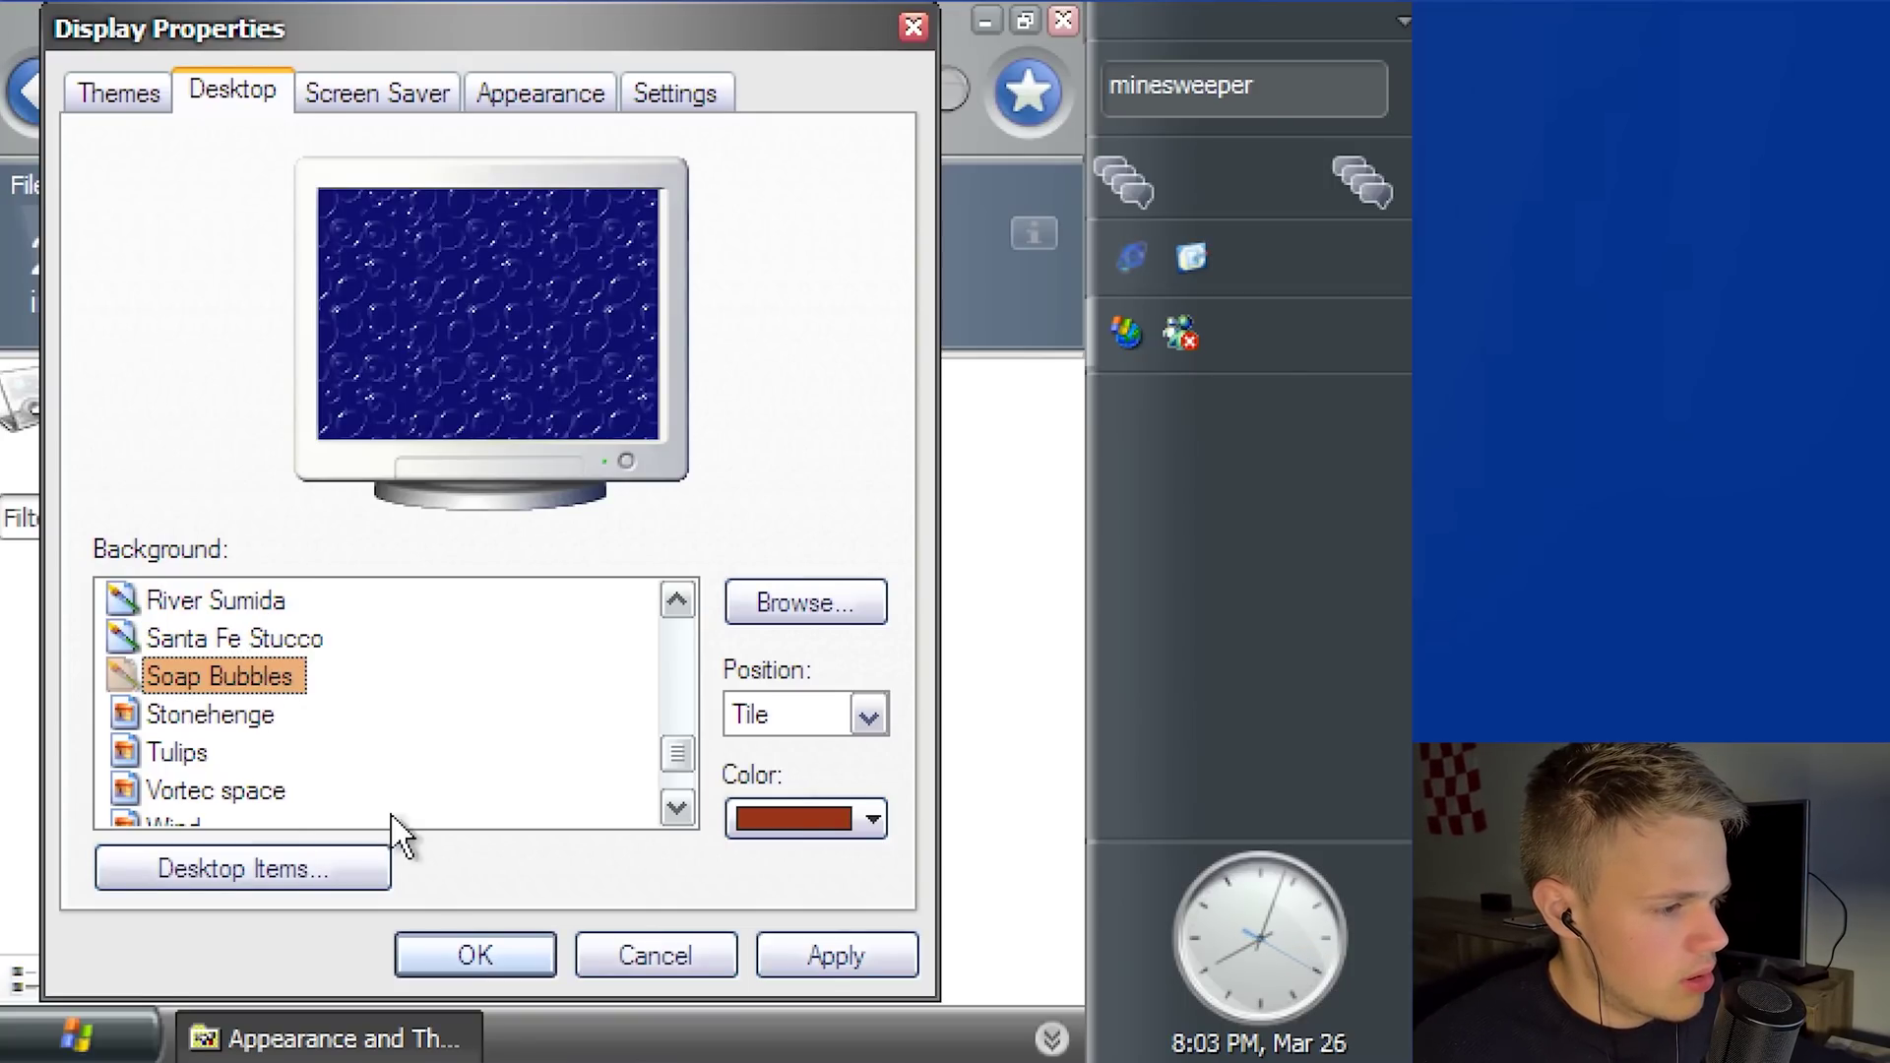
pyautogui.click(482, 925)
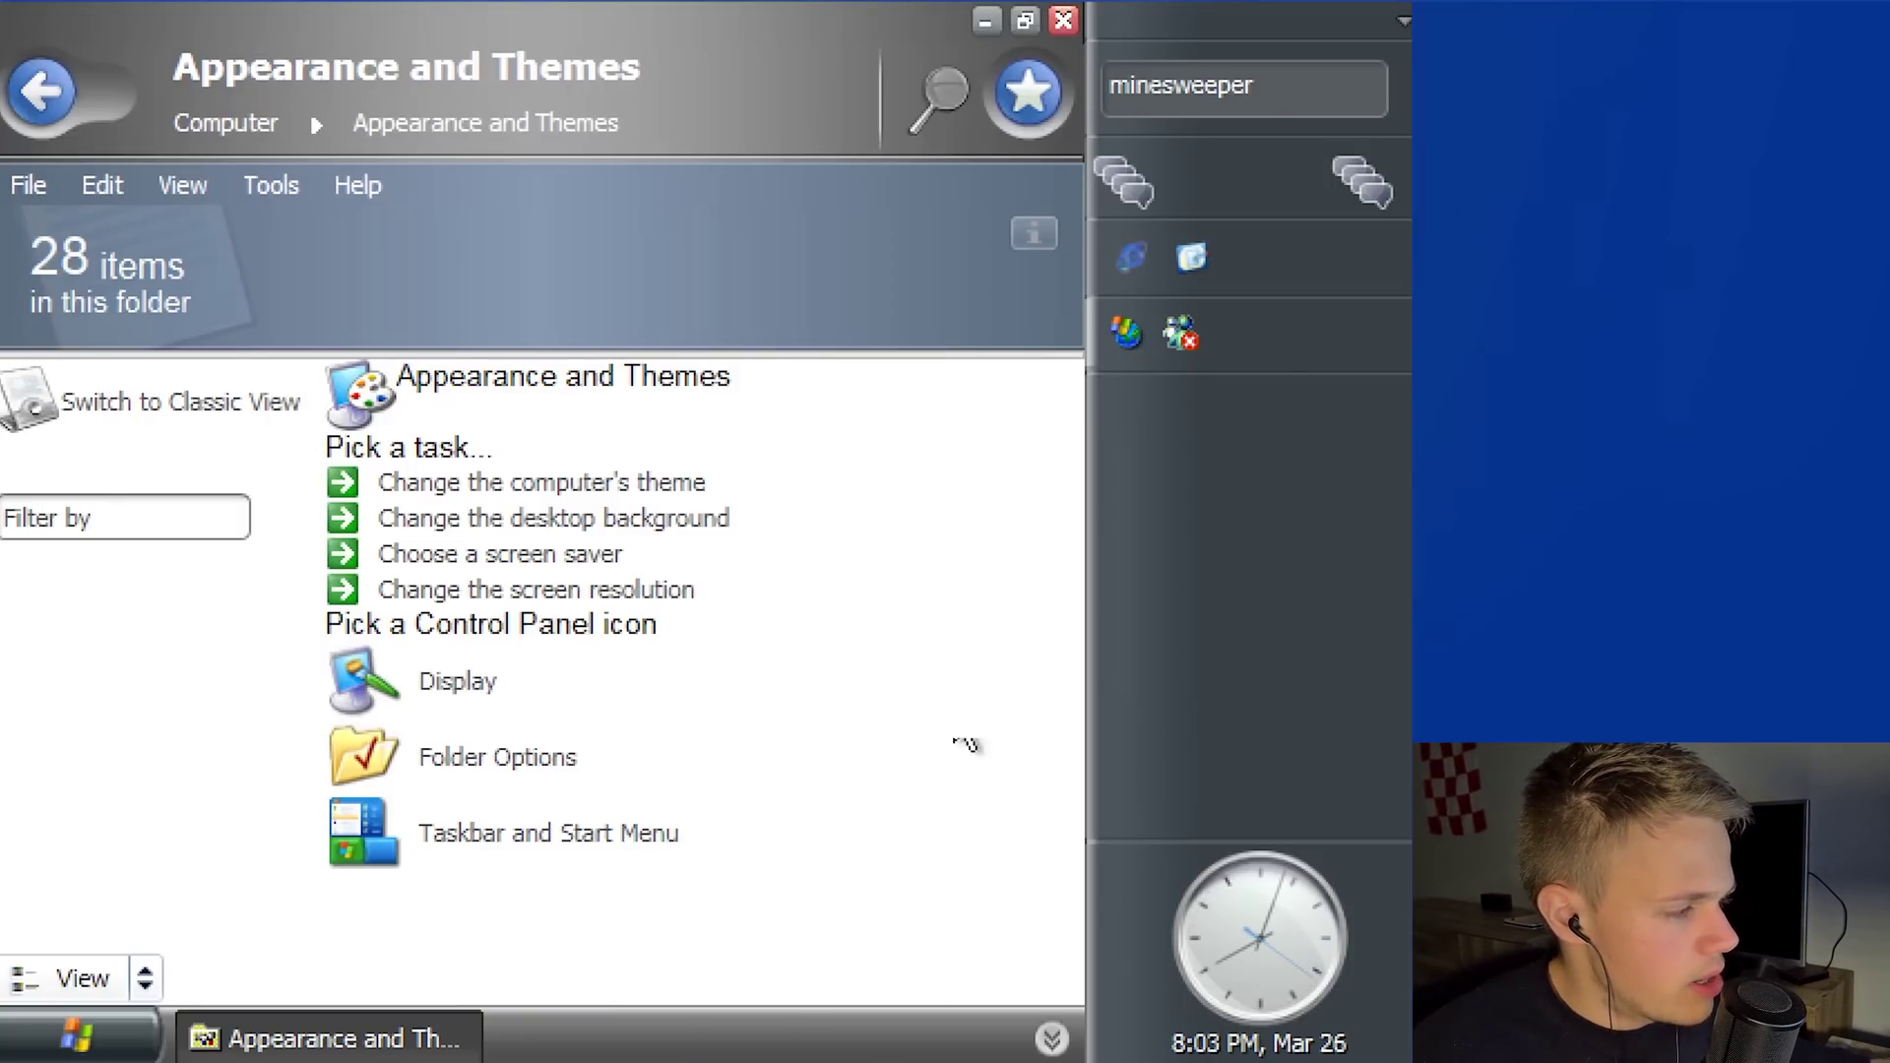
pyautogui.click(985, 20)
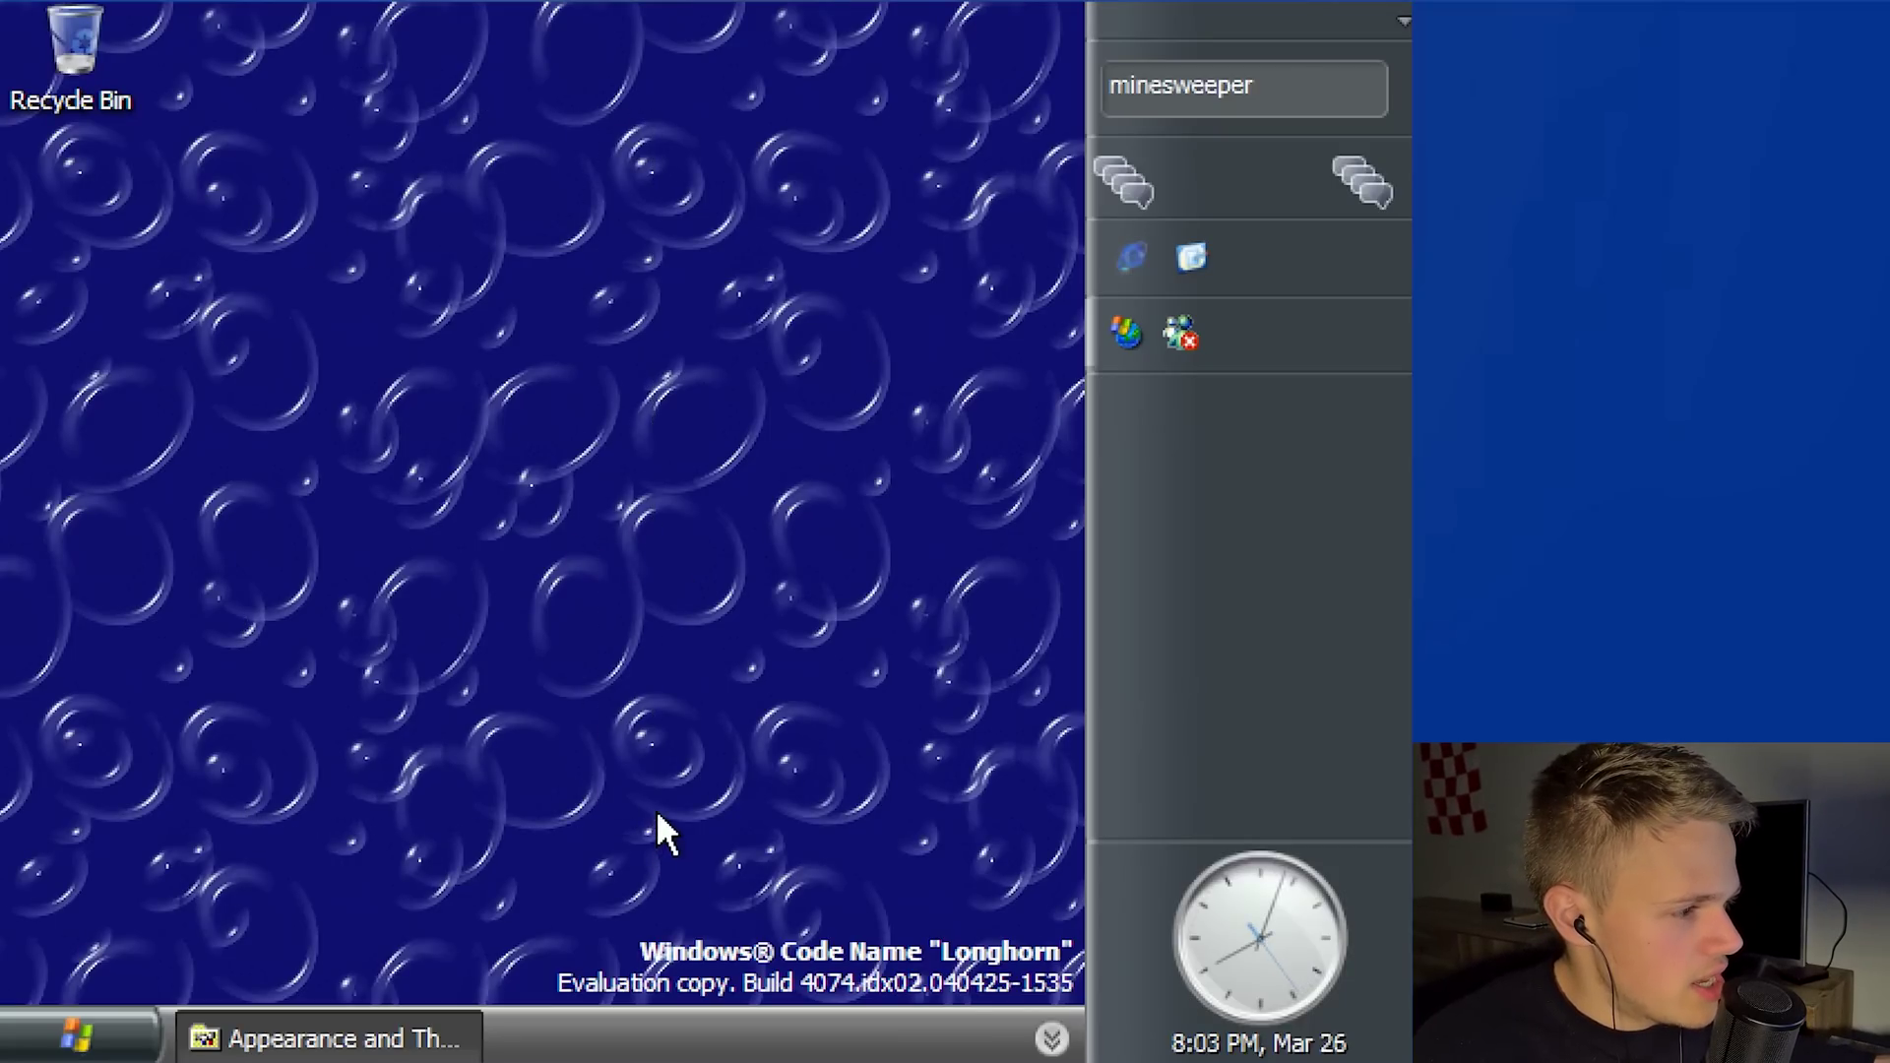
# Sweep a selection box over the Soap Bubbles desktop and toggle the sidebar off and on.
pyautogui.moveTo(492, 465); pyautogui.dragTo(825, 902)
pyautogui.click(1063, 1043)
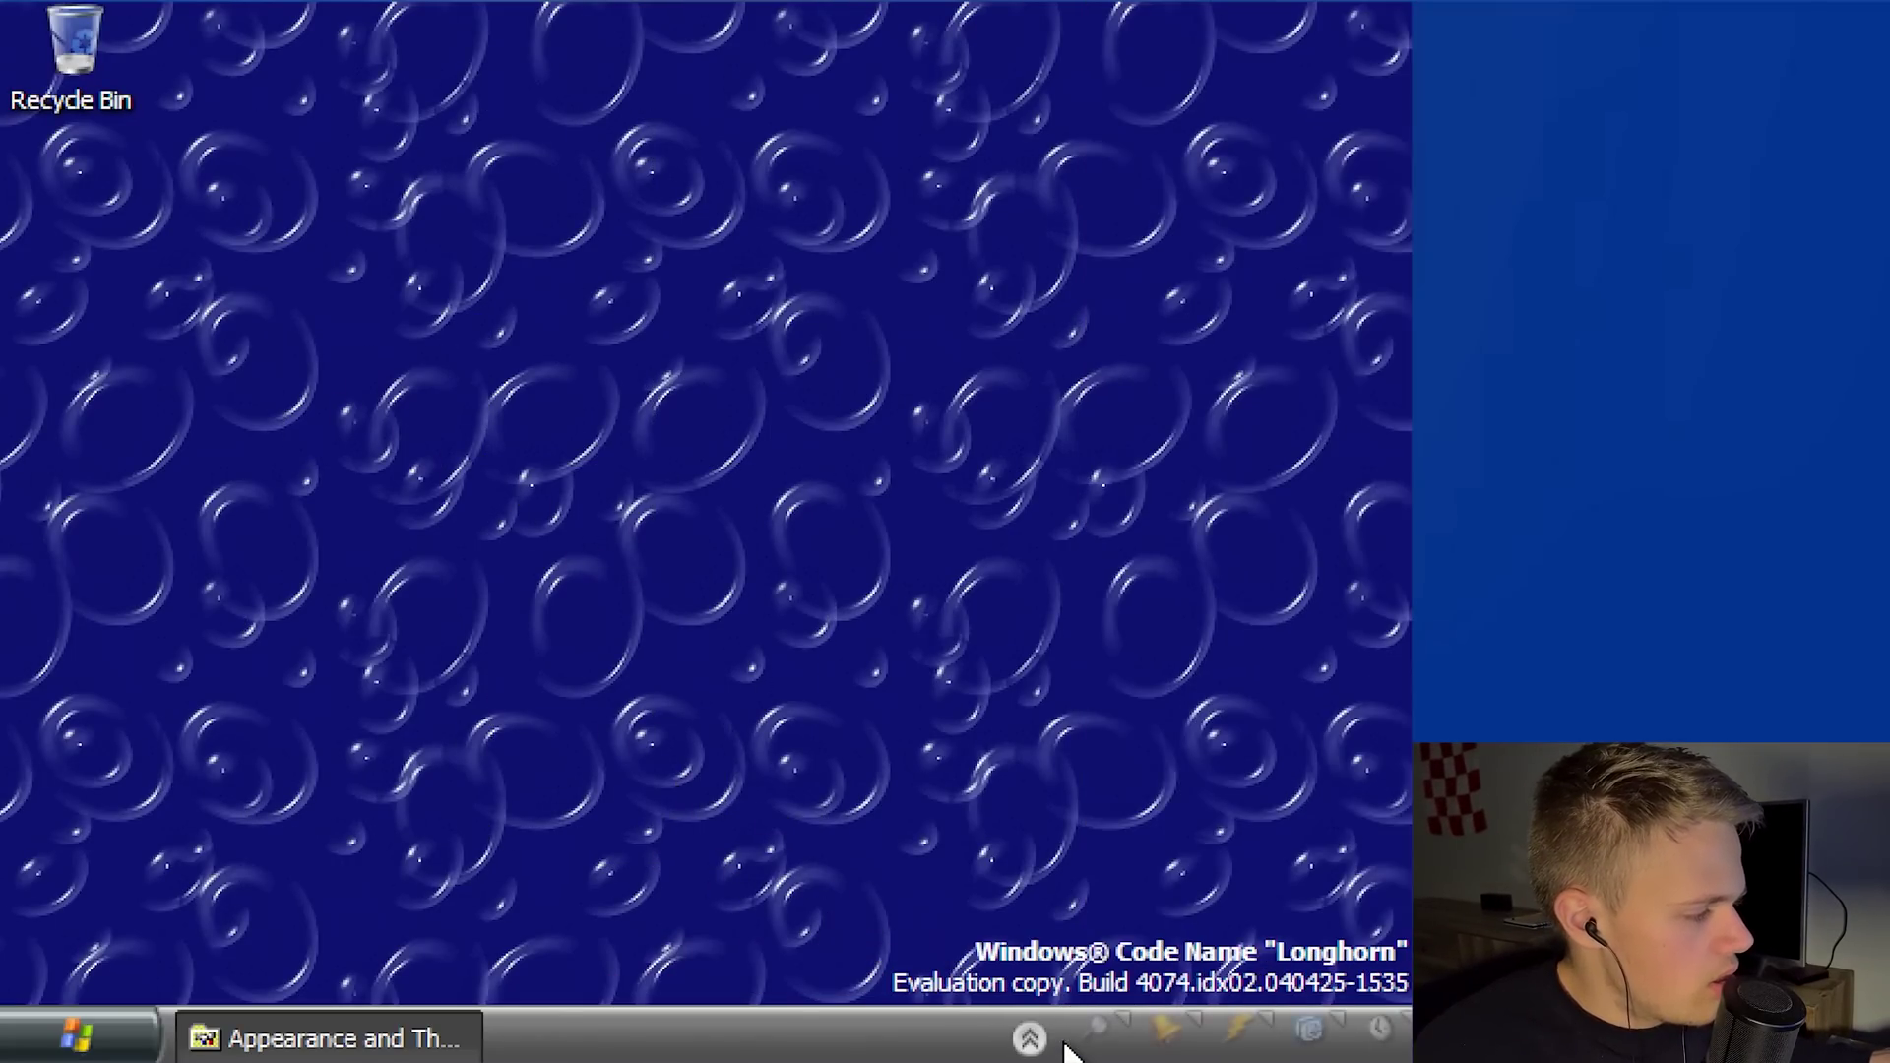
pyautogui.click(1050, 1046)
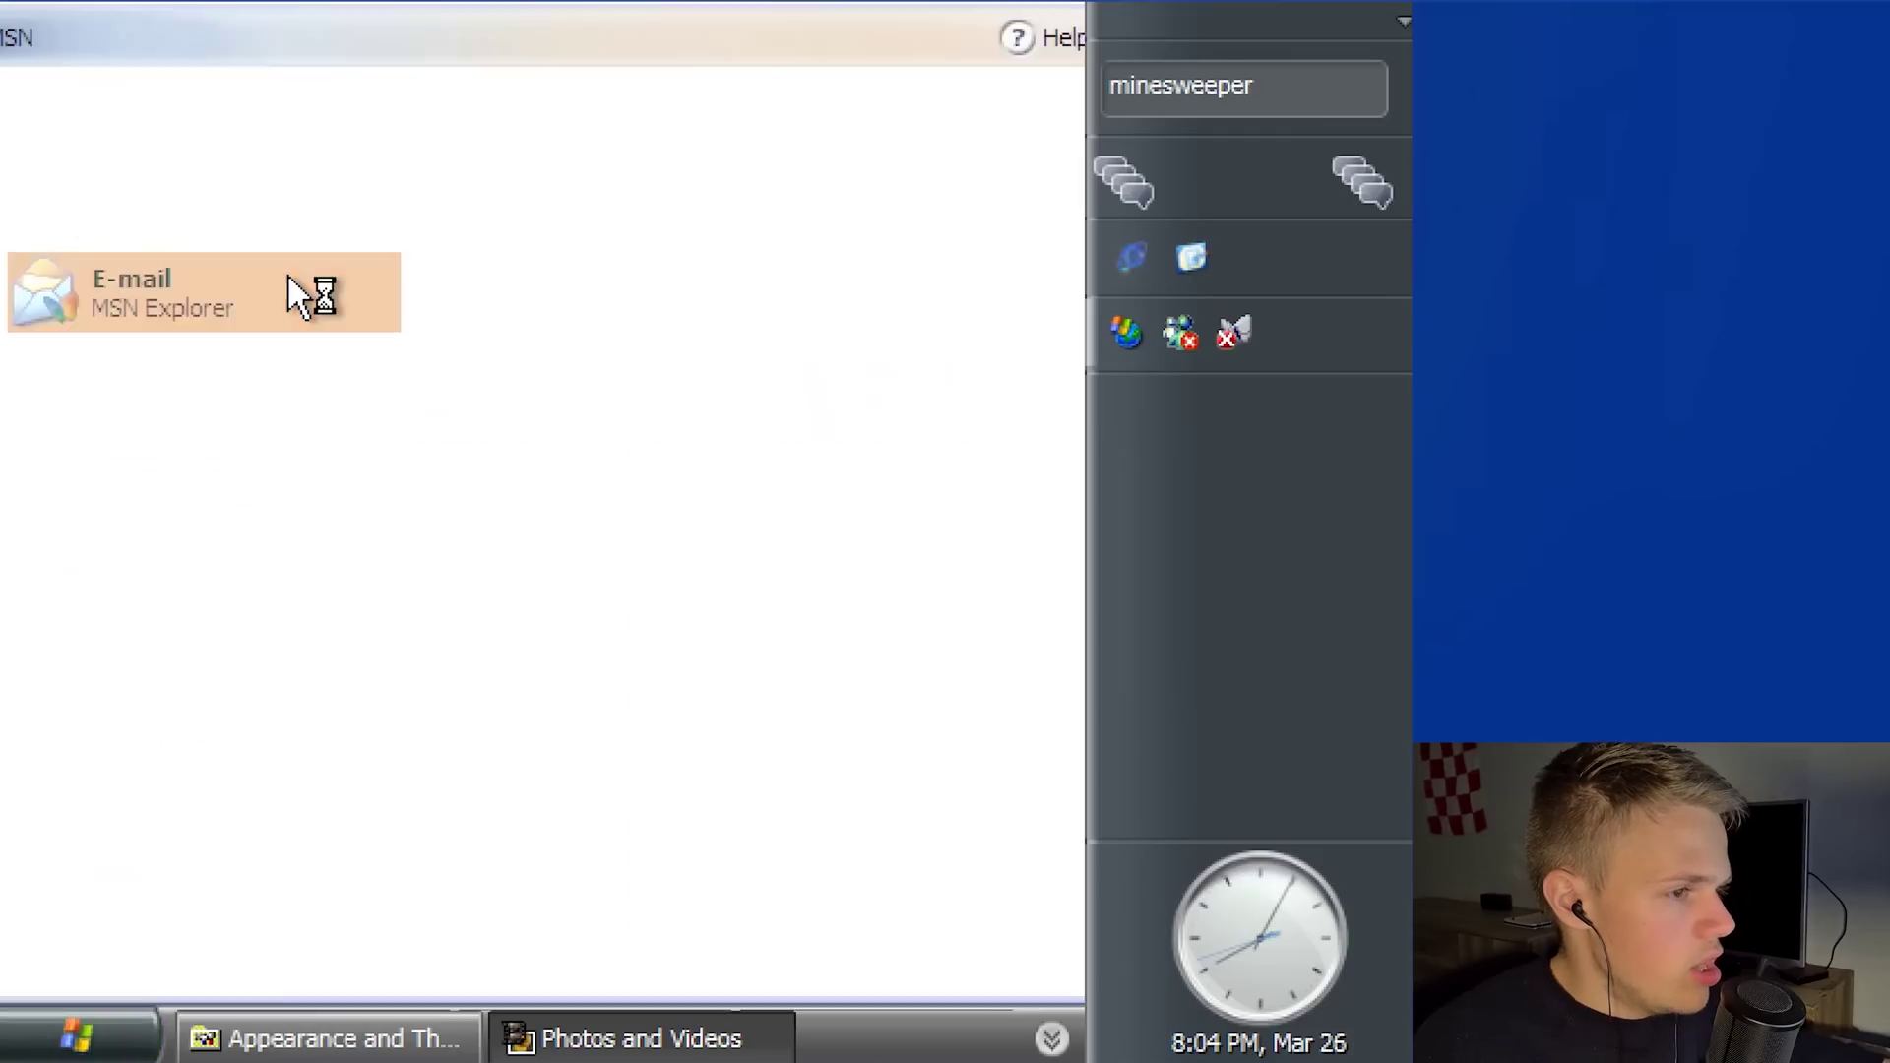
# Start MSN Explorer e-mail, continue to setup, and choose Bolivia as the country.
pyautogui.click(288, 281)
pyautogui.click(959, 970)
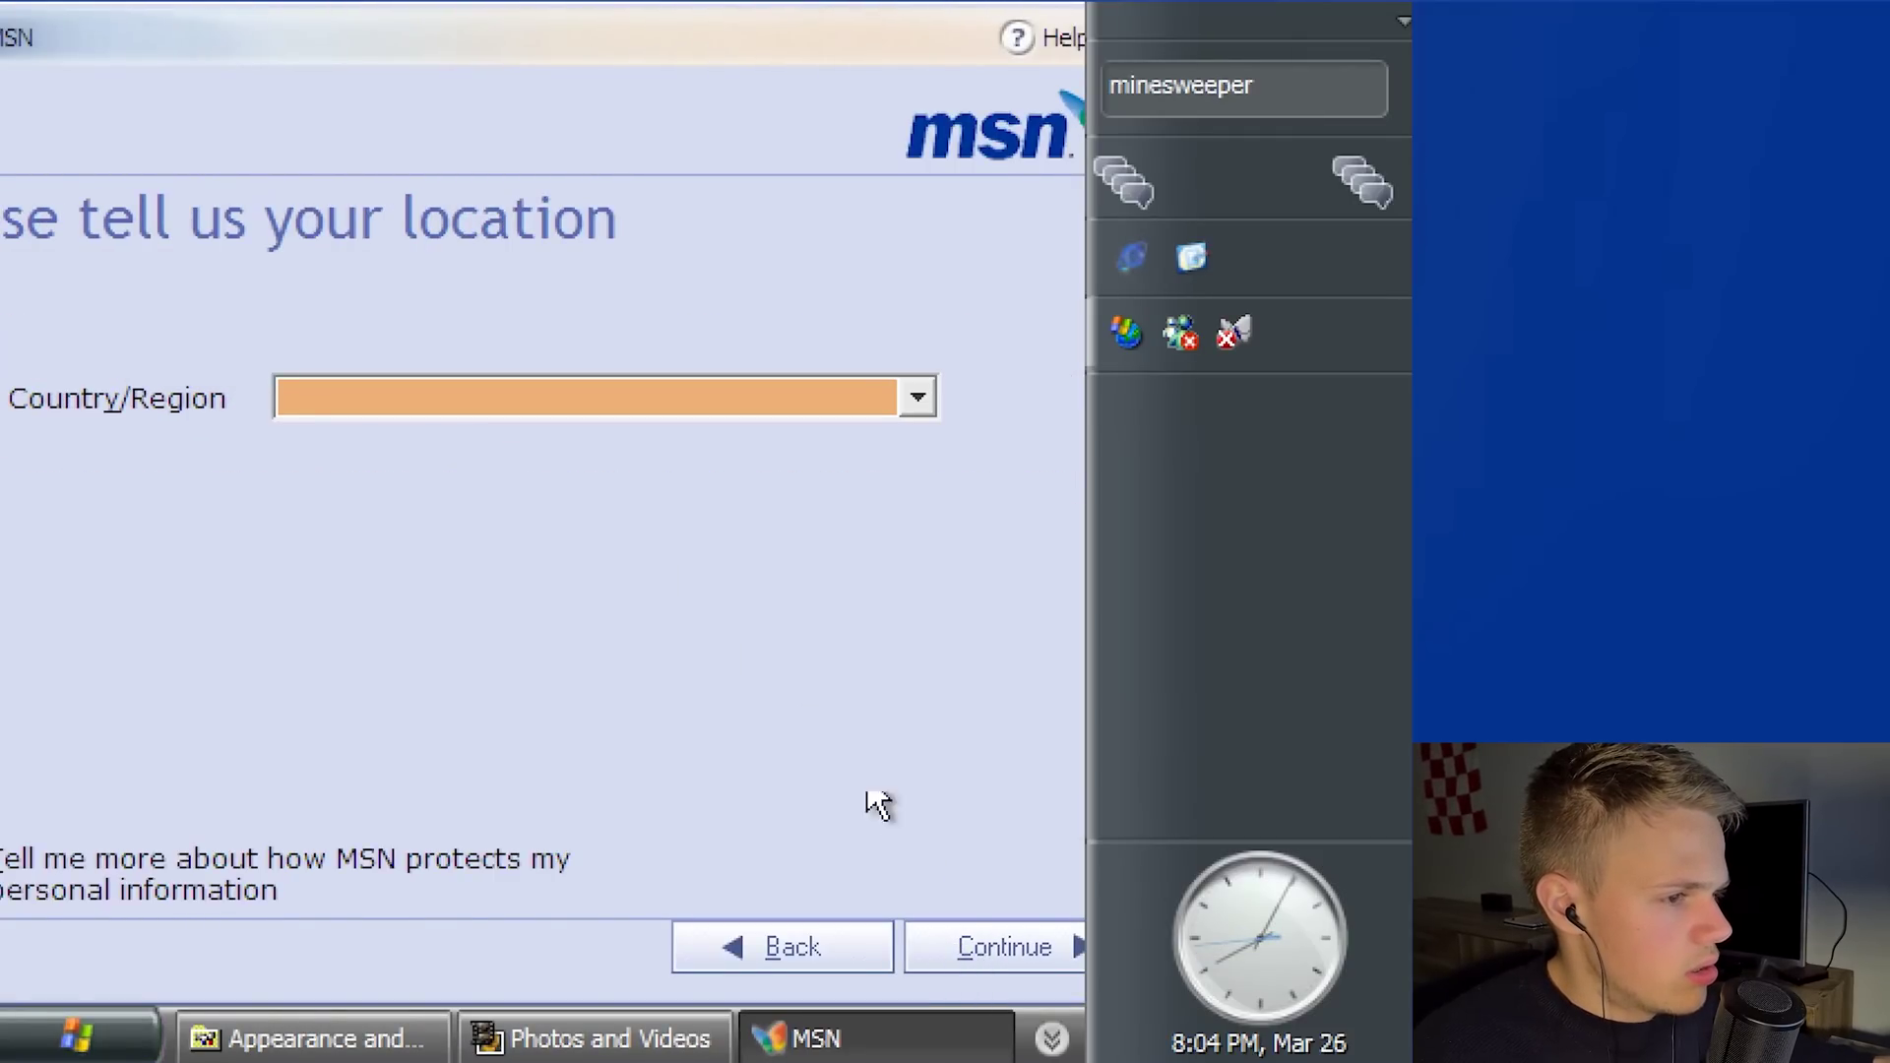
pyautogui.click(844, 404)
pyautogui.click(681, 950)
# Go back to the MSN welcome page, move the window, and close MSN Explorer.
pyautogui.click(774, 945)
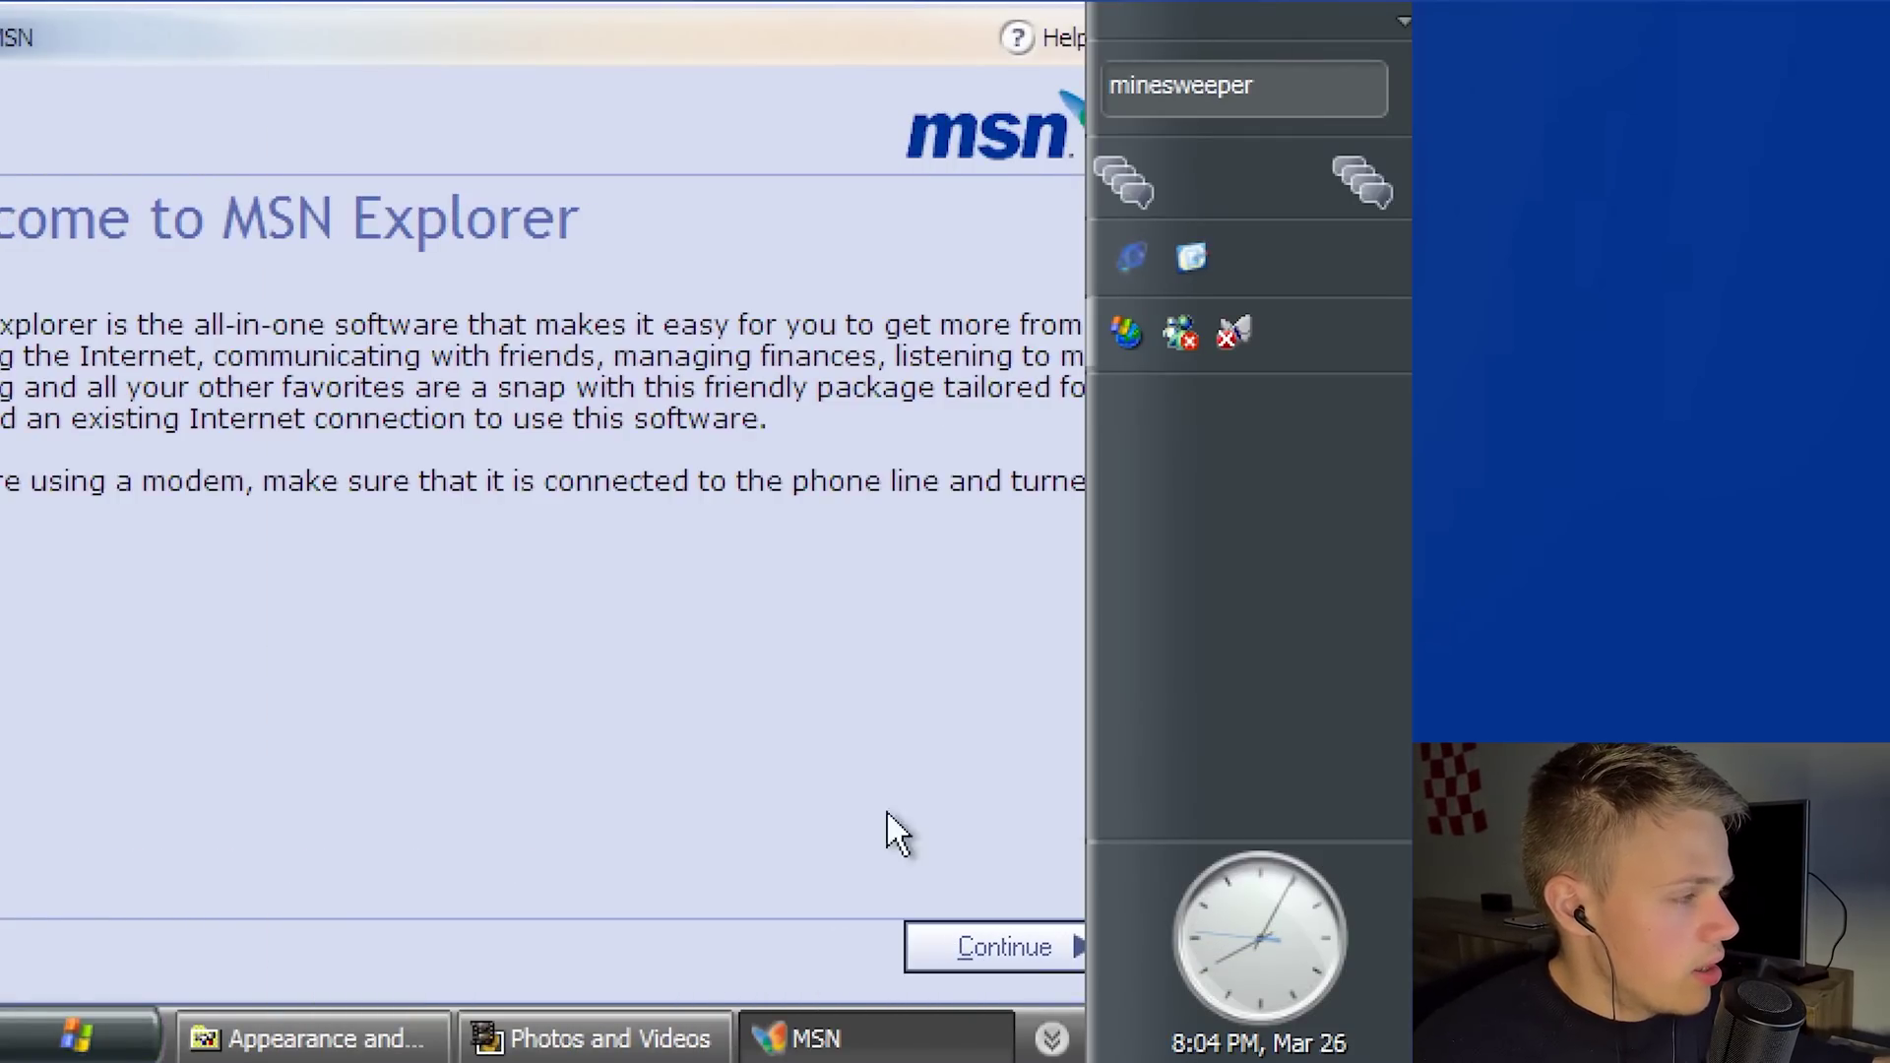
pyautogui.moveTo(993, 30); pyautogui.dragTo(669, 236)
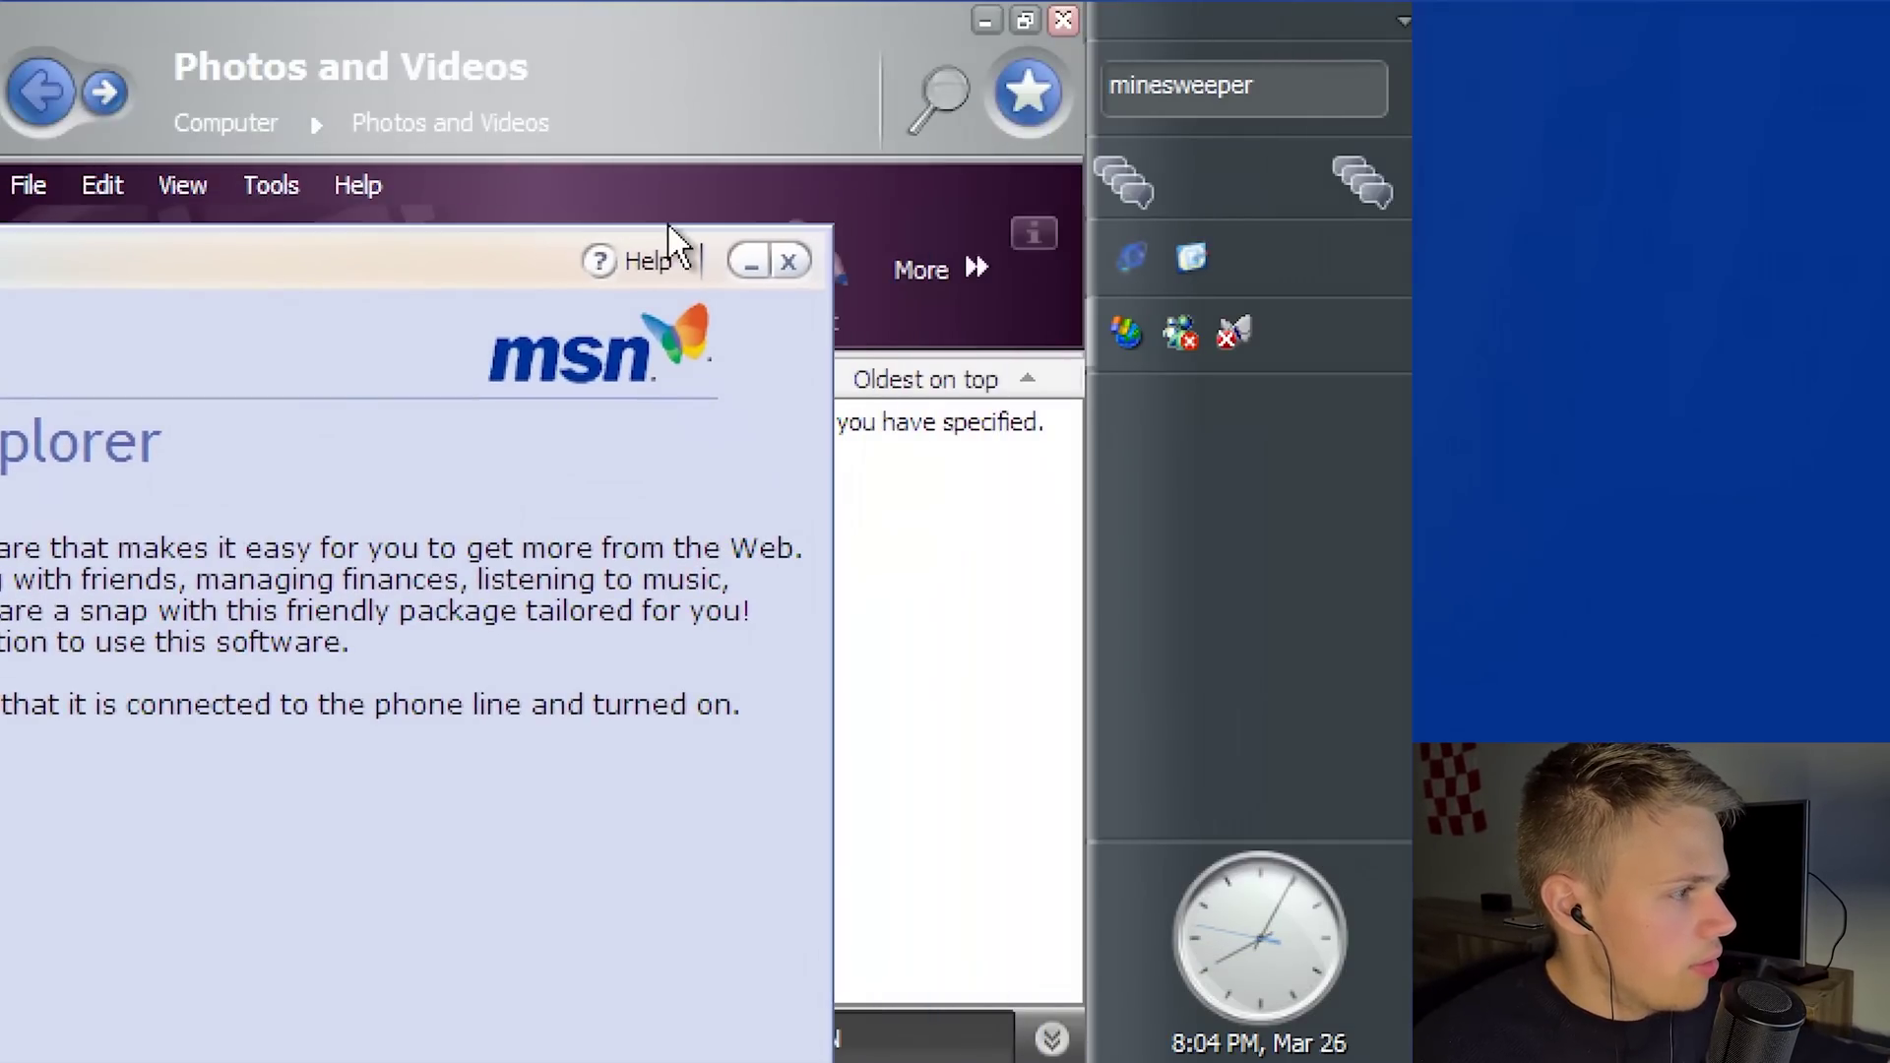
pyautogui.click(790, 261)
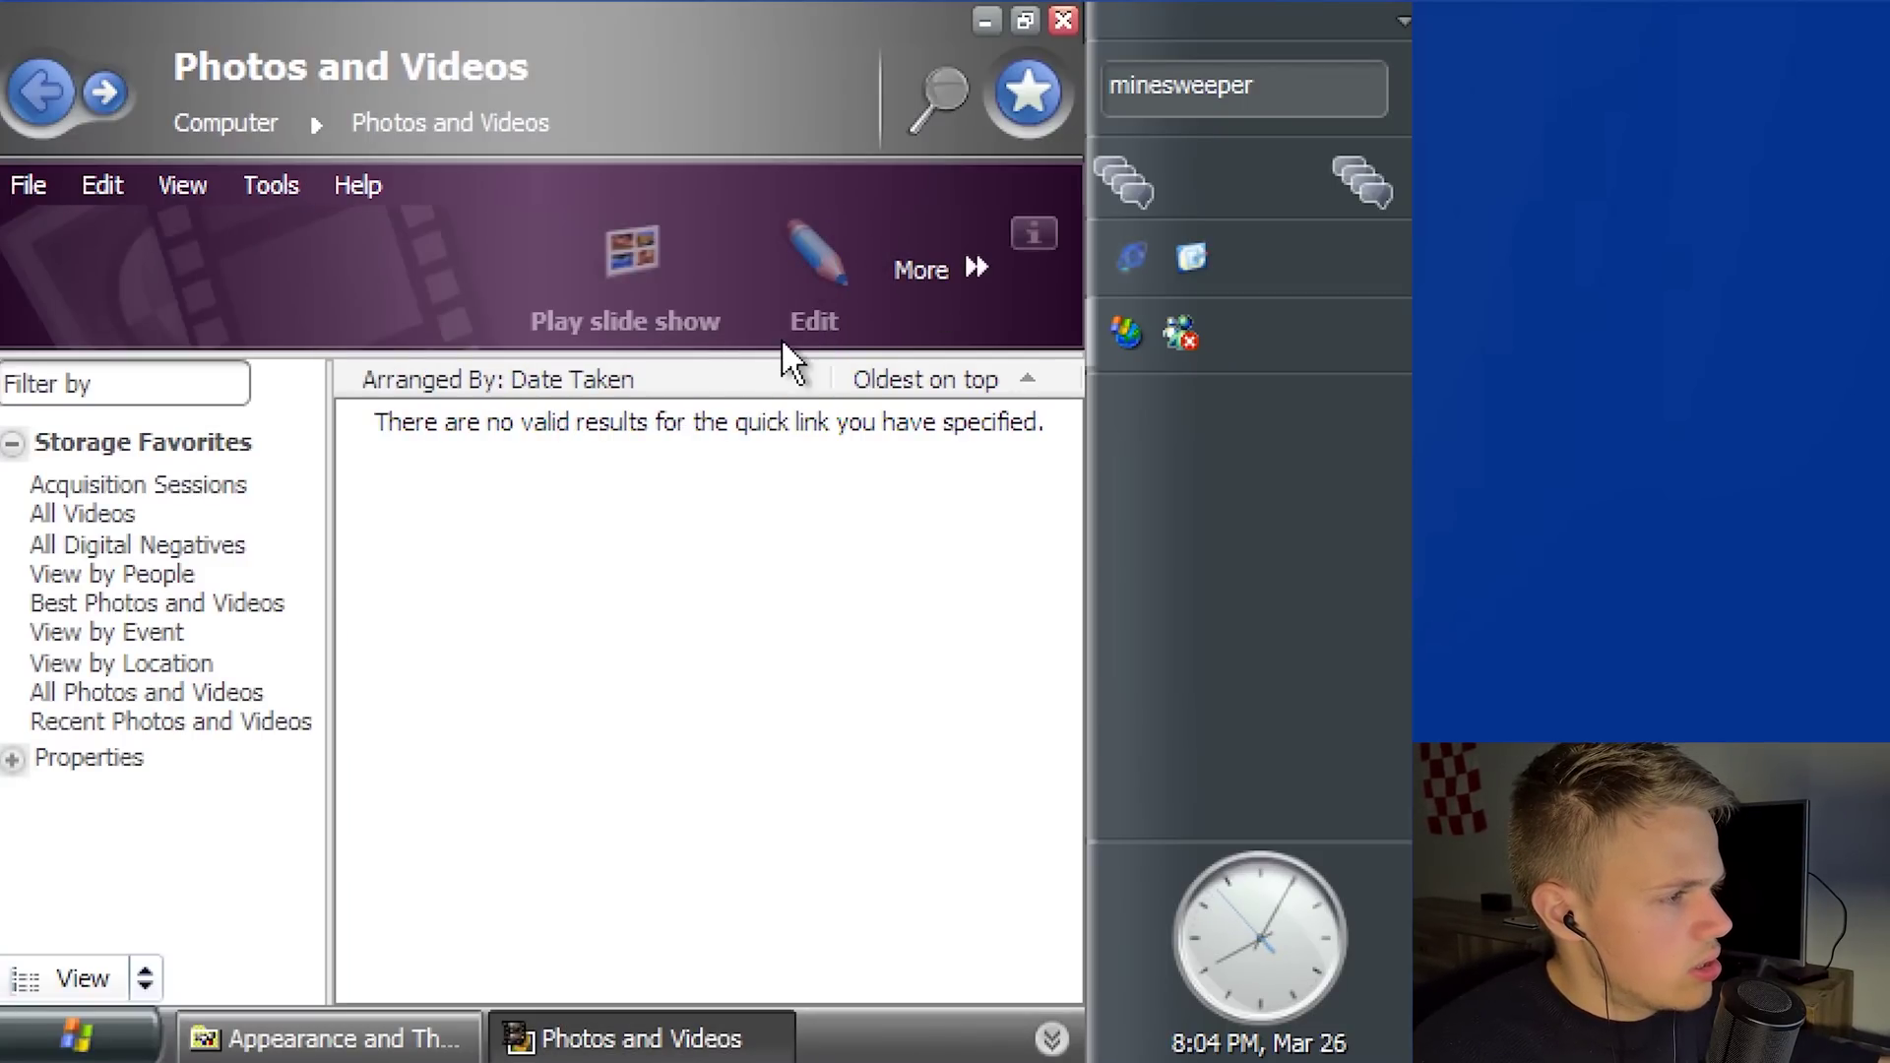
# Browse the Games and Accessories submenus under All Programs, then launch Notepad from Accessories.
pyautogui.click(118, 1039)
pyautogui.moveTo(250, 876)
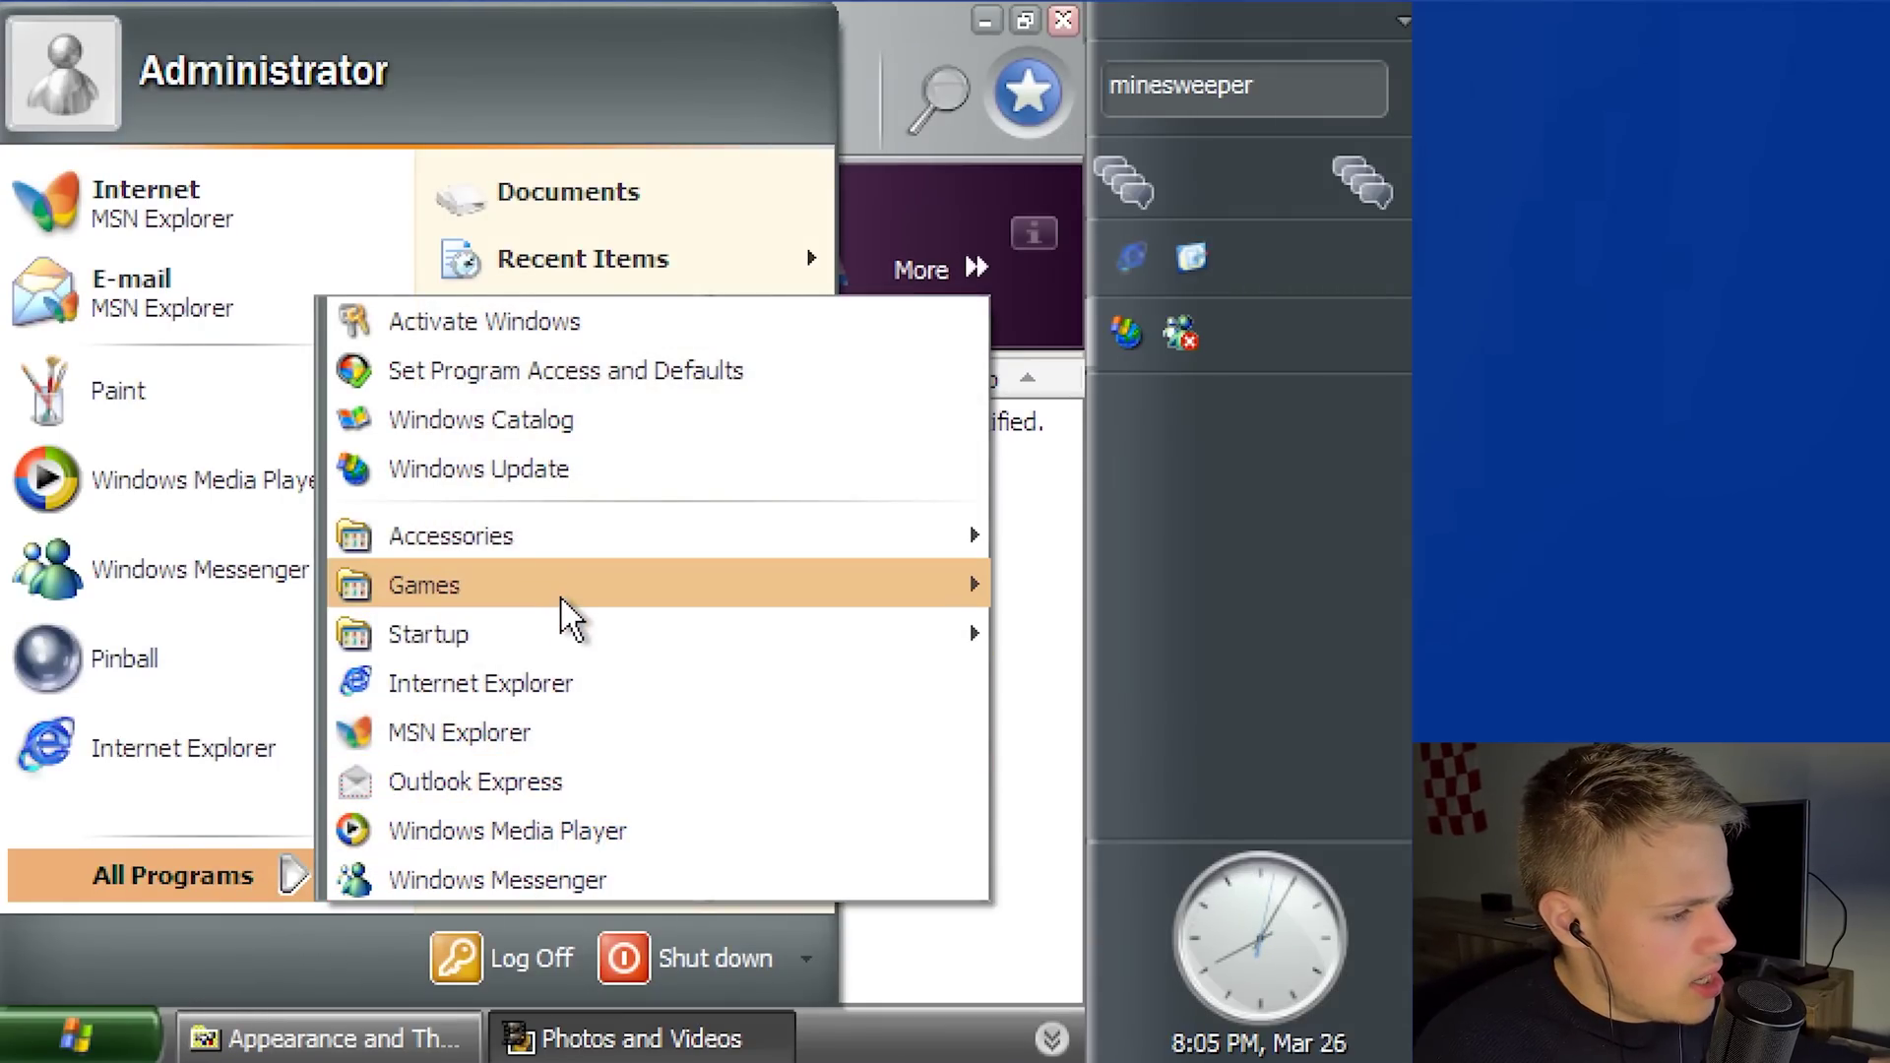
pyautogui.moveTo(579, 547)
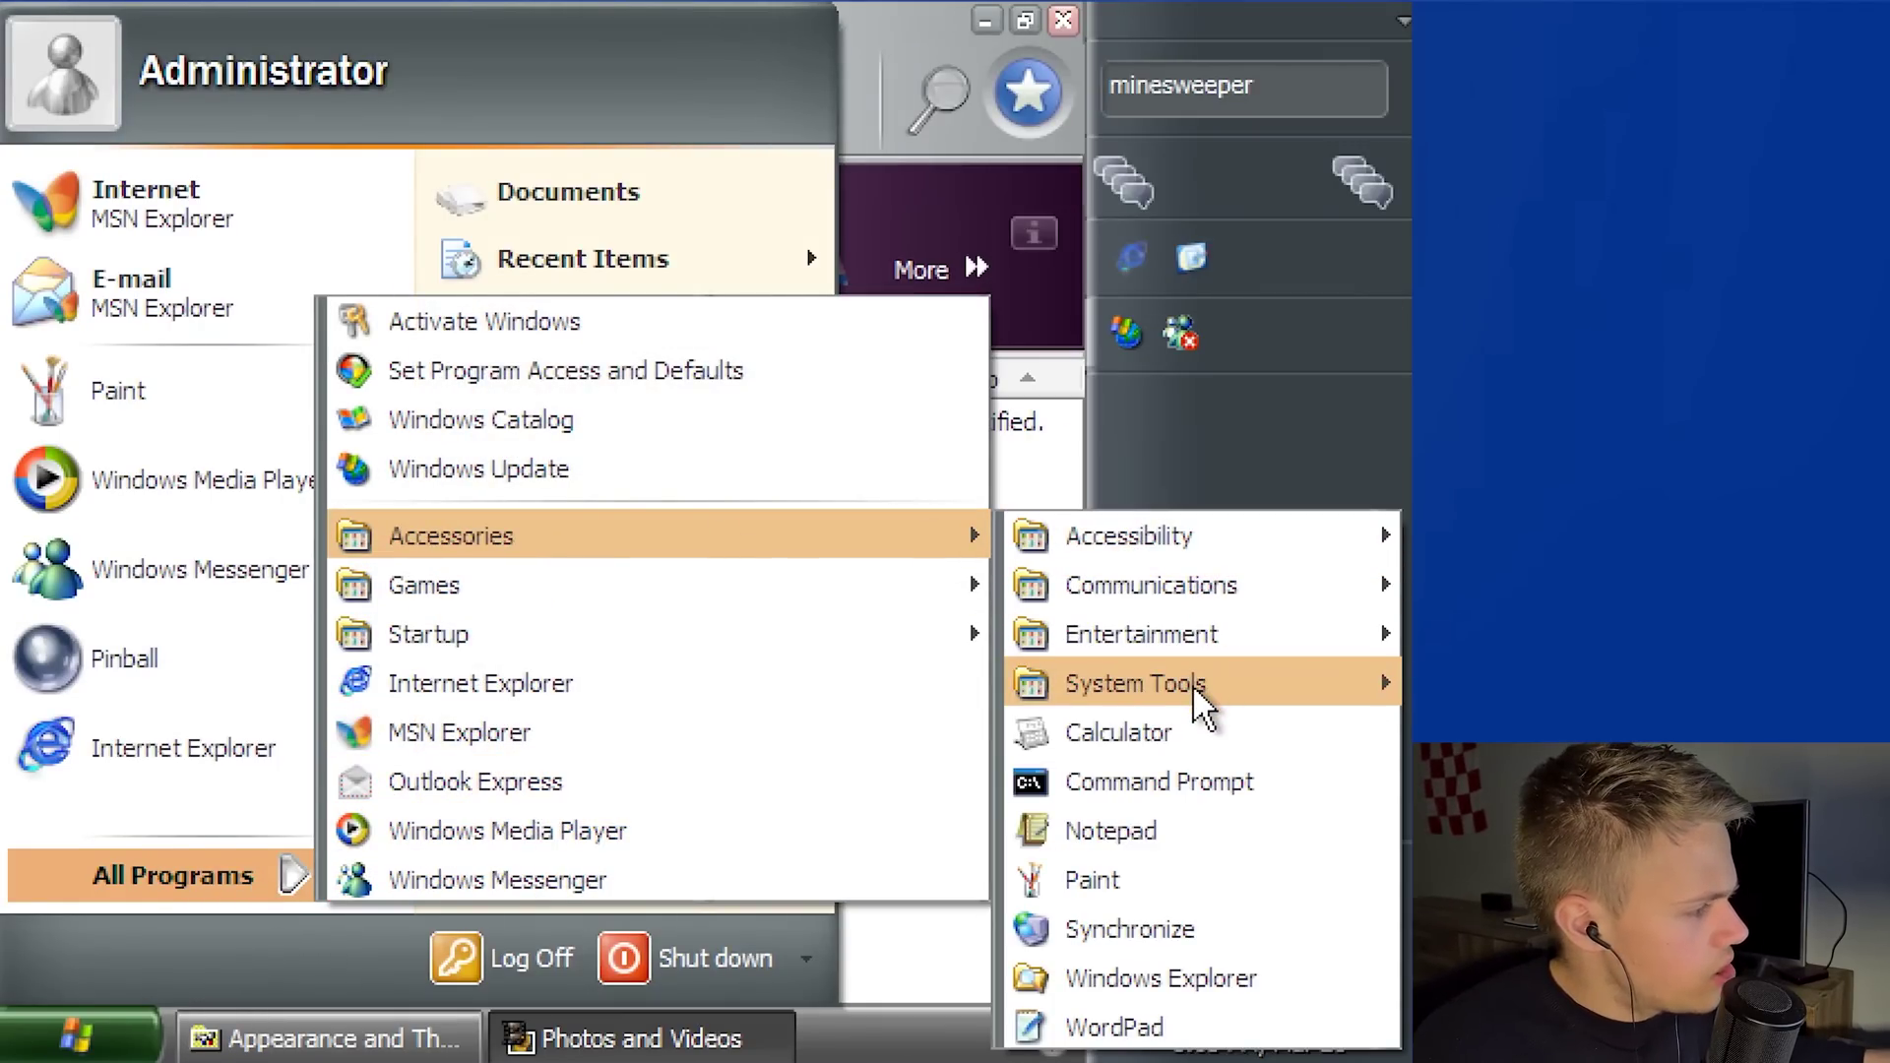
pyautogui.moveTo(1195, 646)
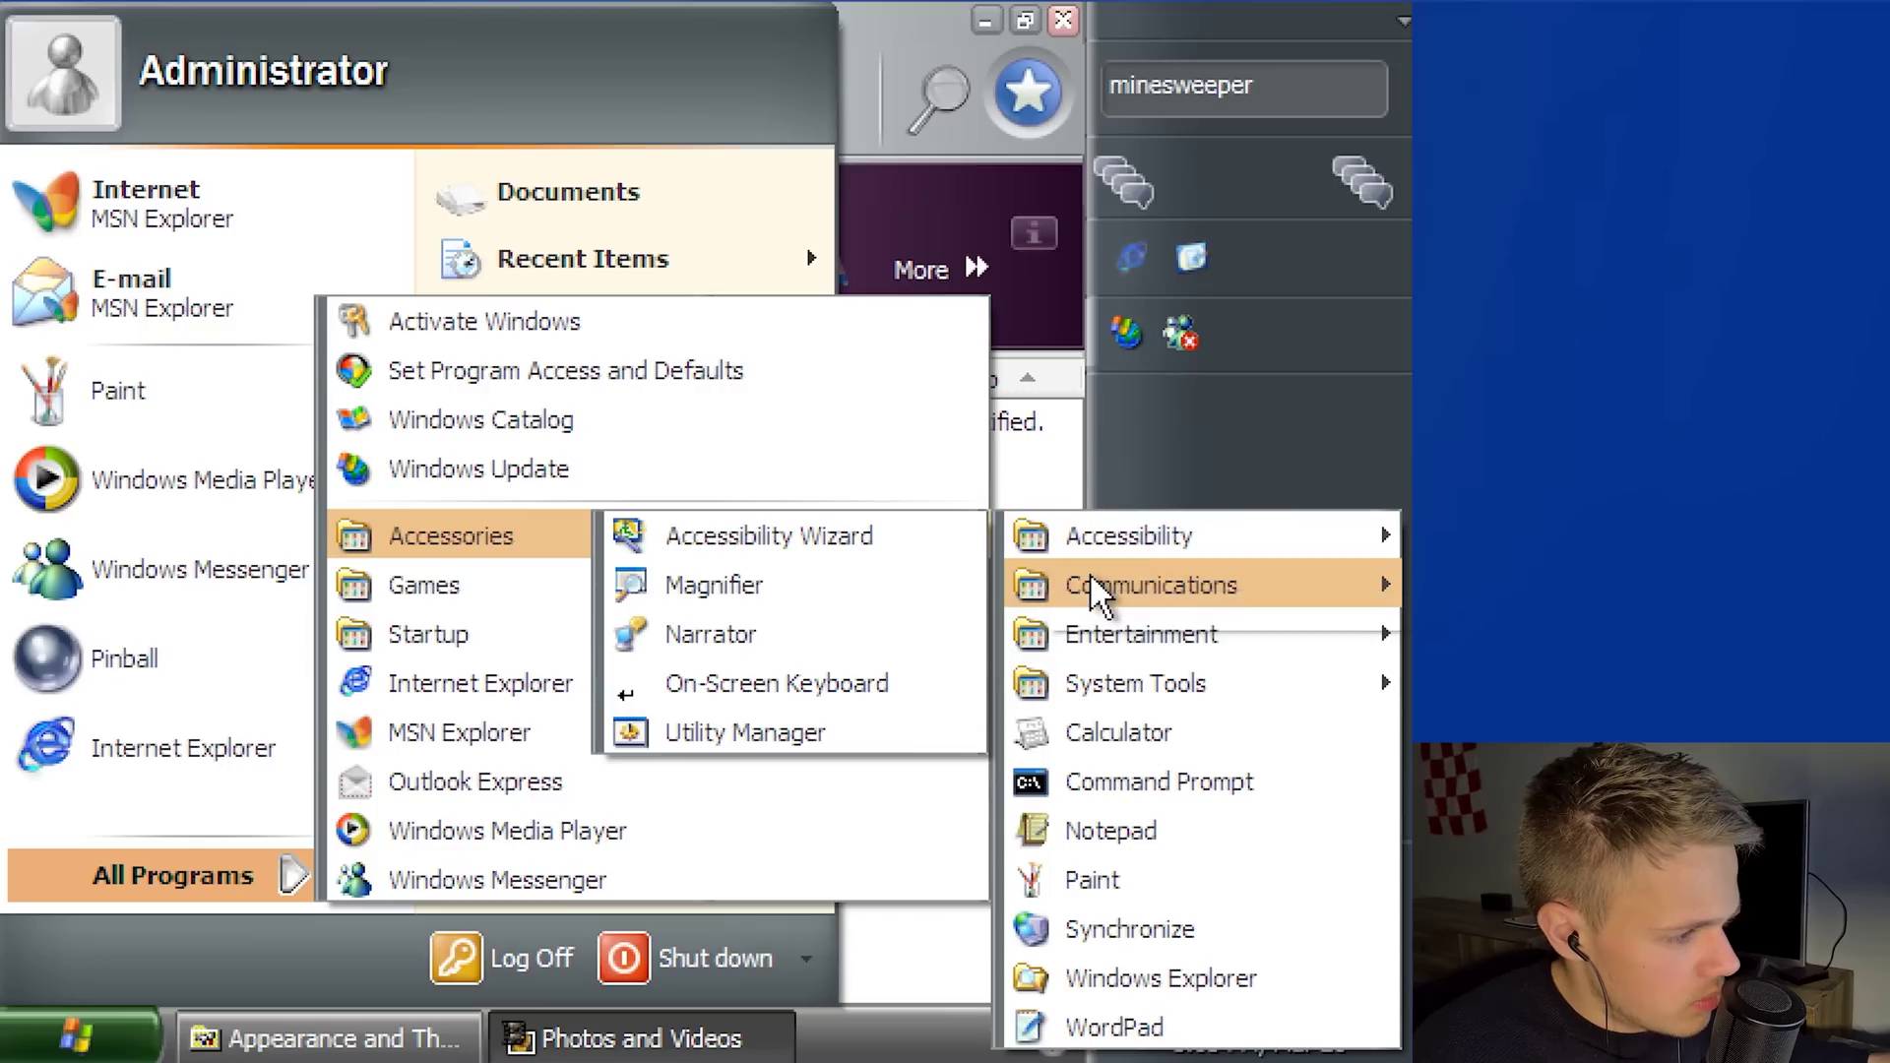
pyautogui.click(1158, 847)
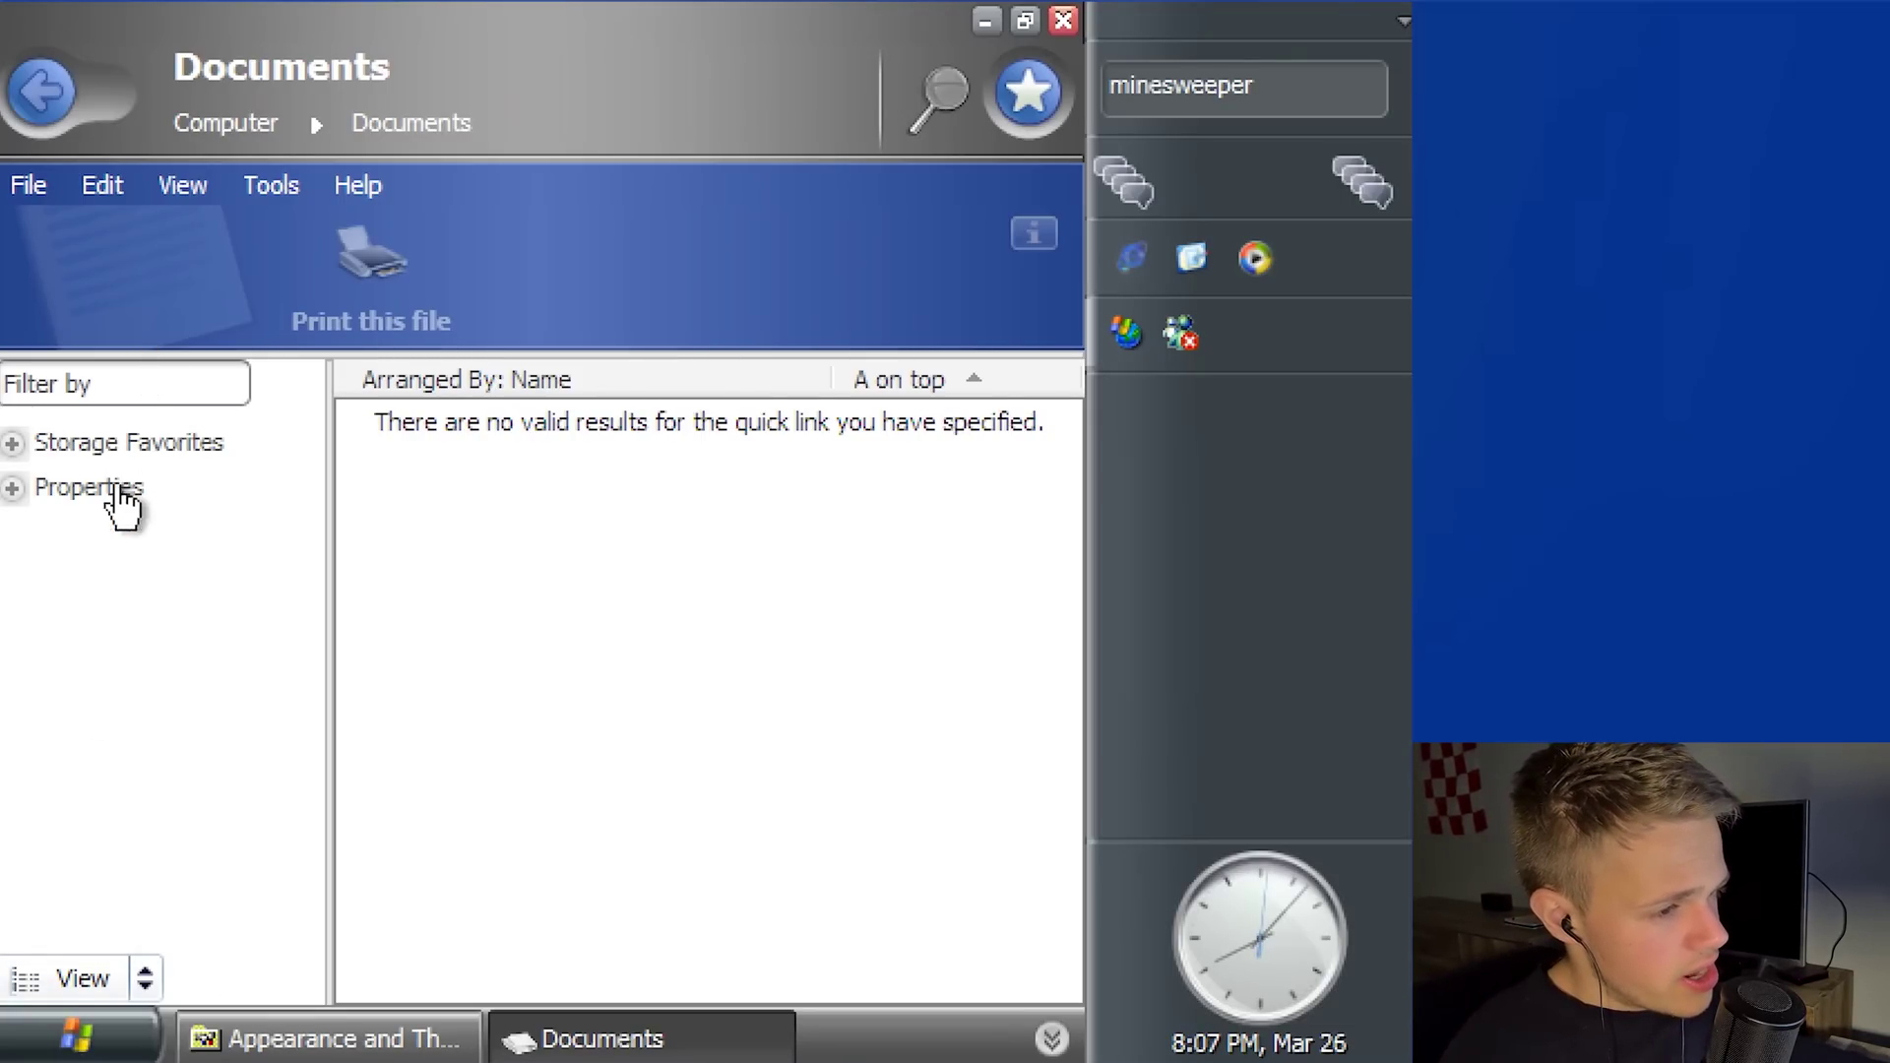
# Expand the Storage Favorites and Properties lists in the Documents folder pane.
pyautogui.click(59, 445)
pyautogui.click(93, 640)
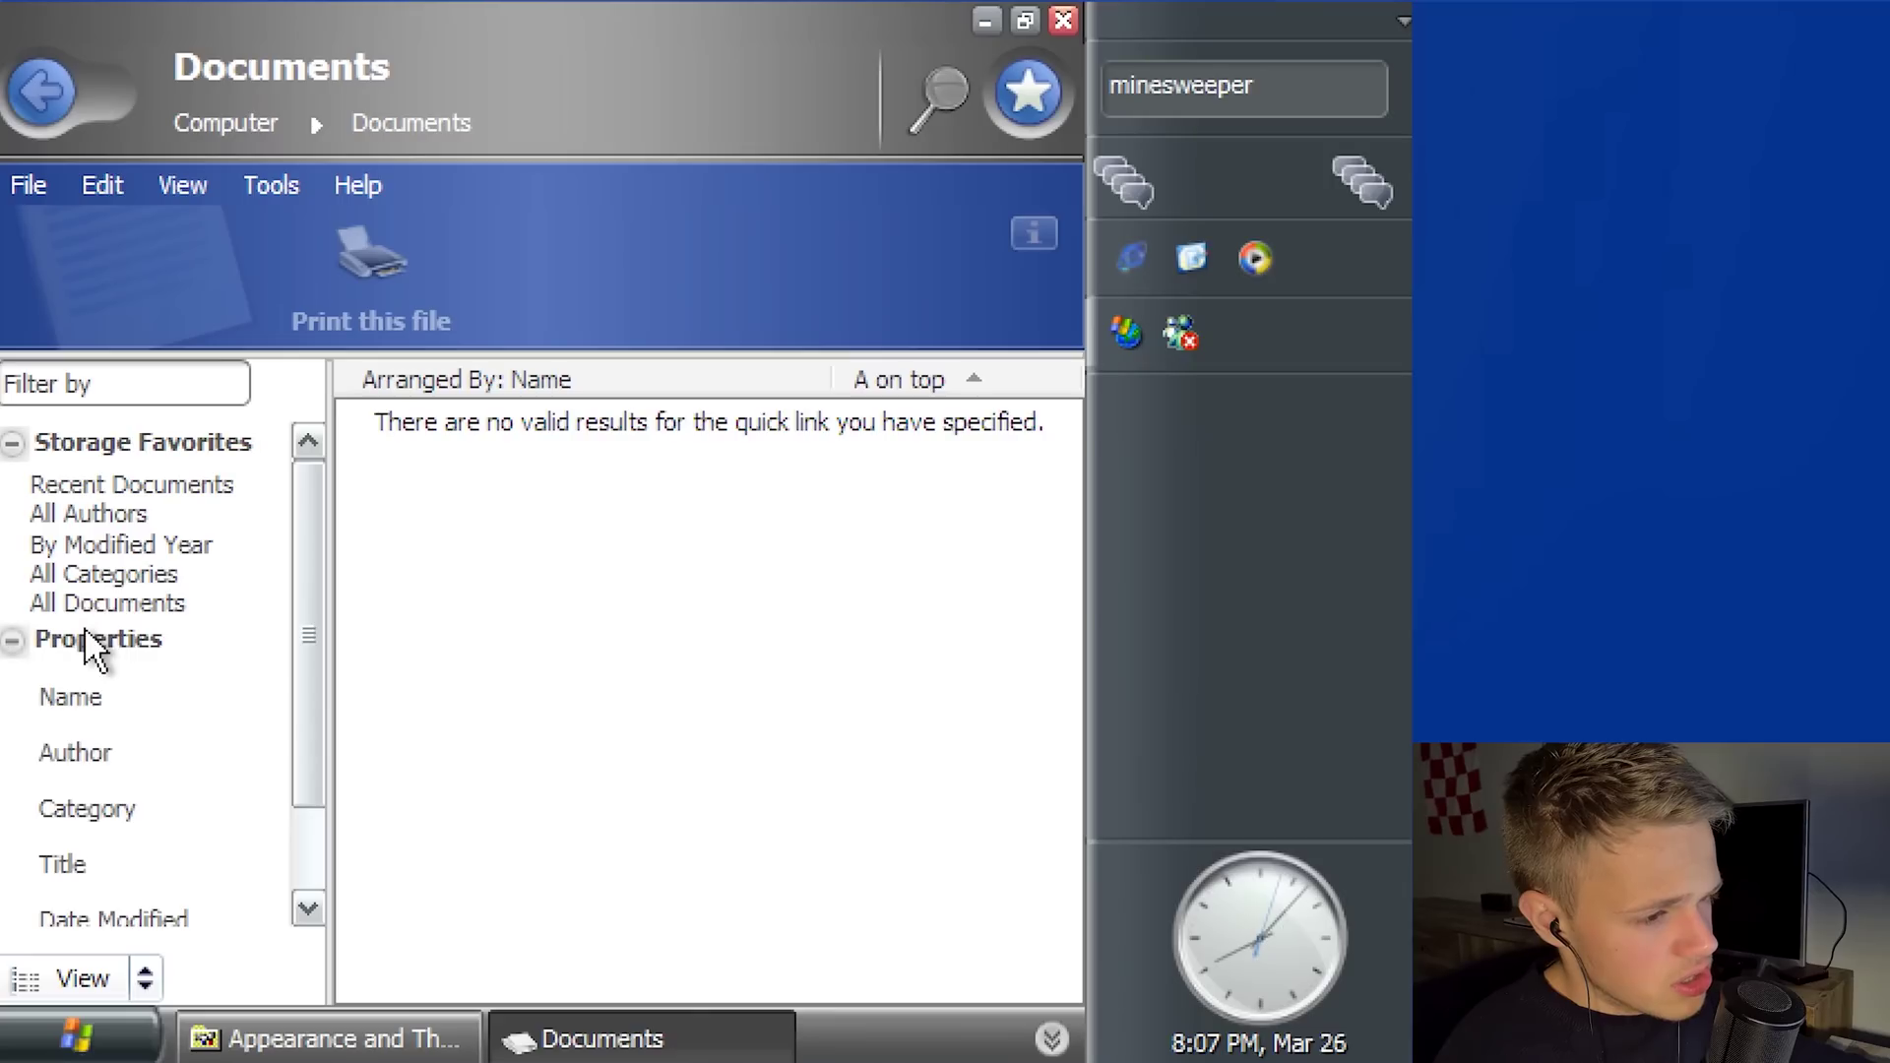
pyautogui.scroll(-2, 126, 758)
pyautogui.scroll(2, 172, 768)
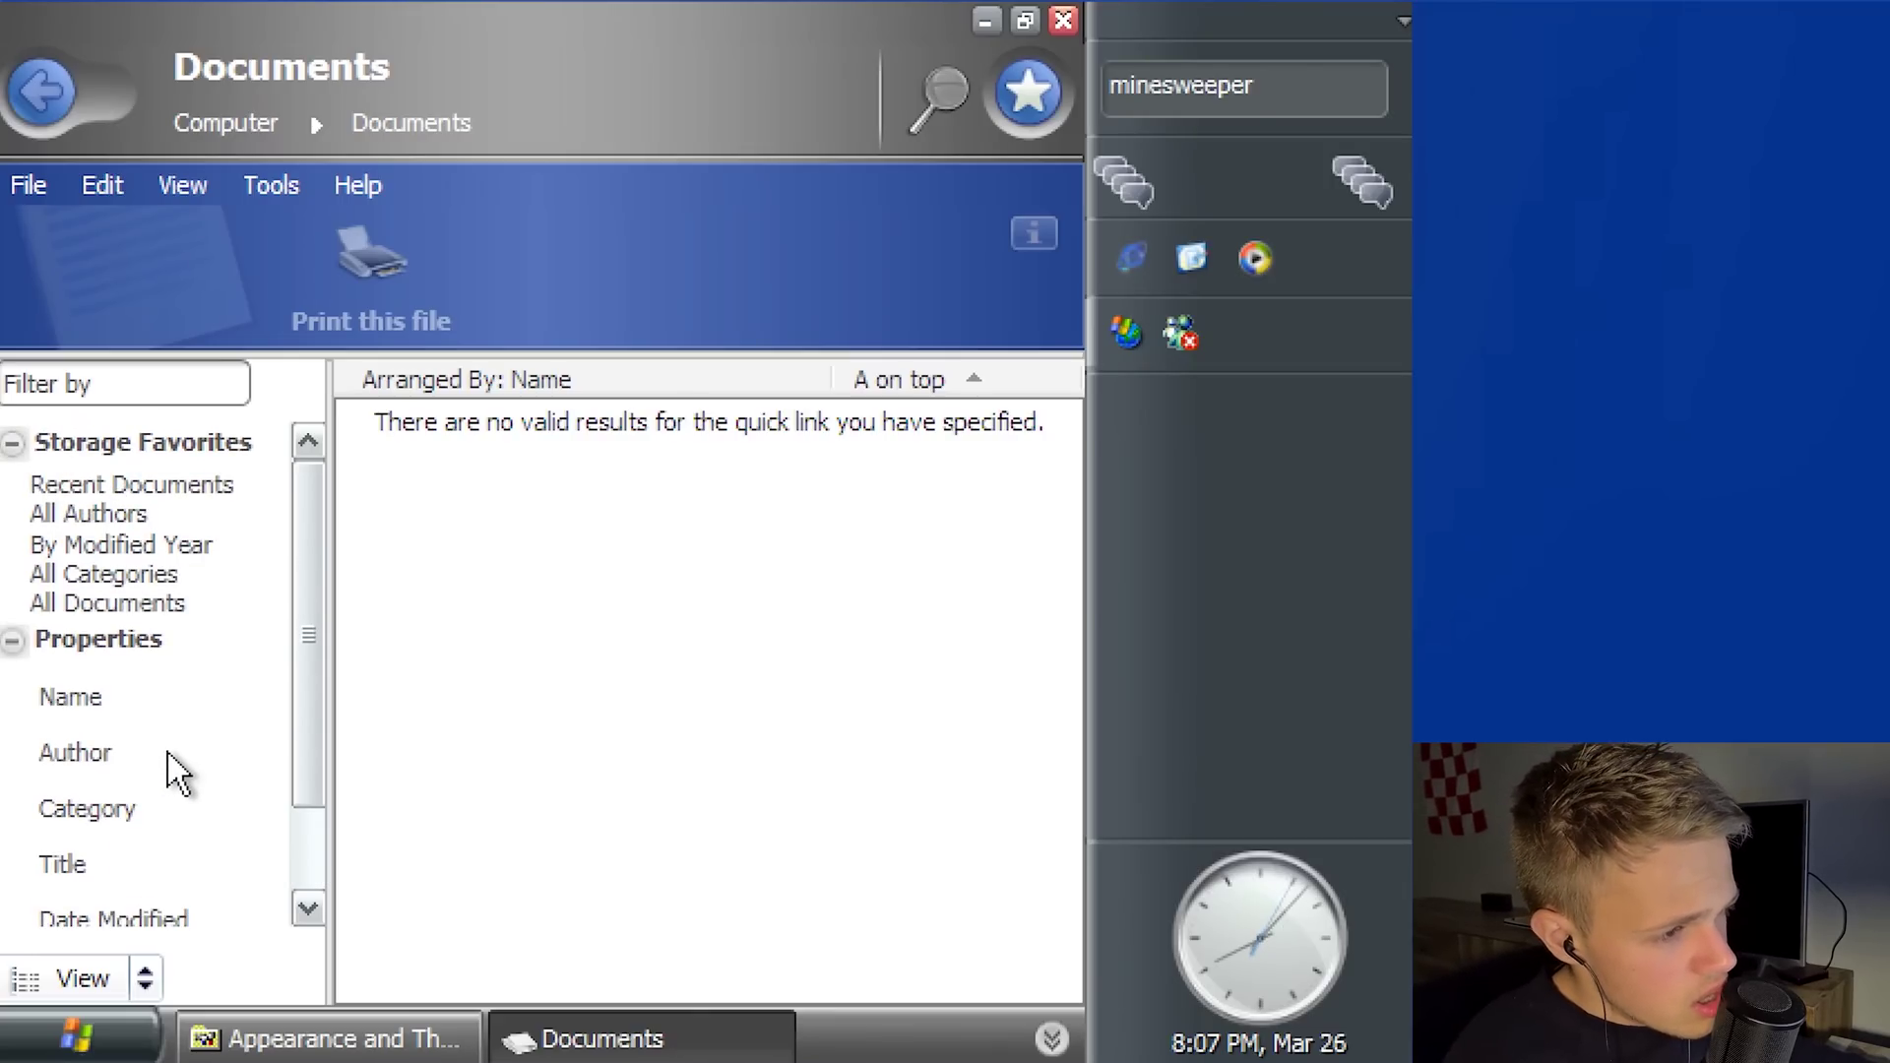
# Go up to the Computer view, check its other-locations list, then close the window.
pyautogui.click(267, 118)
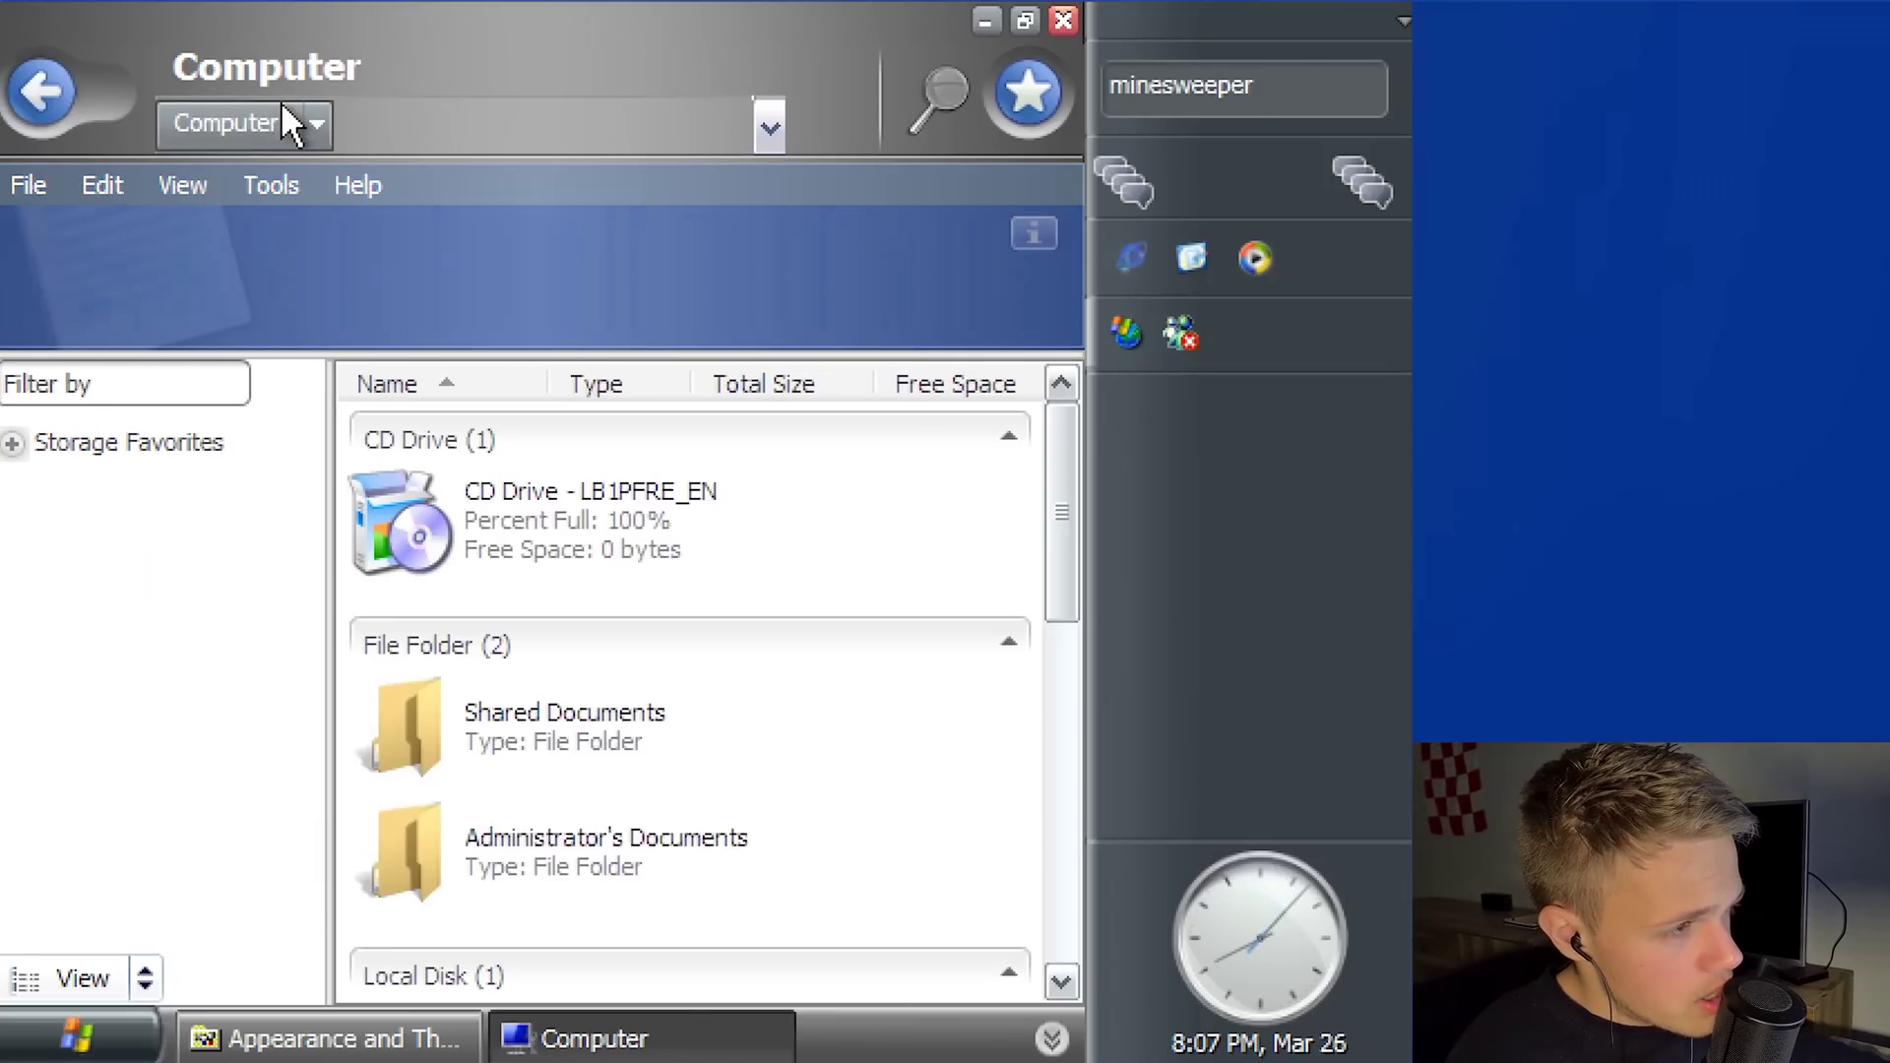
pyautogui.click(315, 122)
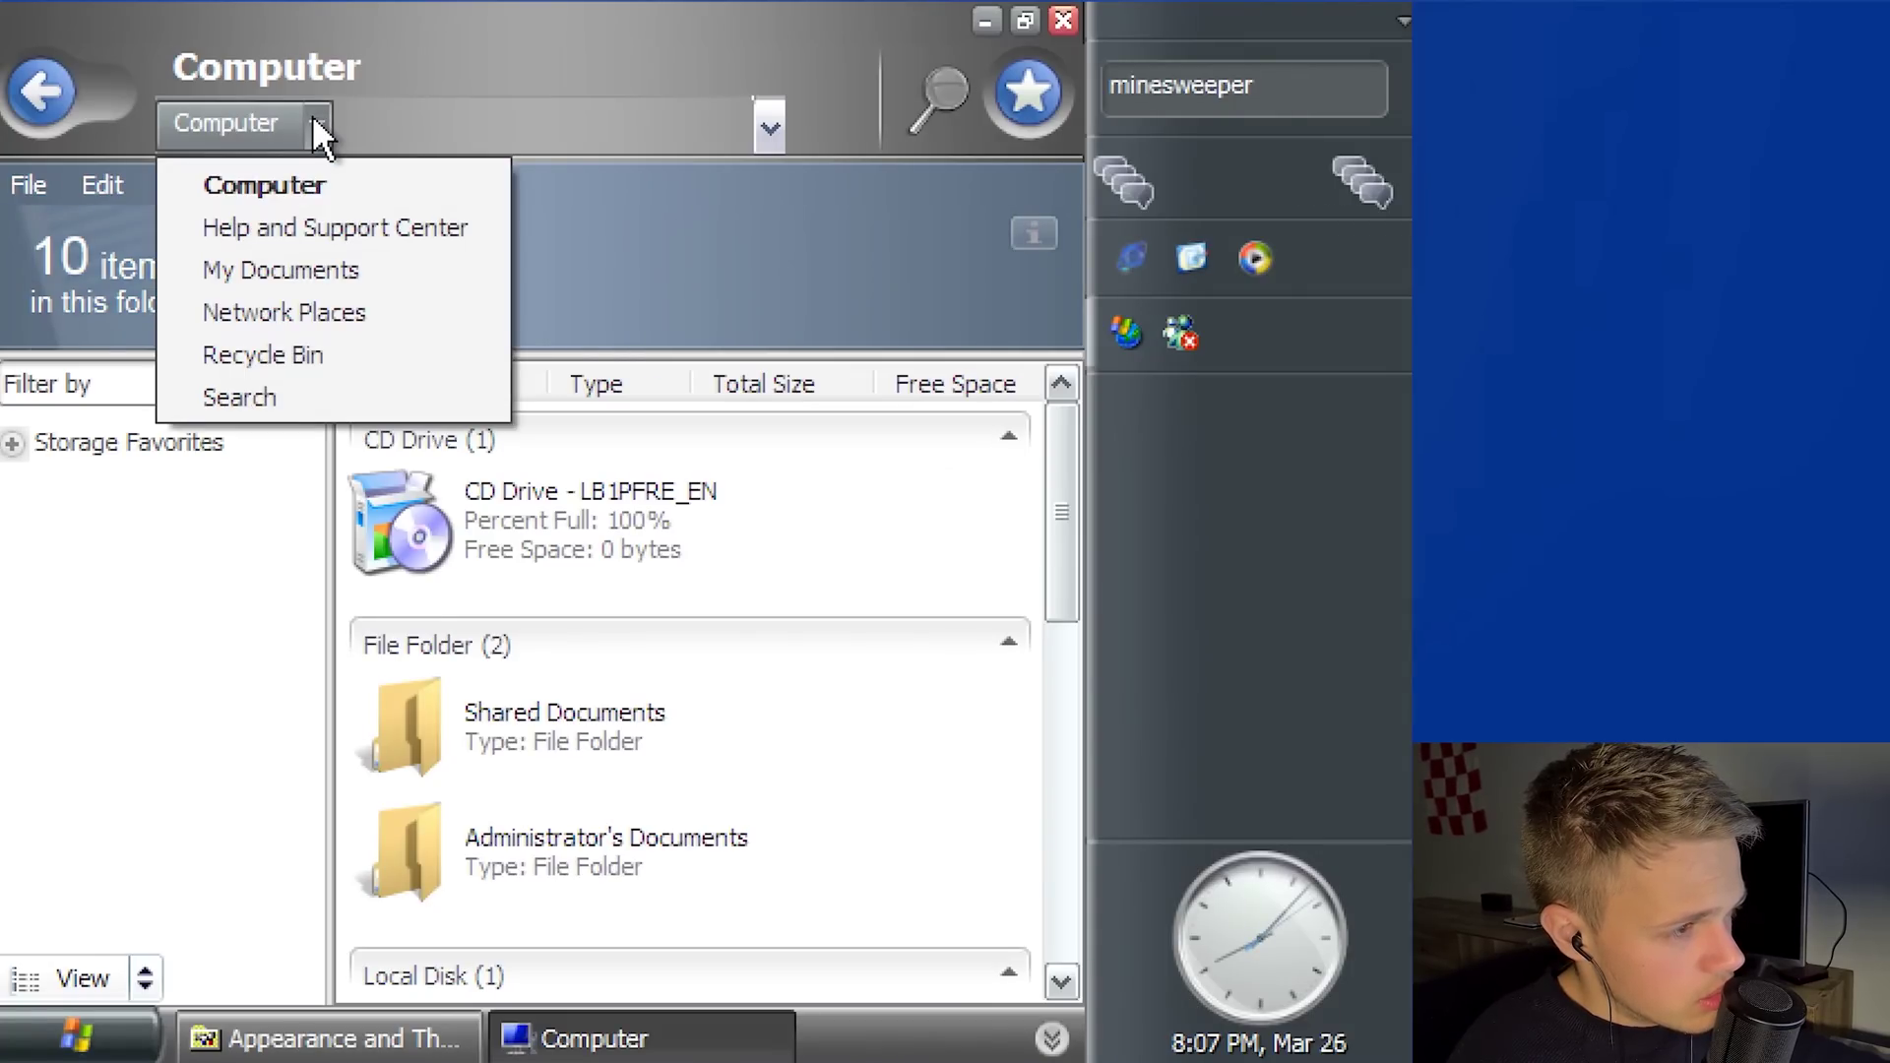
pyautogui.click(315, 124)
pyautogui.moveTo(1058, 571); pyautogui.dragTo(935, 549)
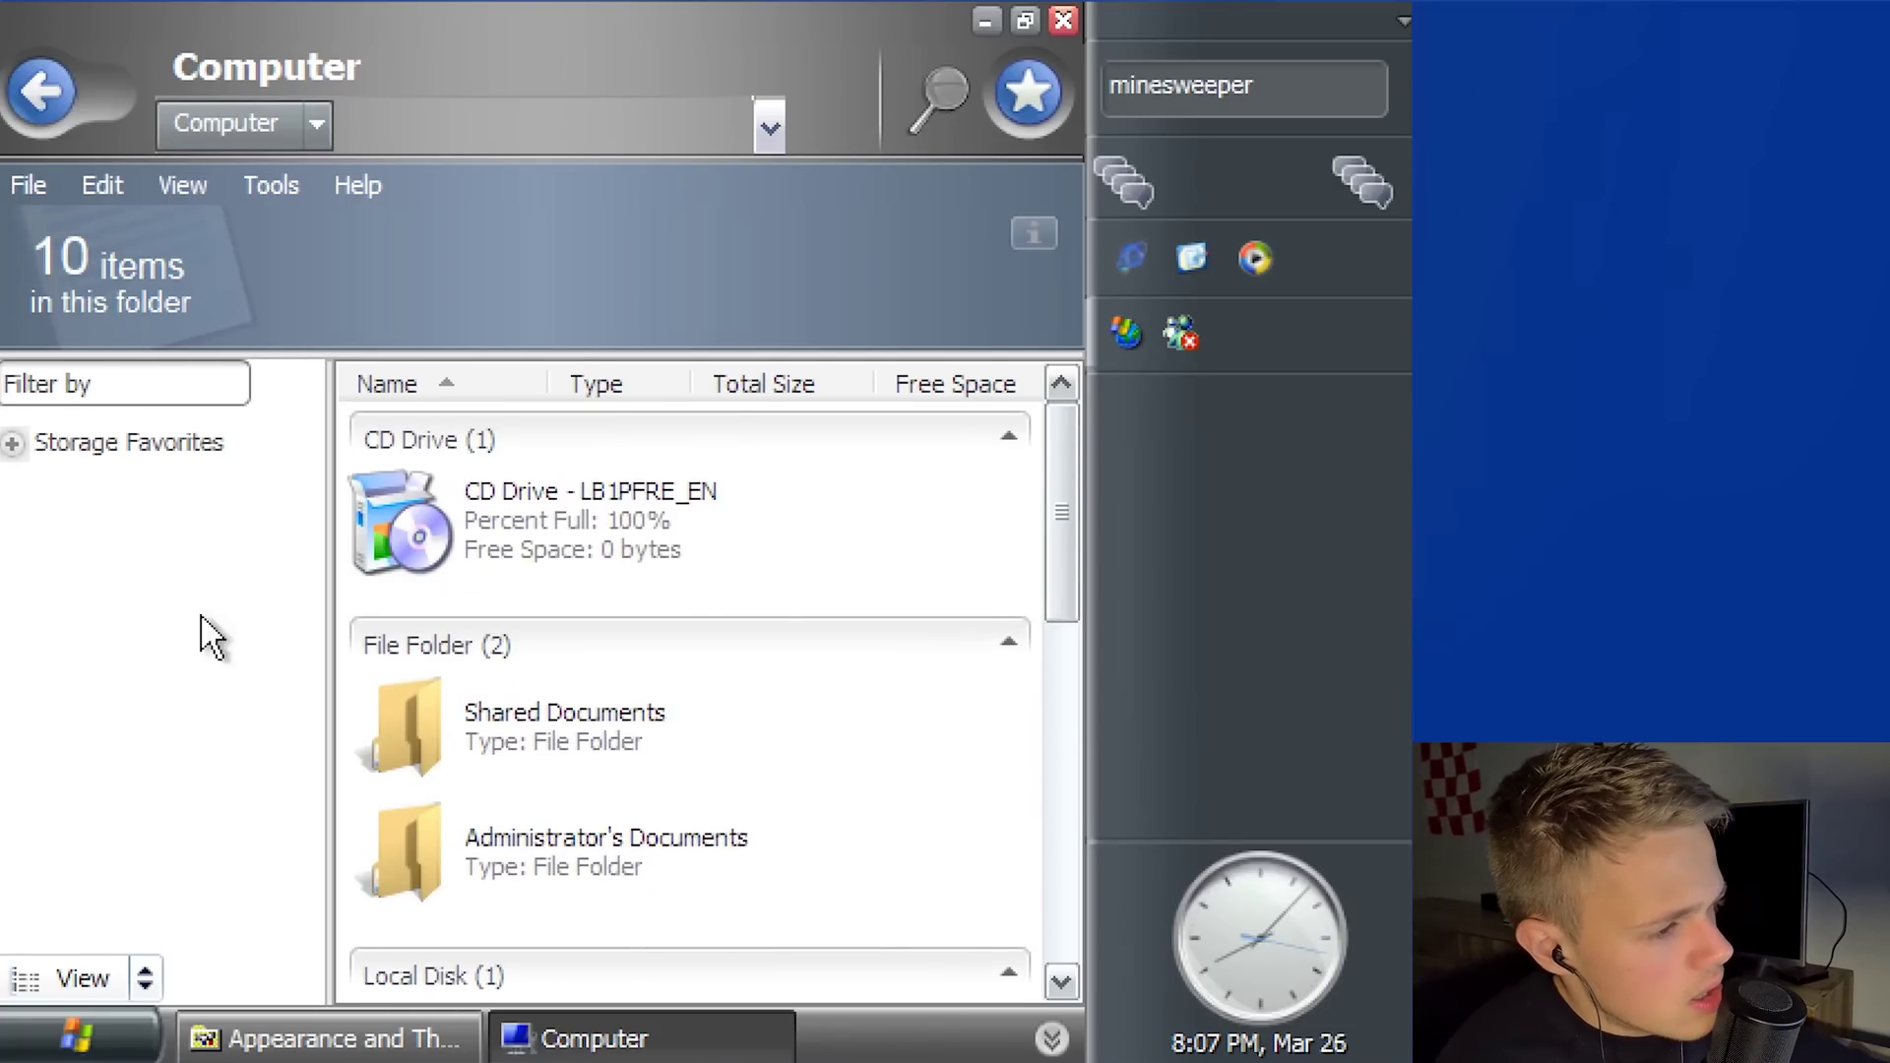
pyautogui.click(1062, 20)
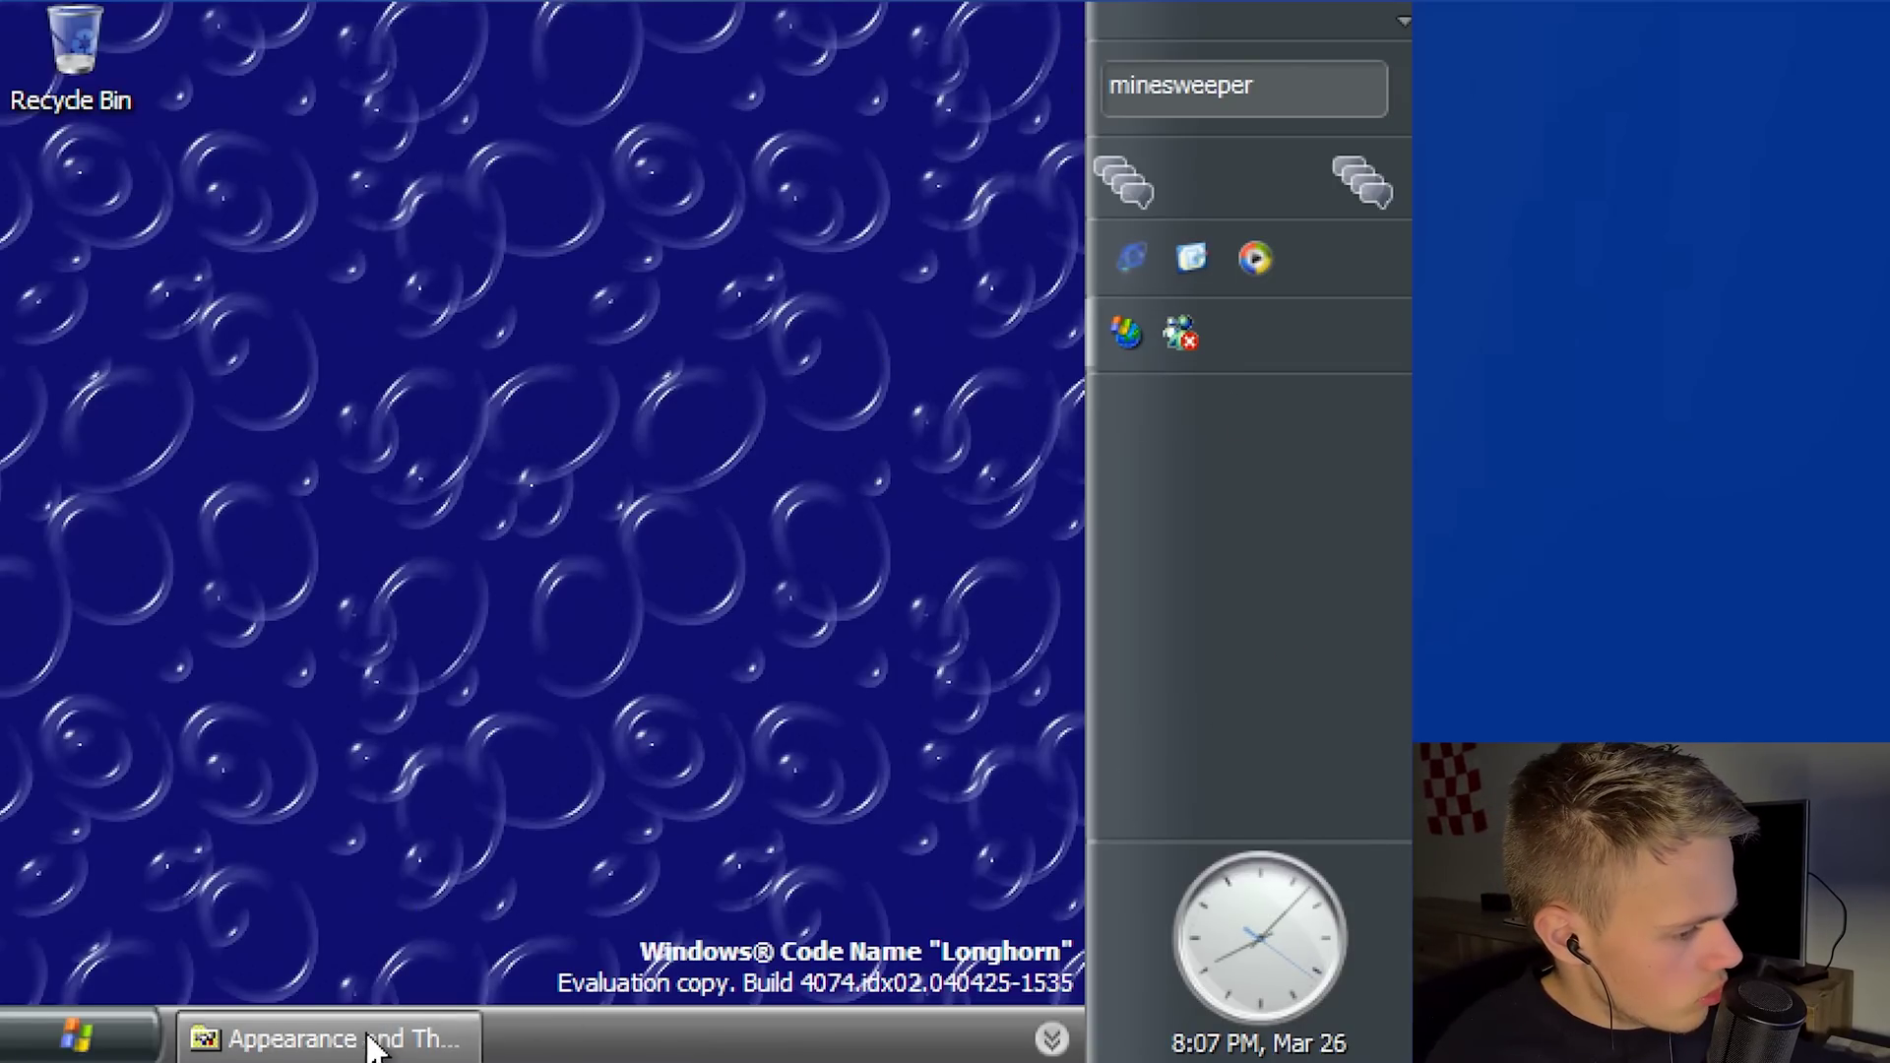
# Add the News Feed, Slide Show, Sync and People nearby tiles to the sidebar.
pyautogui.rightClick(1274, 483)
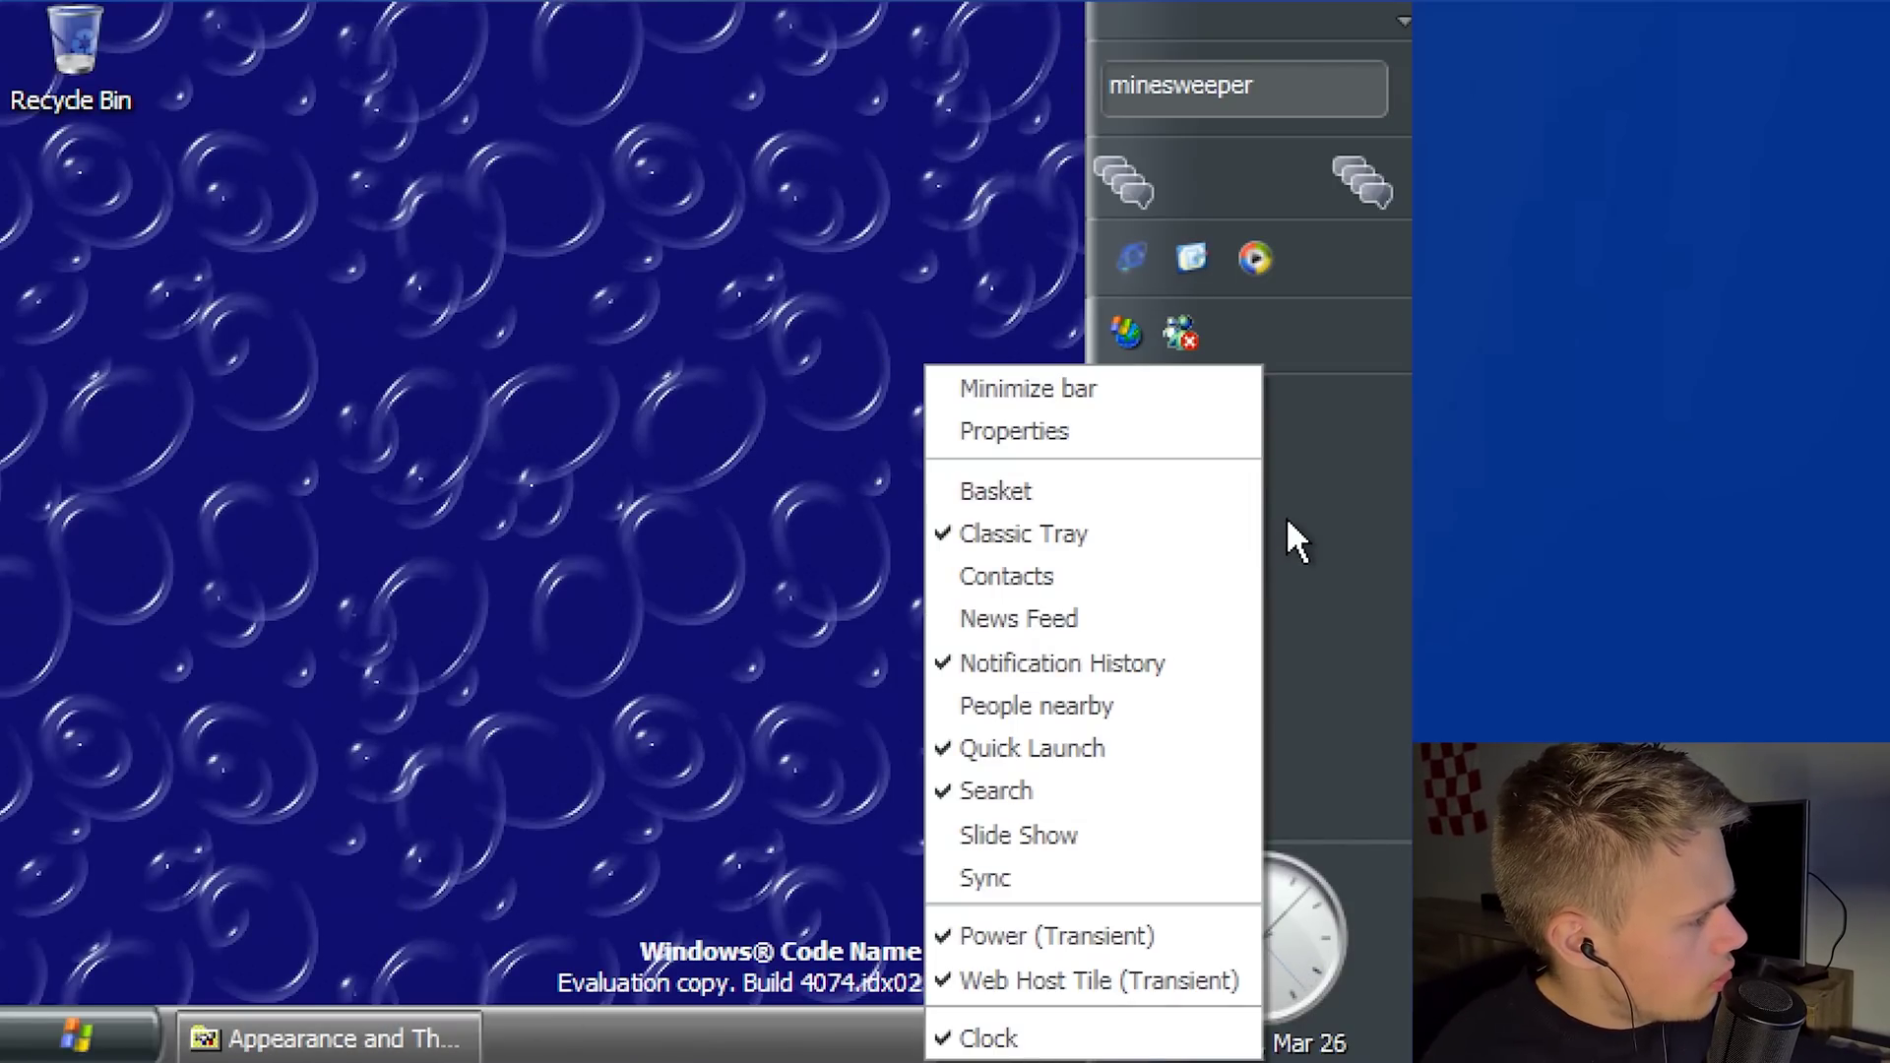
pyautogui.click(1286, 516)
pyautogui.rightClick(1233, 425)
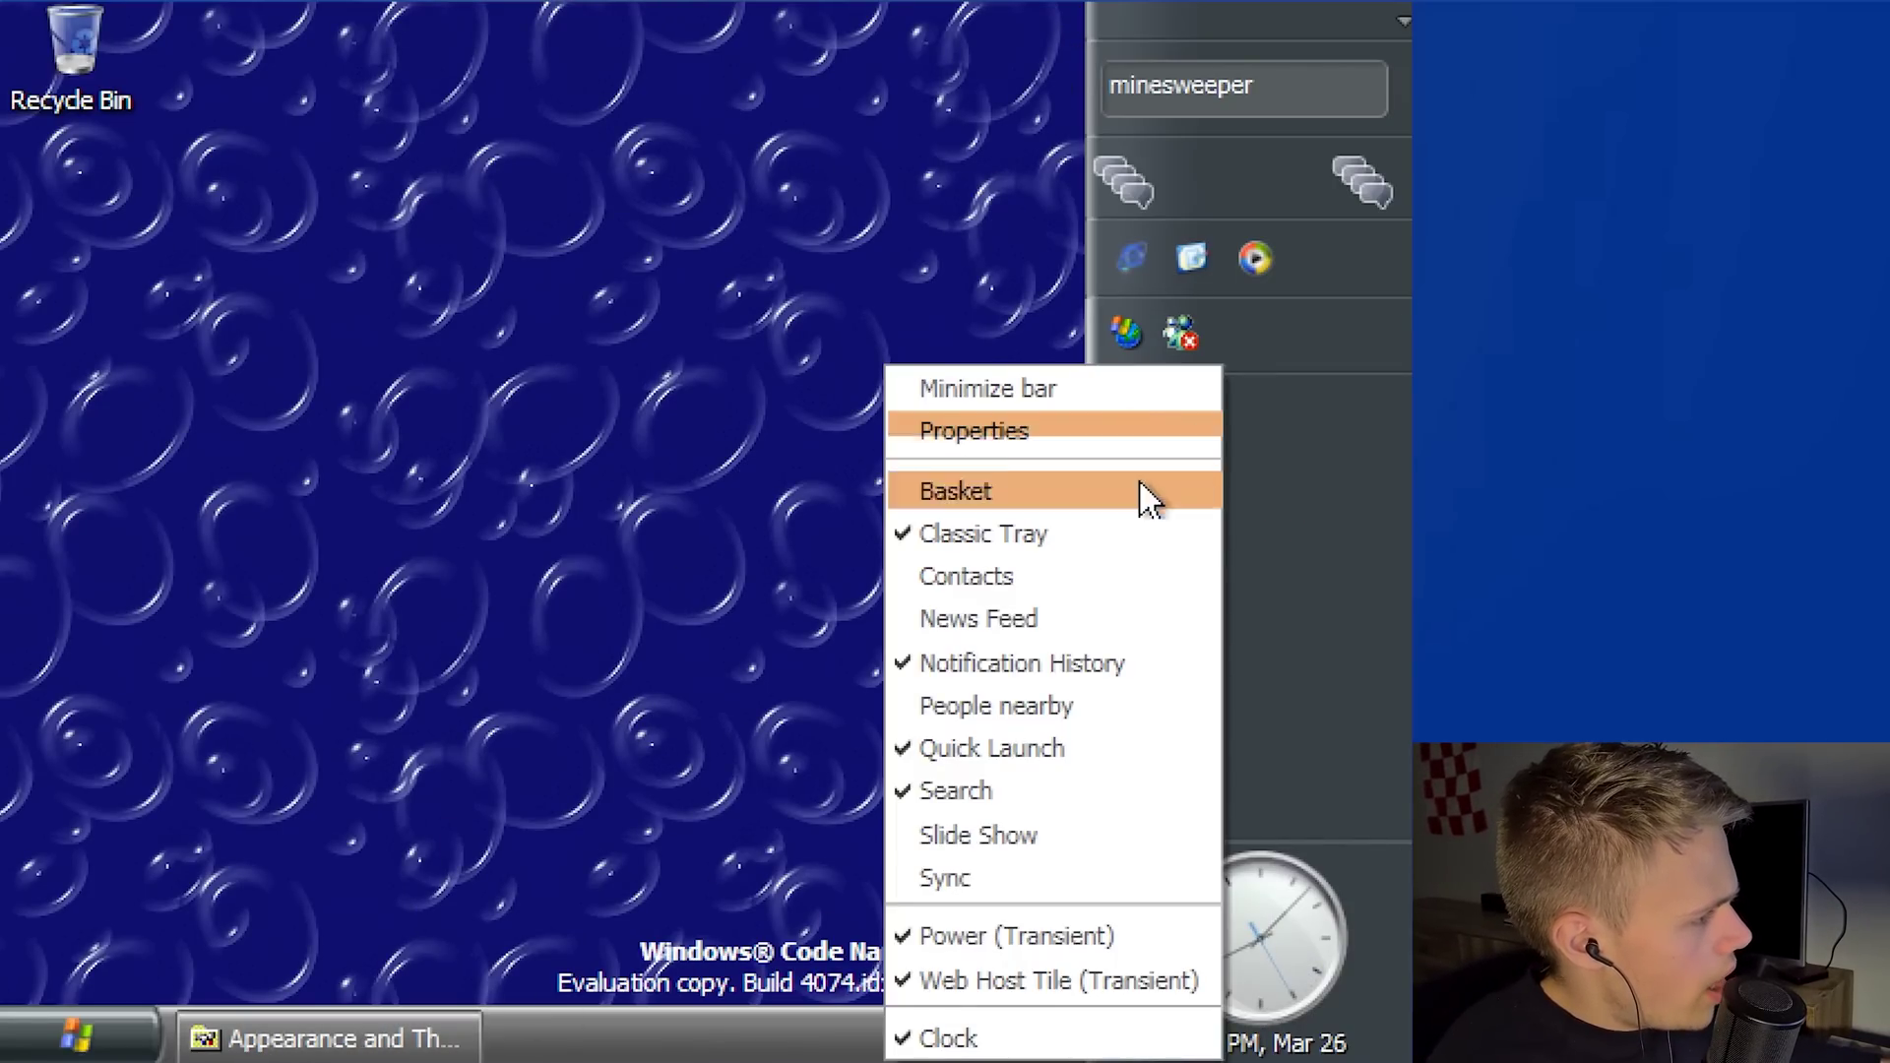
pyautogui.click(1109, 616)
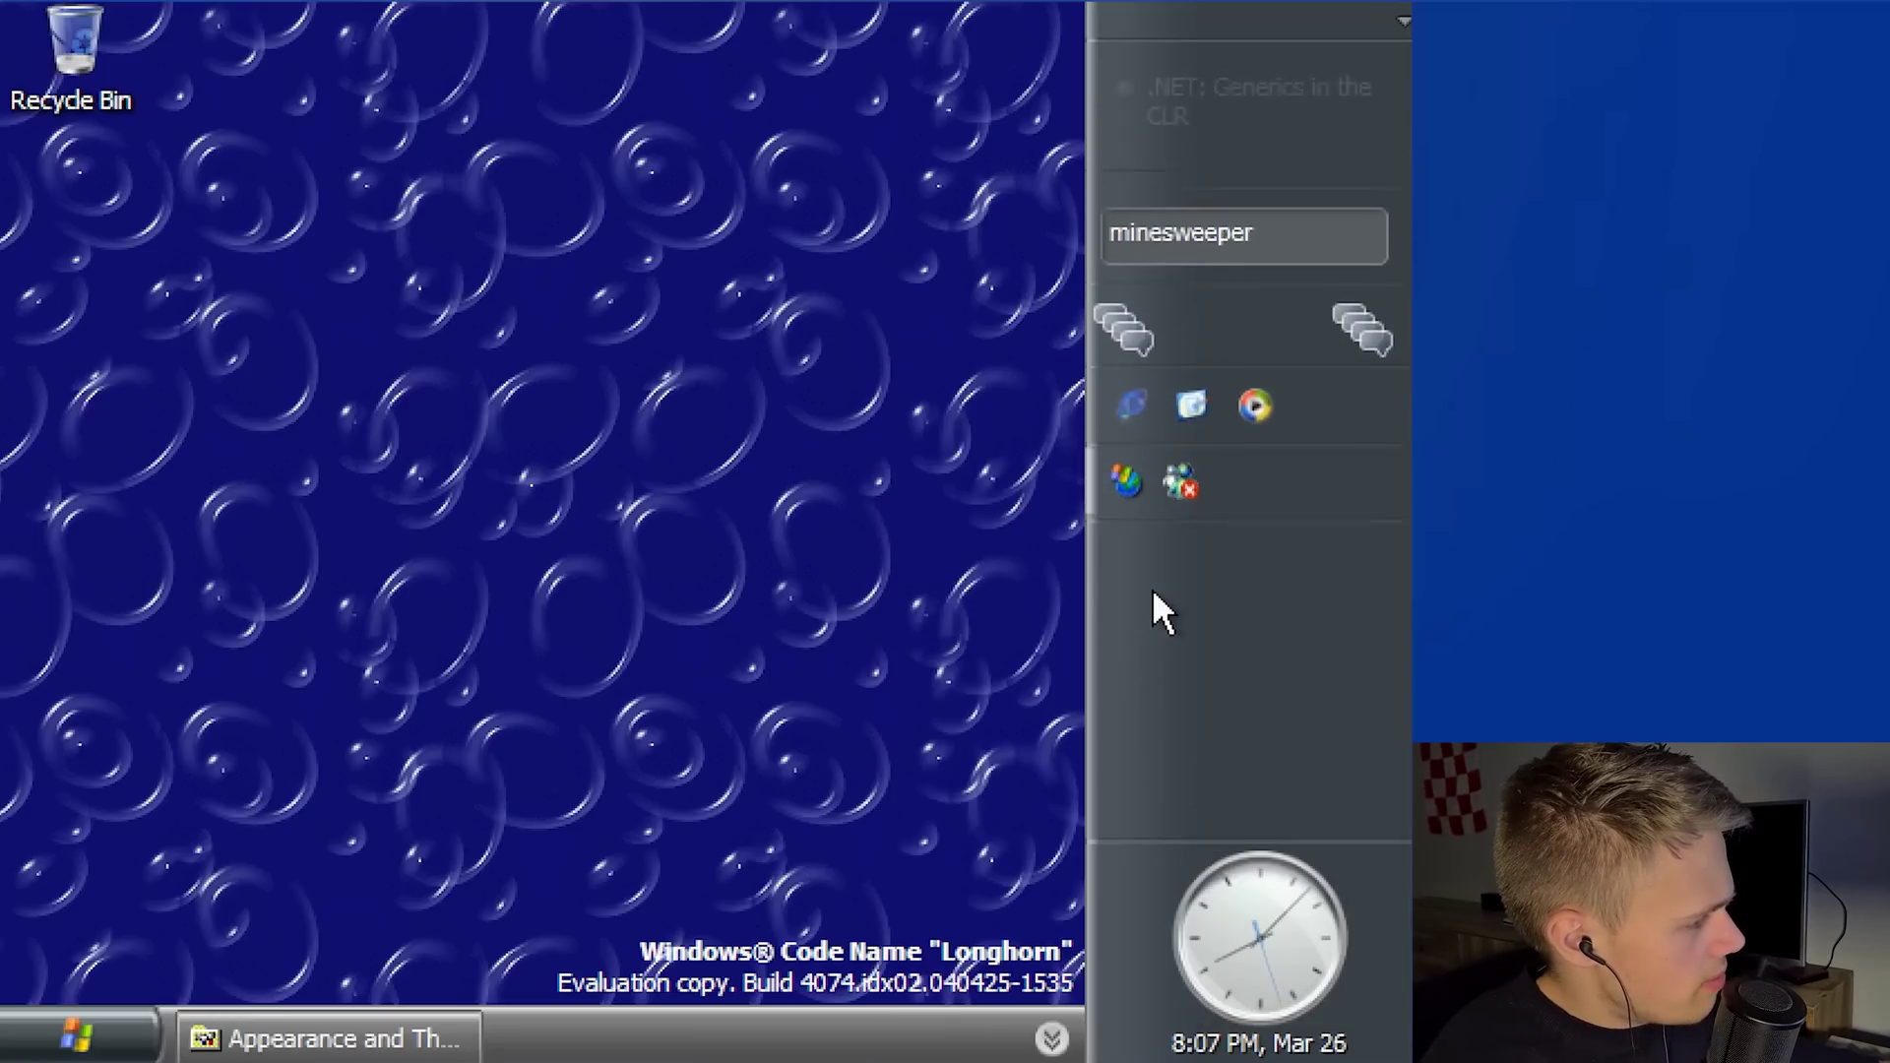
pyautogui.rightClick(1252, 661)
pyautogui.click(1128, 470)
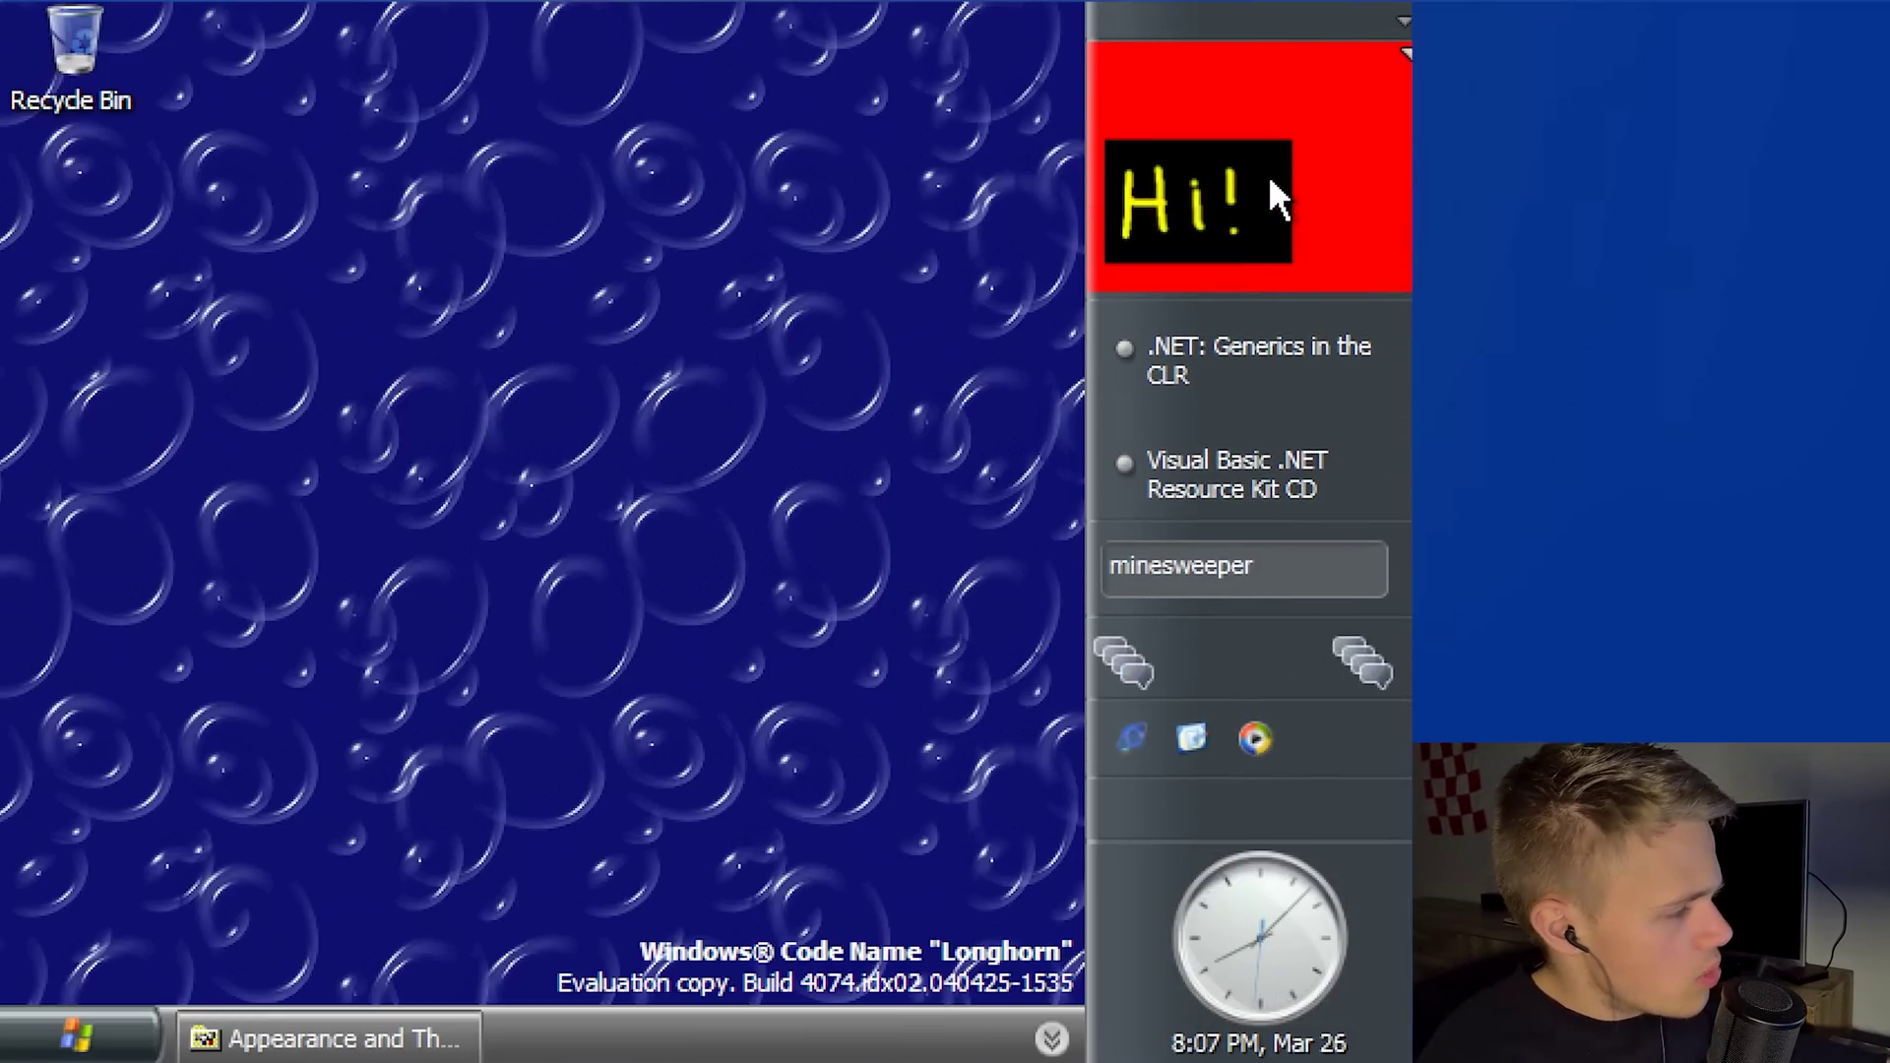
pyautogui.rightClick(1203, 806)
pyautogui.click(1075, 614)
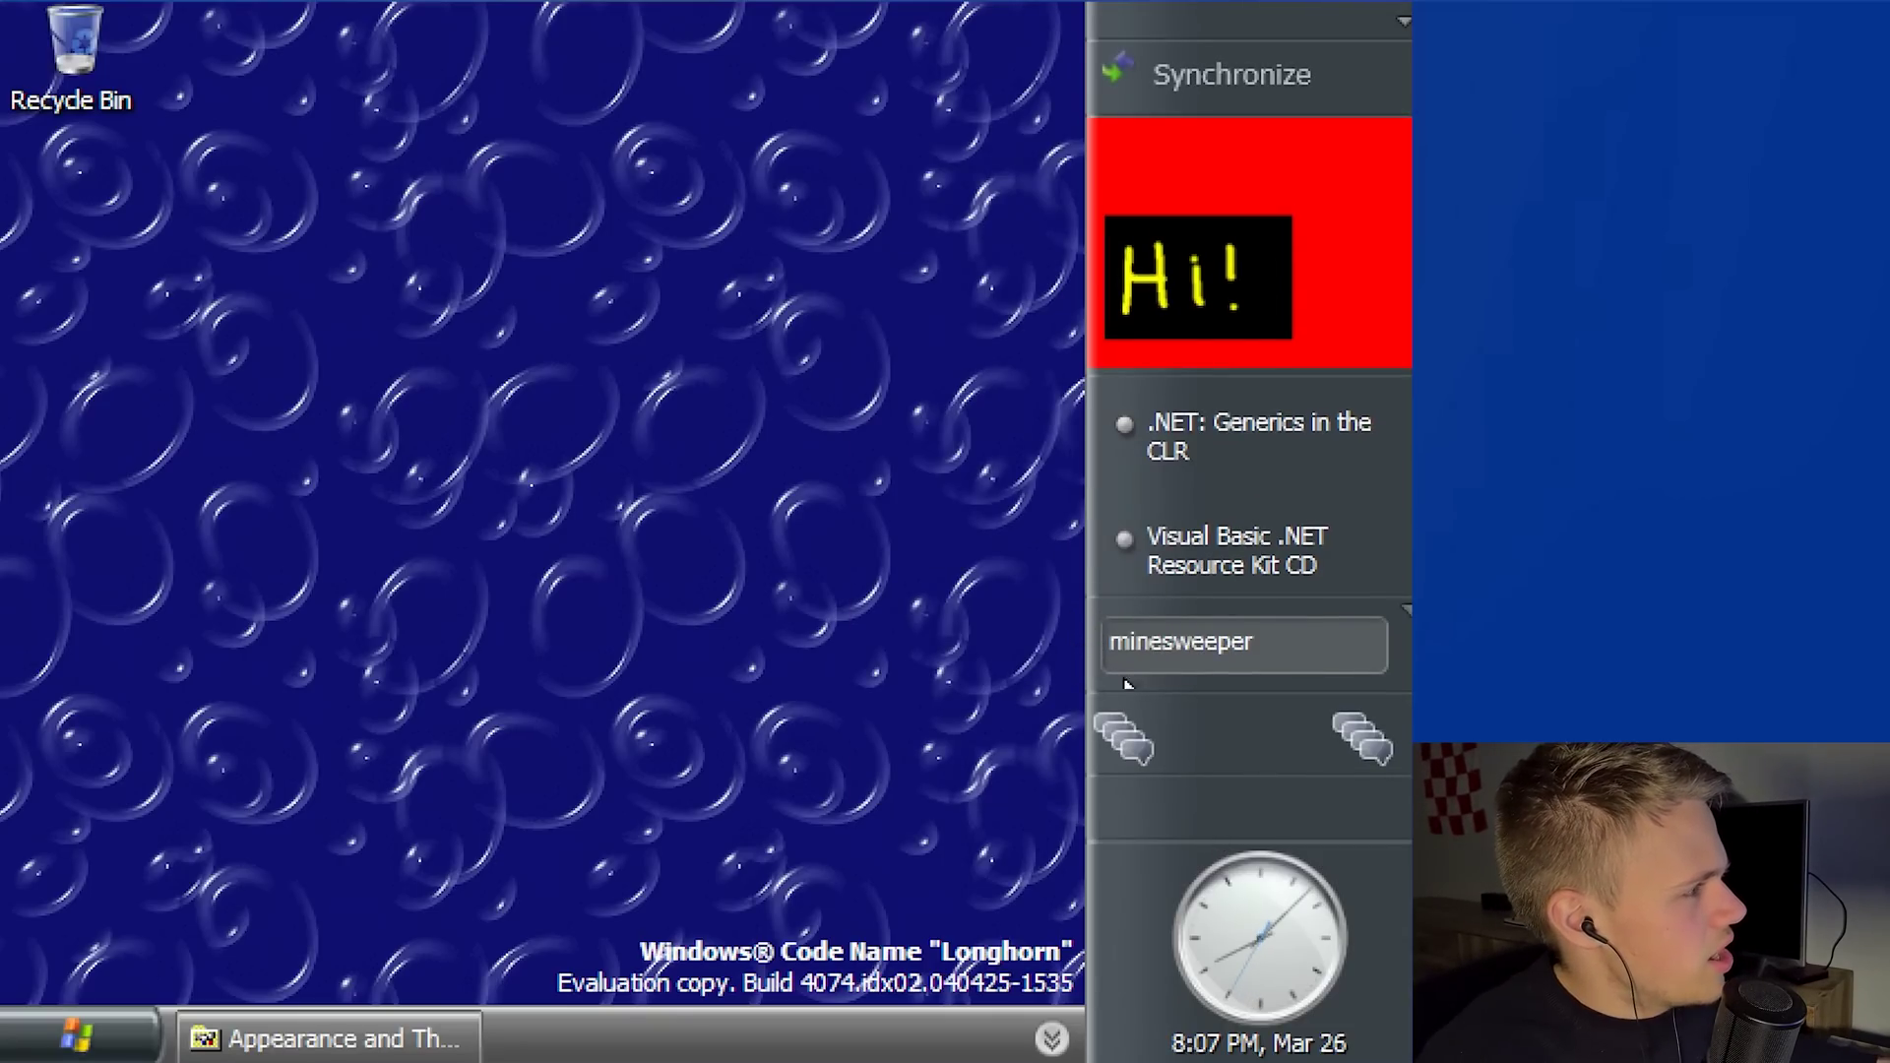
pyautogui.rightClick(1260, 794)
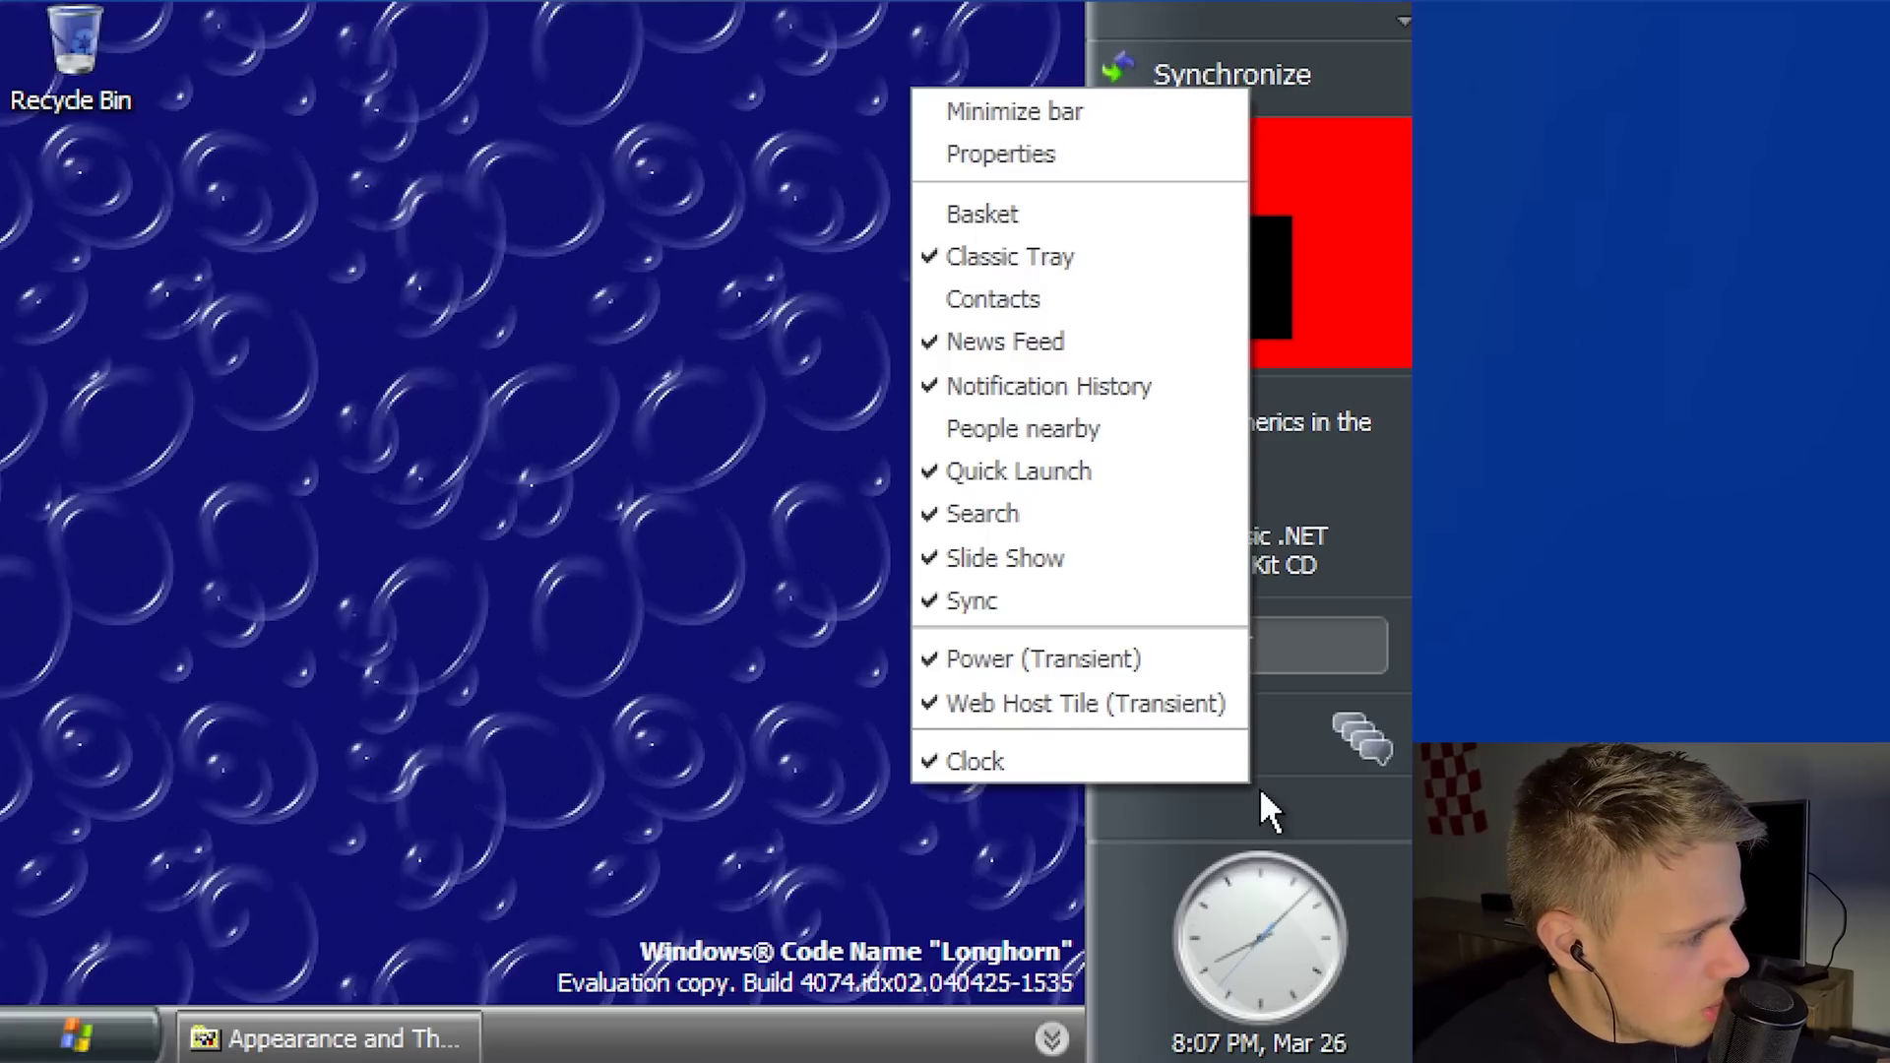
pyautogui.click(1150, 439)
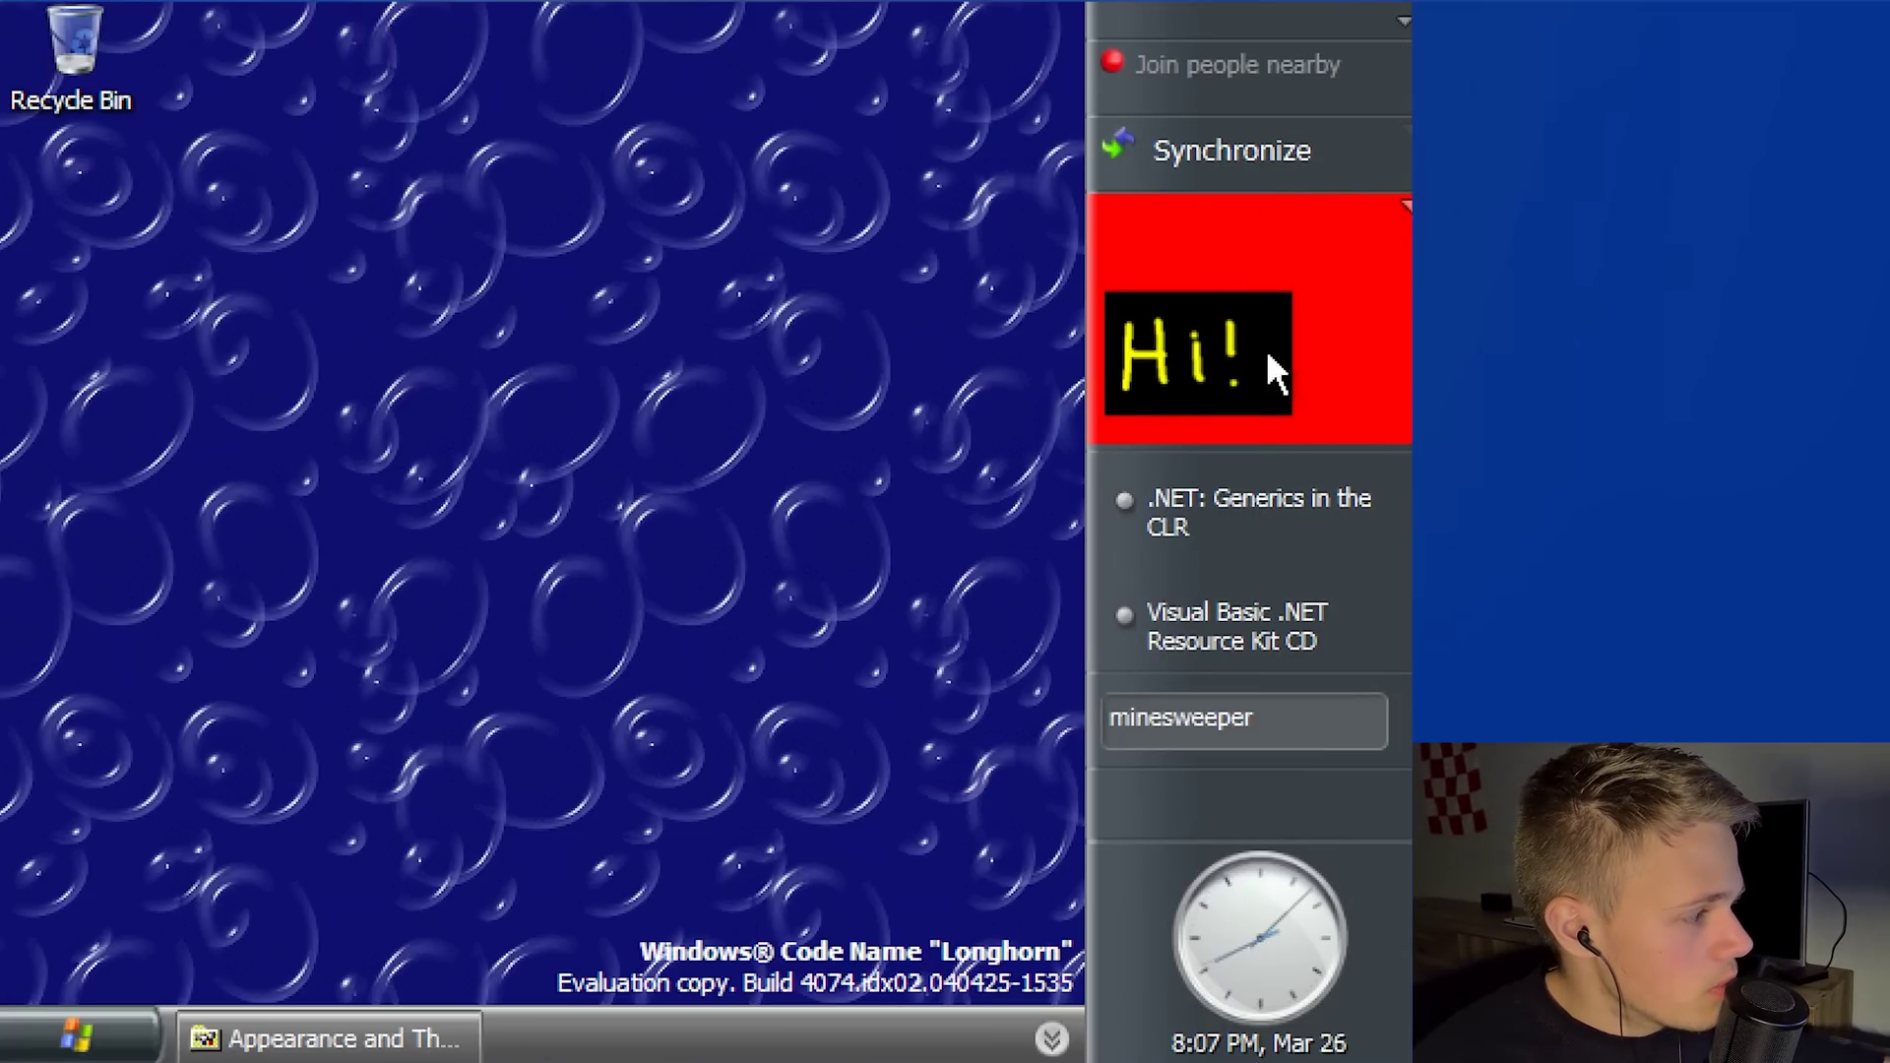
# Add the Contacts and Classic Tray tiles to the sidebar.
pyautogui.rightClick(1269, 809)
pyautogui.click(1132, 272)
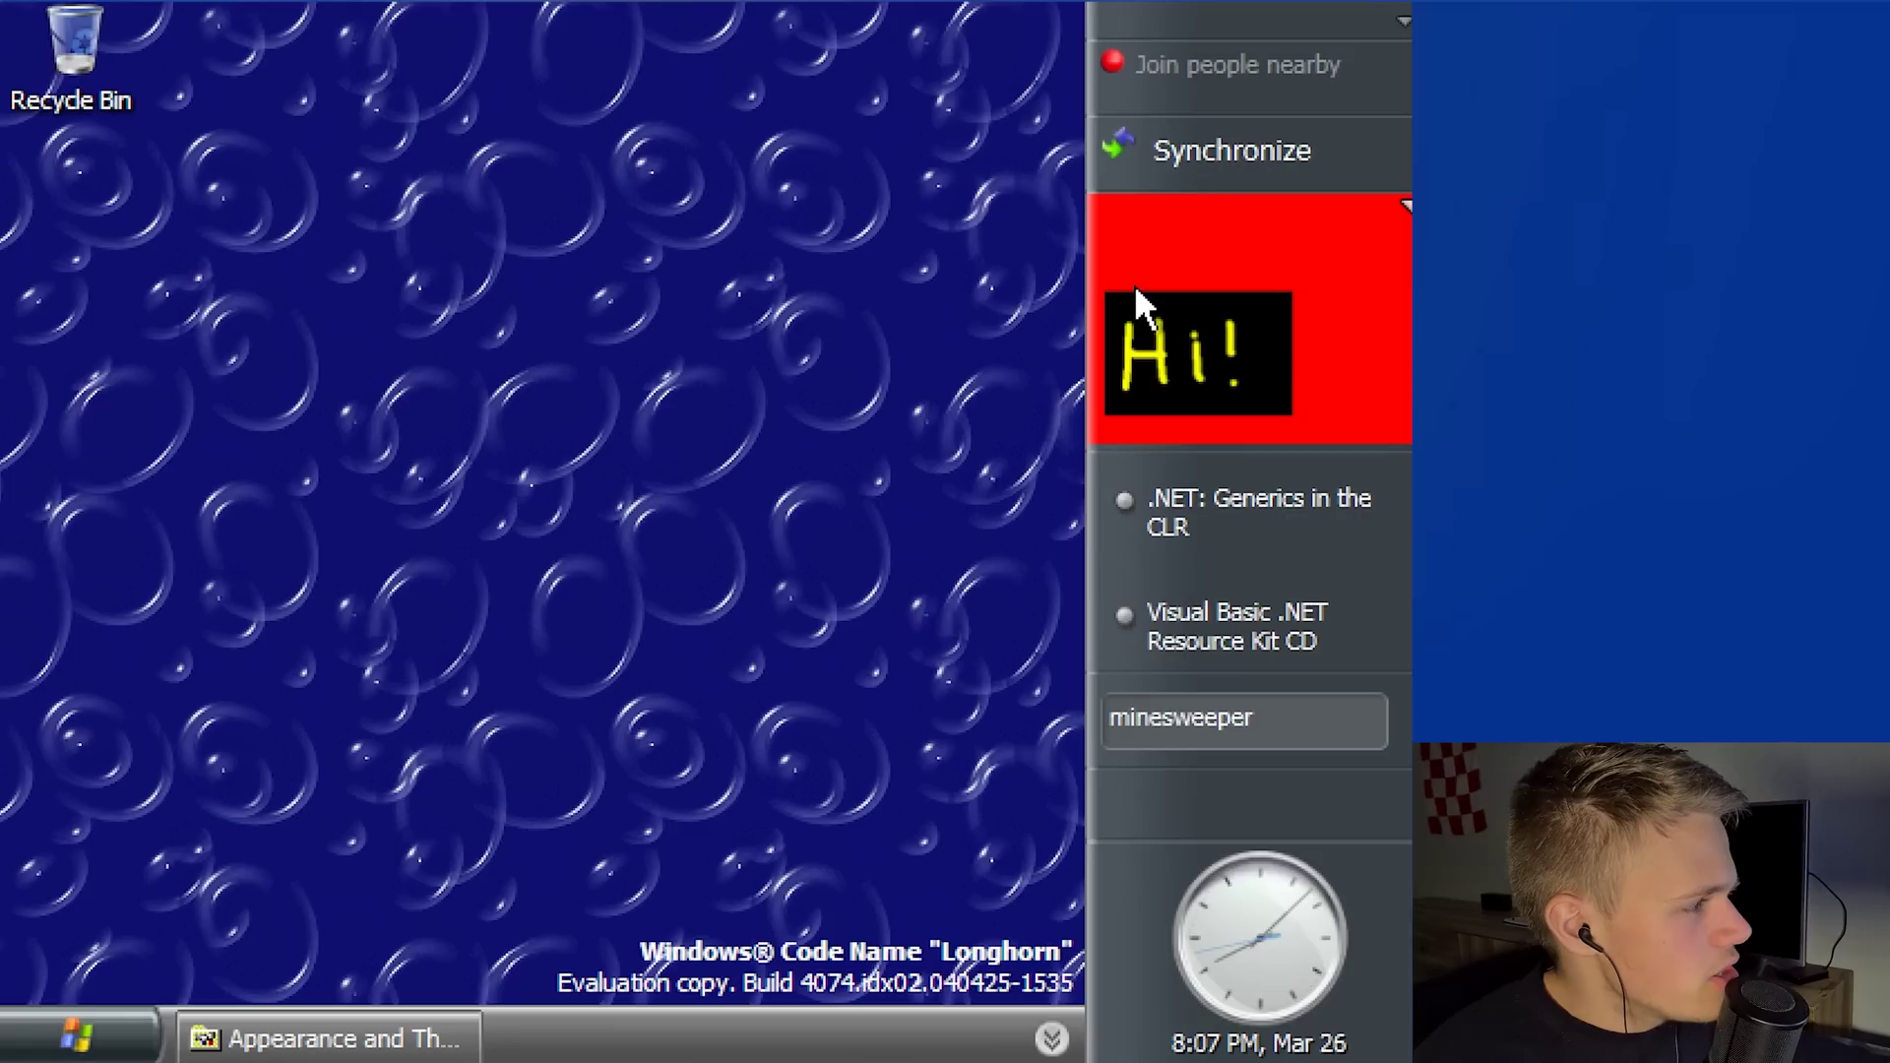
pyautogui.rightClick(1242, 809)
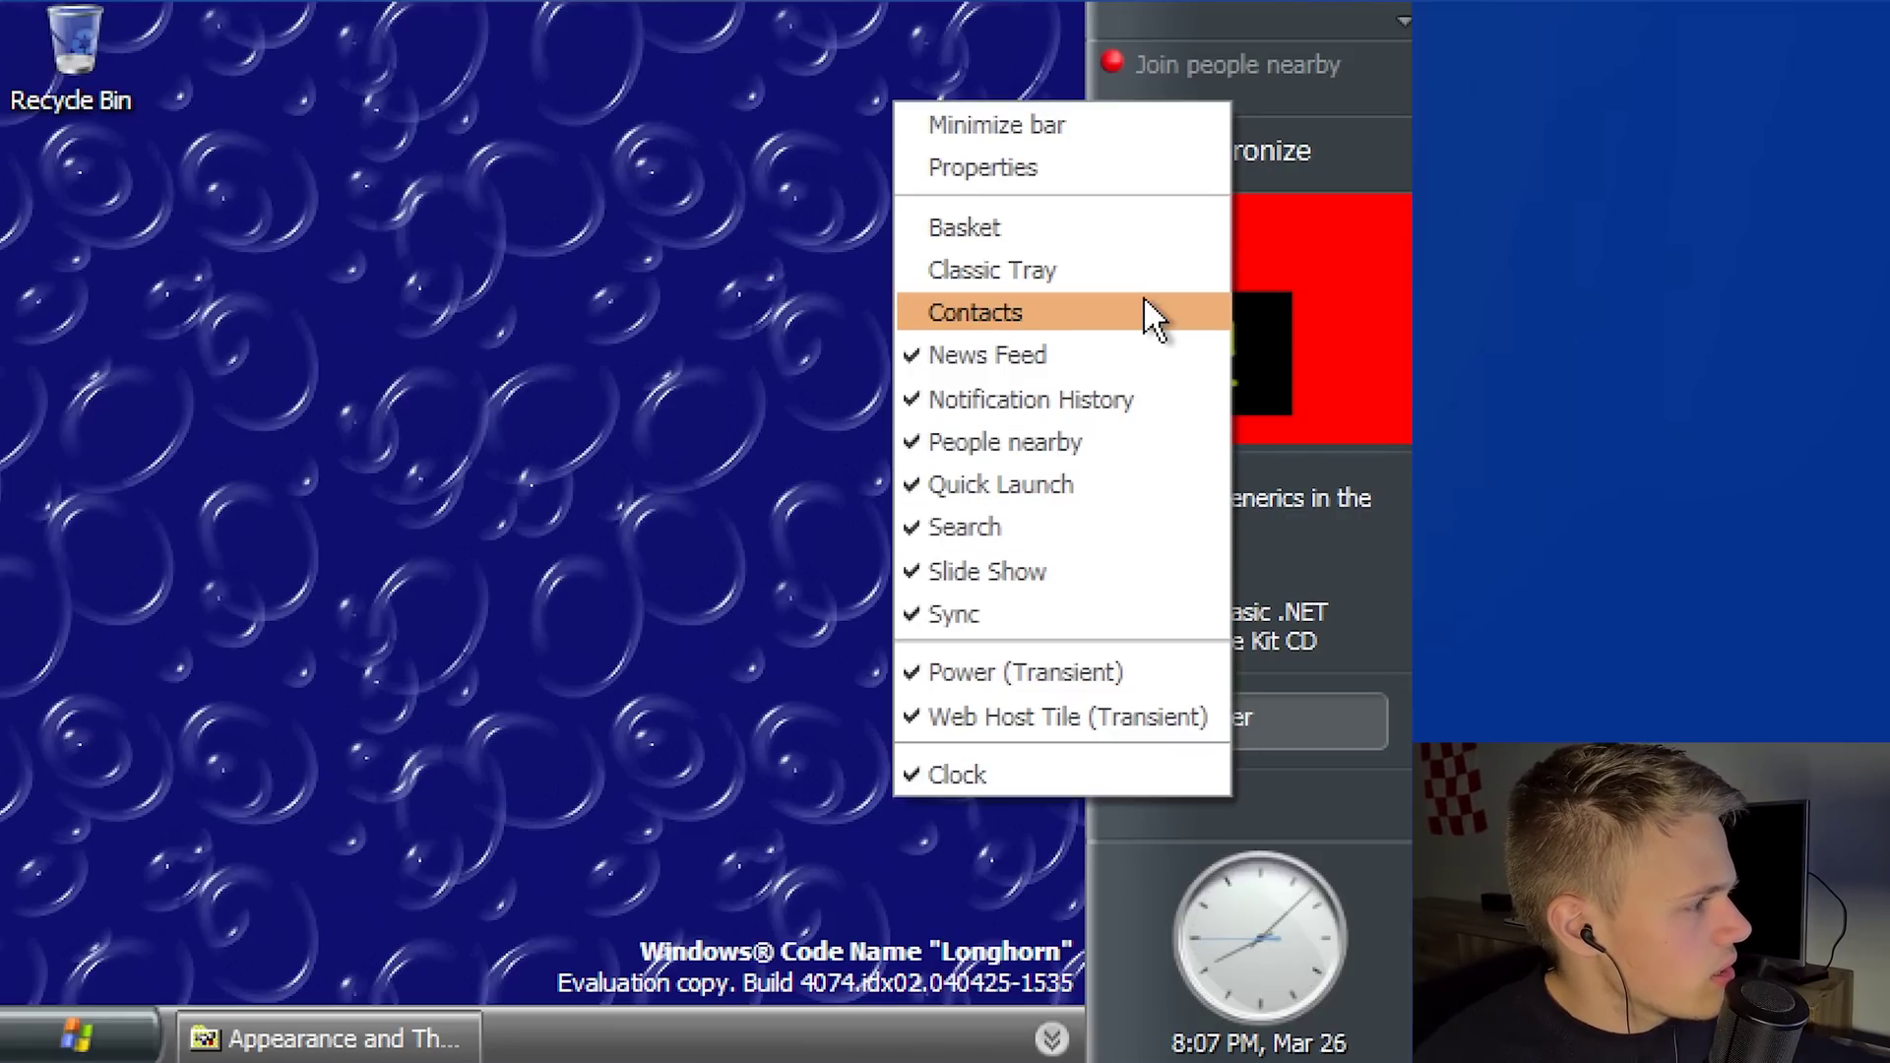
pyautogui.click(1148, 310)
pyautogui.rightClick(1275, 798)
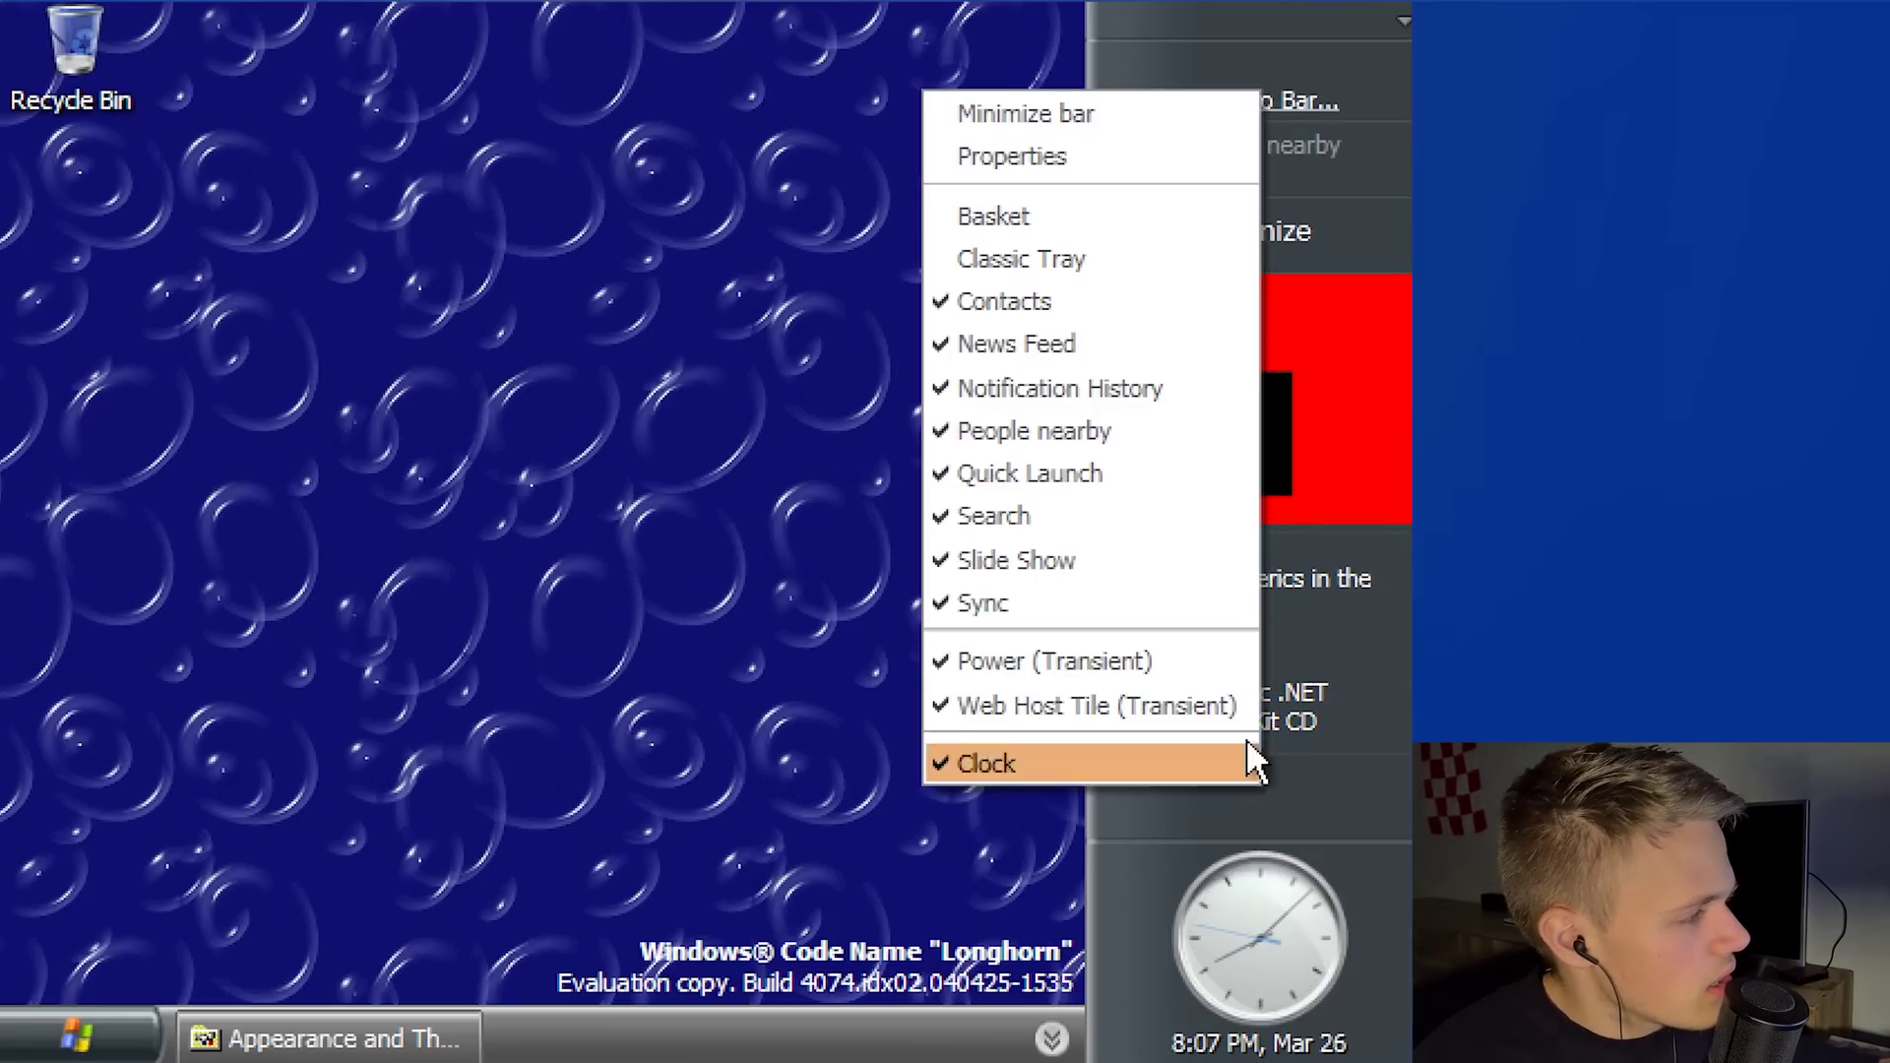
pyautogui.click(1073, 253)
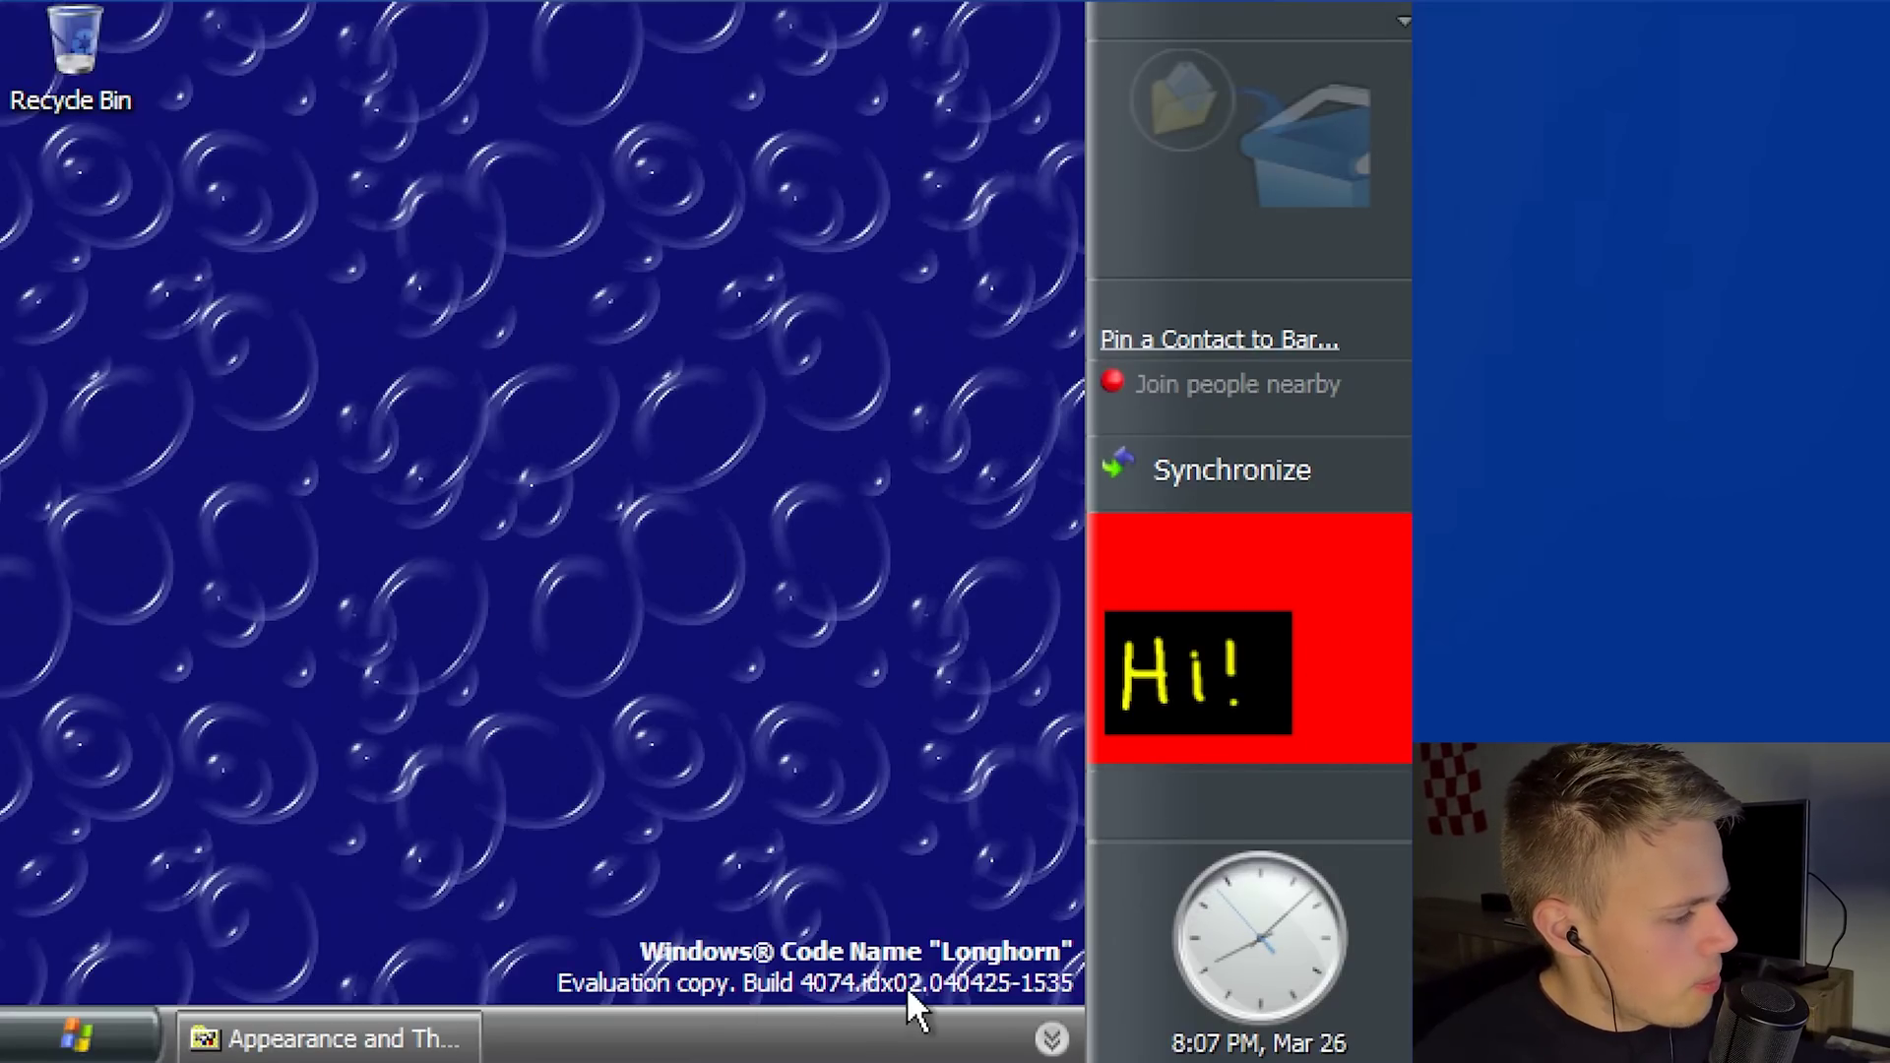
pyautogui.press('super')
pyautogui.click(187, 882)
# Launch Windows Messenger and cancel its sign-in prompt after turning on automatic sign-in.
pyautogui.click(469, 871)
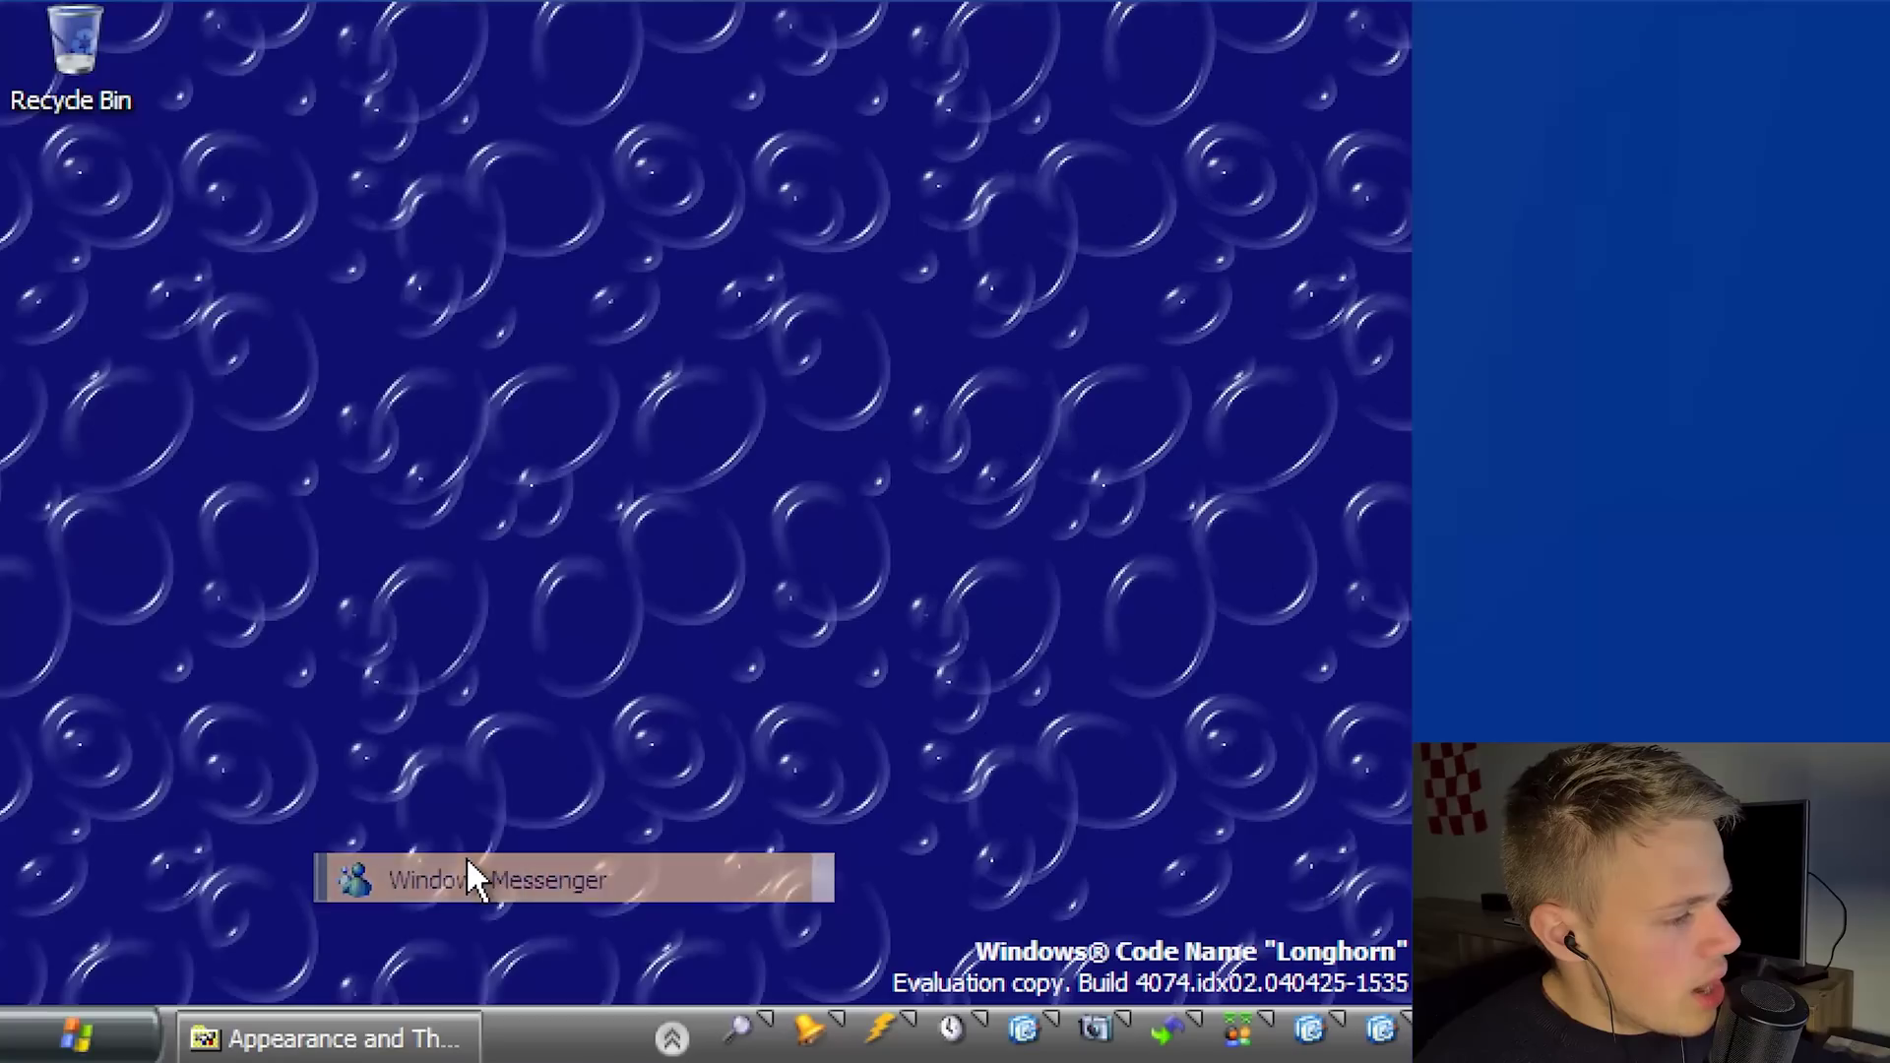
pyautogui.click(330, 476)
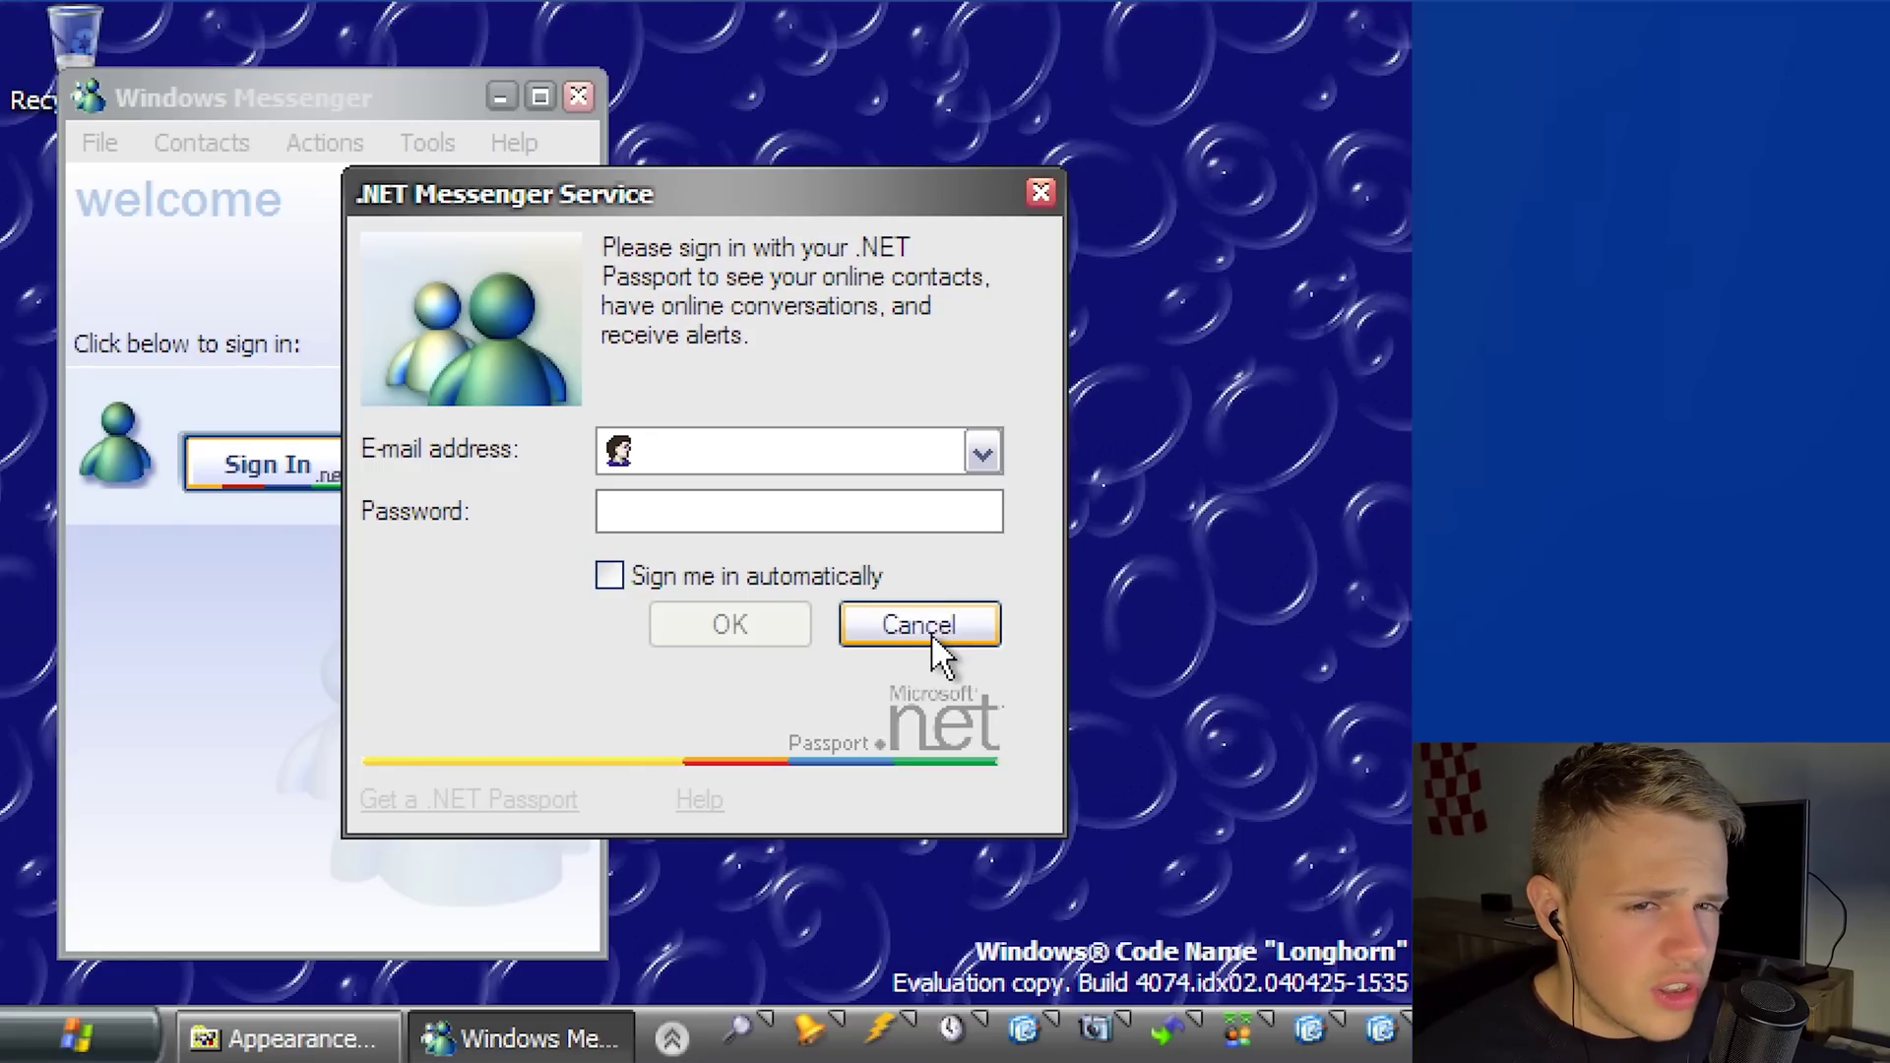
pyautogui.click(977, 443)
pyautogui.click(977, 443)
pyautogui.click(992, 579)
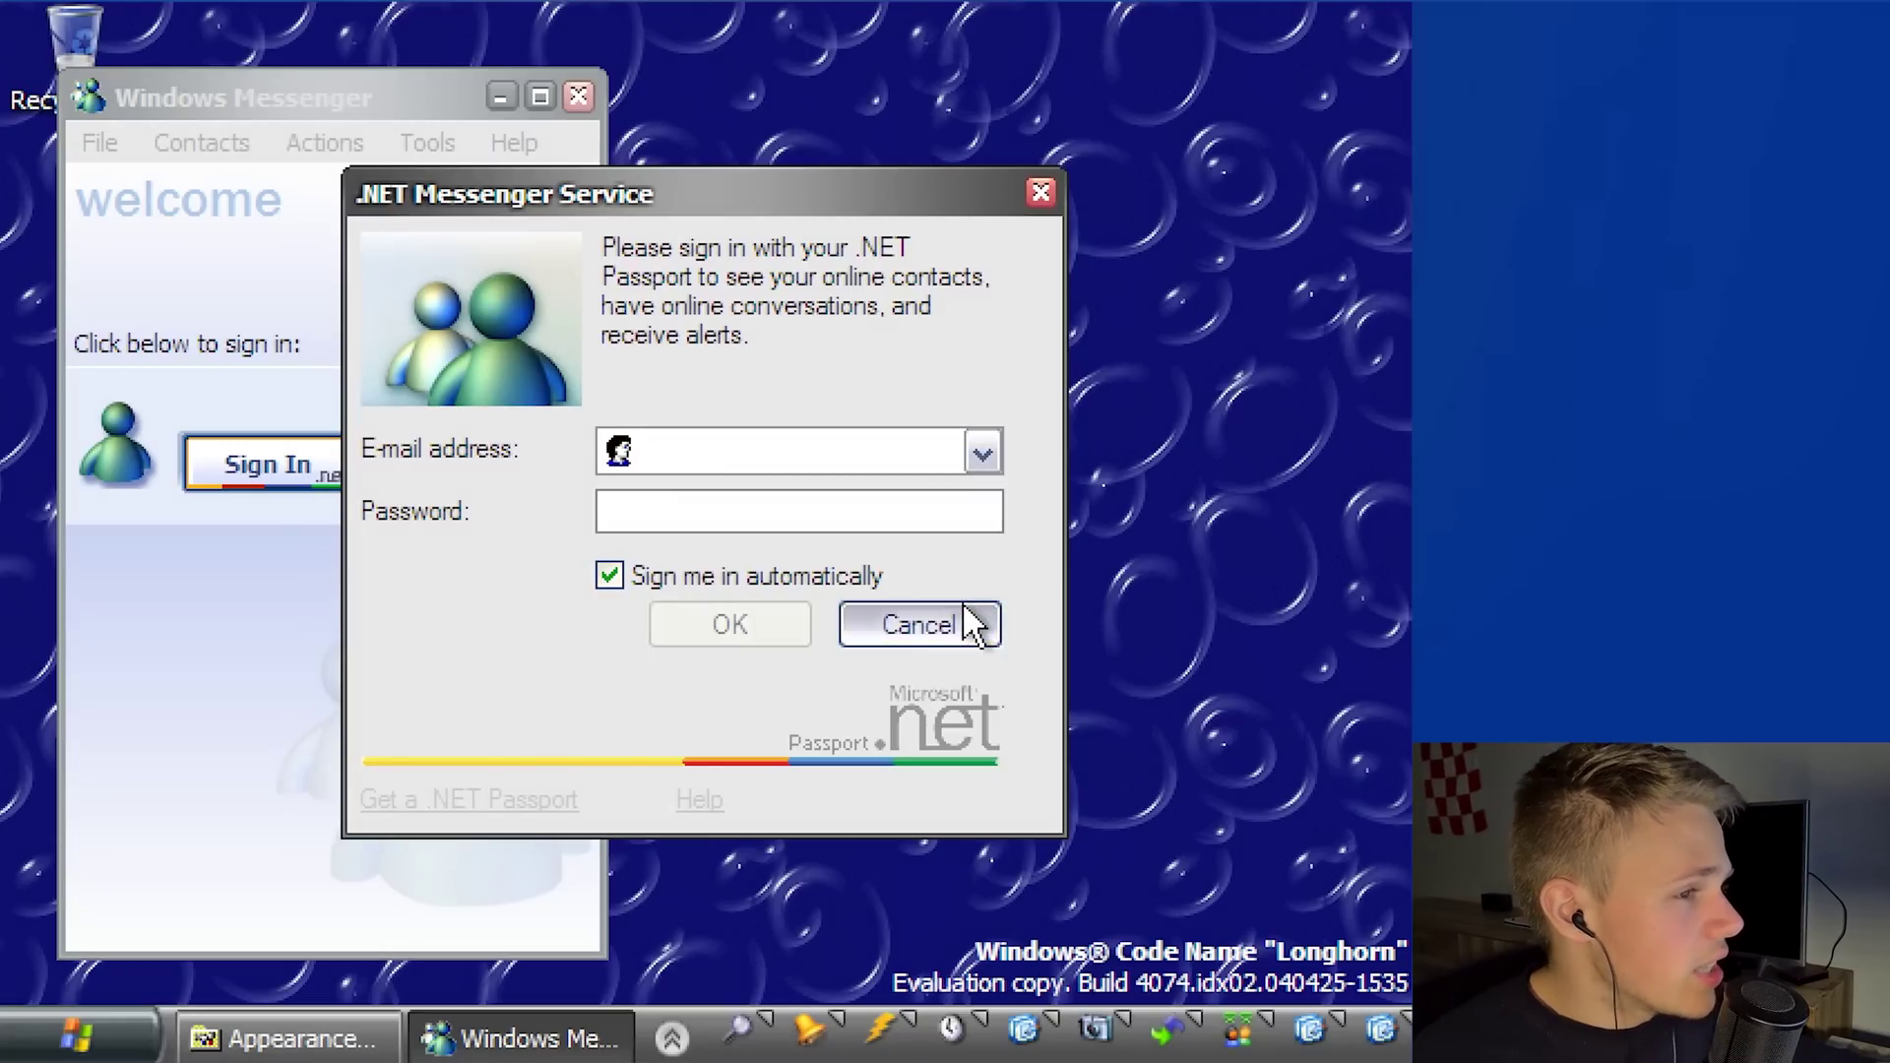
pyautogui.click(963, 622)
# Retry signing in from Messenger's File menu and cancel the prompt again.
pyautogui.click(133, 143)
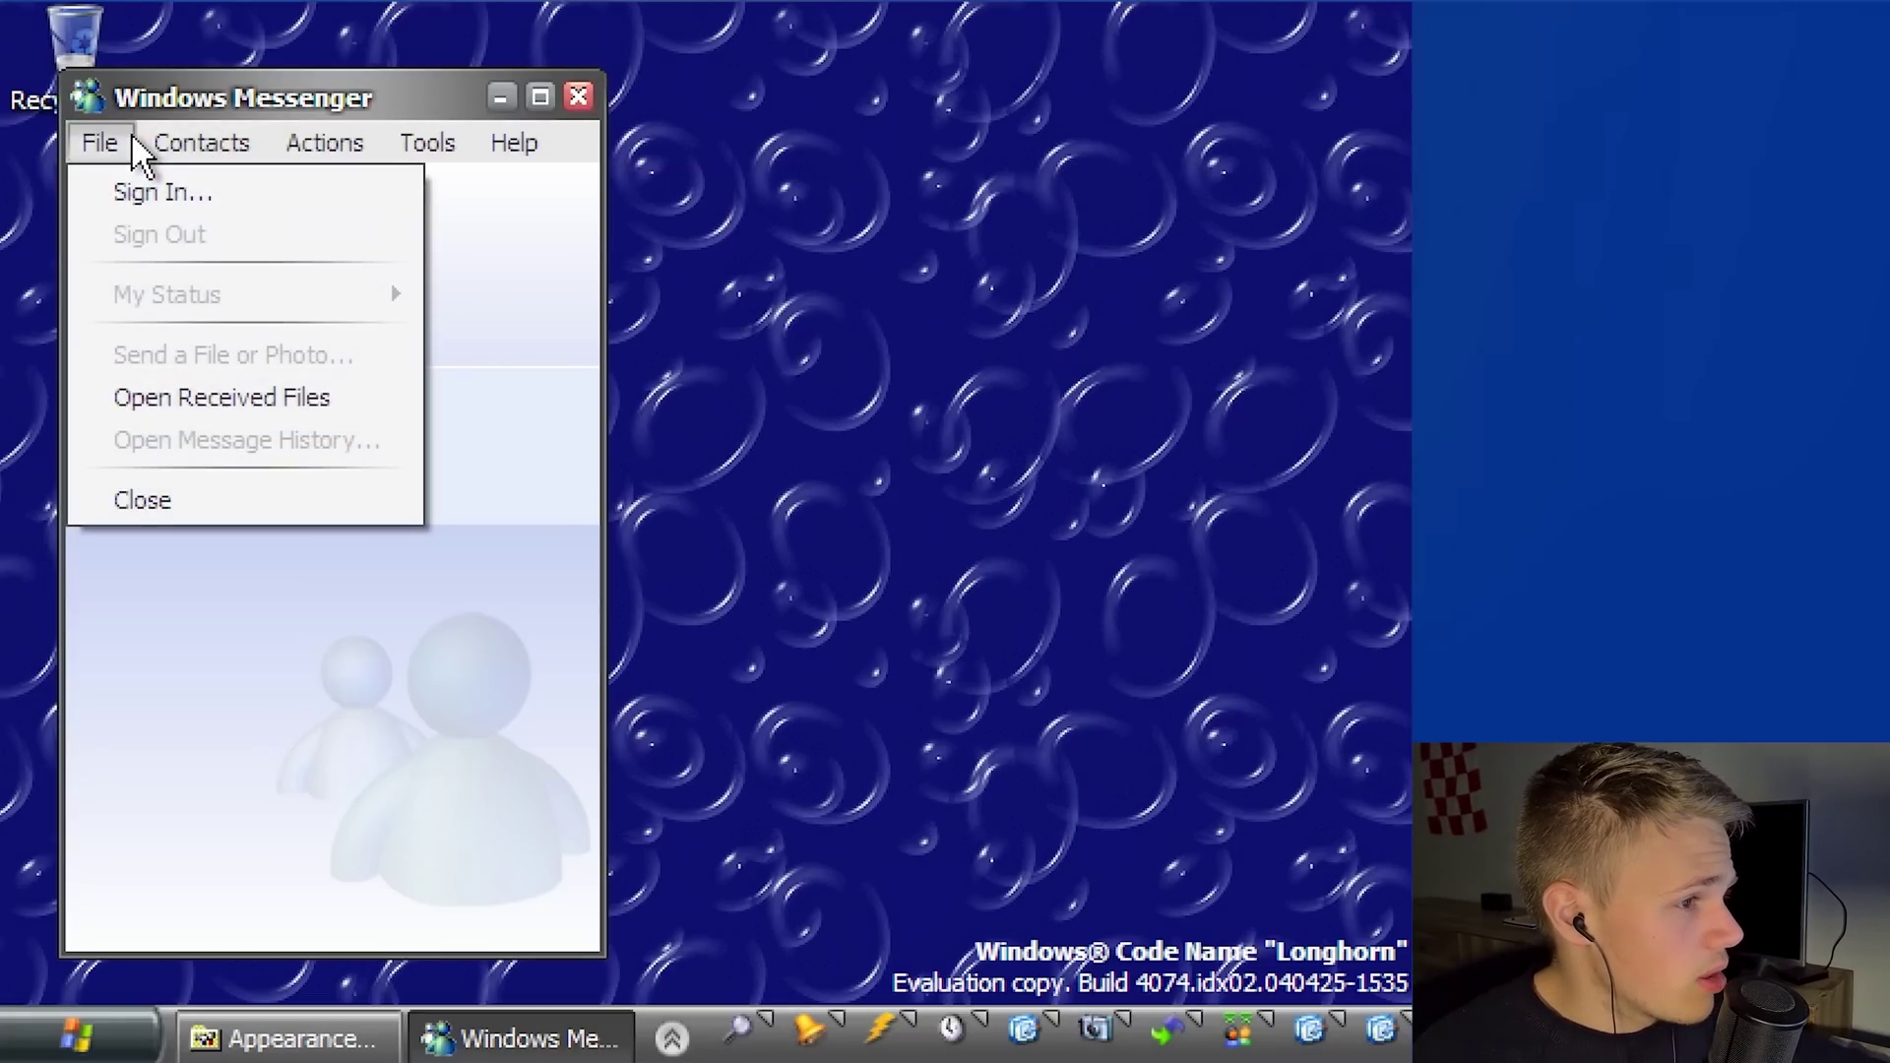
pyautogui.click(136, 145)
pyautogui.click(114, 148)
pyautogui.click(107, 138)
pyautogui.click(104, 136)
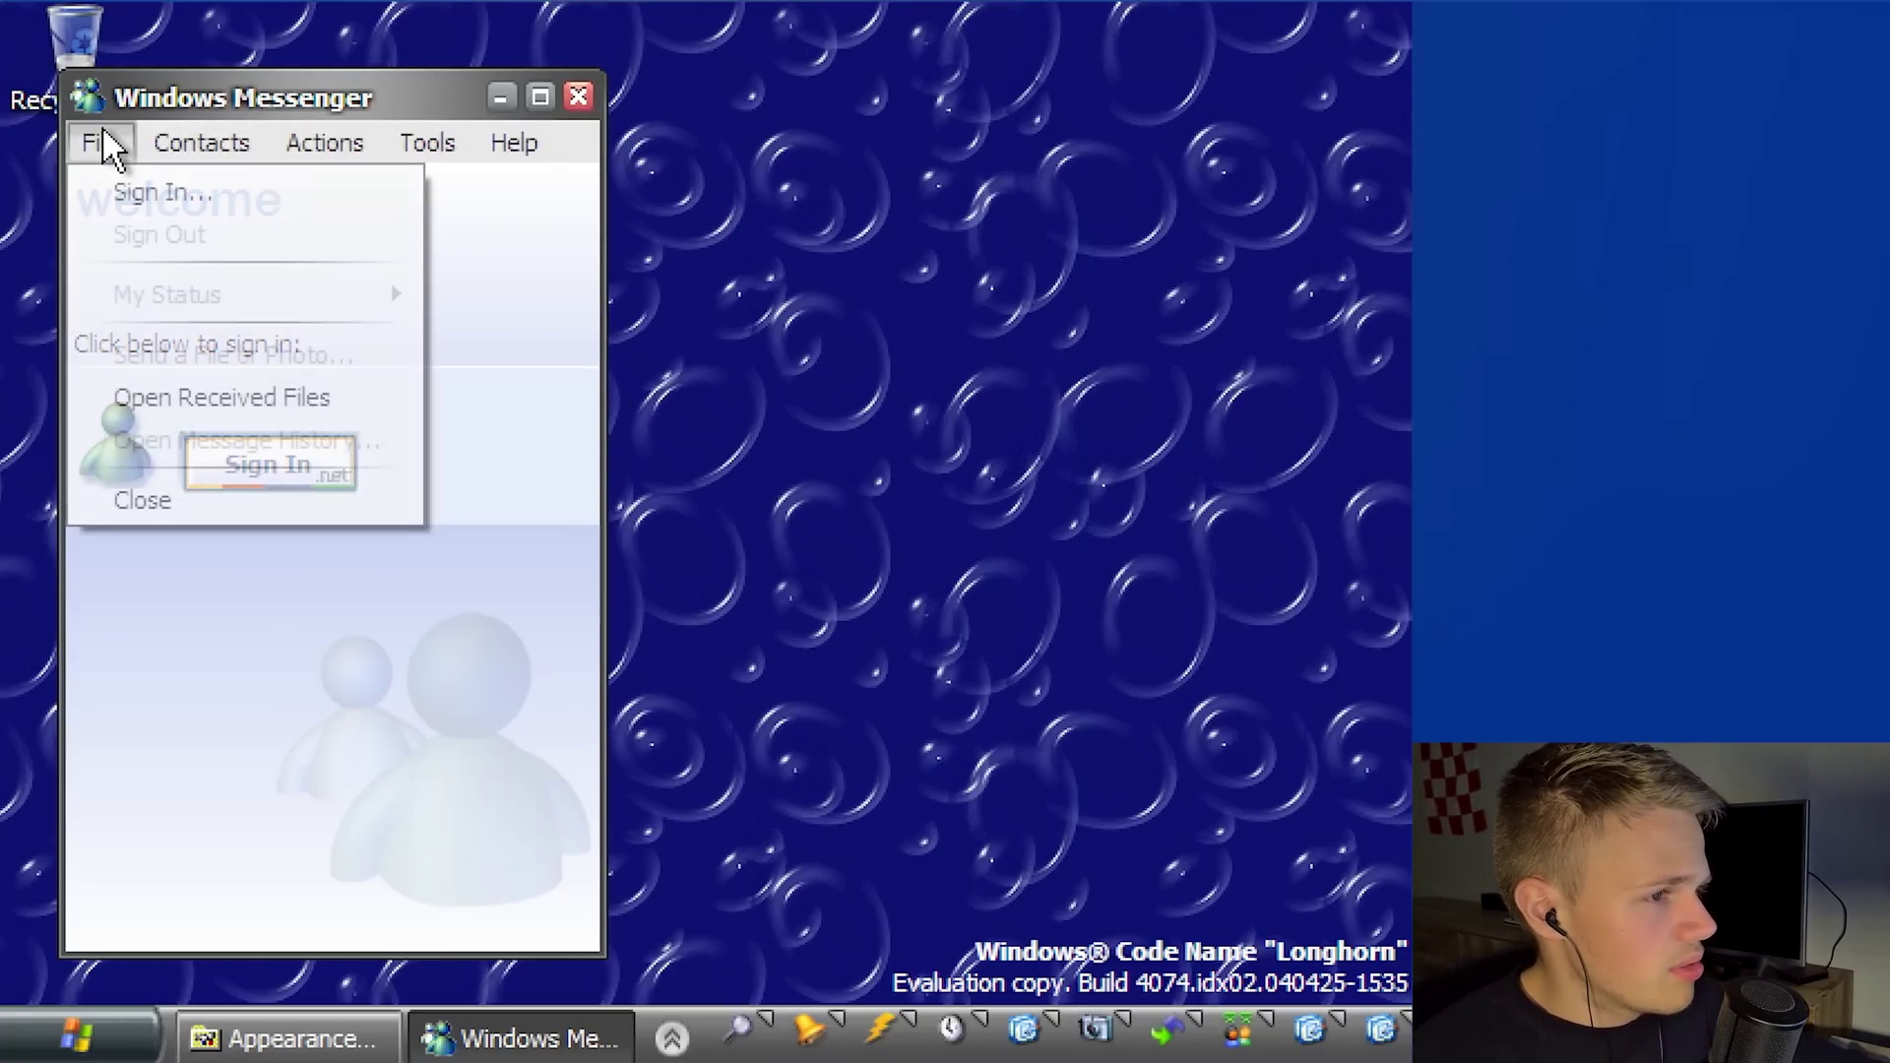
pyautogui.click(164, 183)
pyautogui.click(975, 635)
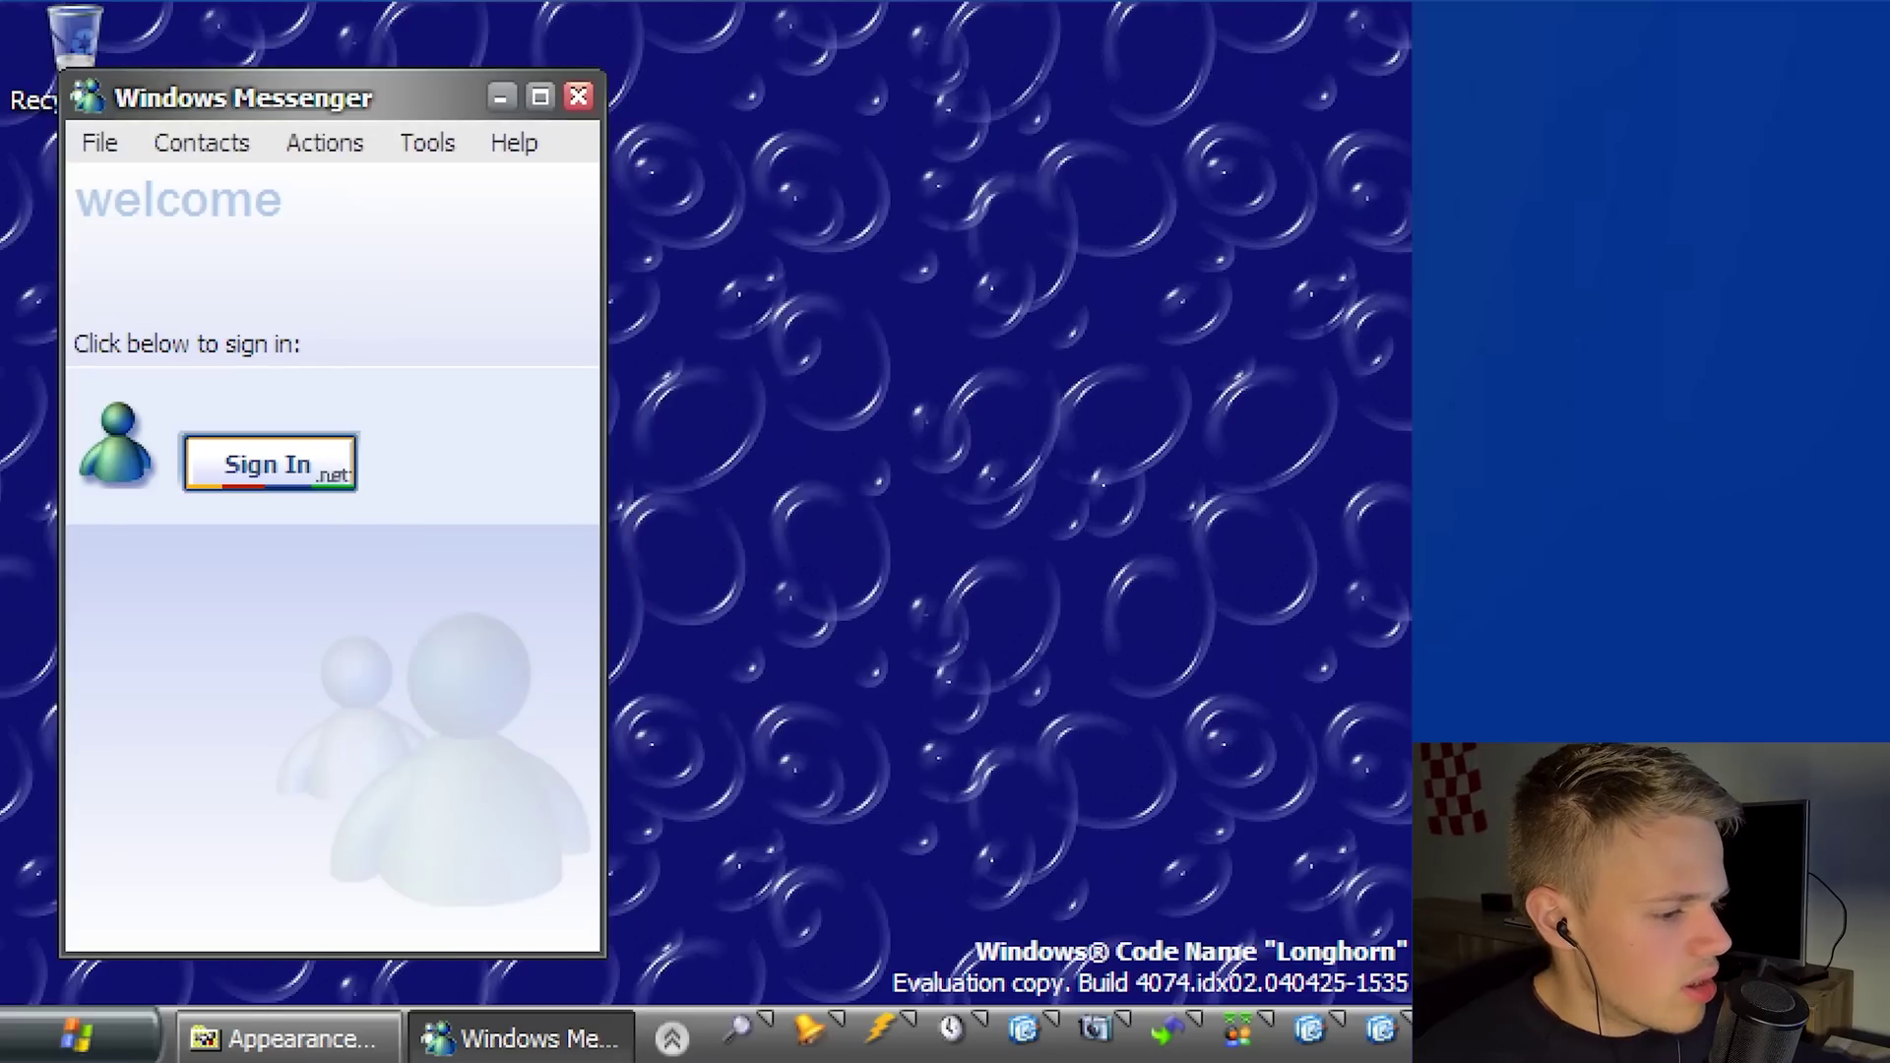
pyautogui.click(74, 1036)
# Launch Solitaire from the Games submenu and close it straight away.
pyautogui.moveTo(278, 874)
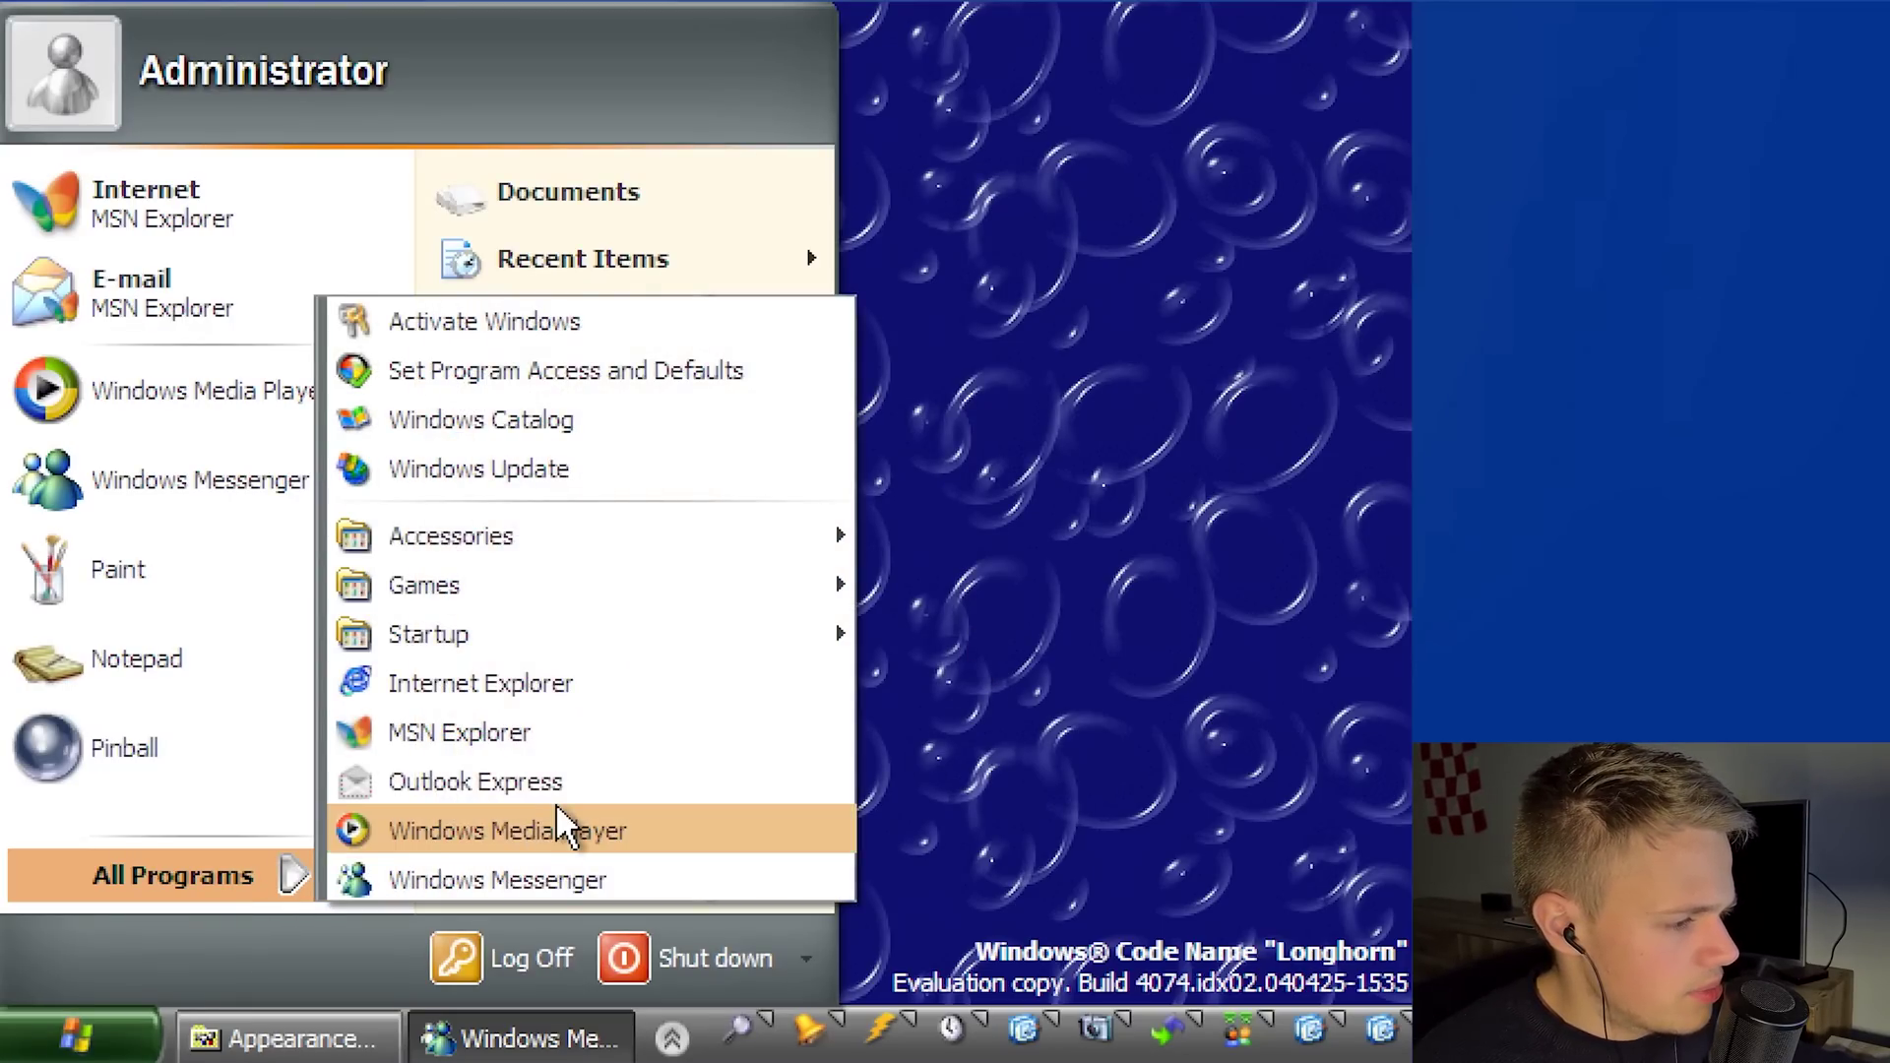
pyautogui.moveTo(582, 581)
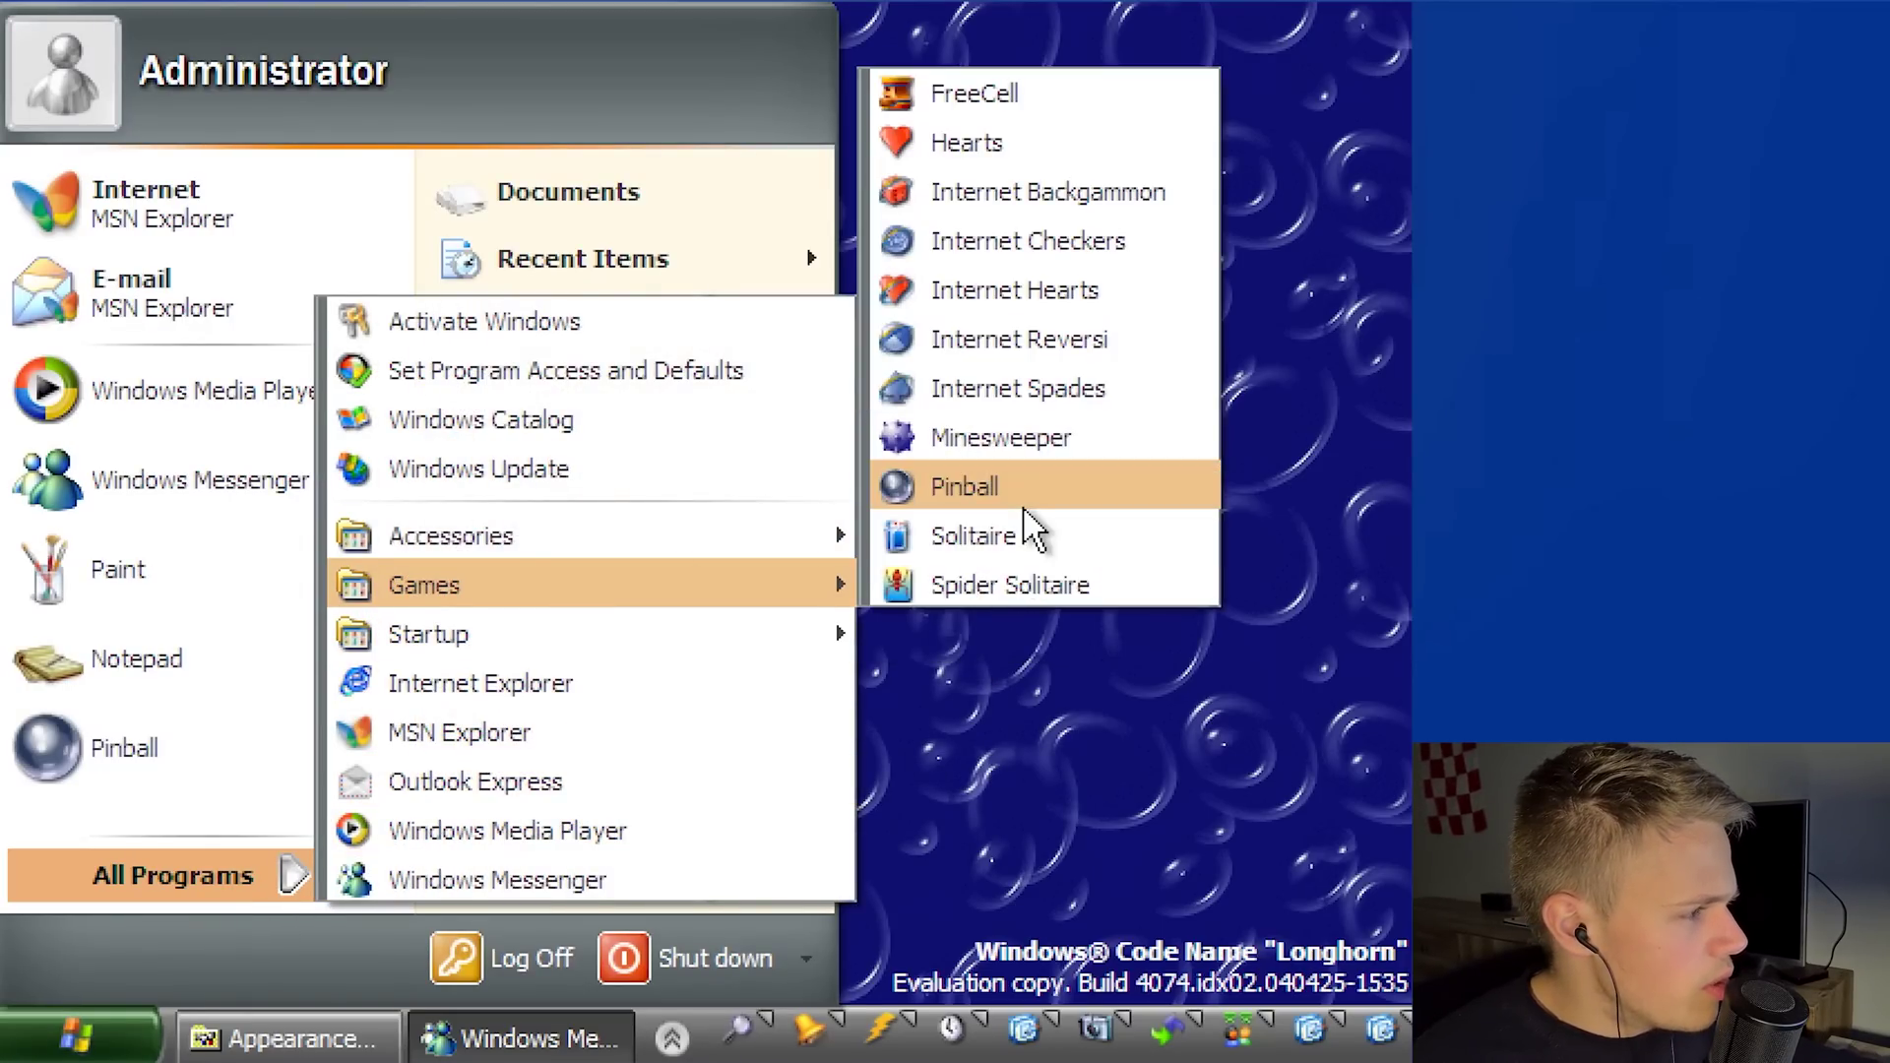
pyautogui.click(1024, 532)
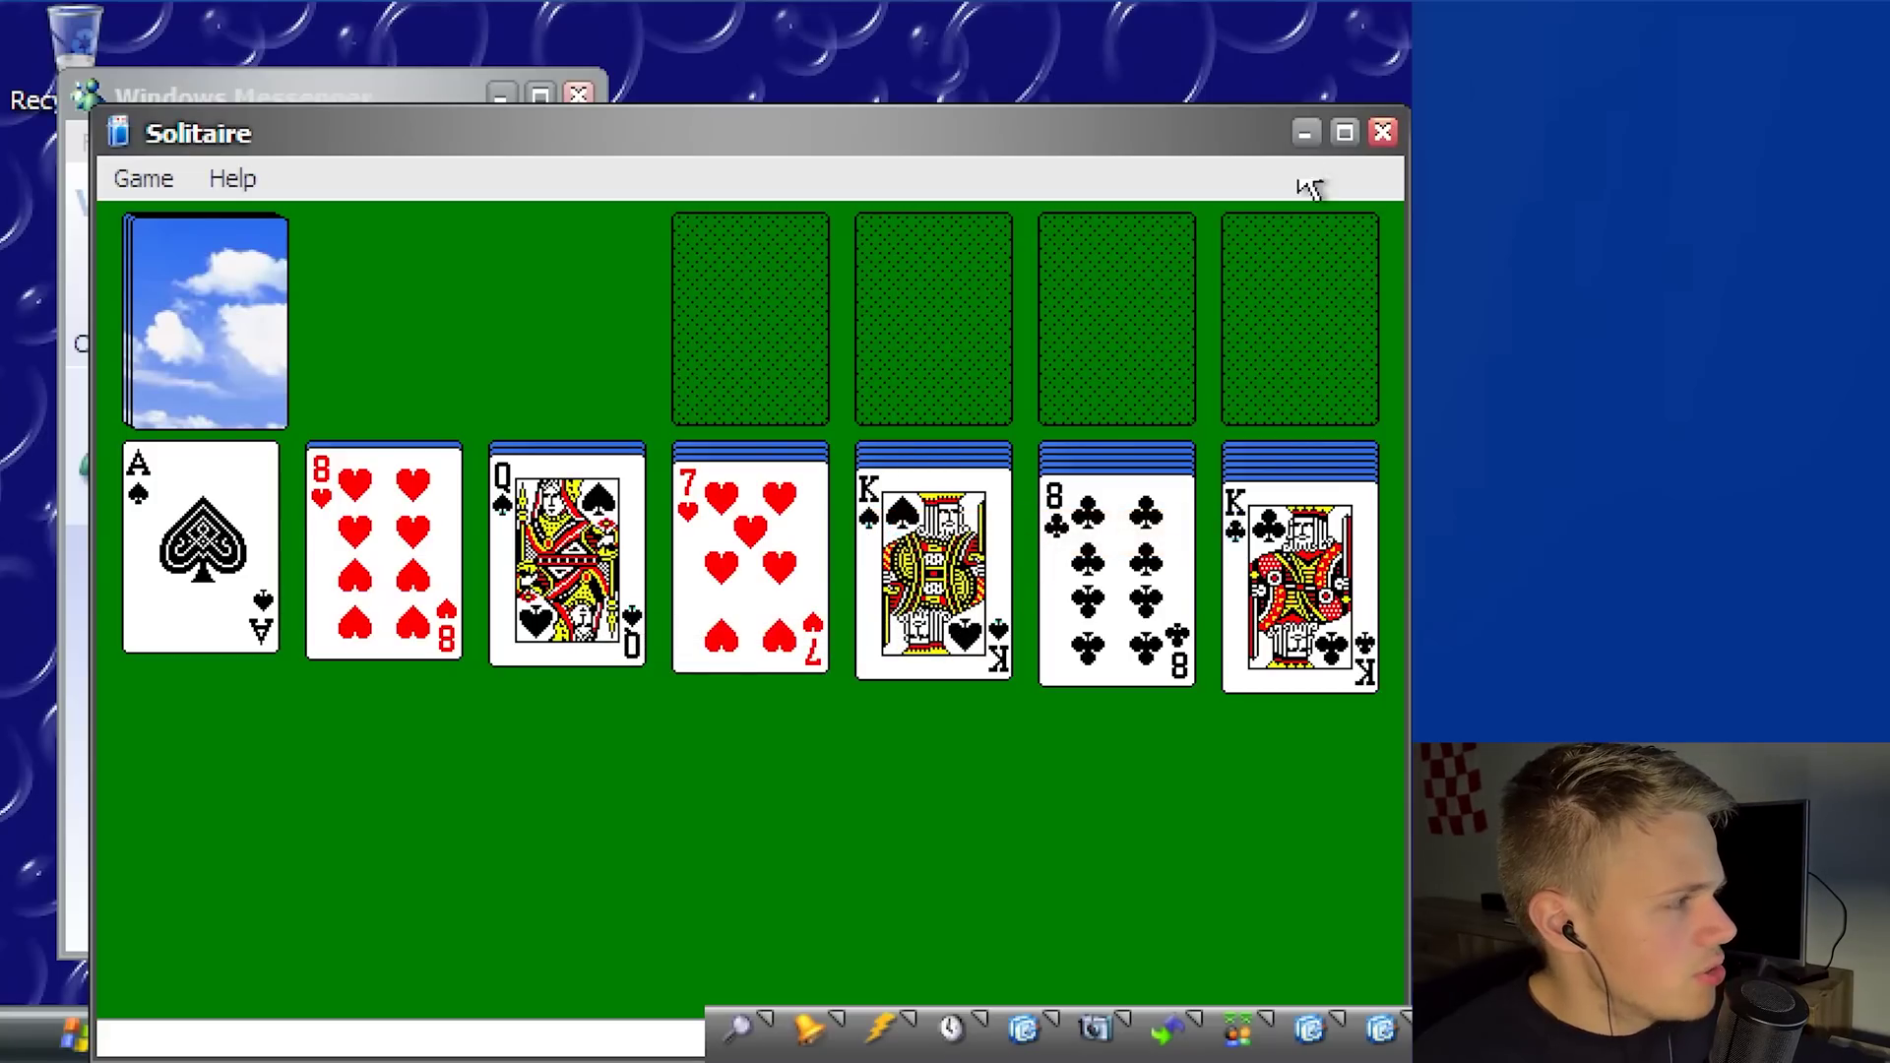
pyautogui.click(1379, 133)
# Launch Minesweeper, play a few rounds with two new games, then close it.
pyautogui.click(61, 1035)
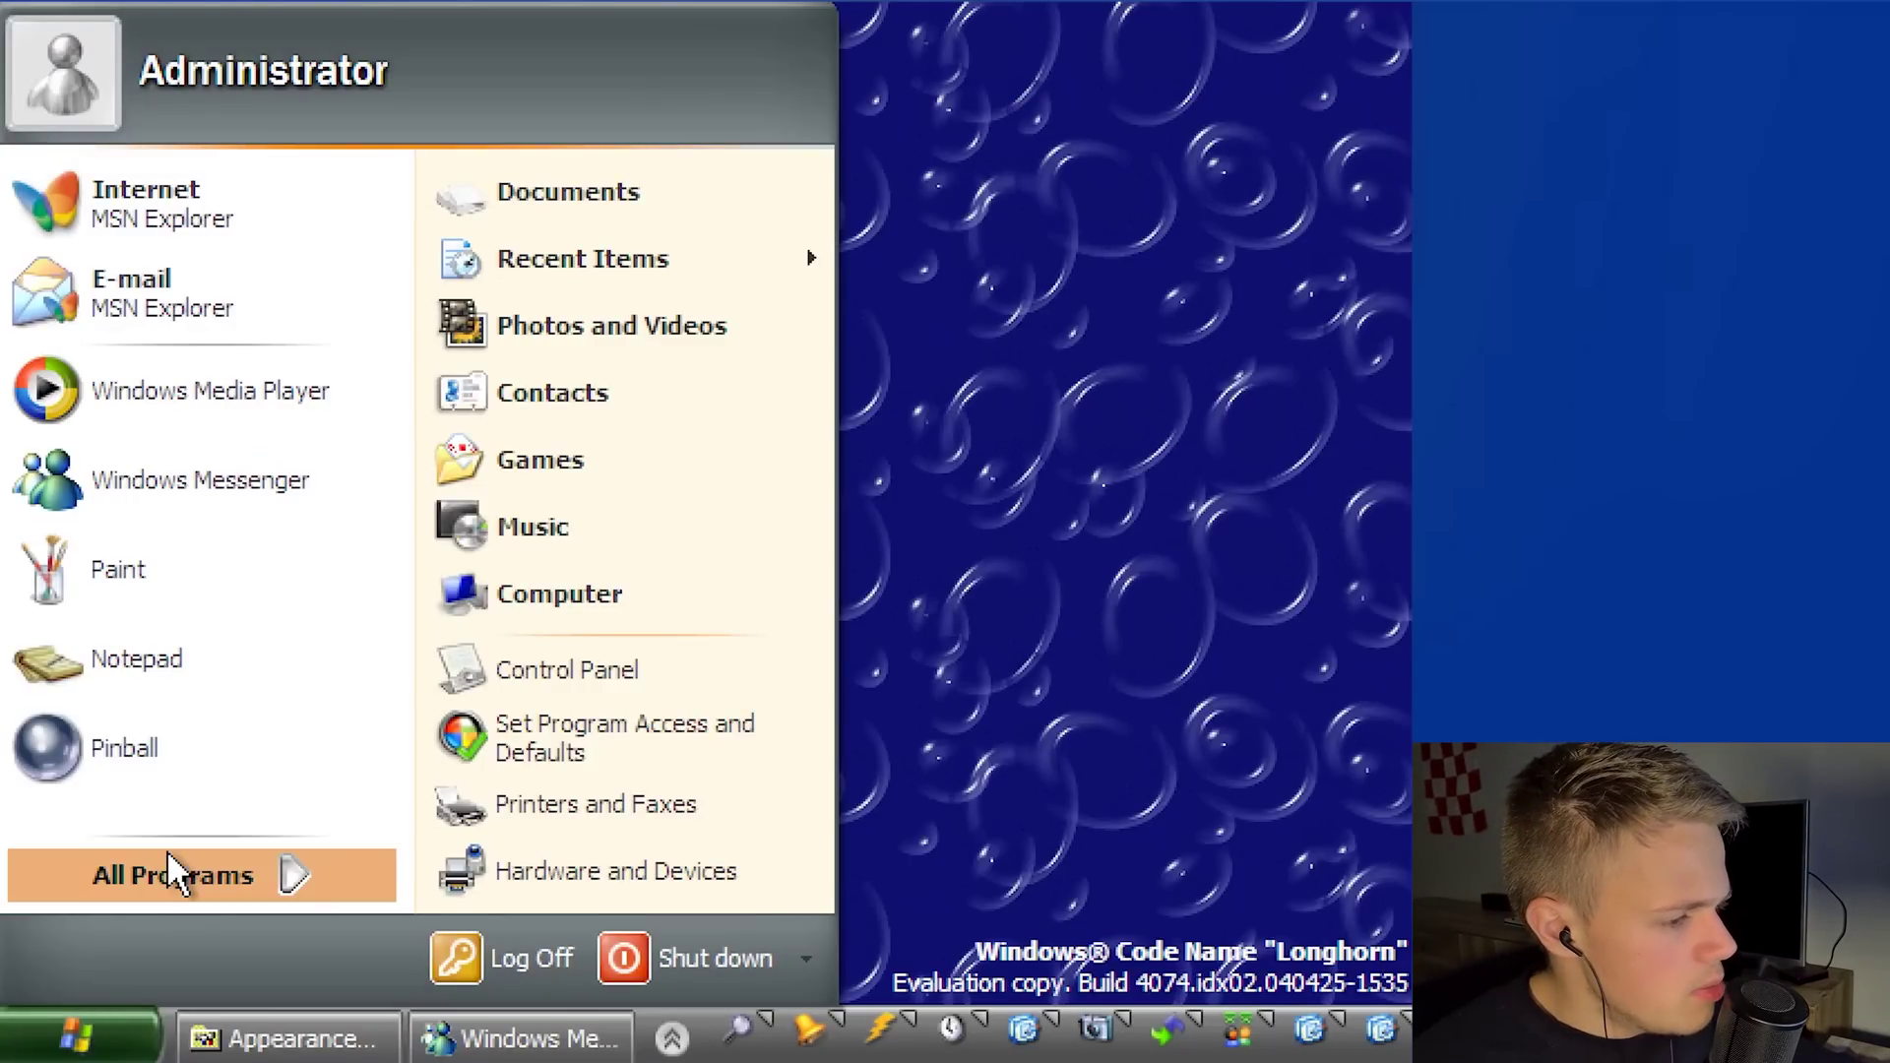
pyautogui.moveTo(167, 849)
pyautogui.moveTo(611, 591)
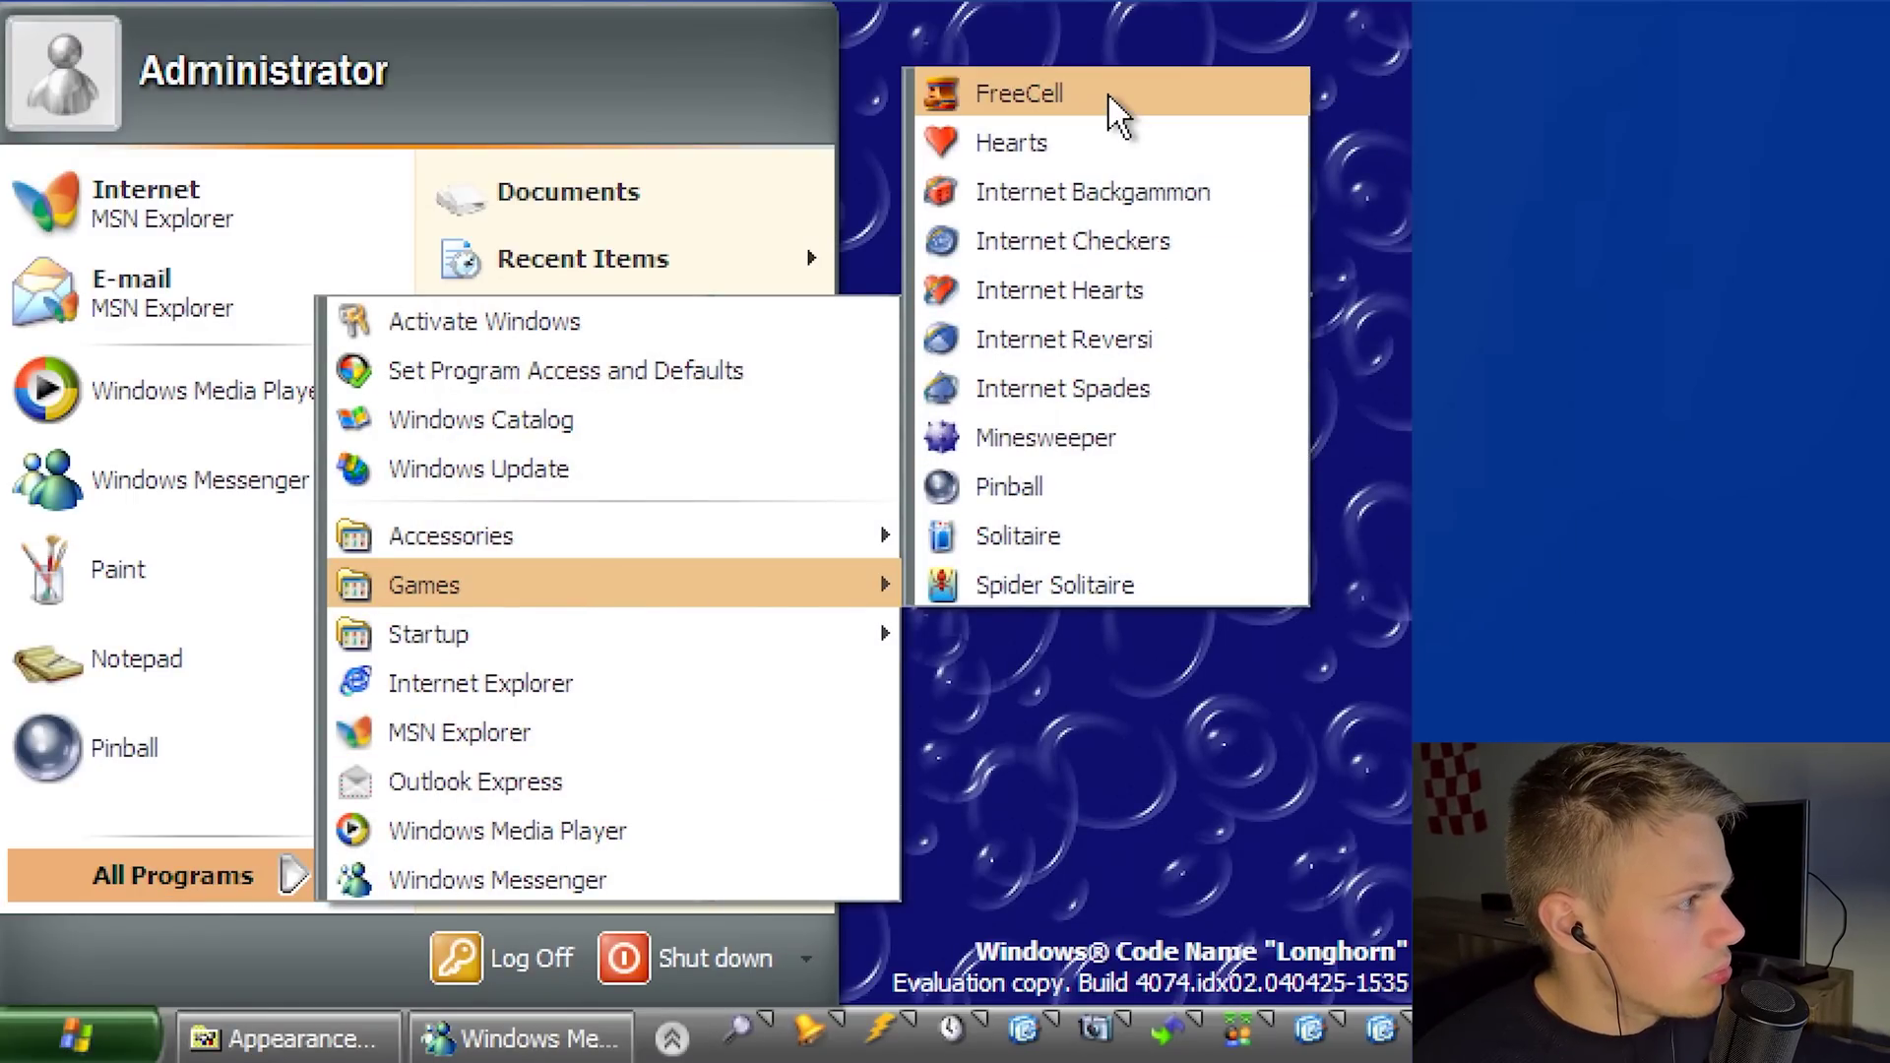
pyautogui.click(1085, 438)
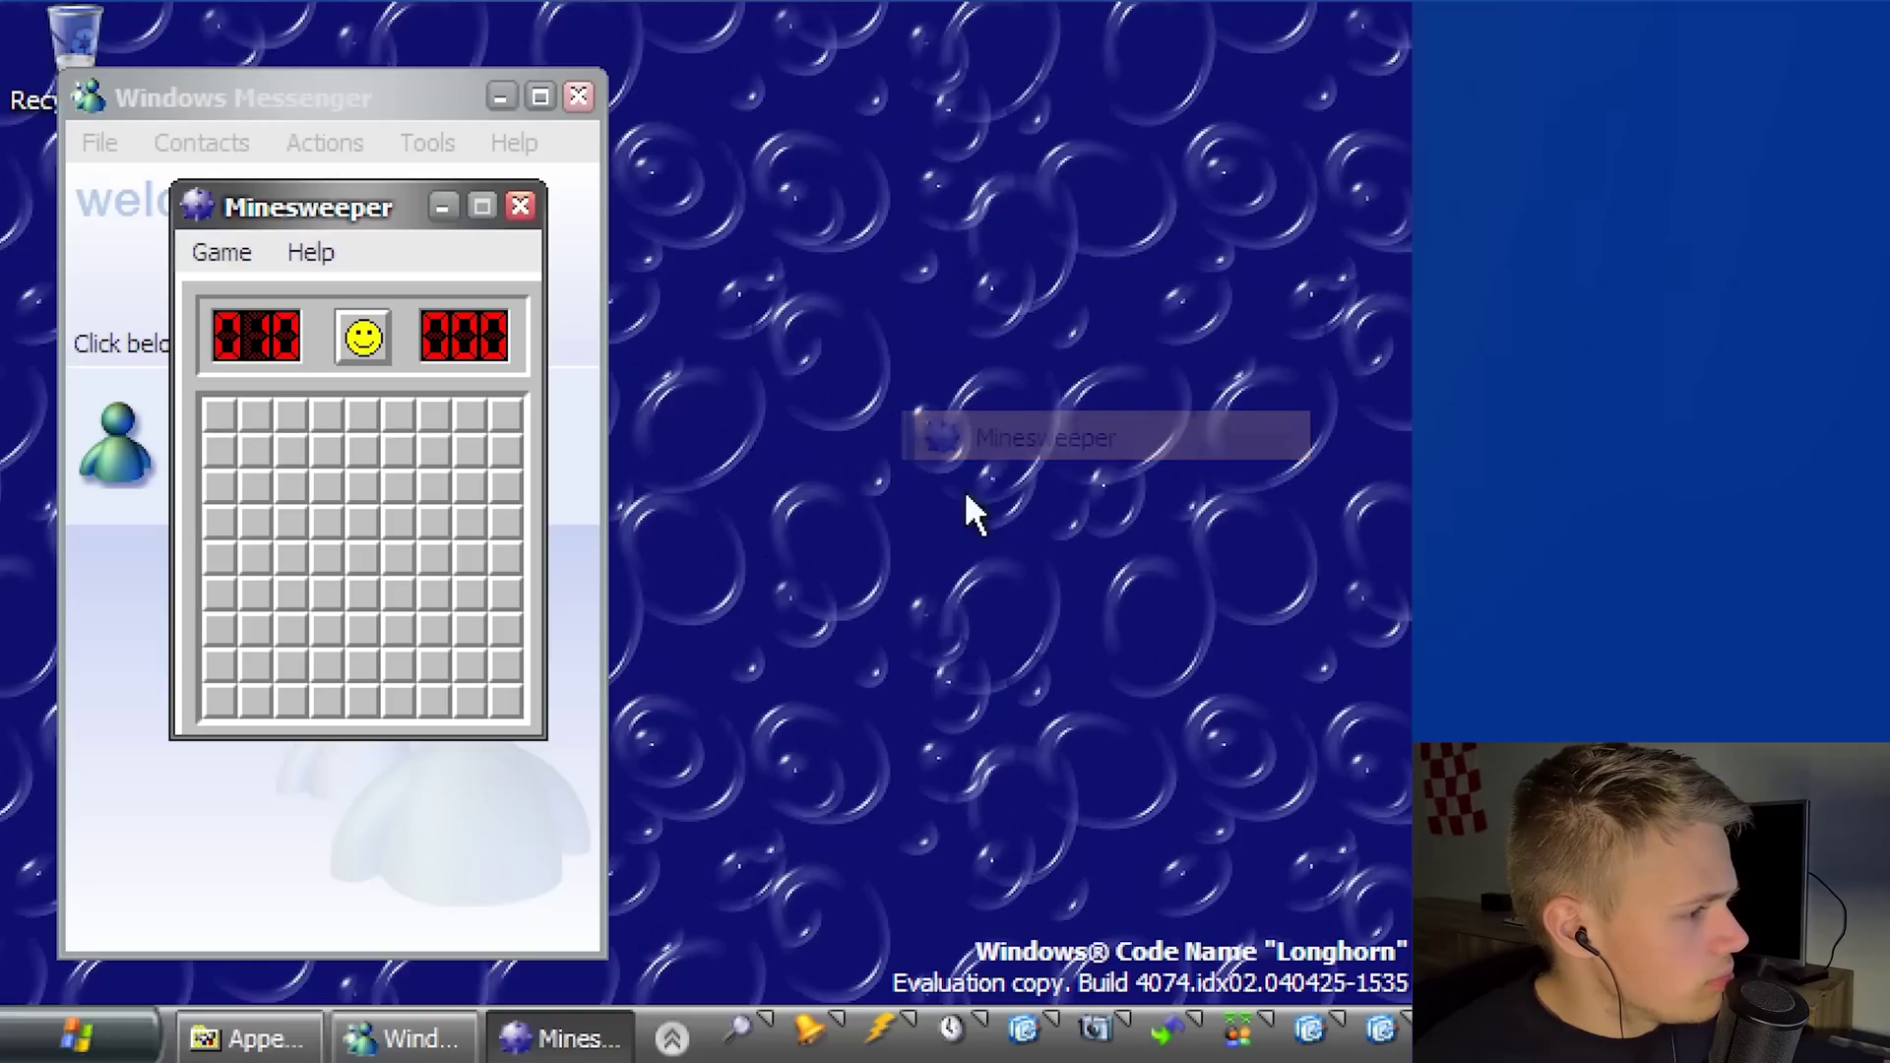
pyautogui.click(398, 487)
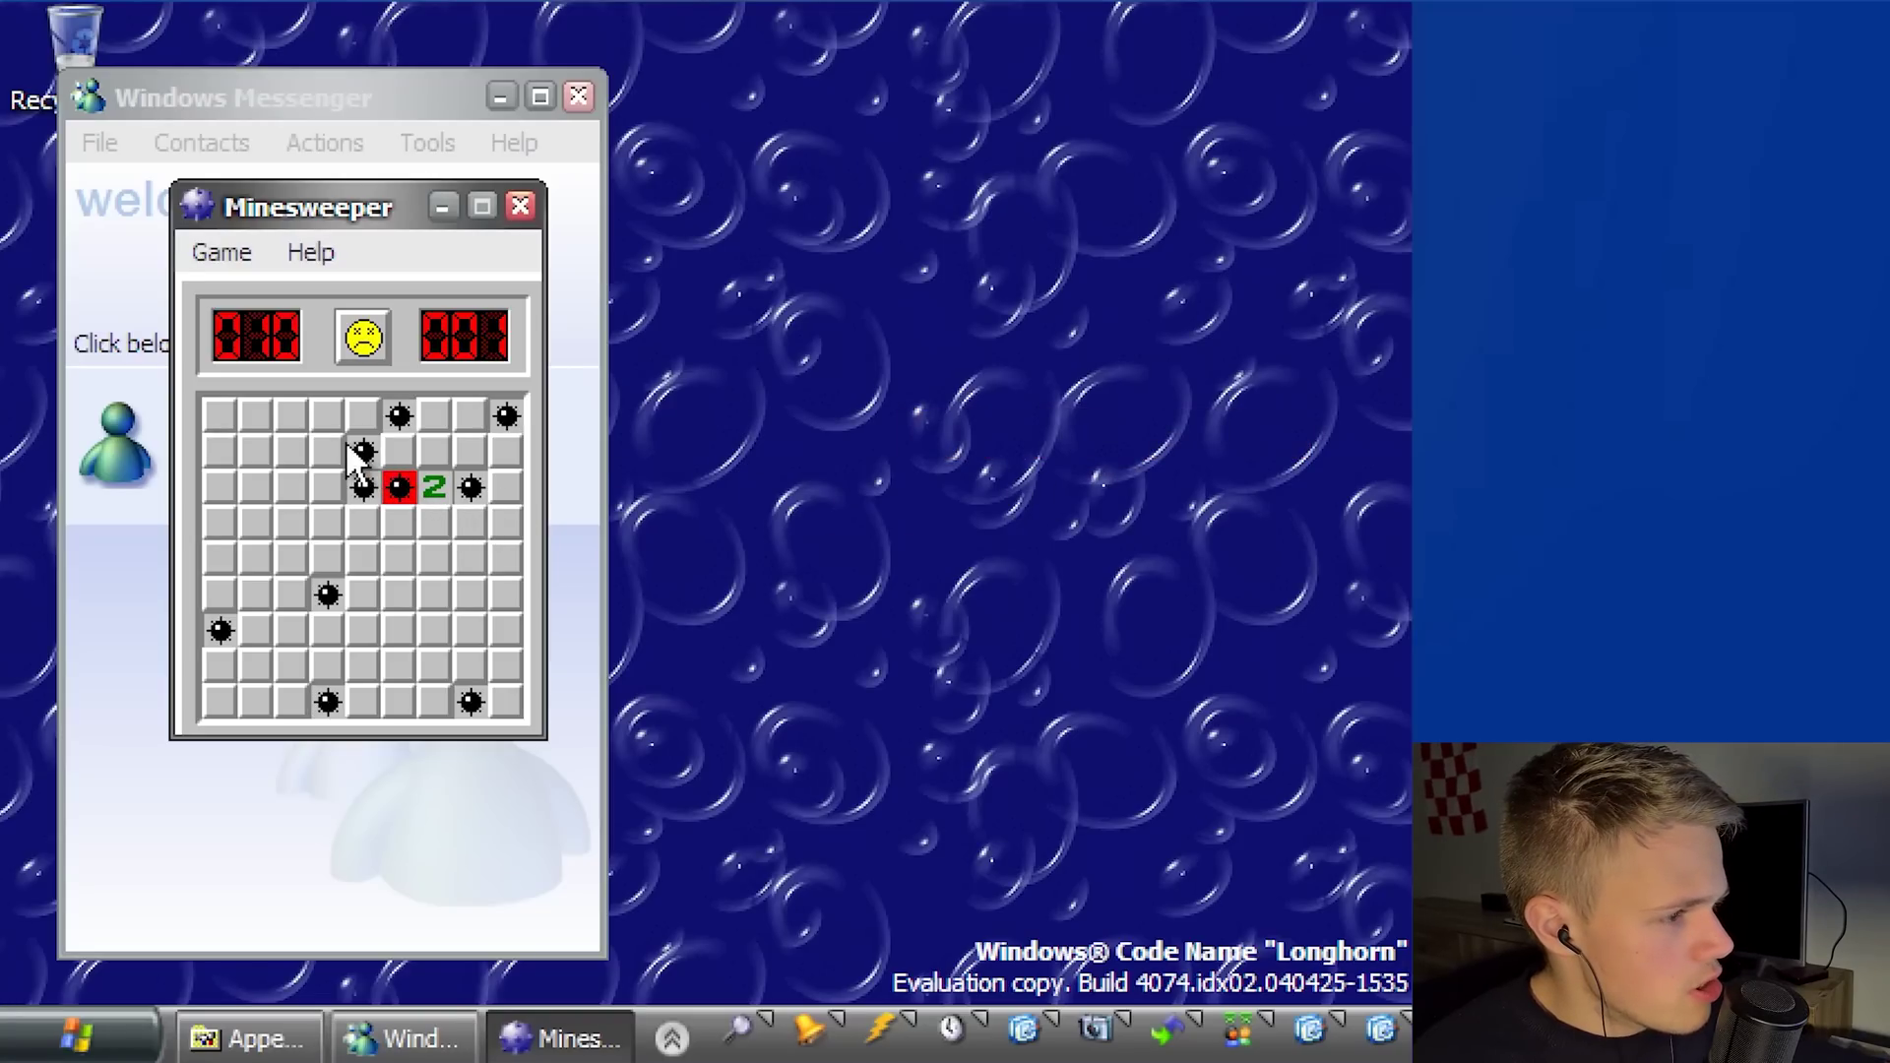
pyautogui.click(362, 338)
pyautogui.click(292, 521)
pyautogui.click(292, 558)
pyautogui.click(362, 337)
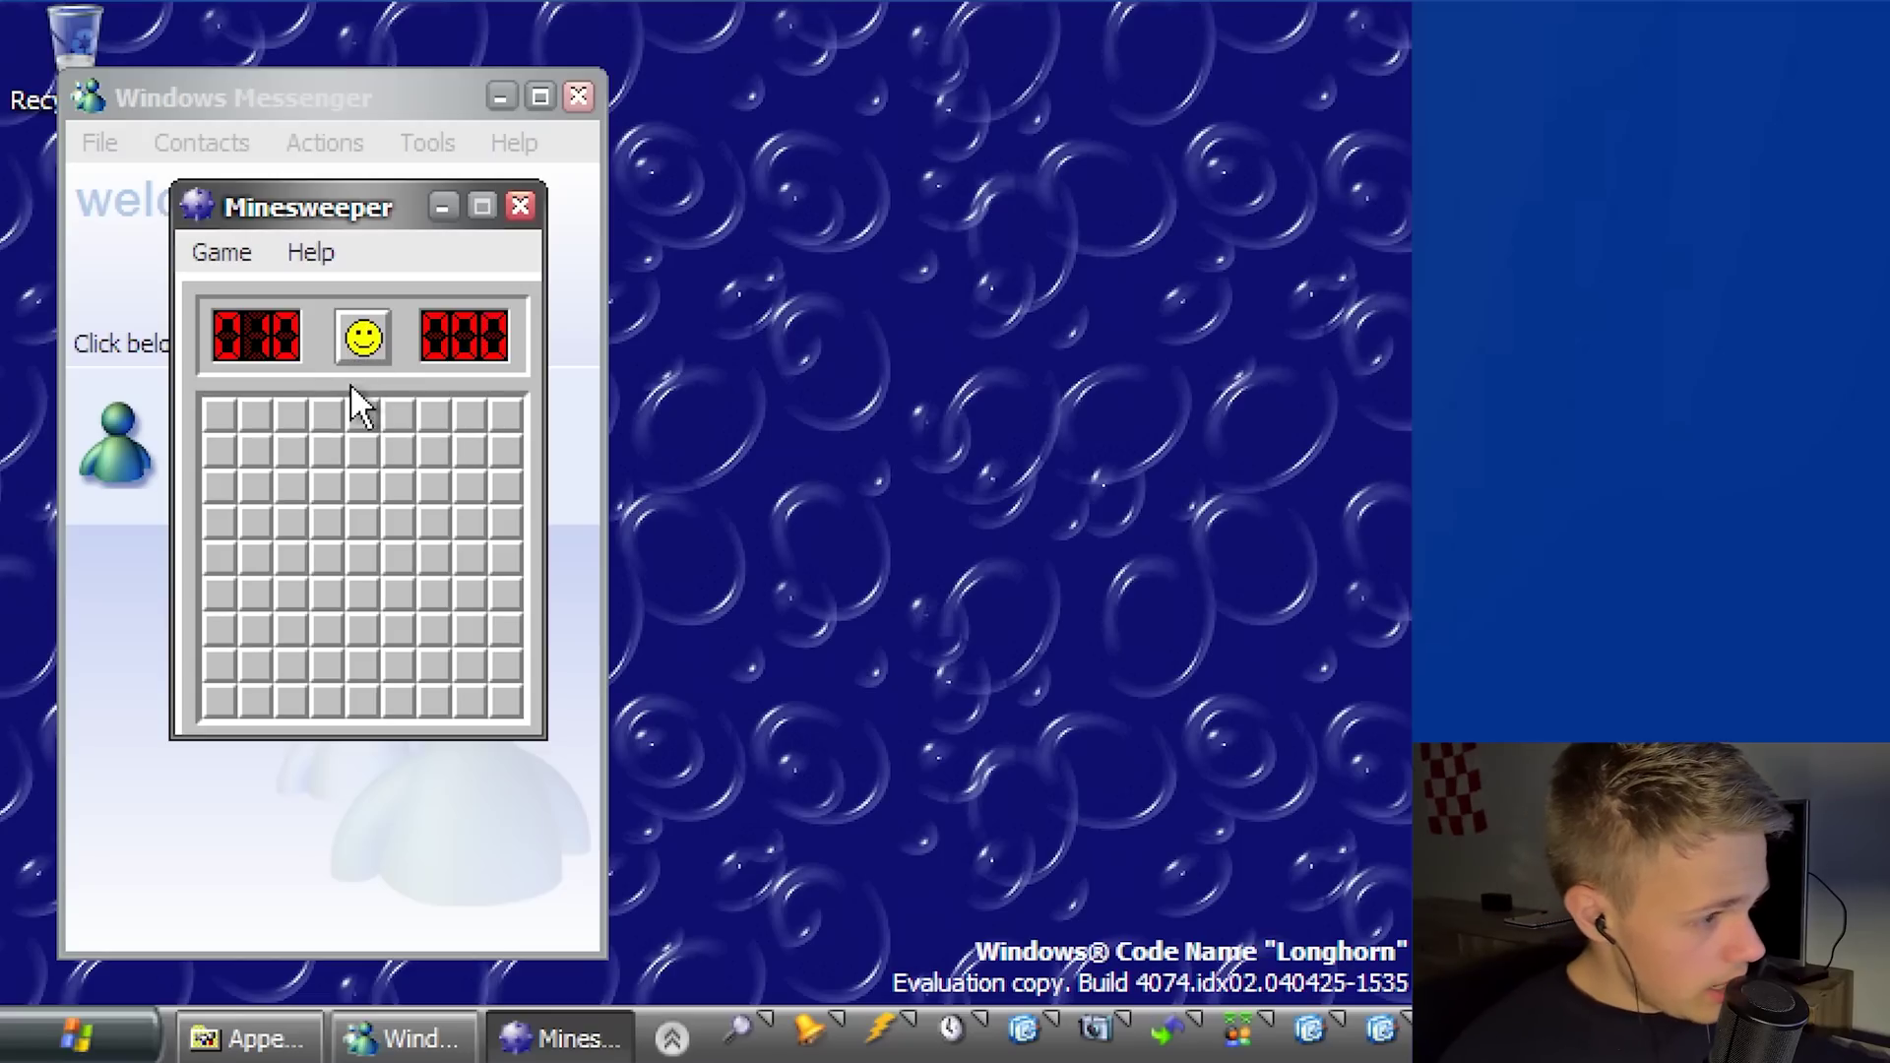
pyautogui.click(363, 416)
pyautogui.click(469, 524)
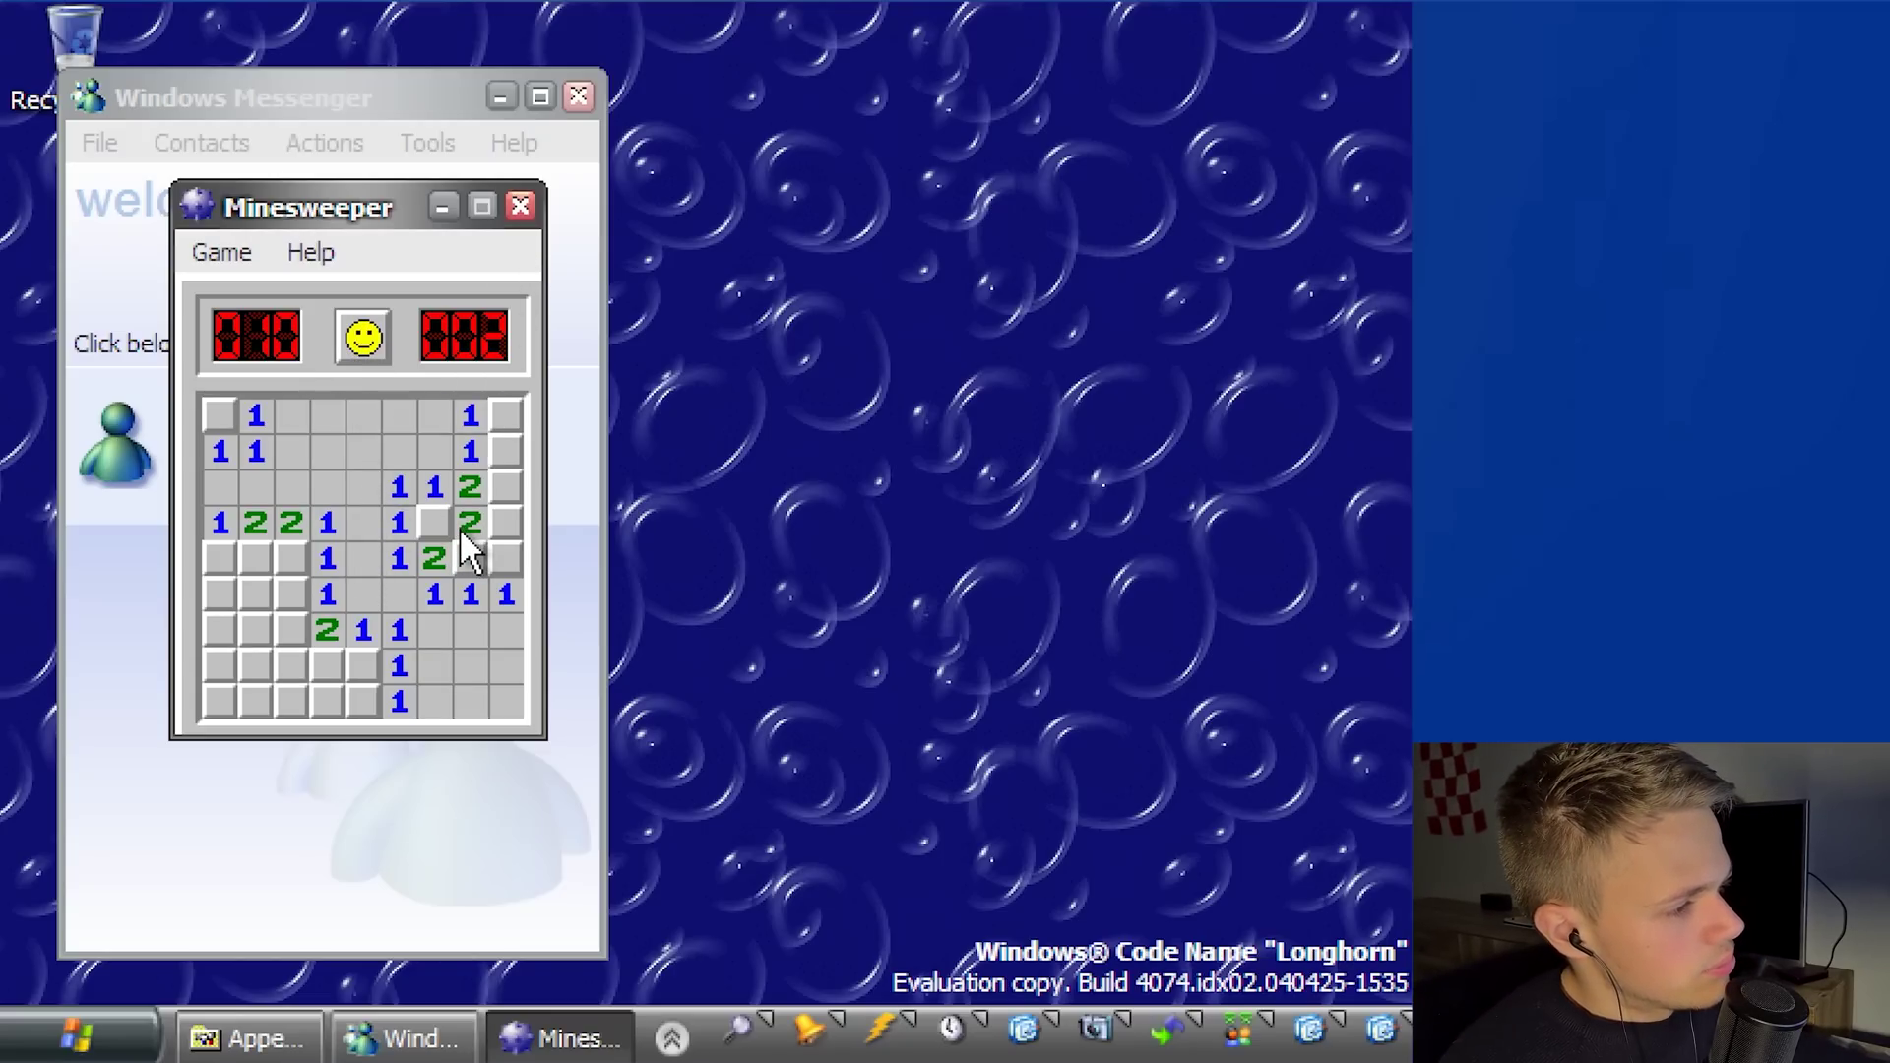
pyautogui.click(468, 553)
pyautogui.click(520, 205)
# Close Windows Messenger, dismiss its still-running balloon, and browse the full program list from Start.
pyautogui.click(580, 95)
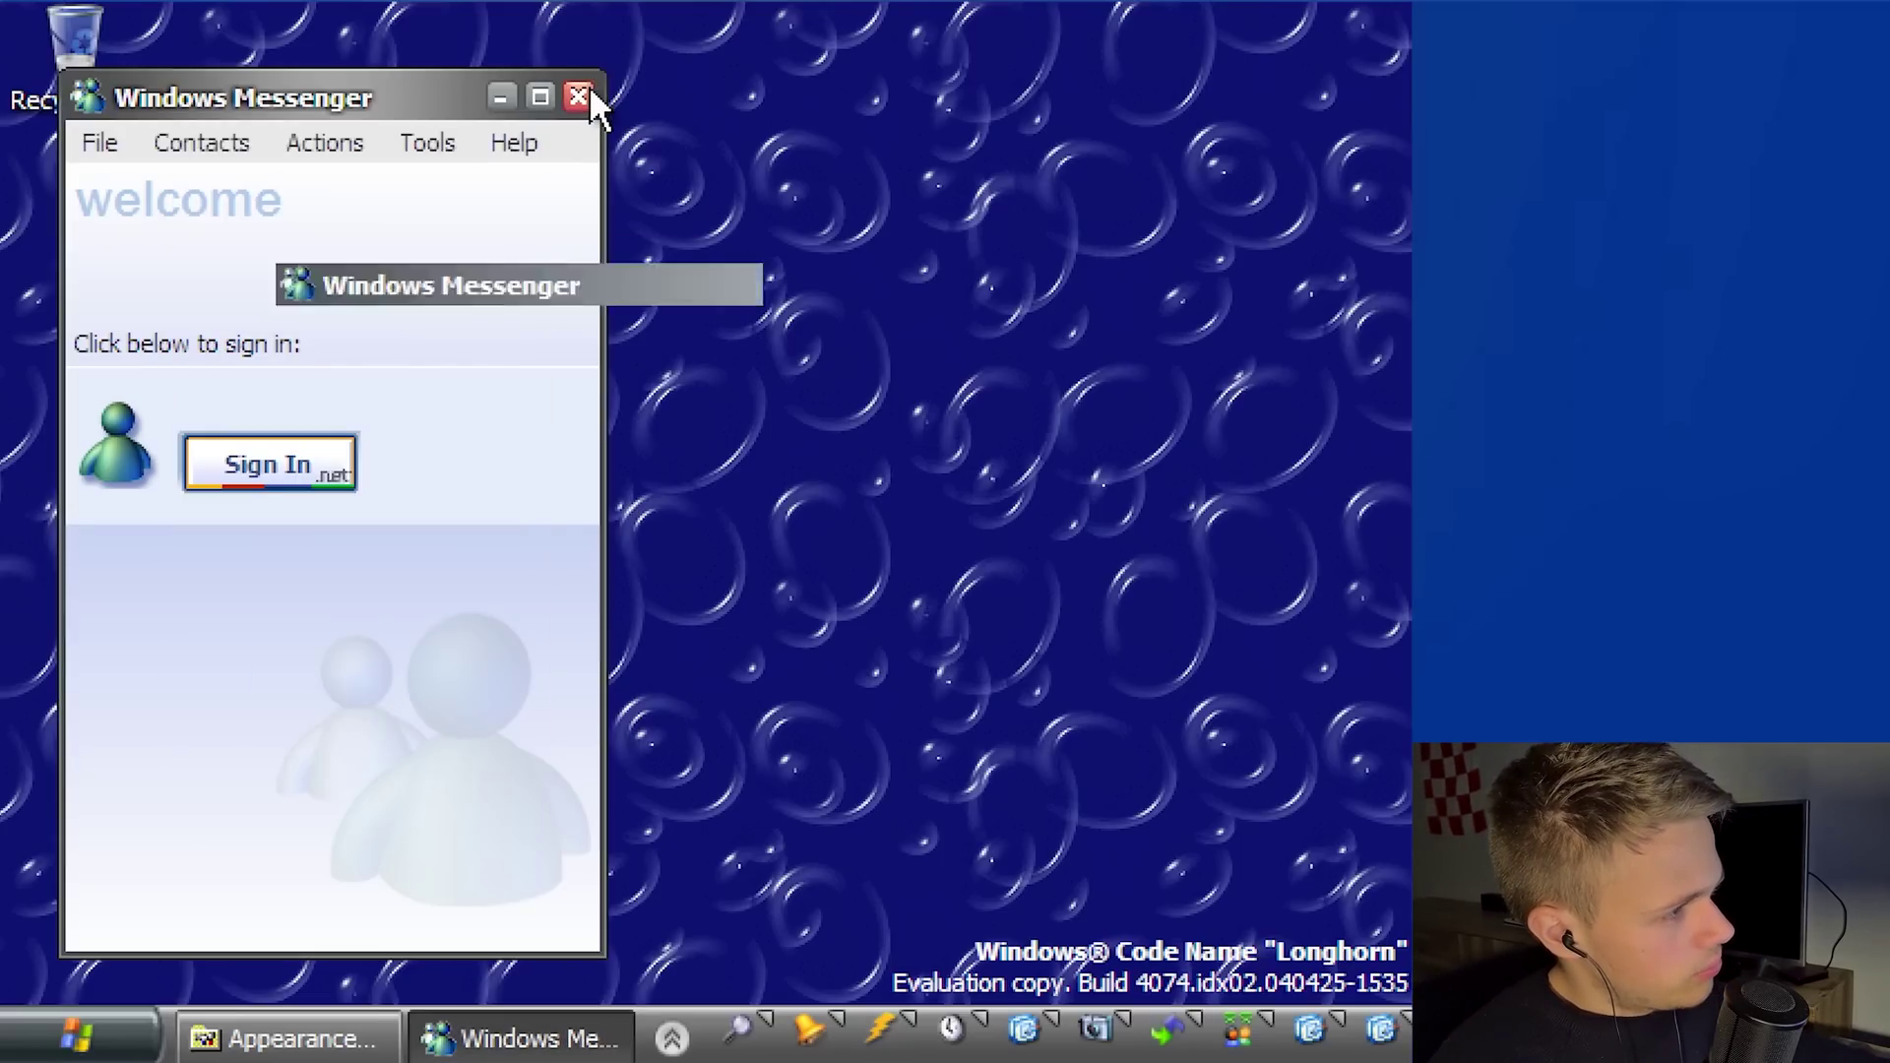
pyautogui.click(74, 1034)
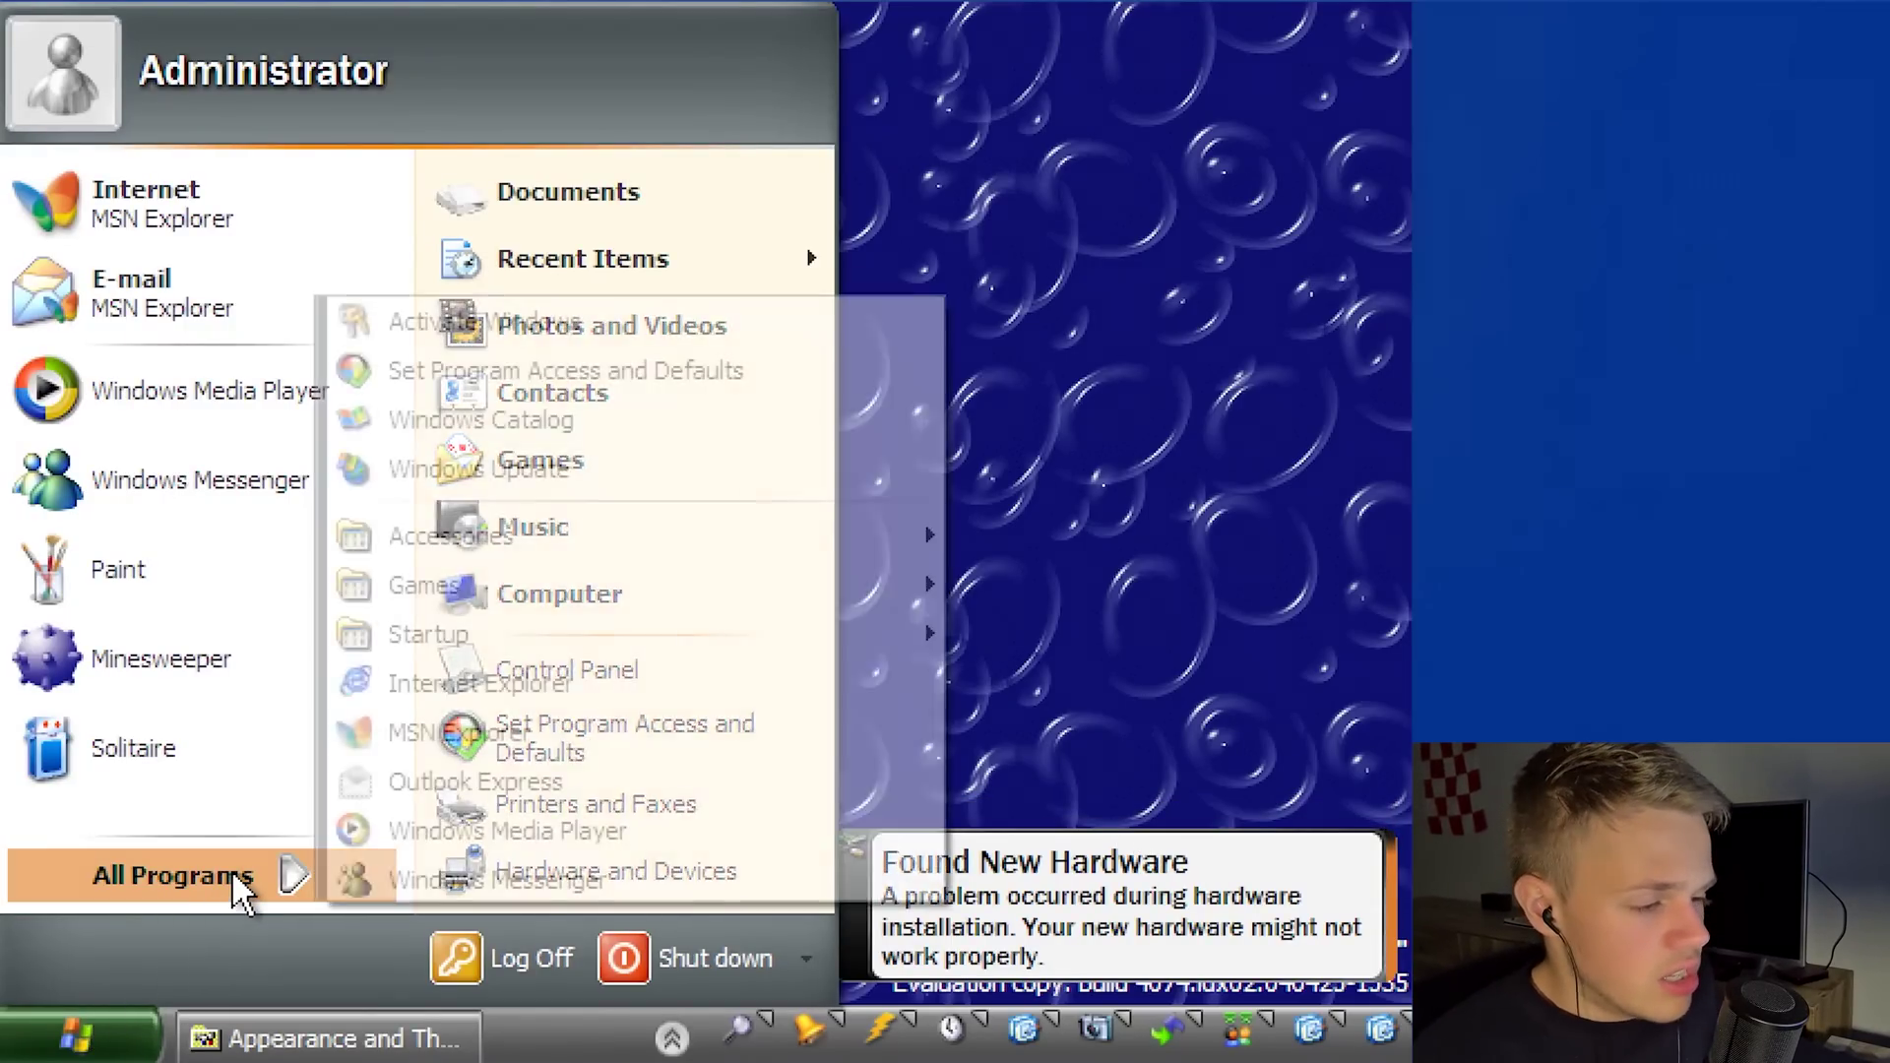
pyautogui.click(232, 870)
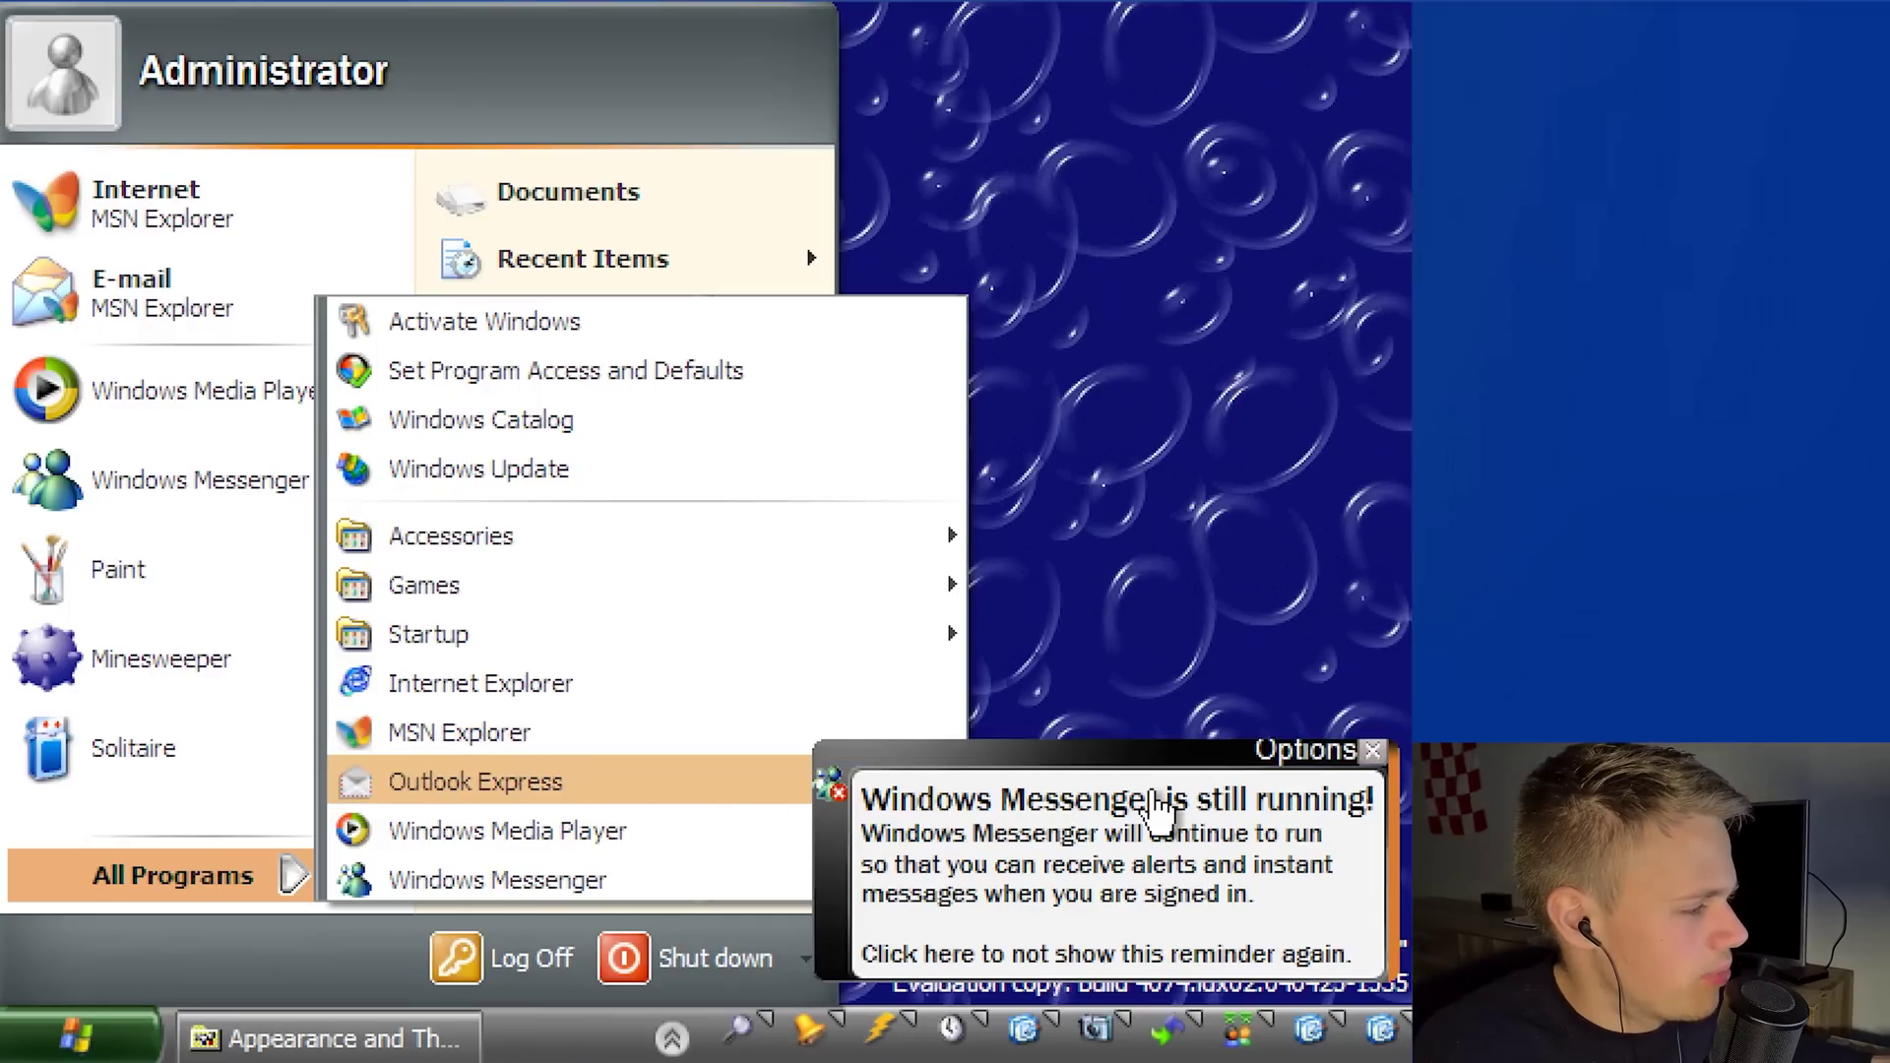
pyautogui.click(1372, 751)
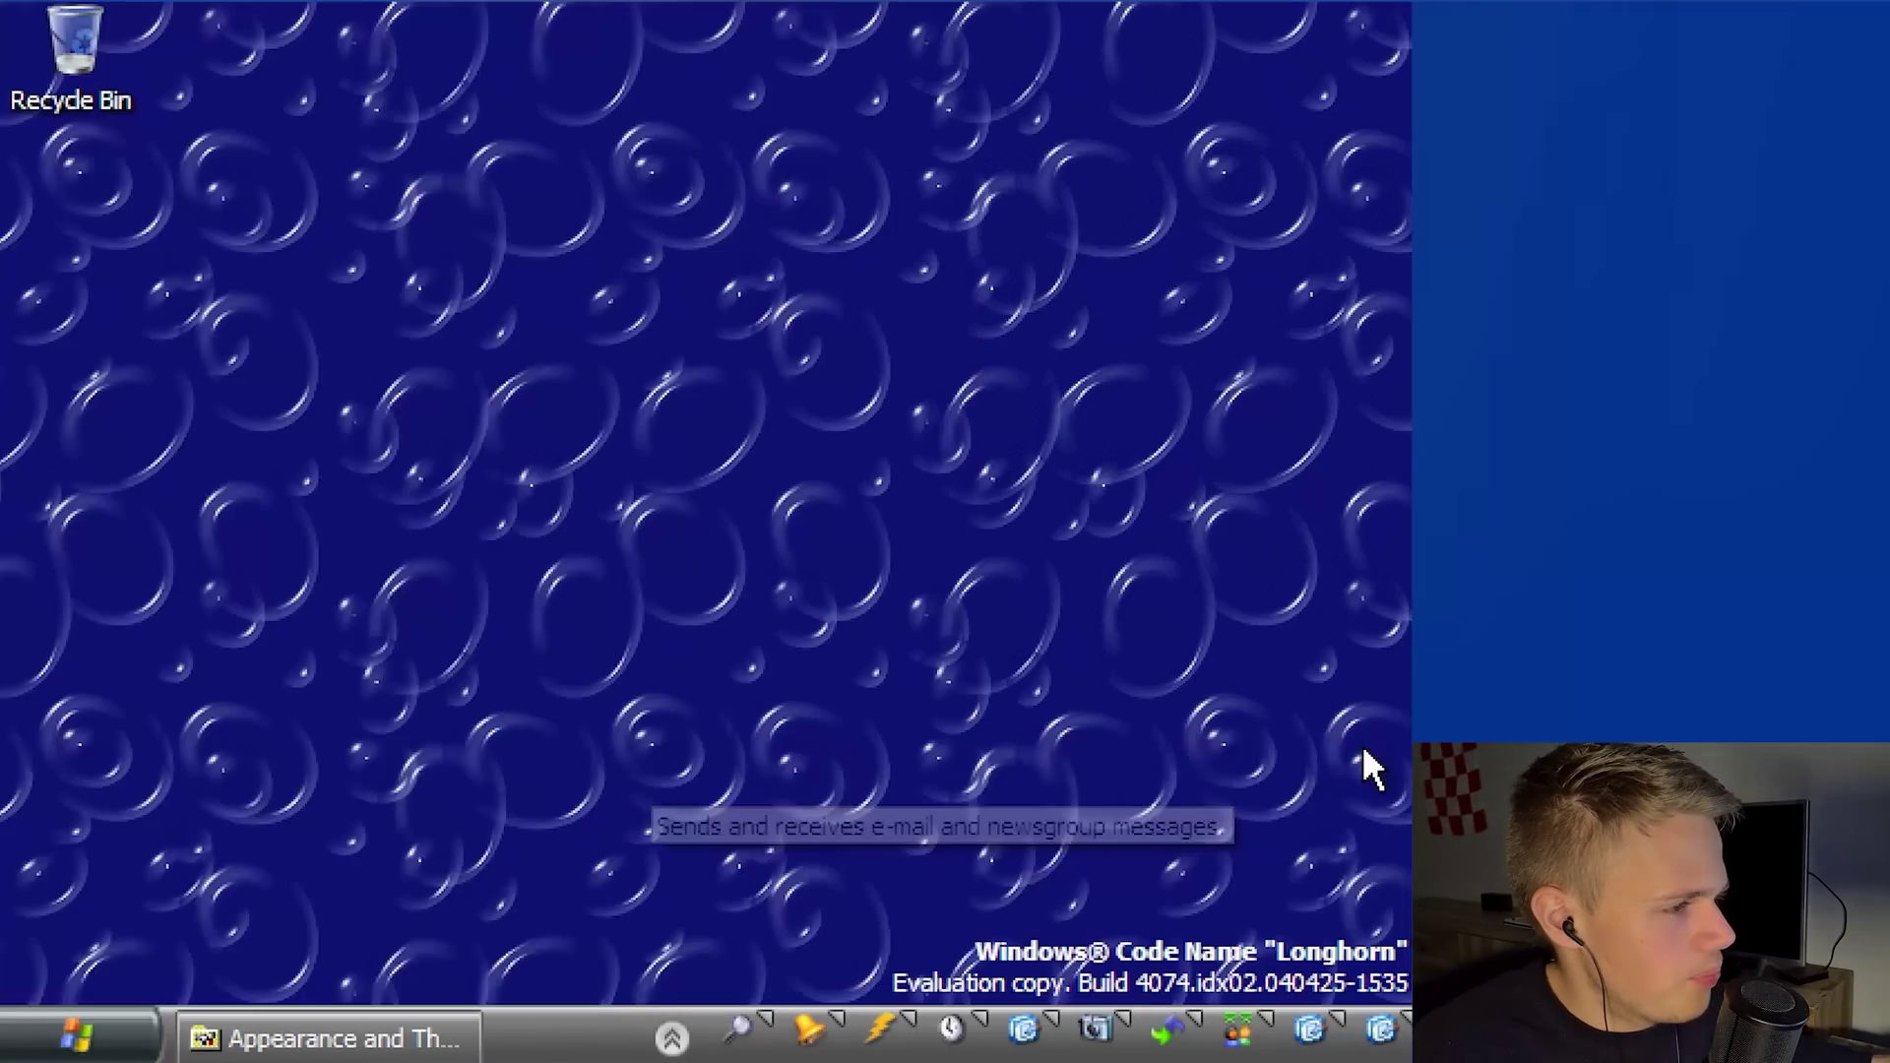
pyautogui.click(128, 1036)
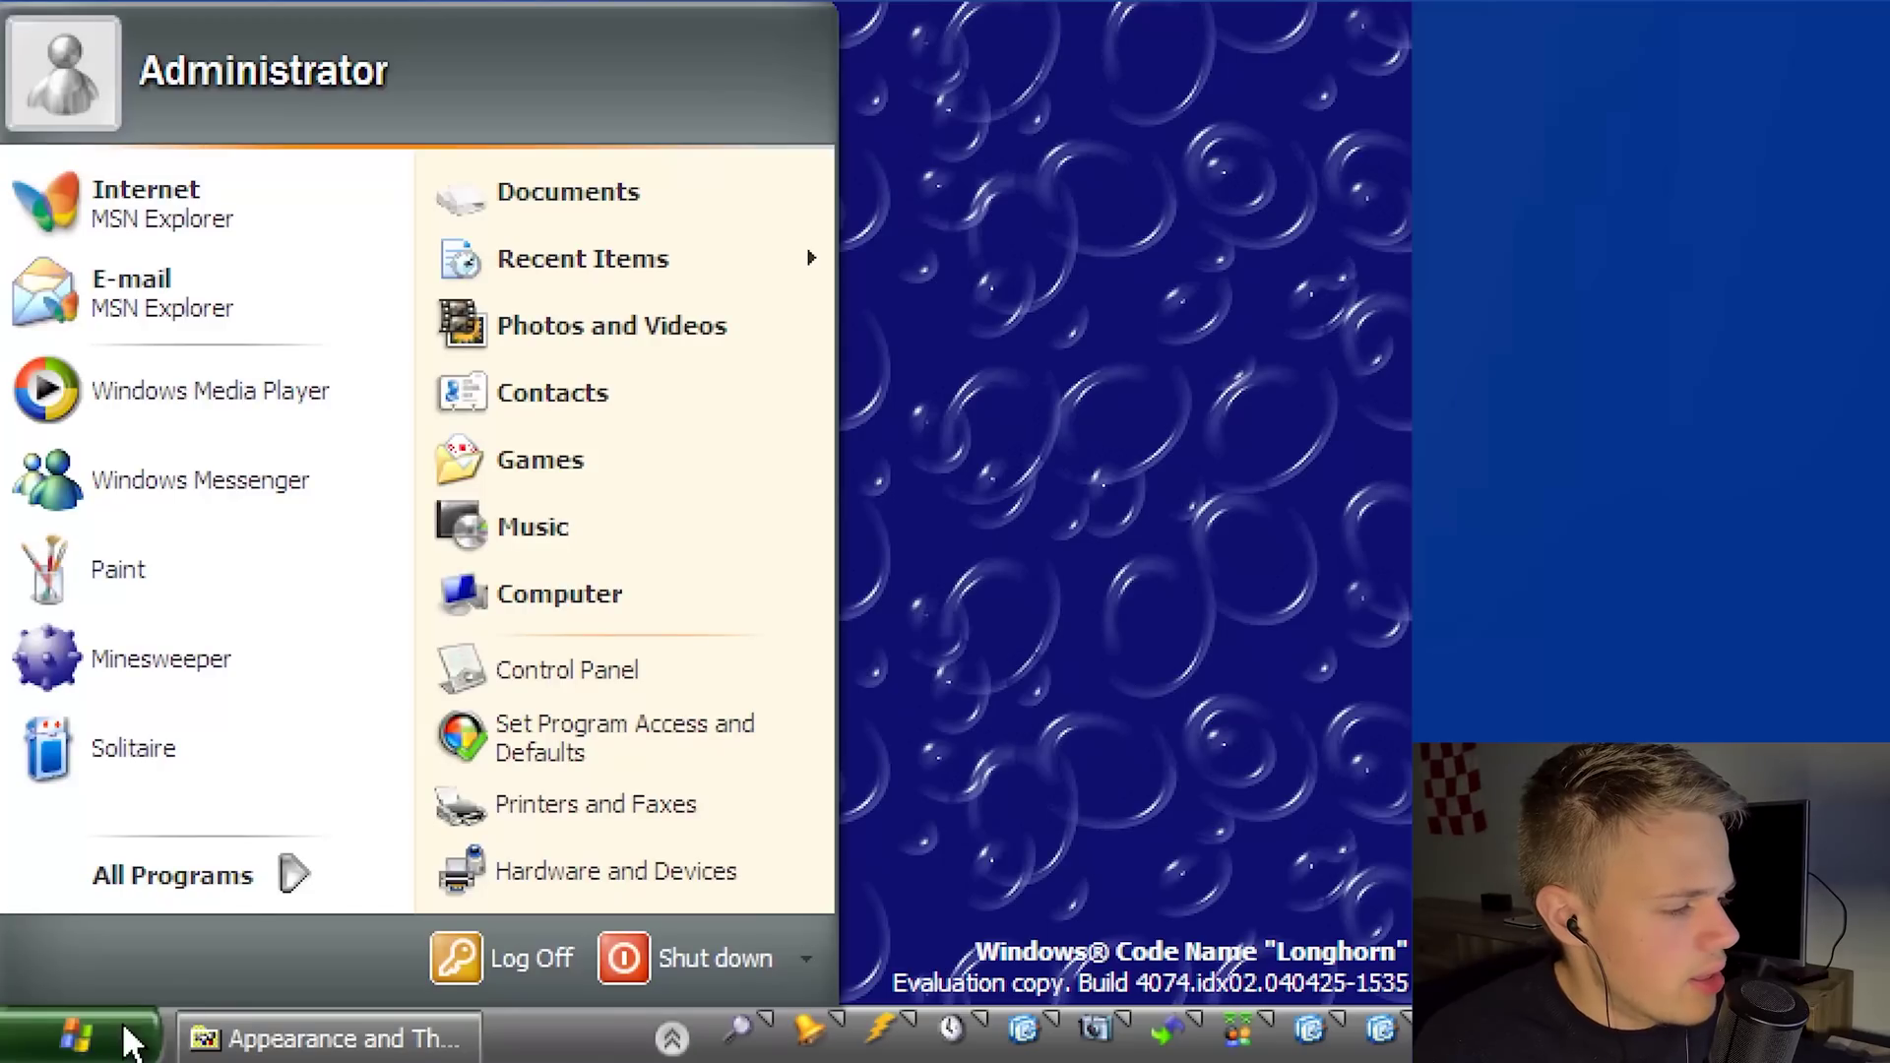
pyautogui.click(268, 898)
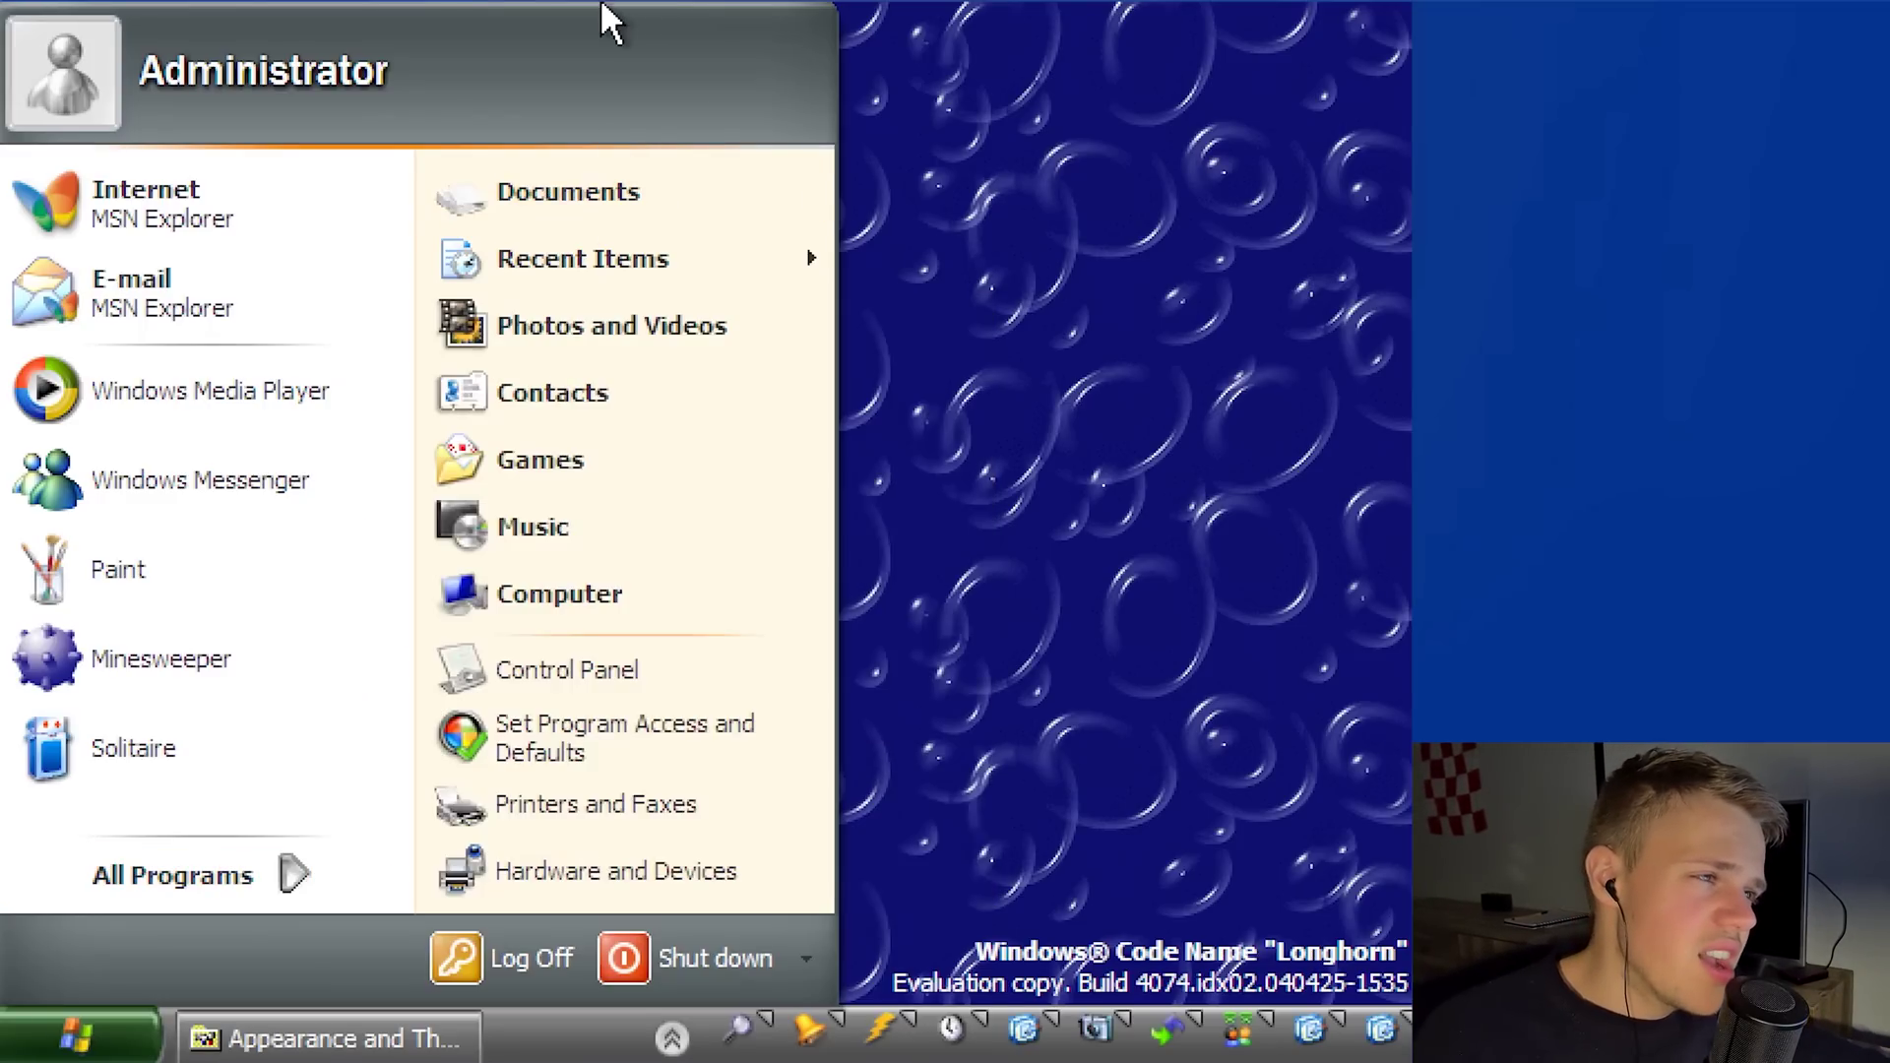
pyautogui.click(1019, 116)
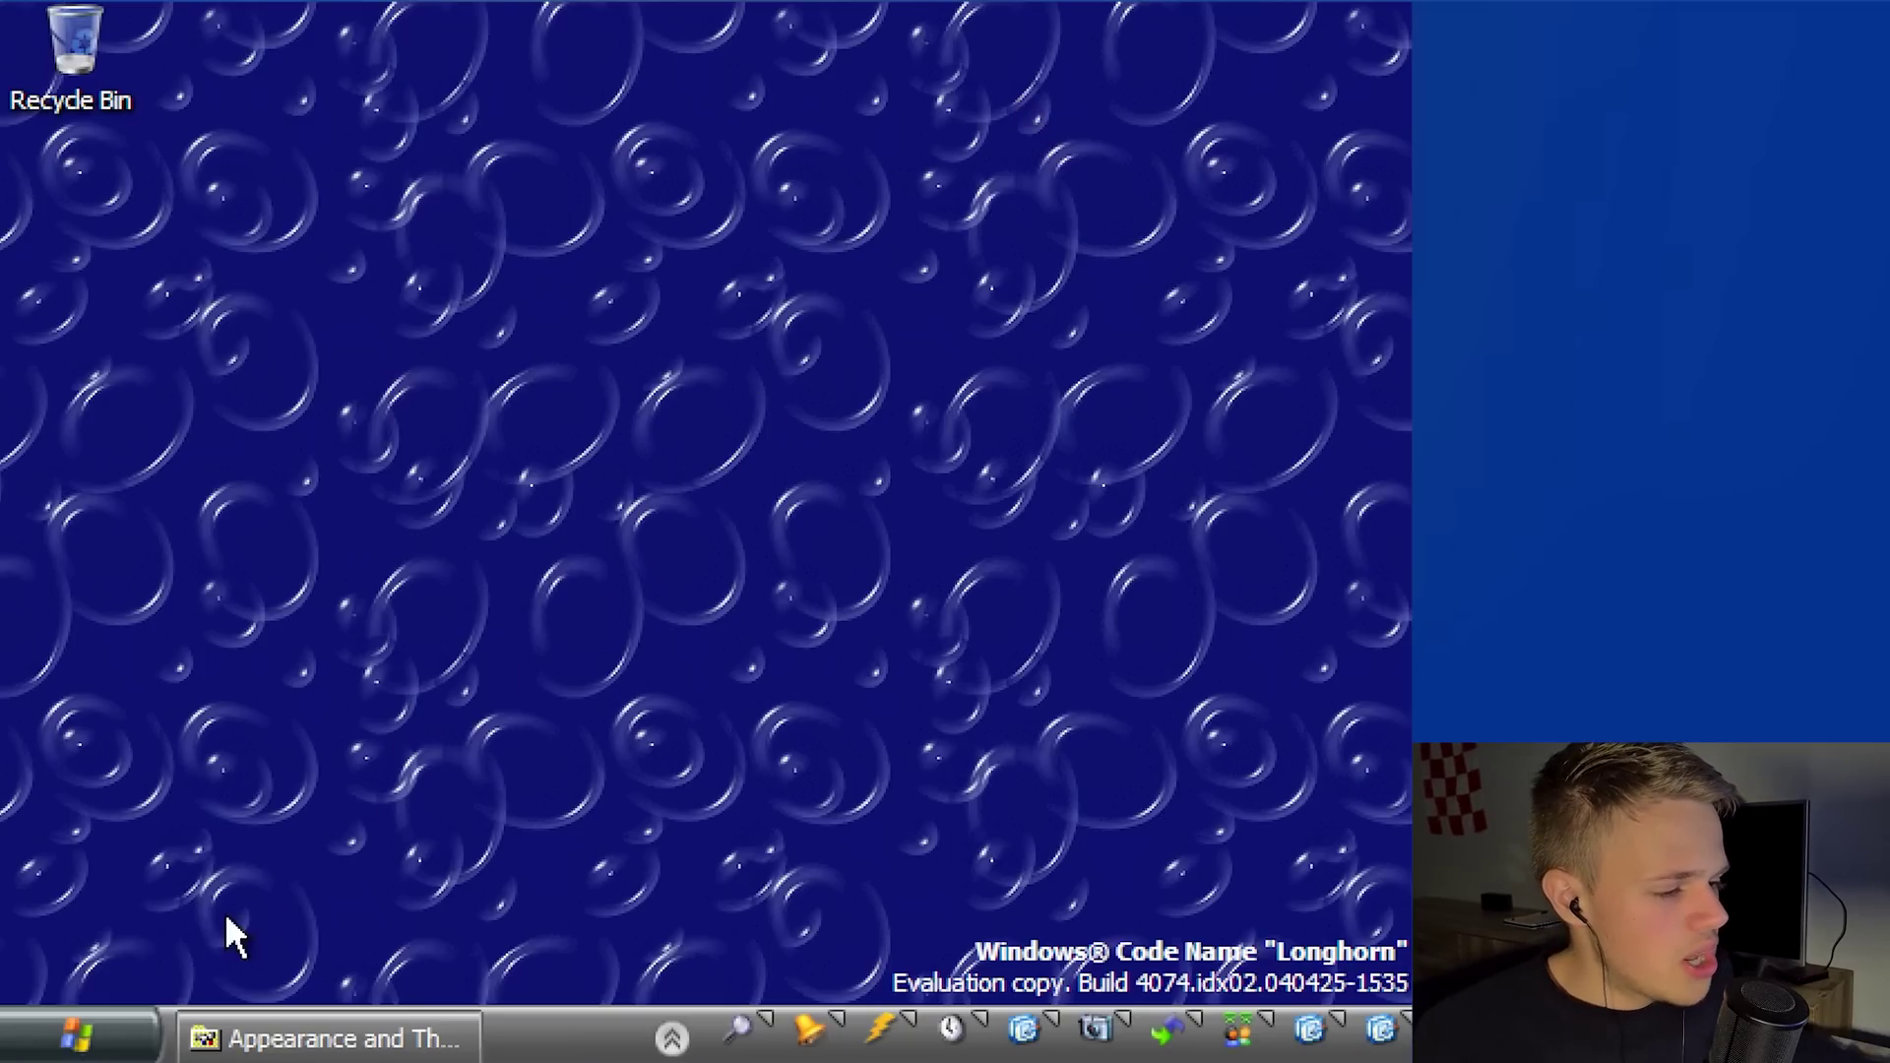
pyautogui.click(112, 1041)
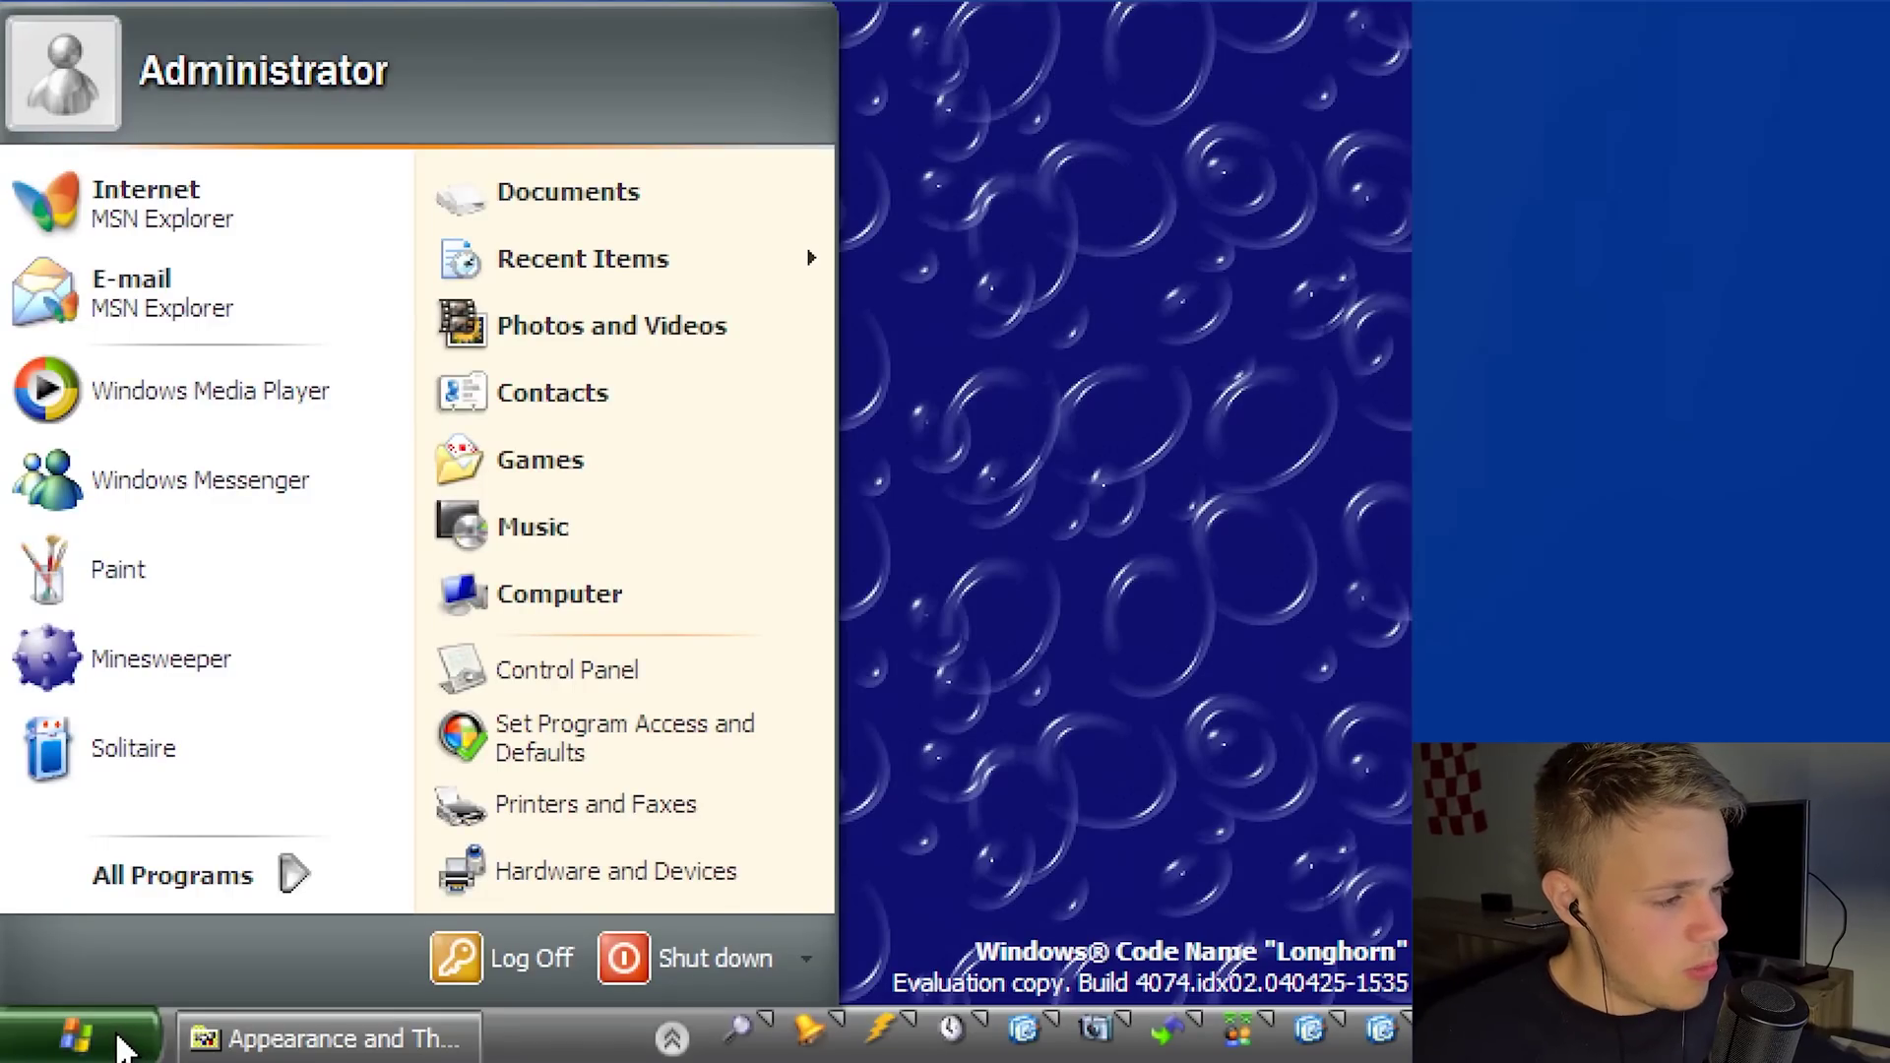
# Open Control Panel from the Start menu to show its 28-item category view.
pyautogui.click(522, 669)
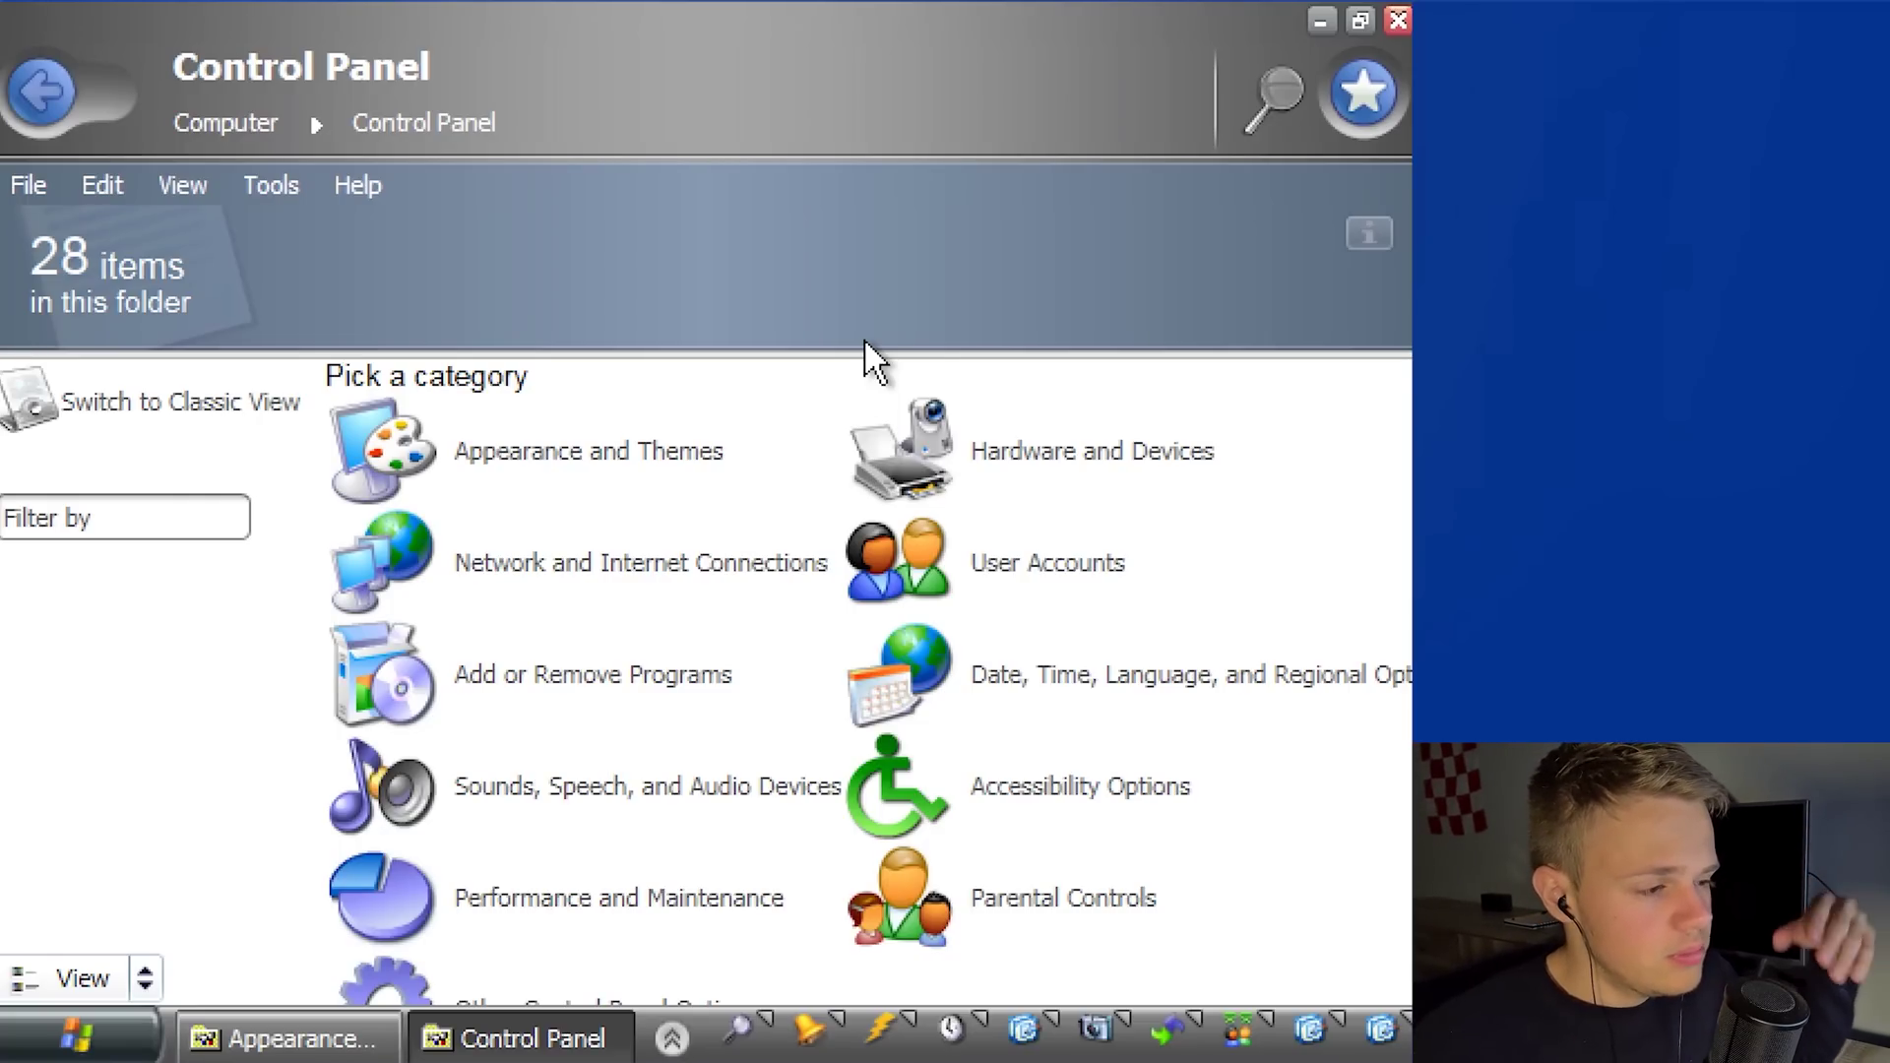
# Close the Control Panel window, returning to the Soap Bubbles desktop.
pyautogui.click(1398, 19)
pyautogui.moveTo(181, 63); pyautogui.dragTo(1117, 849)
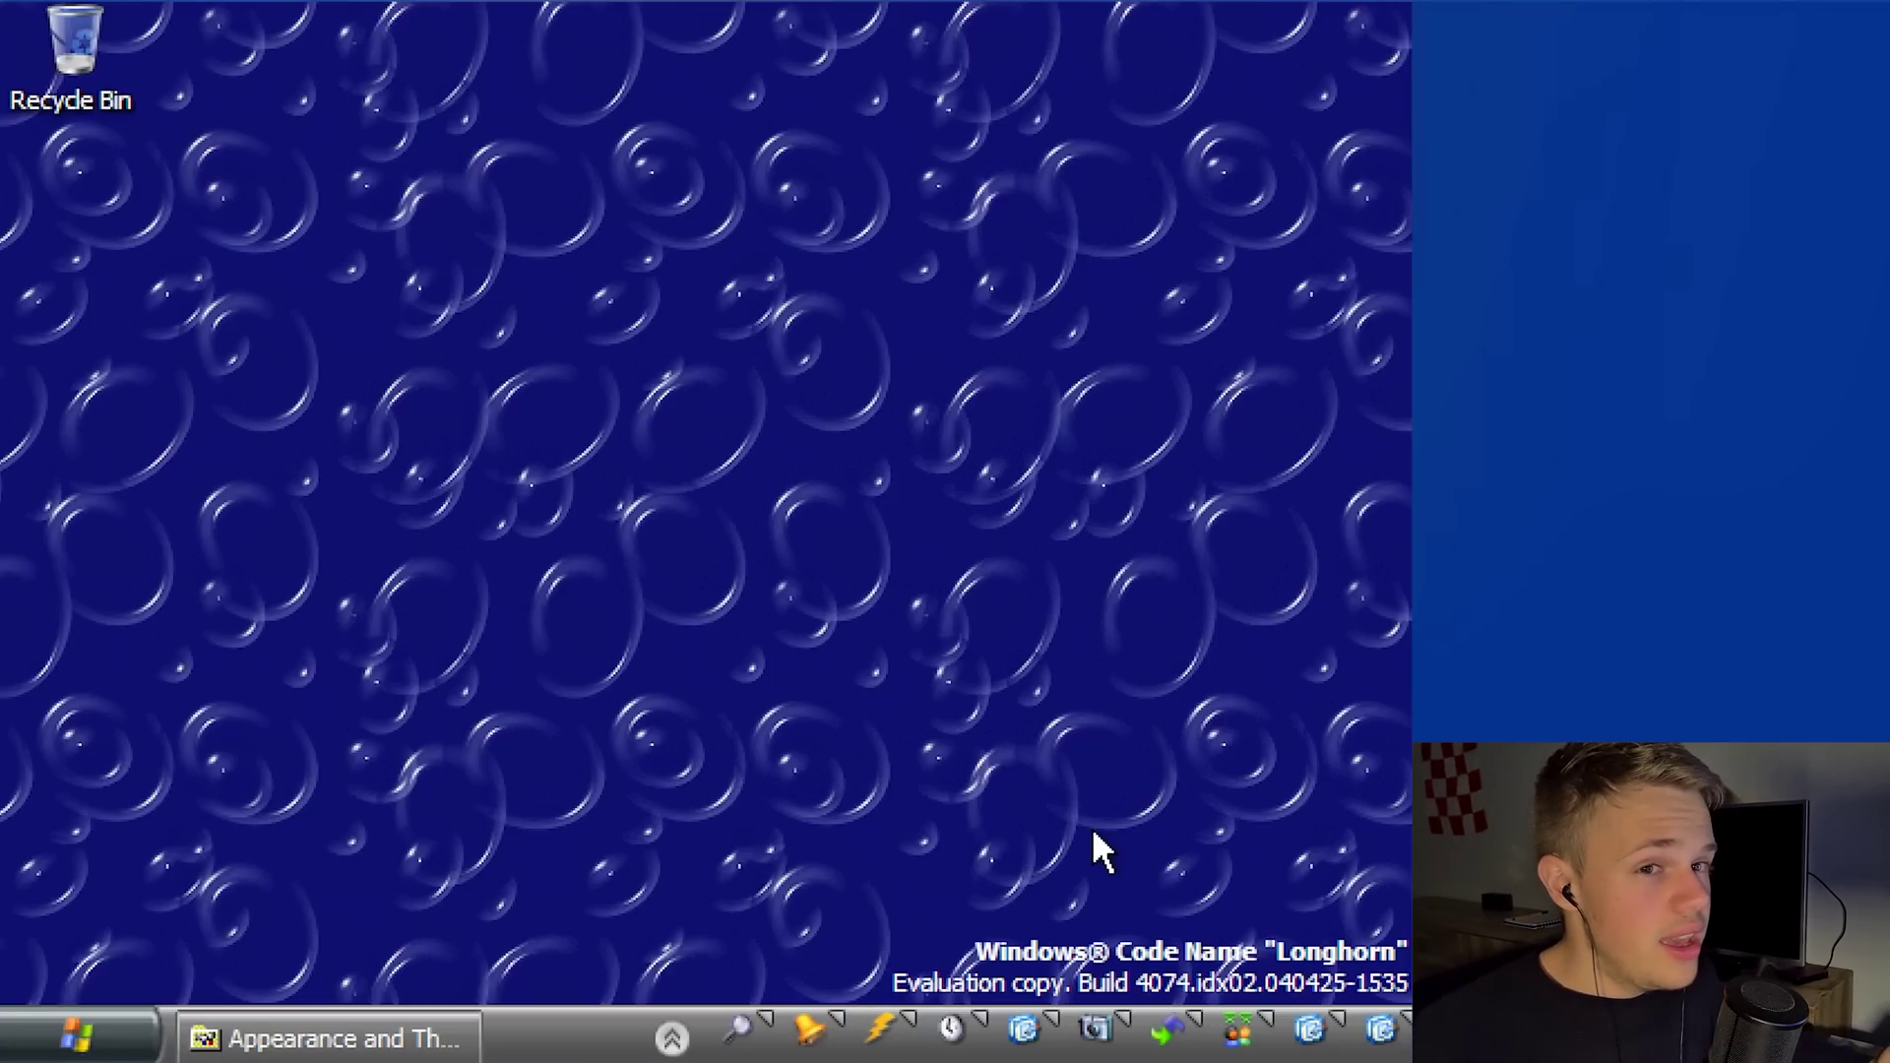